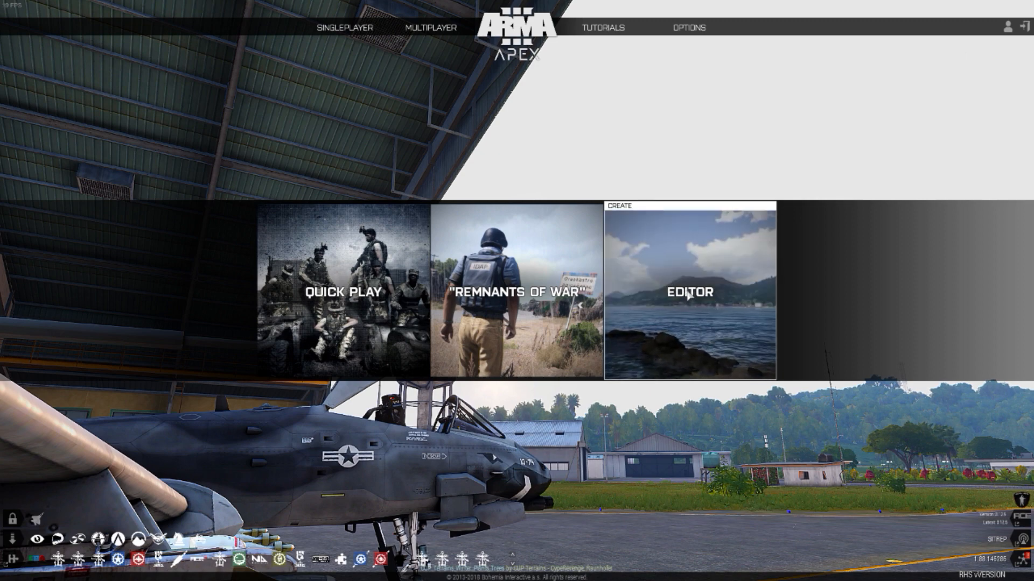
Step: Open the scenario editor with the Altis map
click(687, 295)
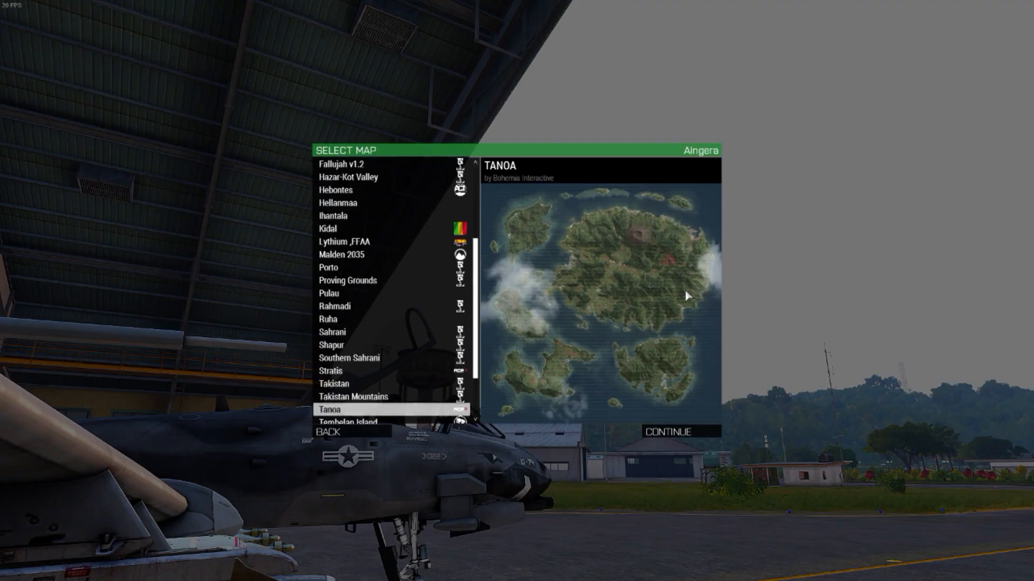
scroll(346, 251, up, 4)
scroll(347, 251, down, 3)
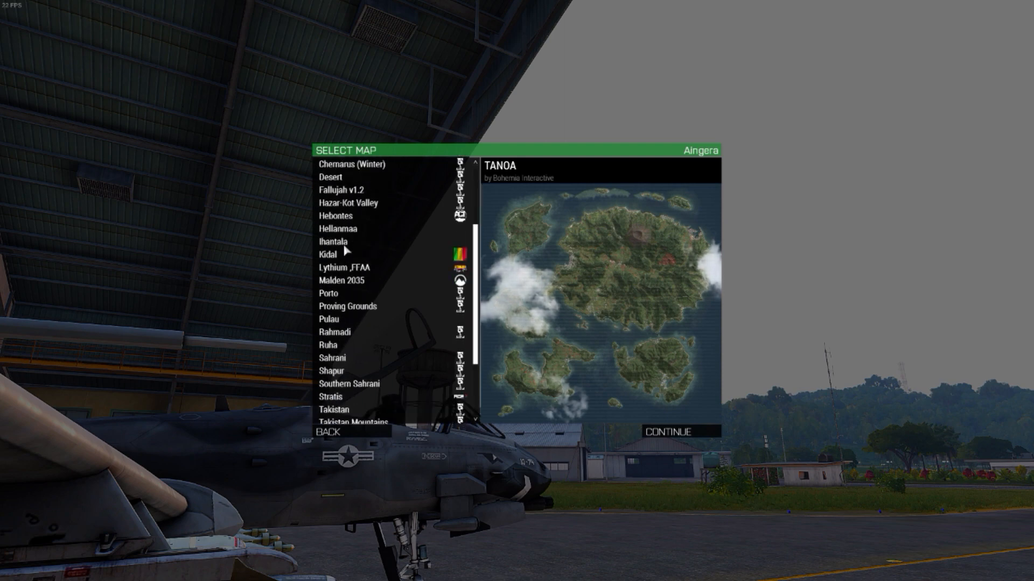
scroll(348, 250, up, 4)
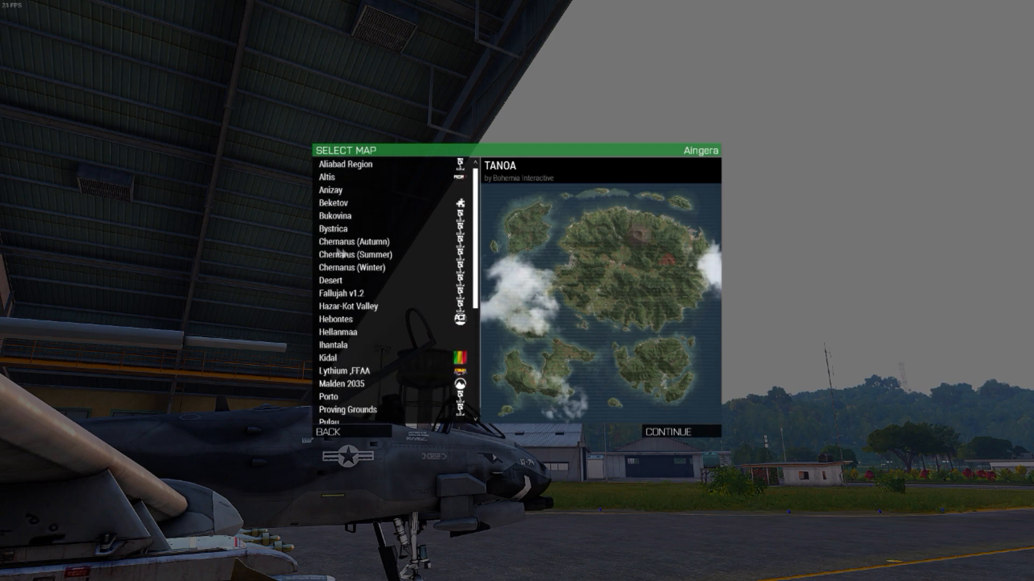
click(334, 179)
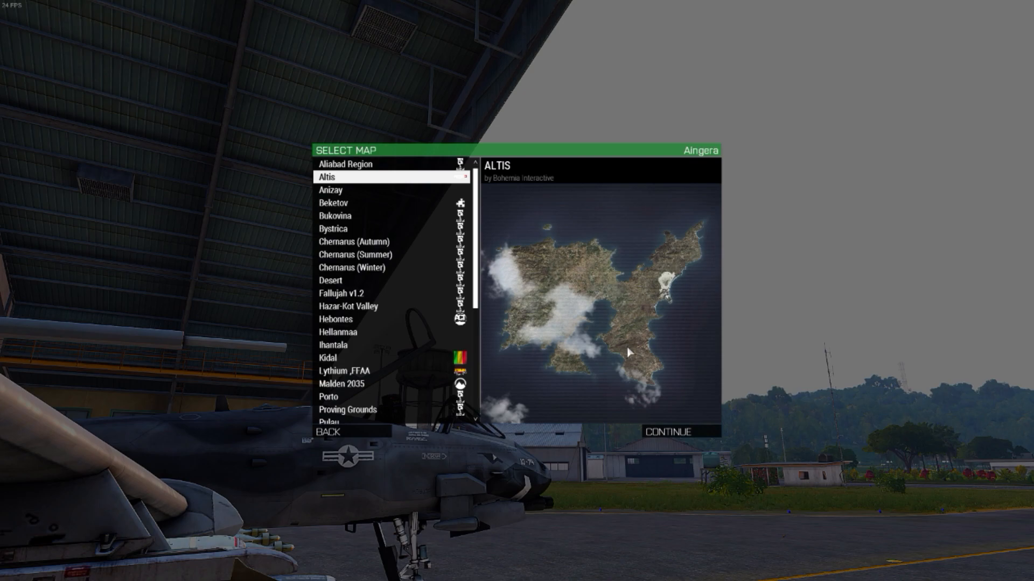
key(Return)
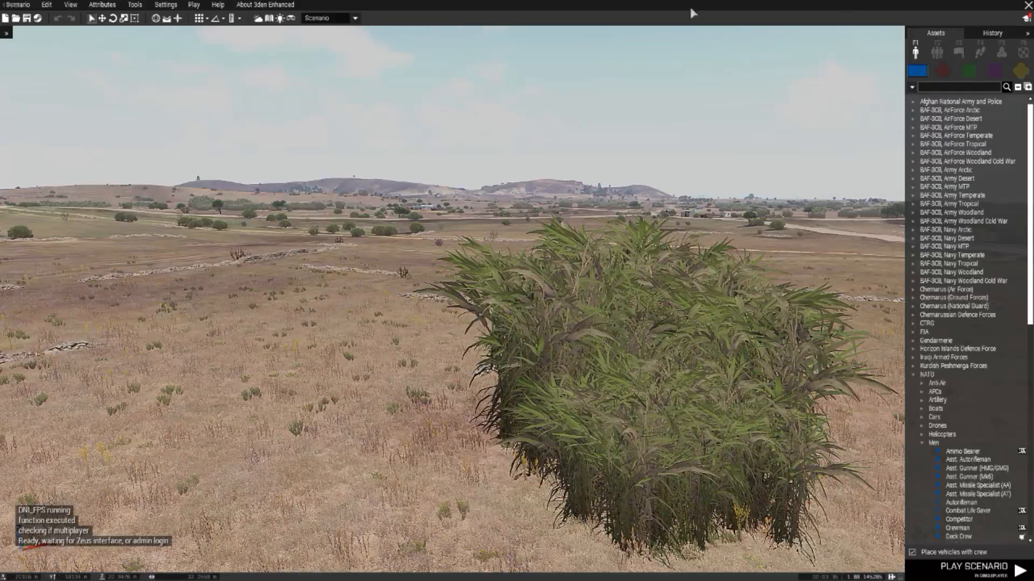
Step: Examine the Altis map, covering the eastern peninsula, the southern coast and the northern coast
right_drag(563, 314, 404, 447)
key(q)
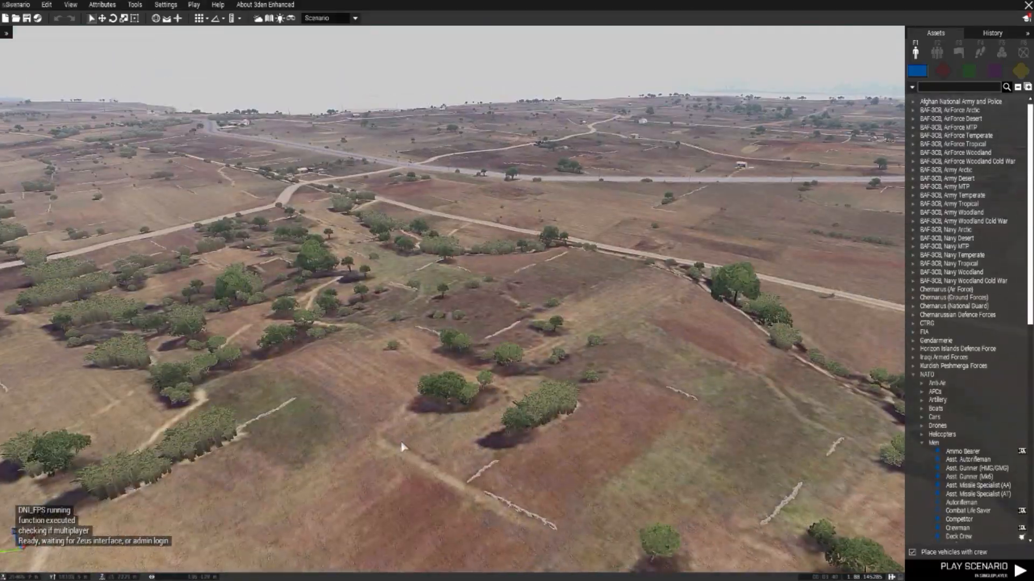
key(m)
scroll(396, 318, down, 10)
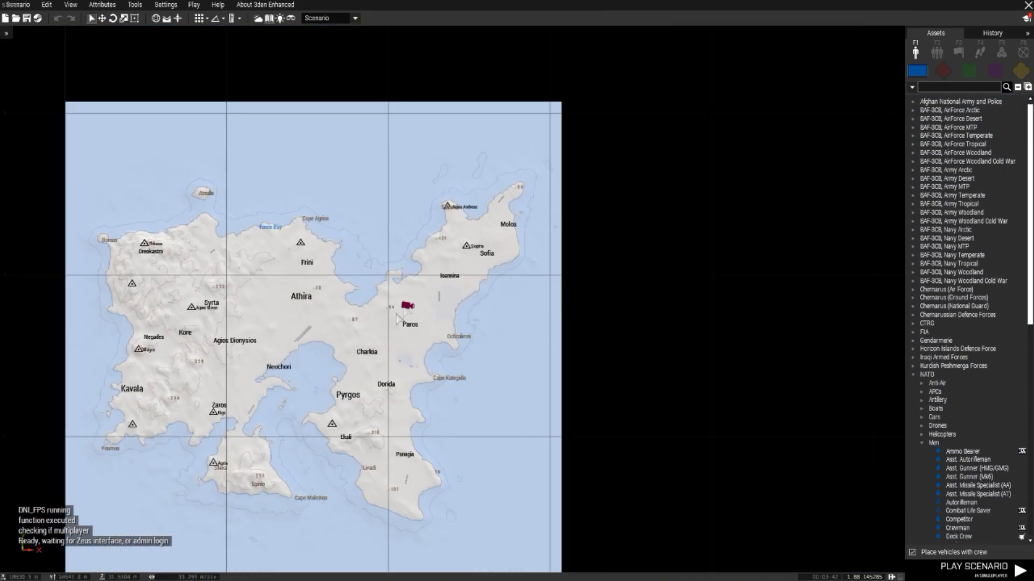
right_drag(397, 318, 513, 248)
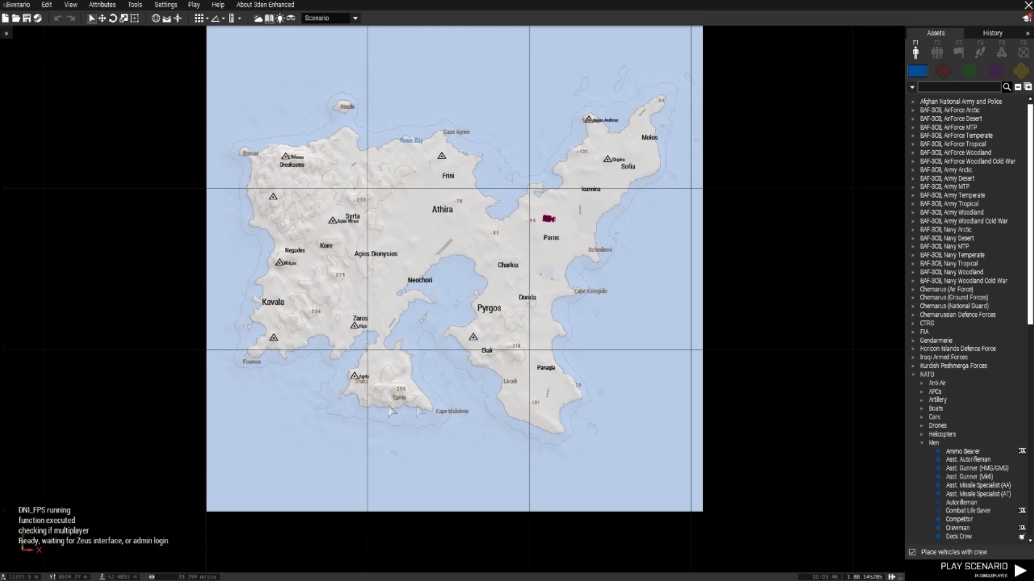
scroll(550, 433, up, 5)
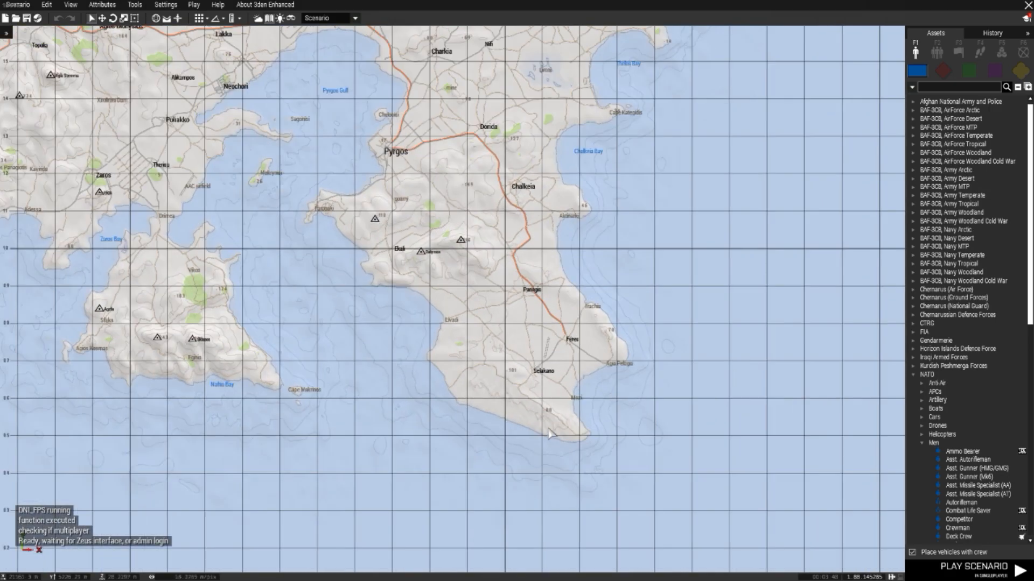
right_drag(477, 382, 691, 472)
right_drag(449, 115, 508, 285)
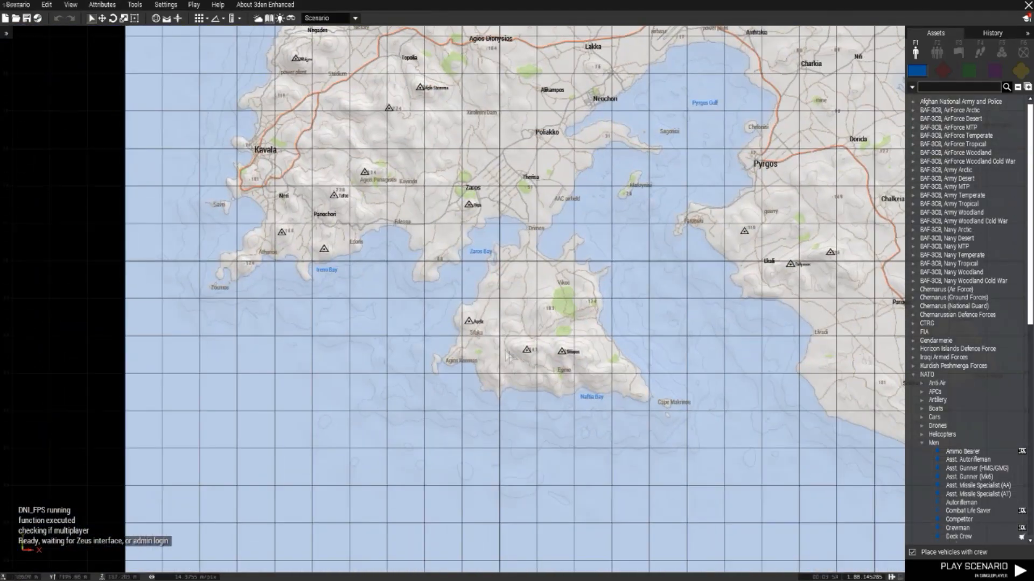
scroll(507, 356, up, 3)
right_drag(562, 186, 545, 515)
right_drag(429, 80, 506, 512)
right_drag(393, 123, 466, 505)
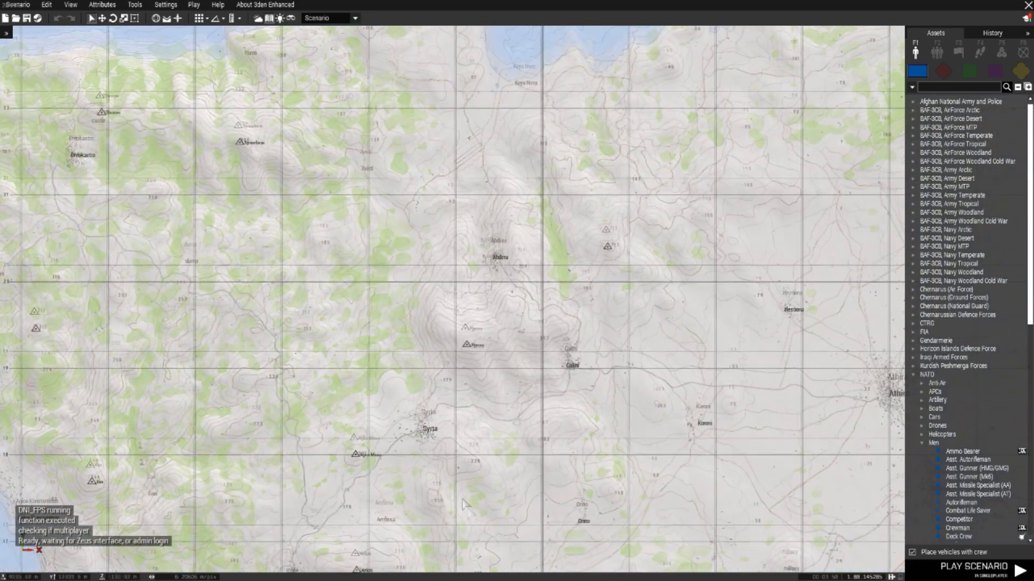
scroll(447, 249, down, 2)
right_drag(483, 251, 479, 329)
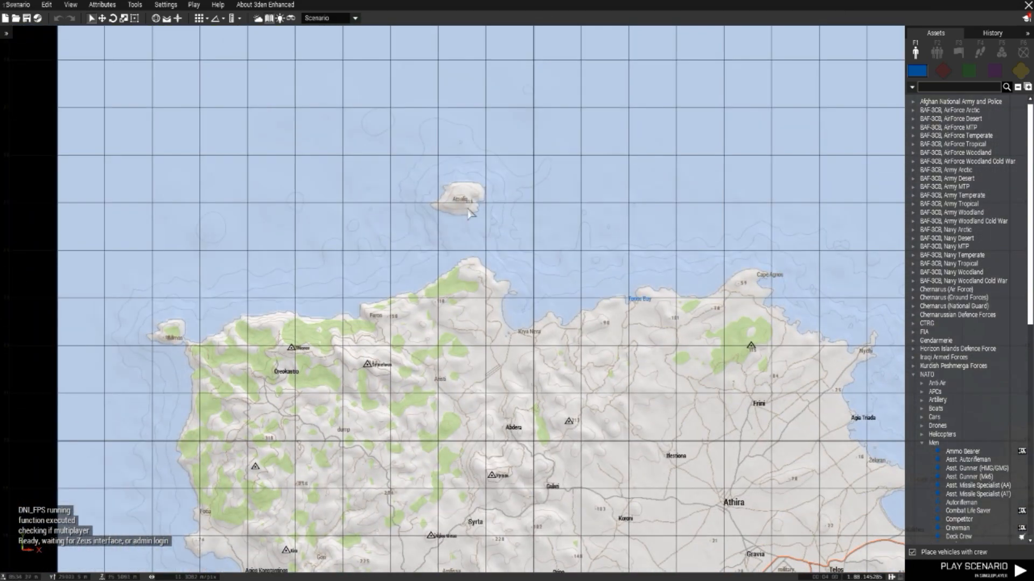
Step: Move the camera to Atsalis island and survey its hillside in the 3D view
scroll(468, 213, up, 8)
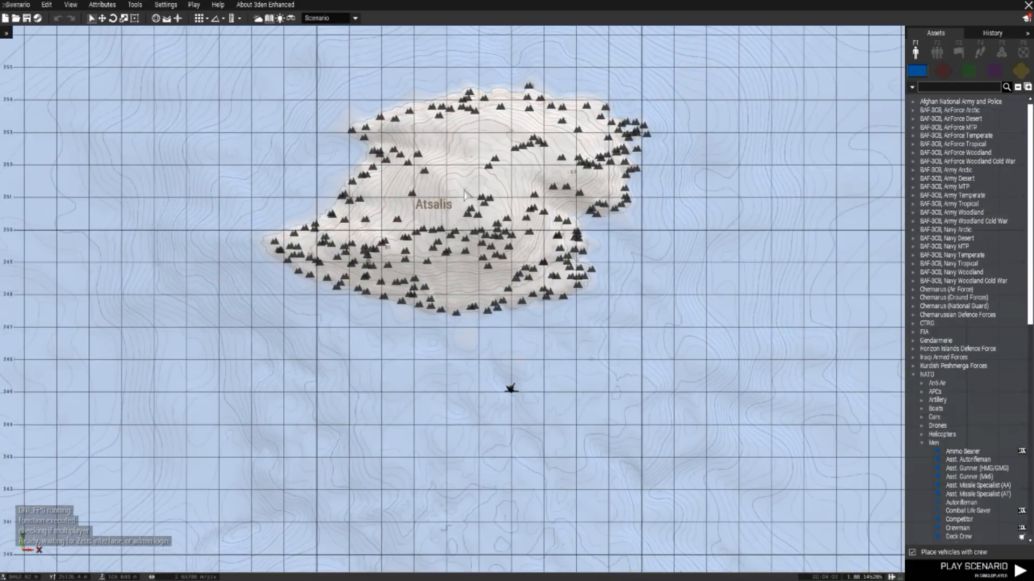
key(m)
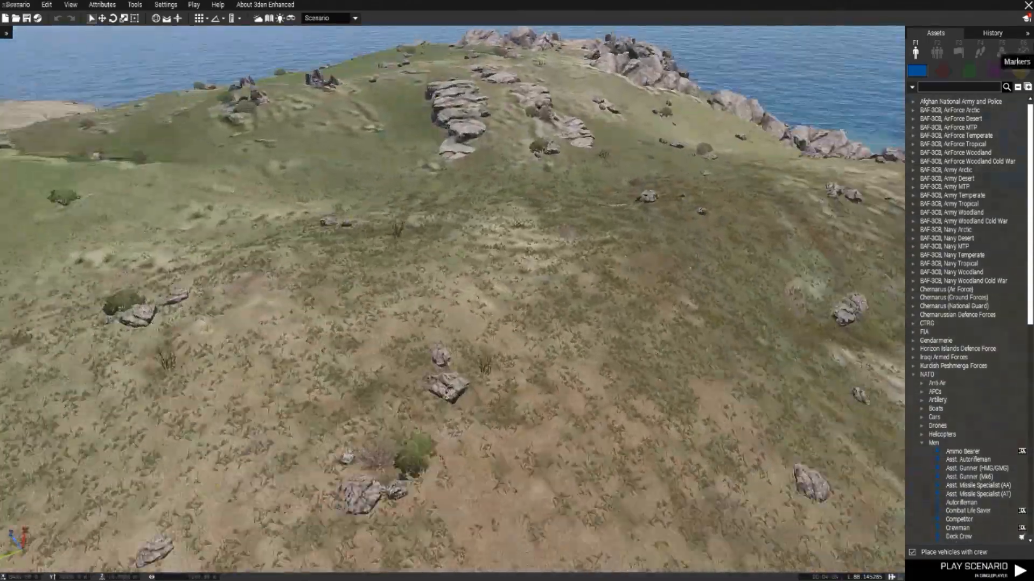
key(s)
right_drag(671, 176, 693, 203)
right_drag(941, 263, 683, 263)
key(w)
key(w)
key(s)
key(w)
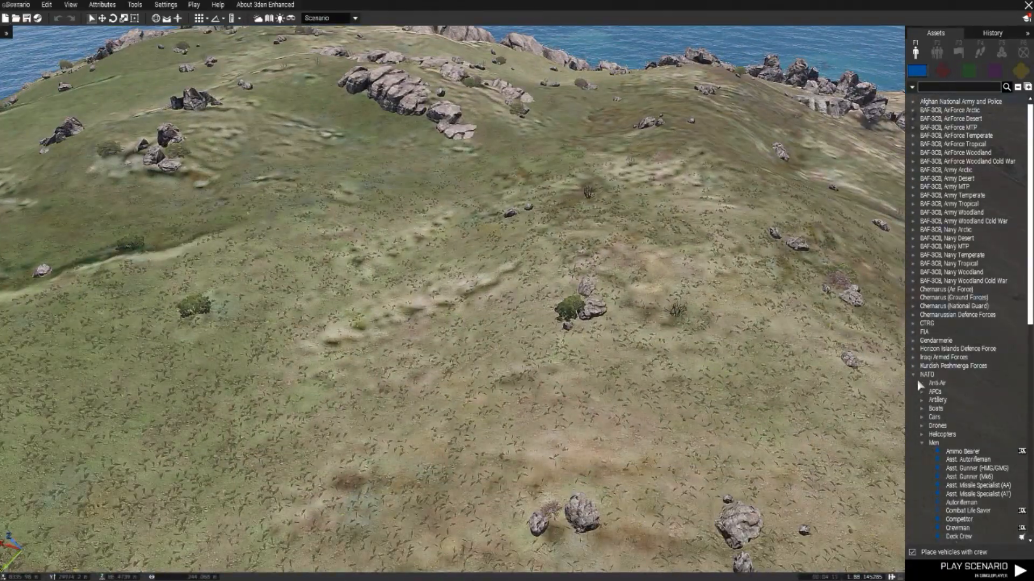
Step: Place a NATO Ammo Bearer from the Men category on the open hillside of the island
click(913, 375)
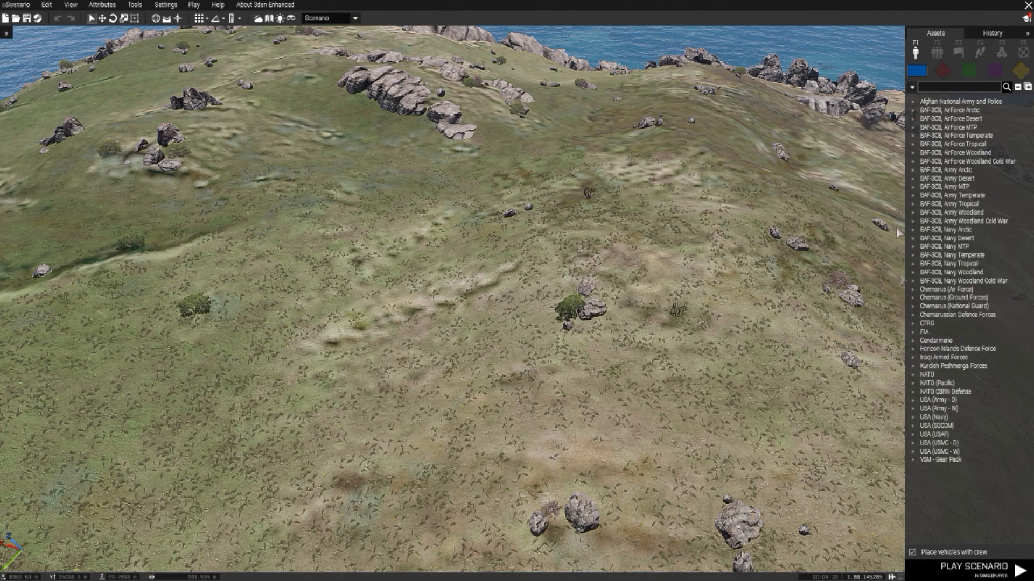
click(913, 374)
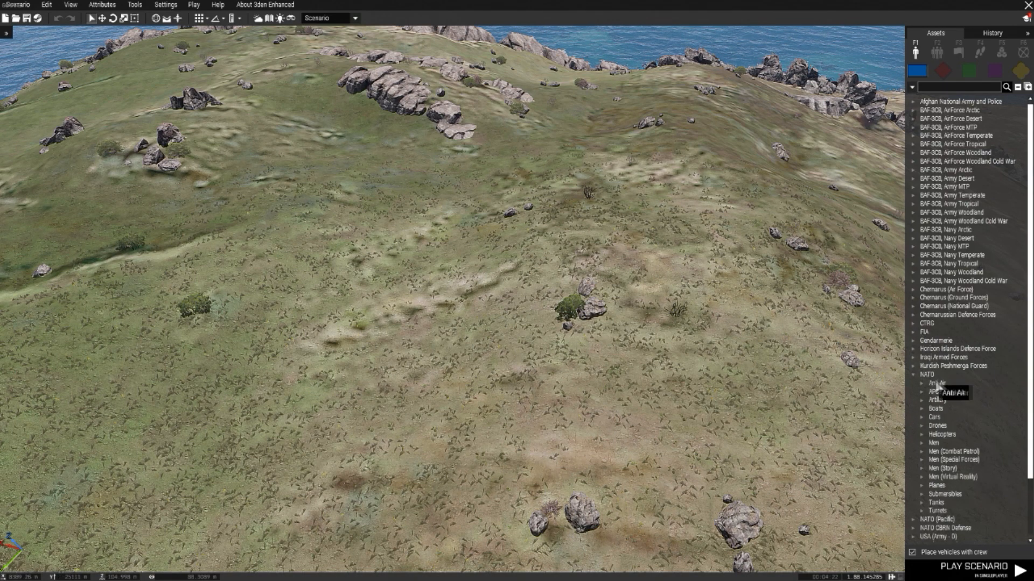
click(919, 443)
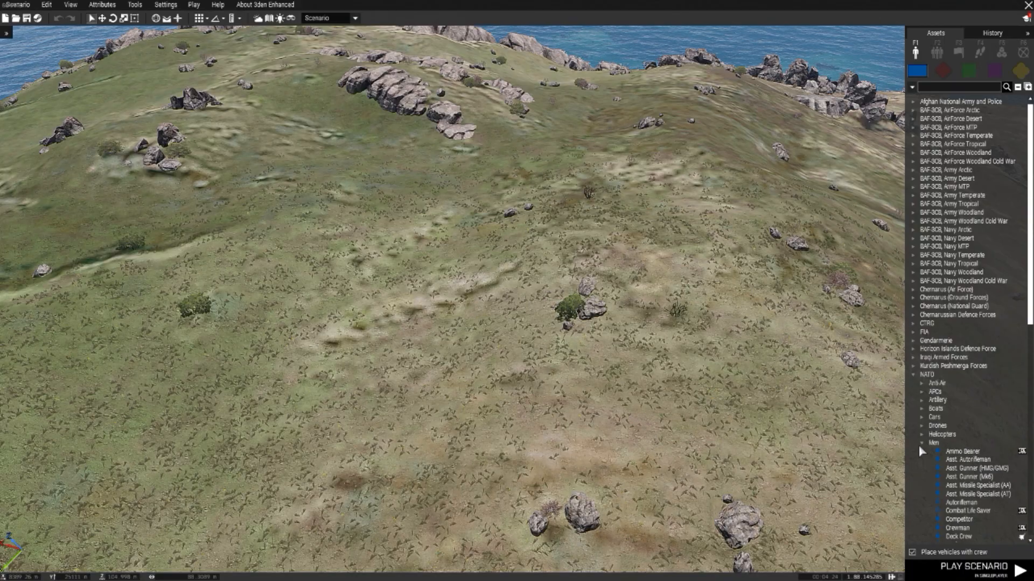
click(962, 451)
click(681, 354)
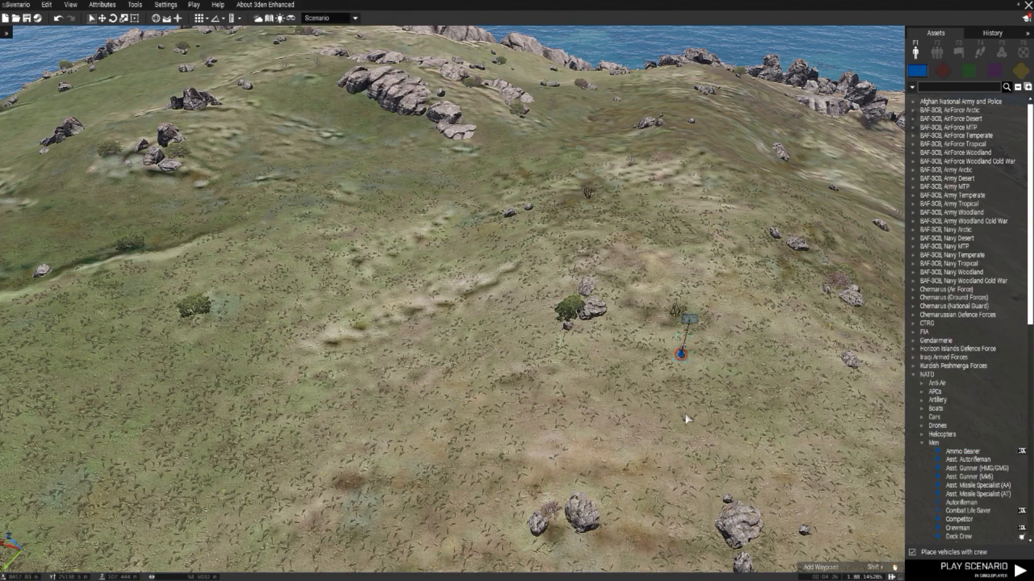
scroll(702, 414, up, 10)
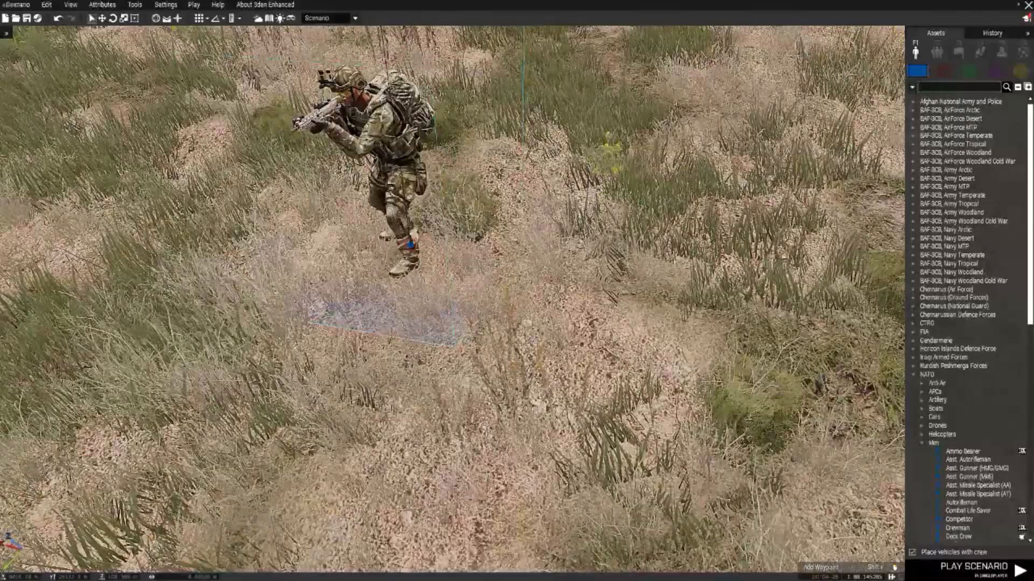
scroll(701, 415, down, 10)
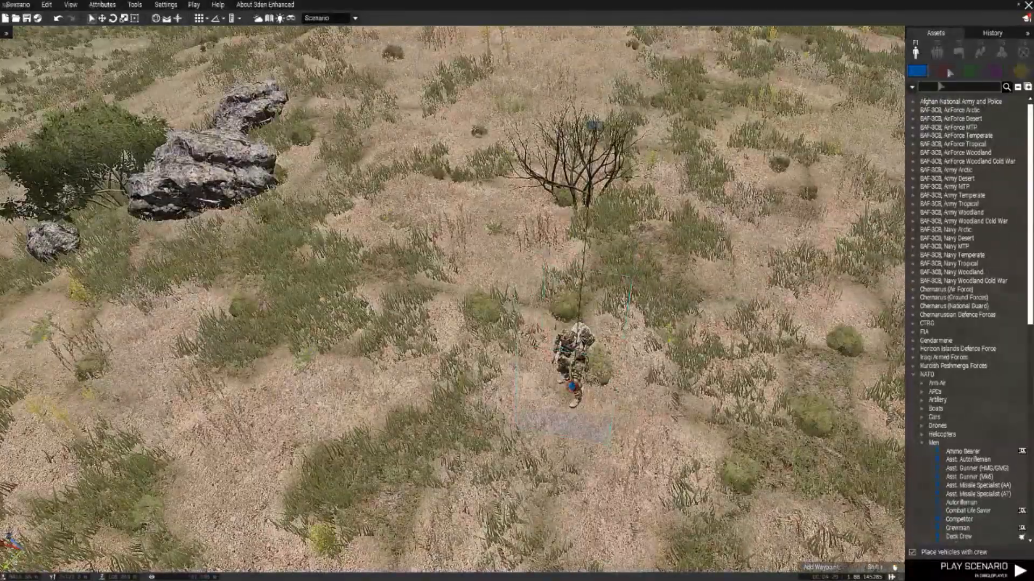
Step: Place a NATO infantry Fire Team group beside the Ammo Bearer
click(938, 59)
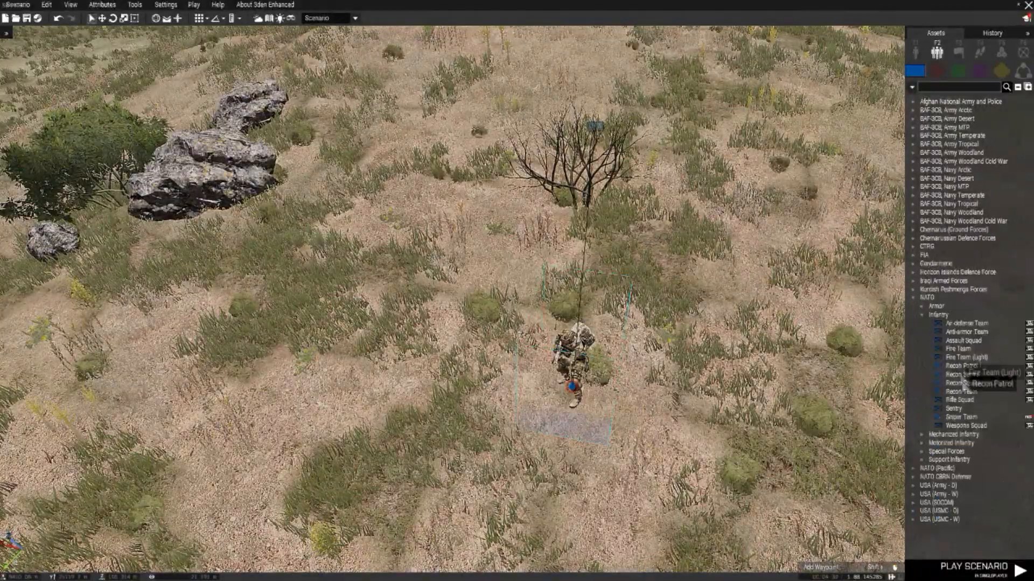
click(958, 349)
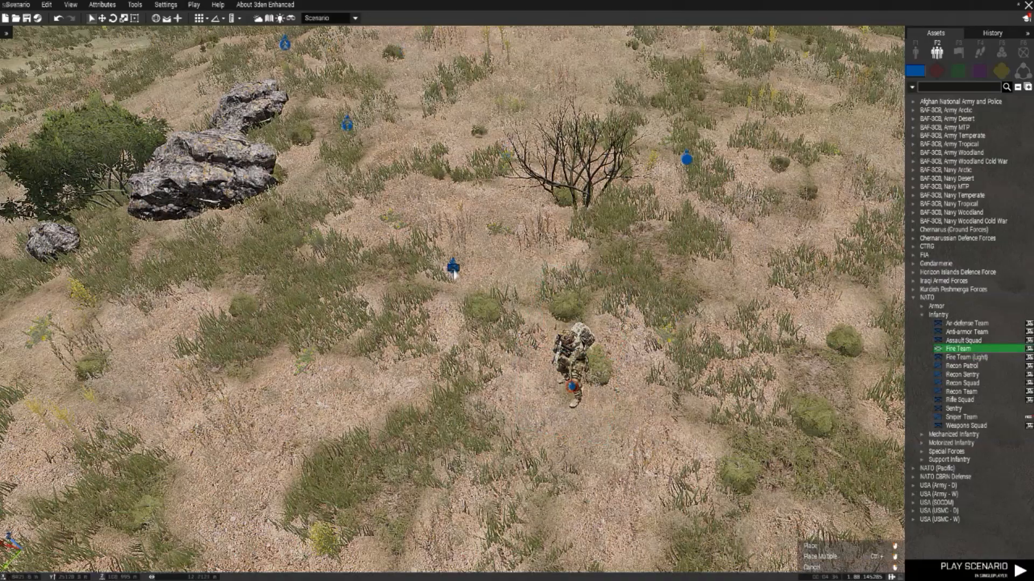
click(449, 305)
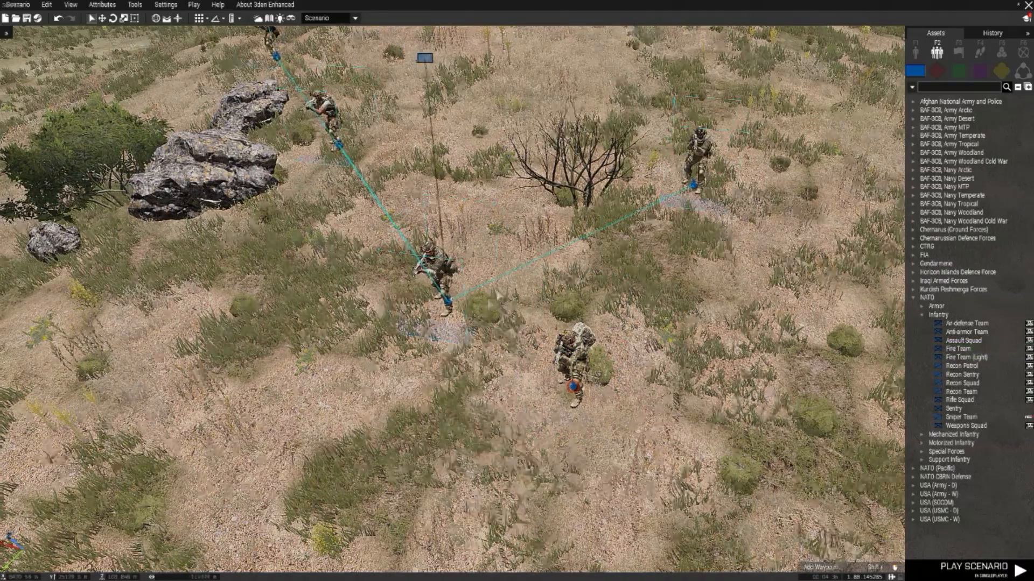
Step: Select the Ammo Bearer and the whole Fire Team and delete them
key(a)
scroll(563, 275, down, 3)
key(d)
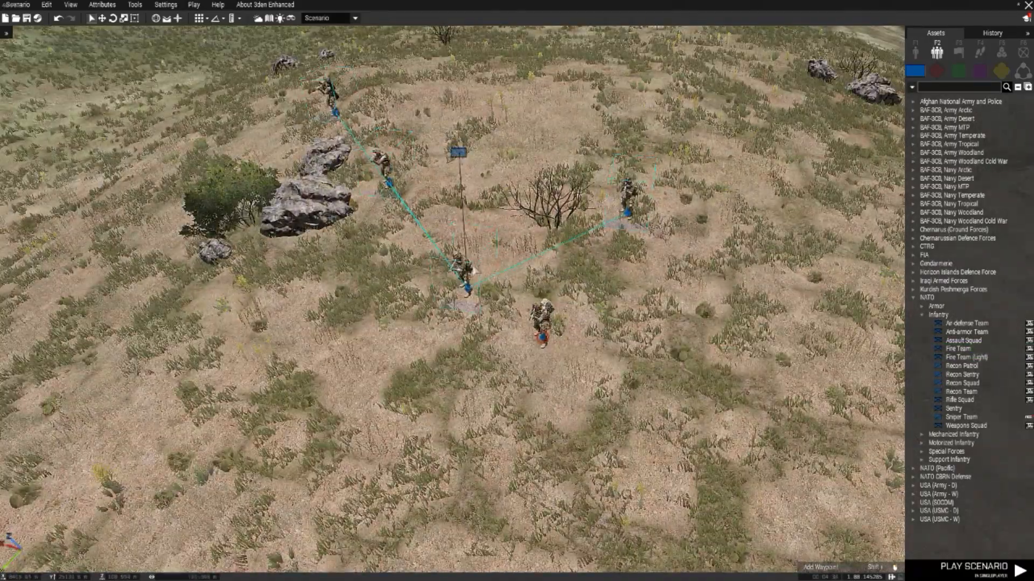
drag(596, 349, 242, 35)
key(Delete)
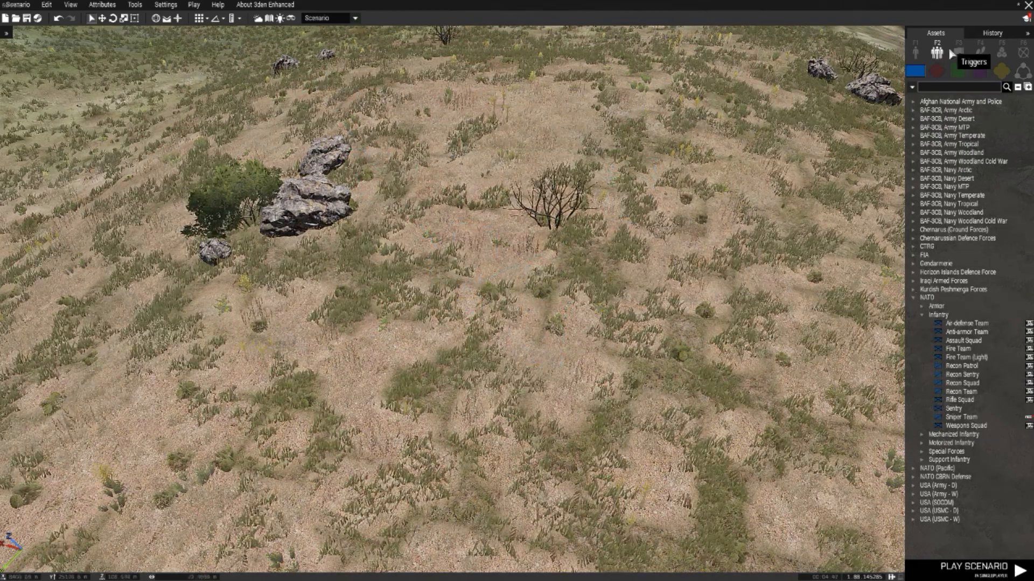
Step: Examine the available trigger types, the waypoint categories including ACE, and the system module categories
click(952, 51)
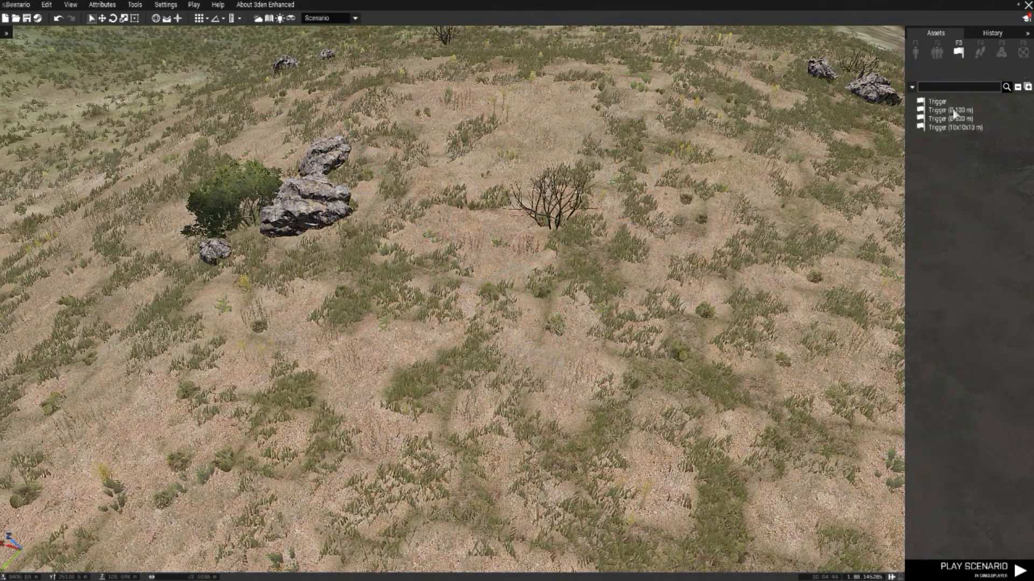
click(979, 52)
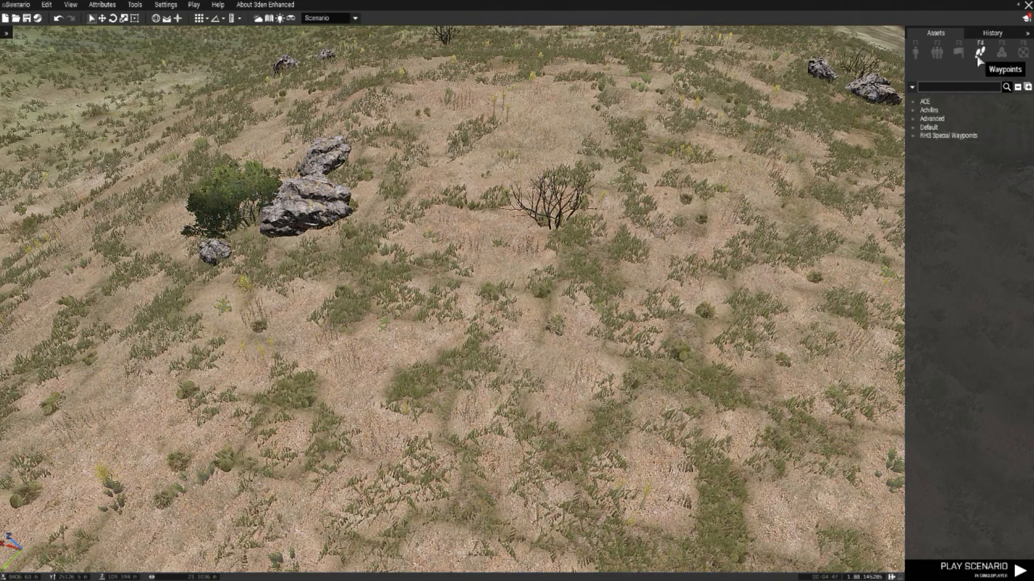
click(914, 102)
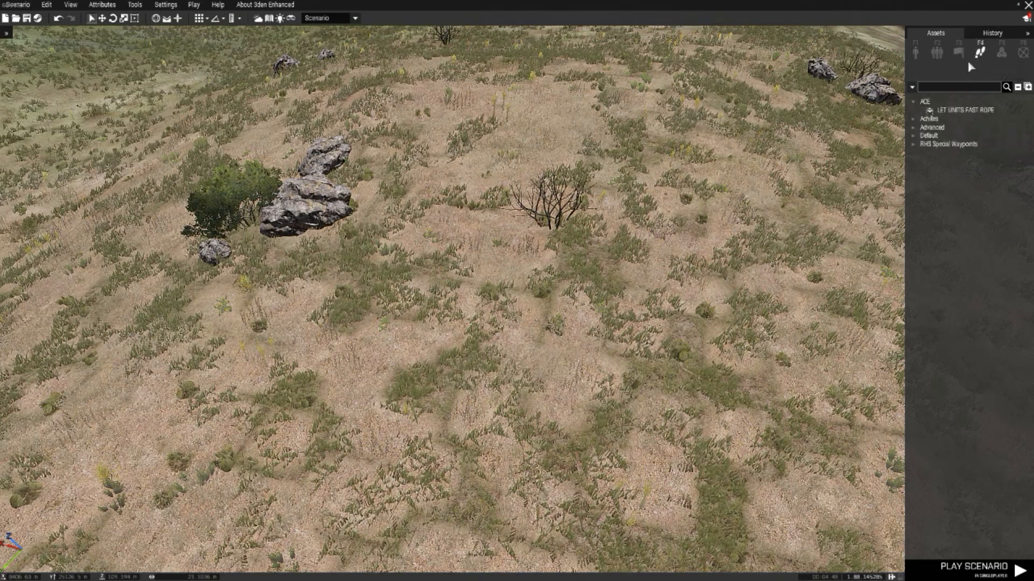
click(914, 103)
click(914, 136)
click(915, 136)
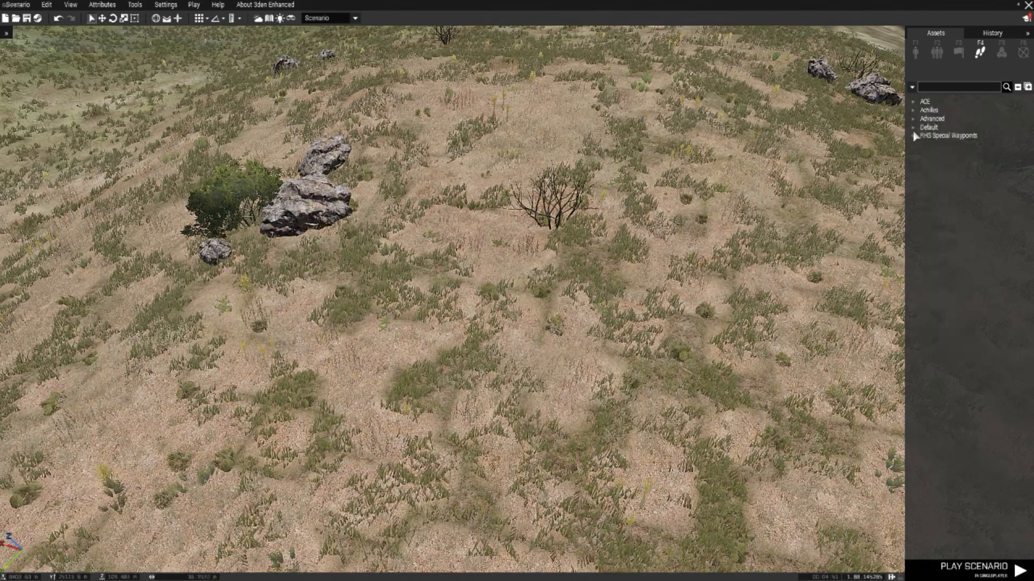
click(1002, 52)
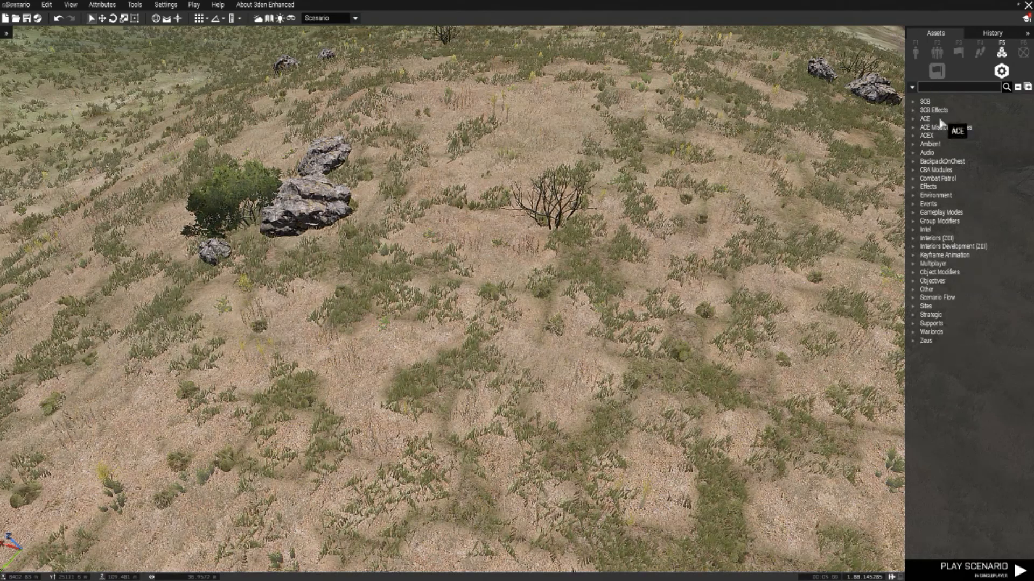
Step: Place a NATO Autorifleman from the Men category on the open hillside and view the soldier up close
click(917, 53)
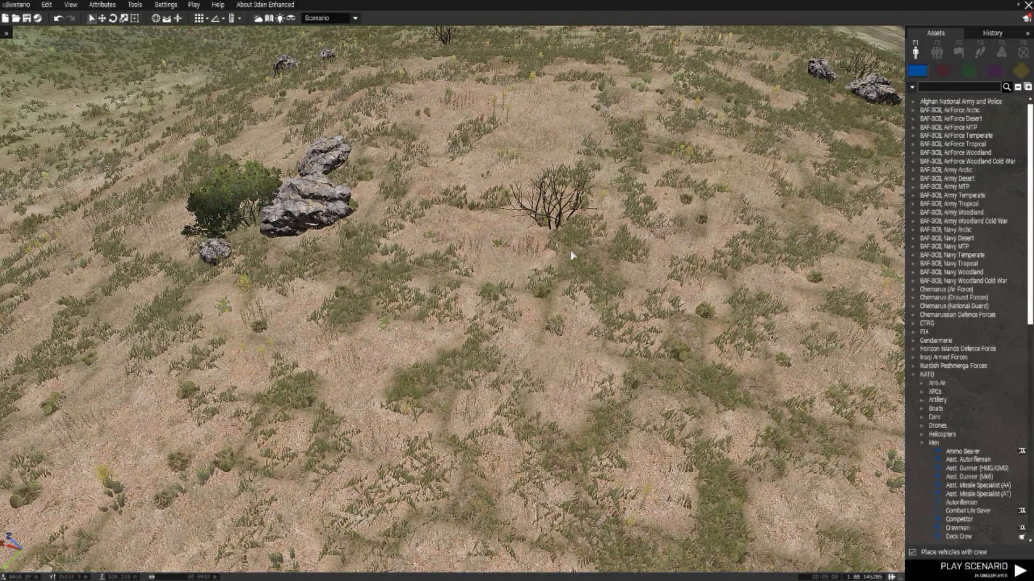
key(s)
key(d)
key(a)
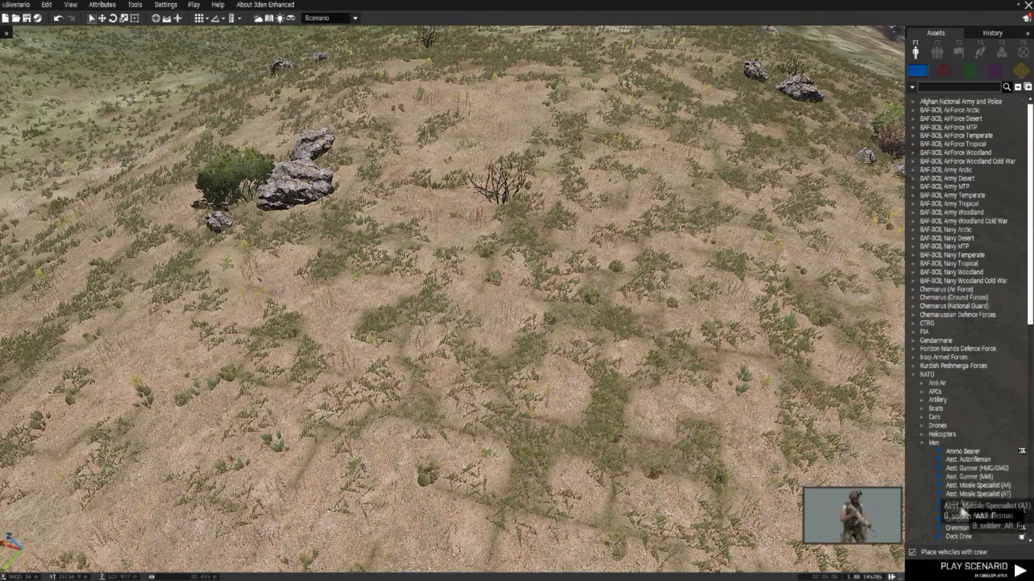
scroll(948, 500, down, 3)
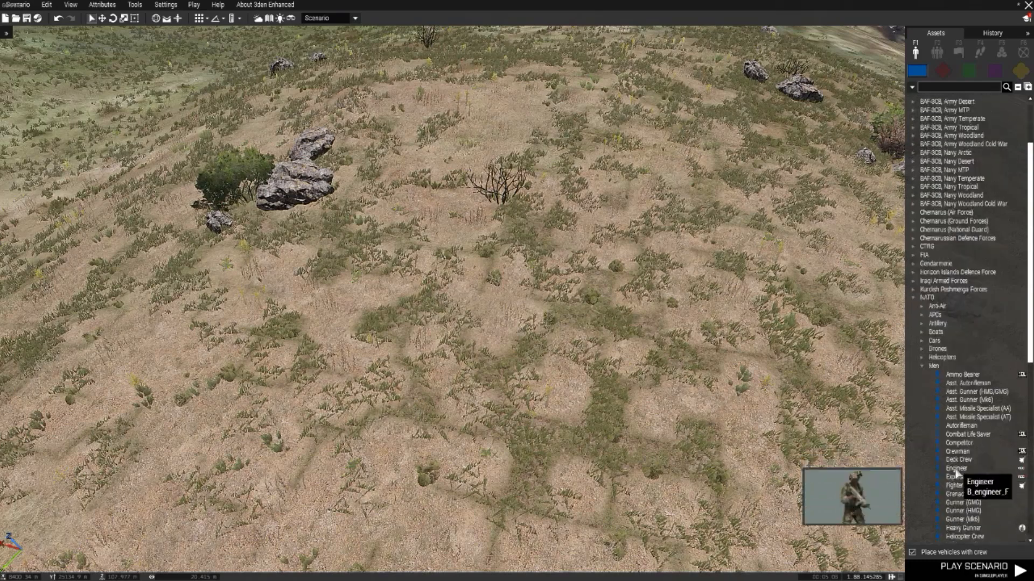
scroll(953, 463, down, 4)
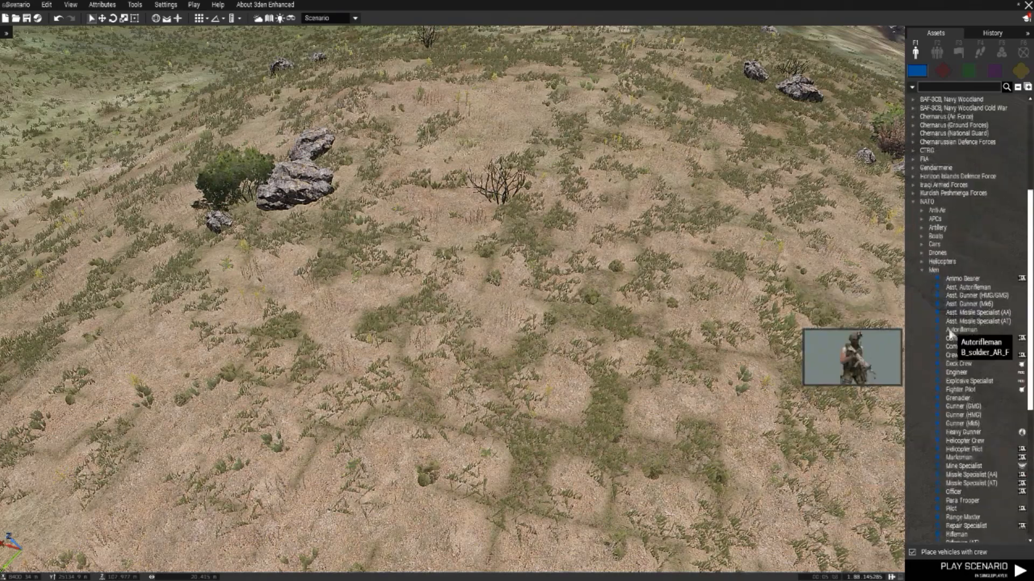
click(960, 330)
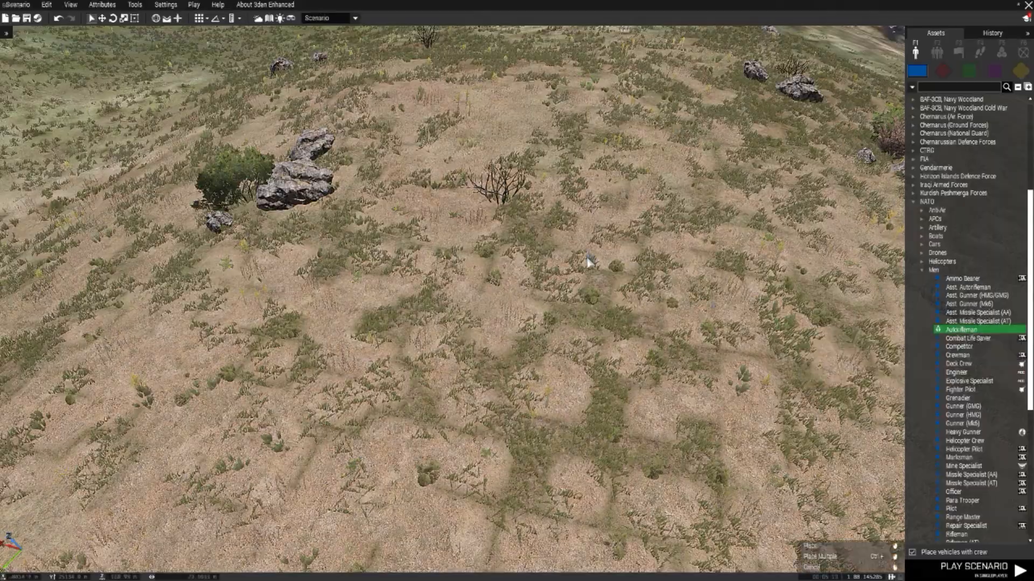
click(544, 265)
scroll(545, 272, up, 5)
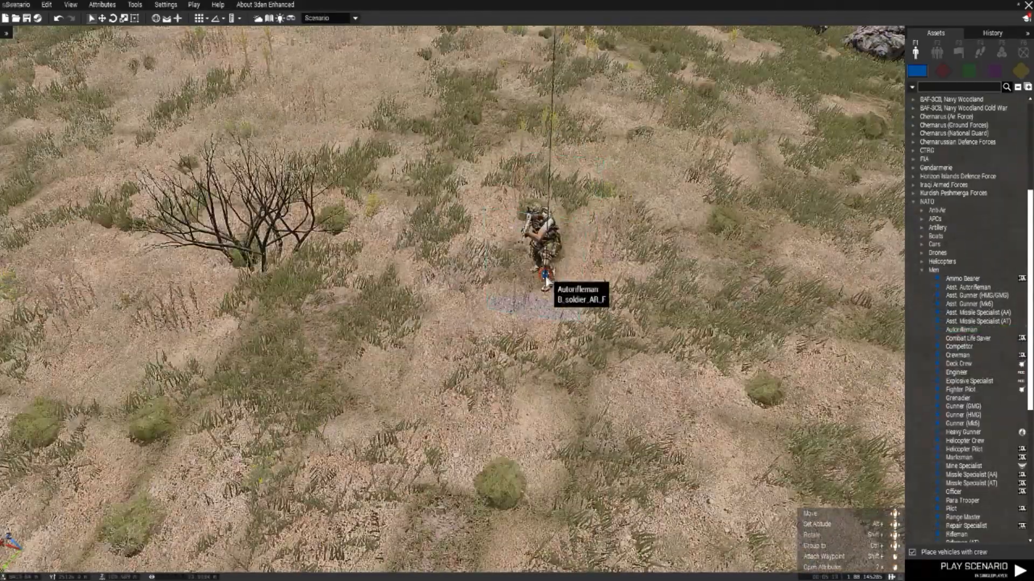
scroll(362, 289, up, 5)
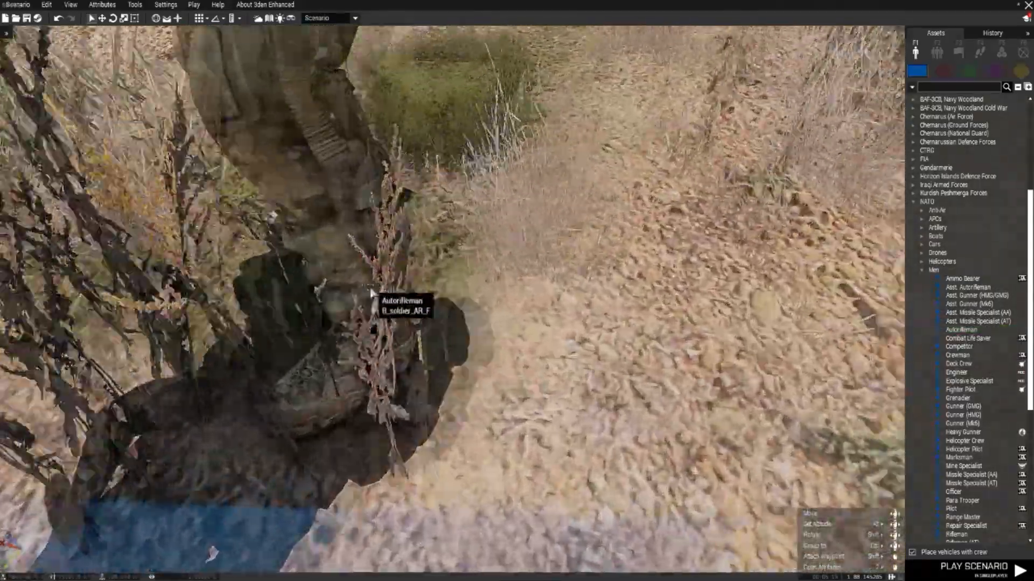
scroll(362, 290, up, 5)
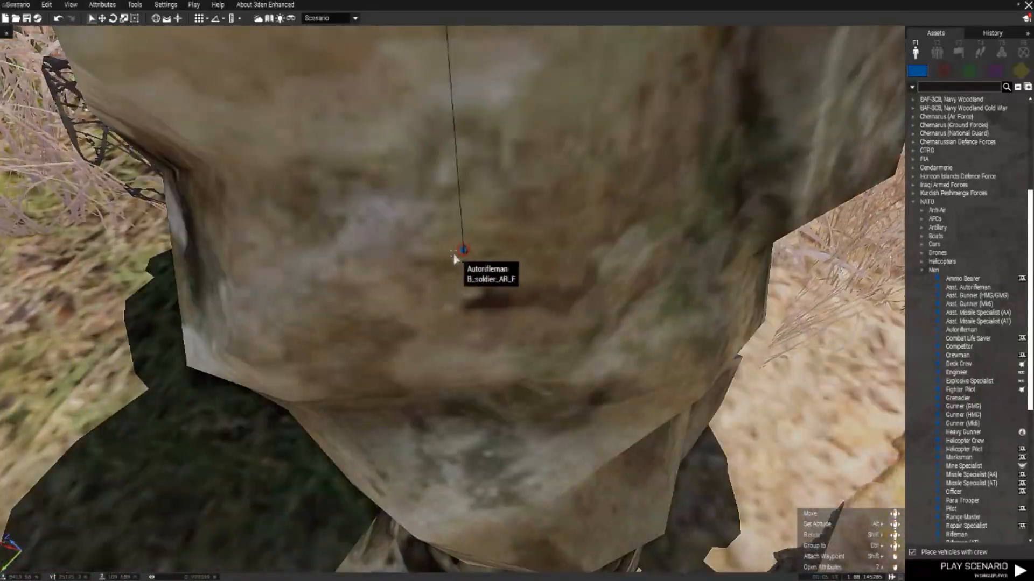
scroll(459, 260, up, 2)
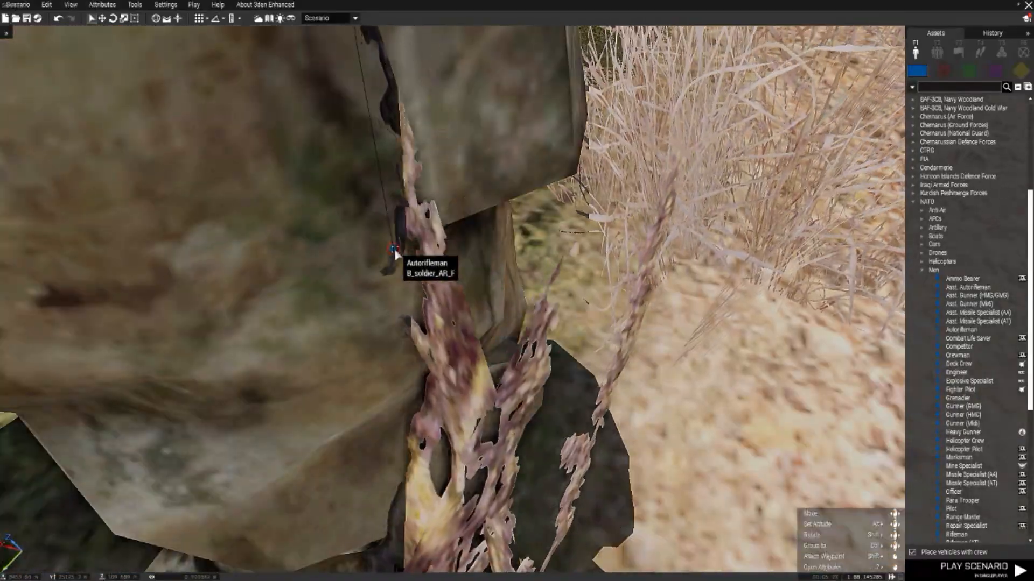
Step: Place a NATO Combat Life Saver beside the Autorifleman on the hillside
scroll(394, 249, down, 10)
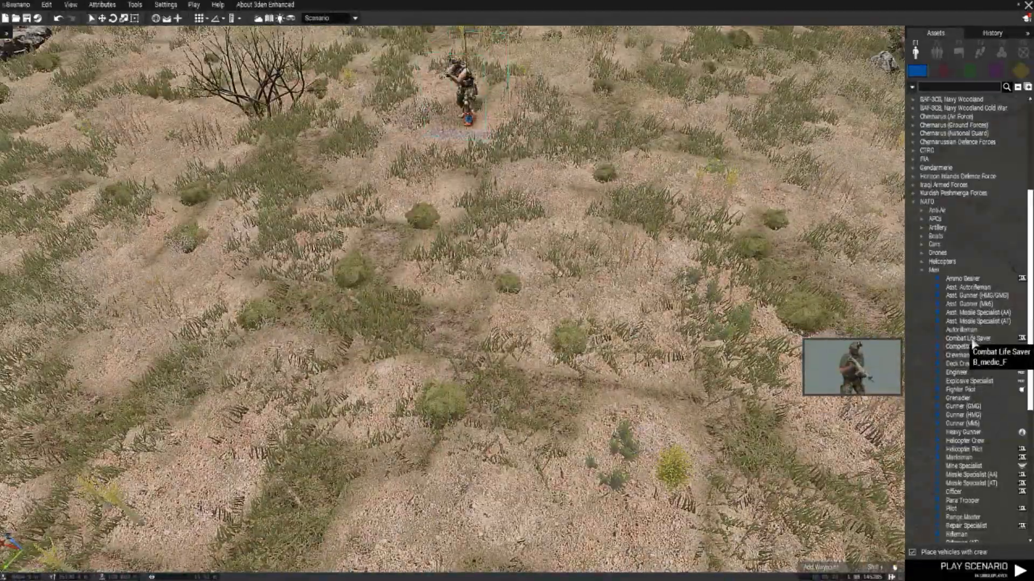
click(972, 338)
scroll(676, 273, up, 3)
click(676, 273)
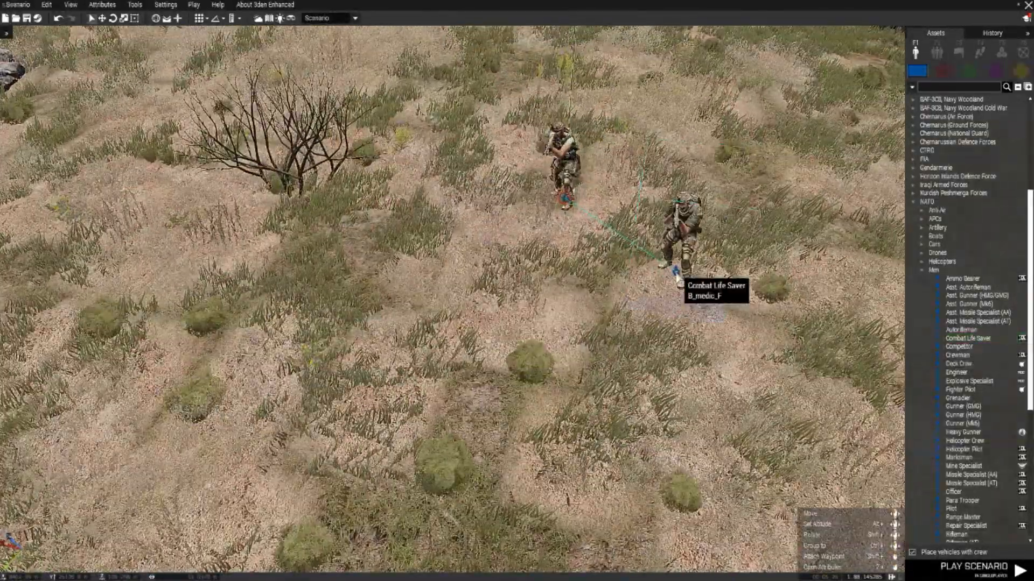
scroll(676, 273, up, 5)
scroll(676, 277, up, 1)
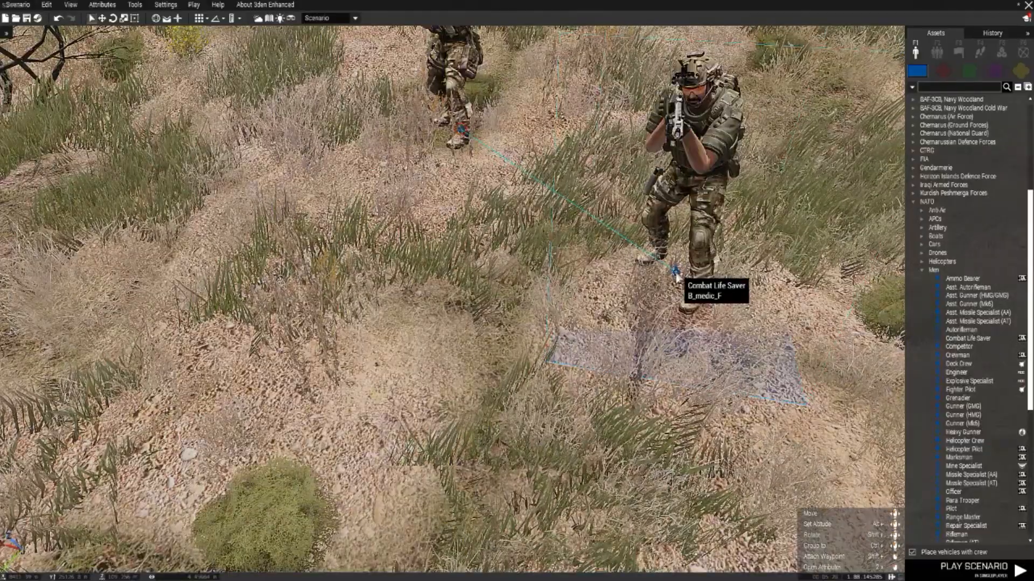
key(d)
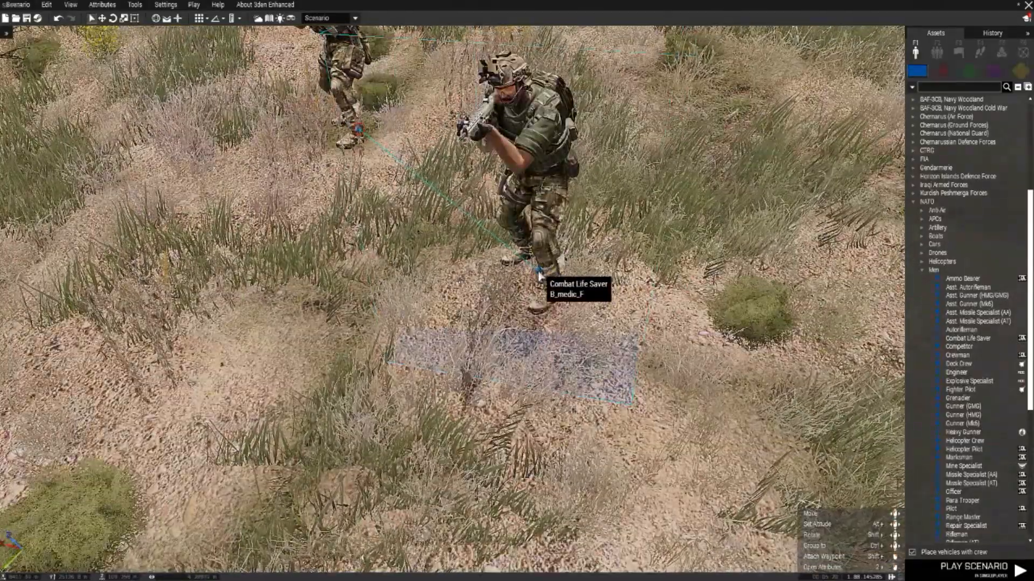
scroll(539, 276, down, 6)
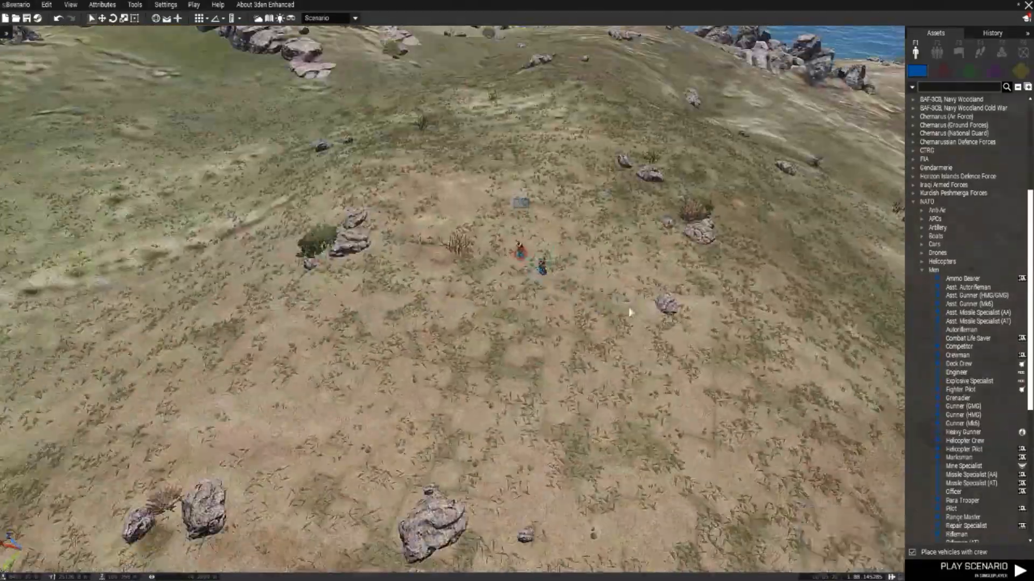
Step: Select the Autorifleman and the Combat Life Saver together and delete both
drag(629, 306, 454, 196)
scroll(541, 266, up, 5)
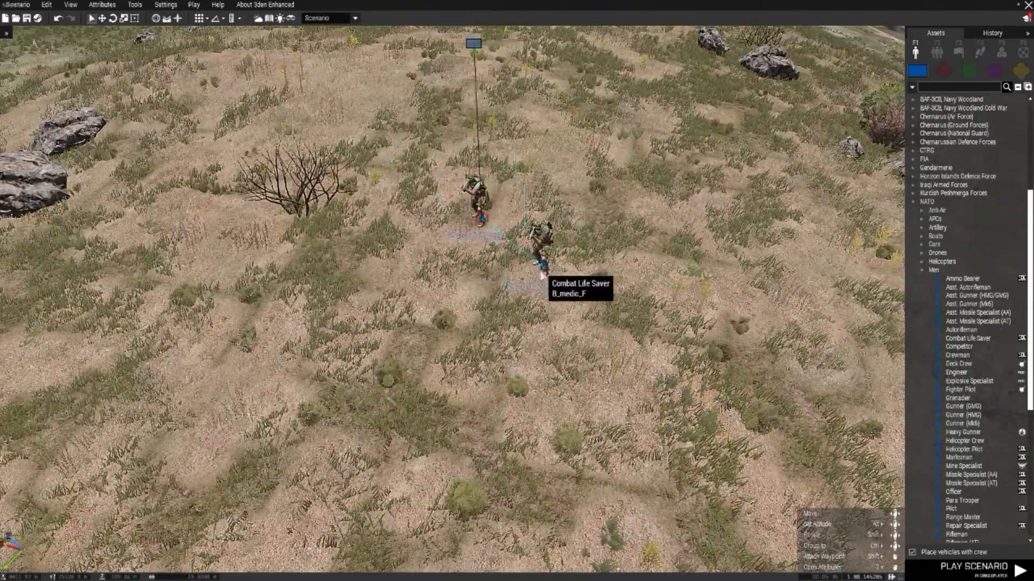
scroll(545, 270, up, 3)
scroll(543, 275, down, 8)
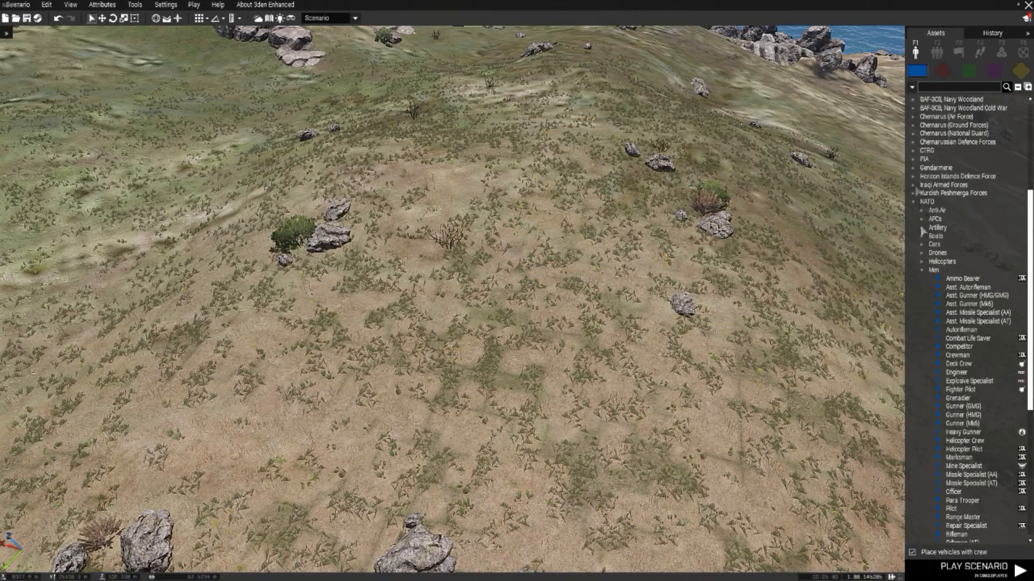
Step: Place a NATO infantry Fire Team group on the open hillside
click(936, 51)
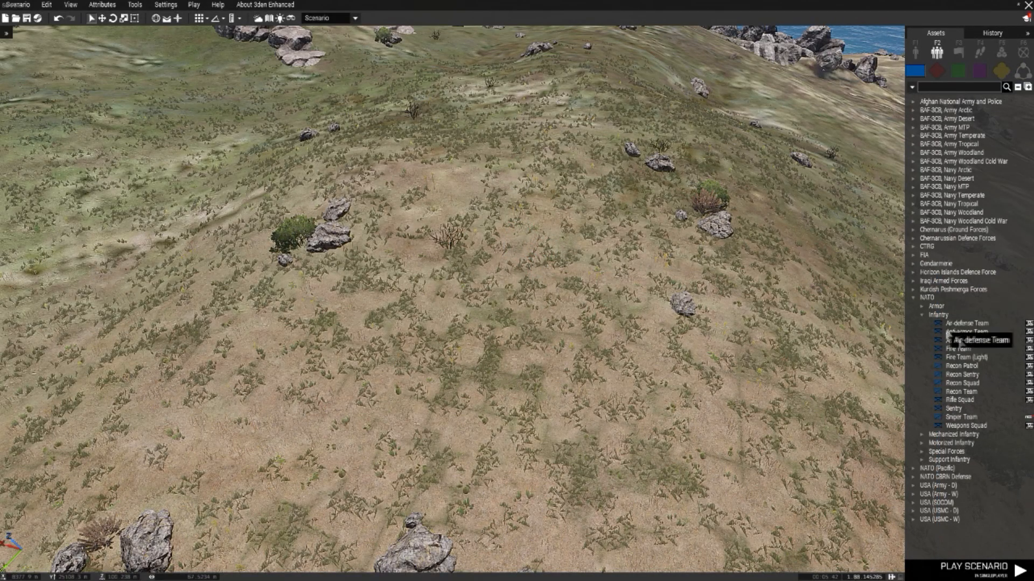
click(958, 349)
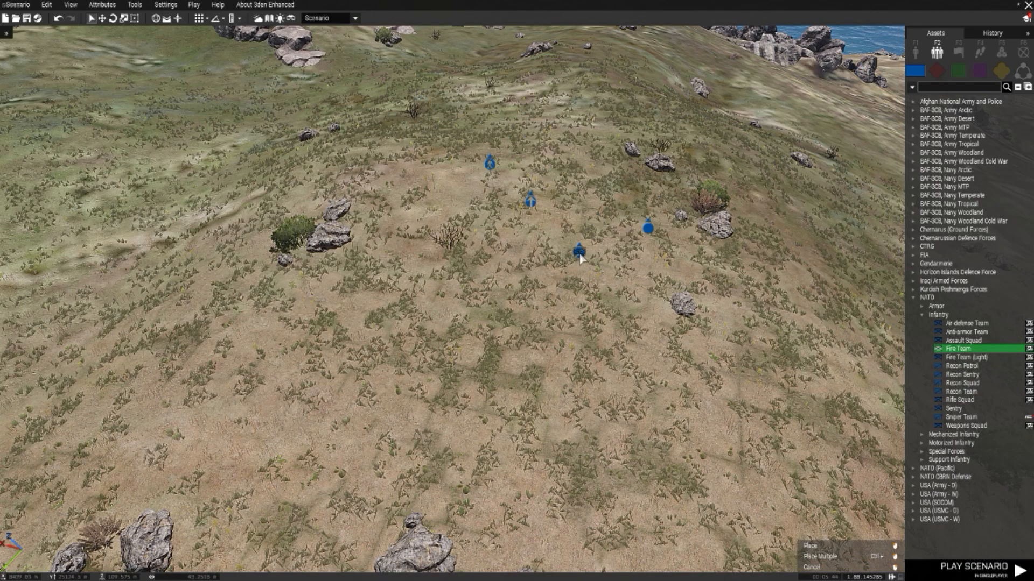
click(579, 256)
scroll(554, 295, up, 2)
scroll(488, 327, up, 3)
key(d)
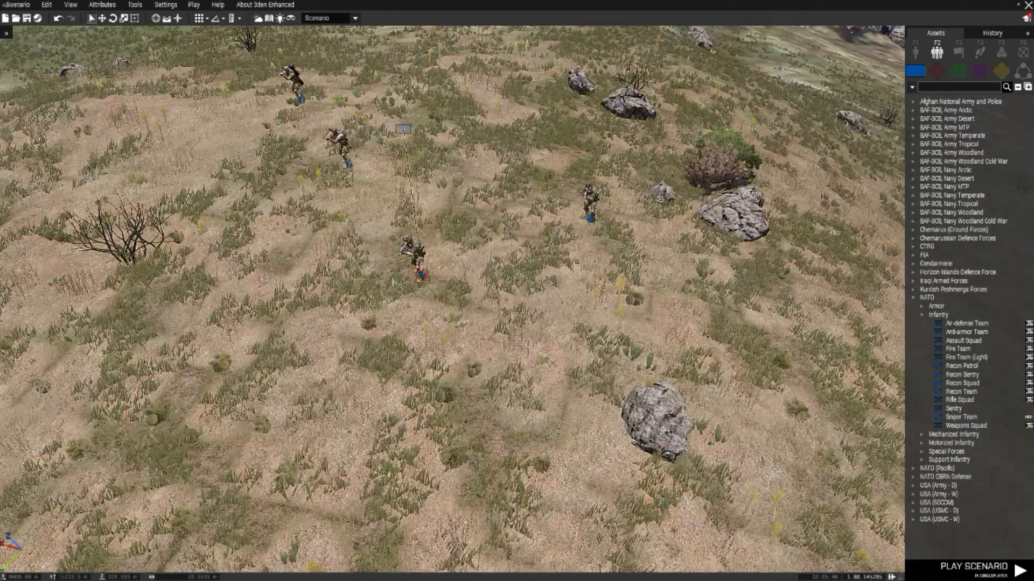
Step: Examine the individual members of the placed Fire Team and how they are linked to the group
key(a)
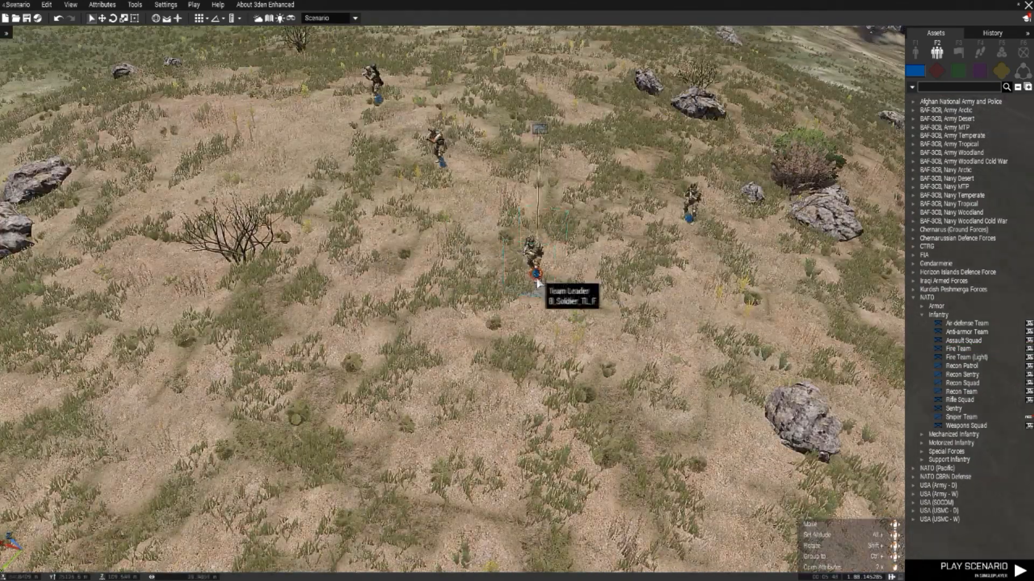
scroll(535, 283, up, 3)
key(a)
key(w)
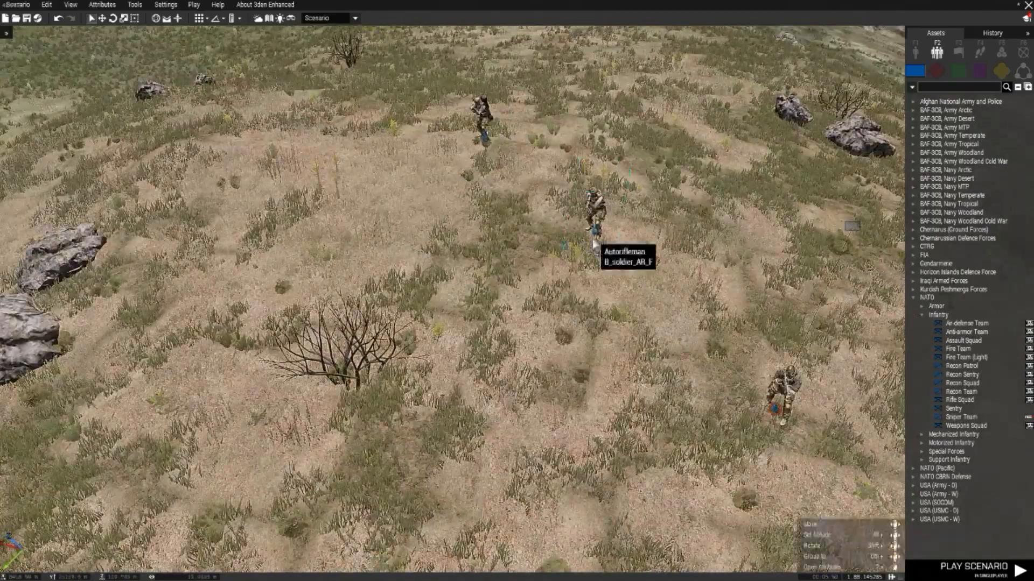
ctrl+drag(594, 232, 484, 147)
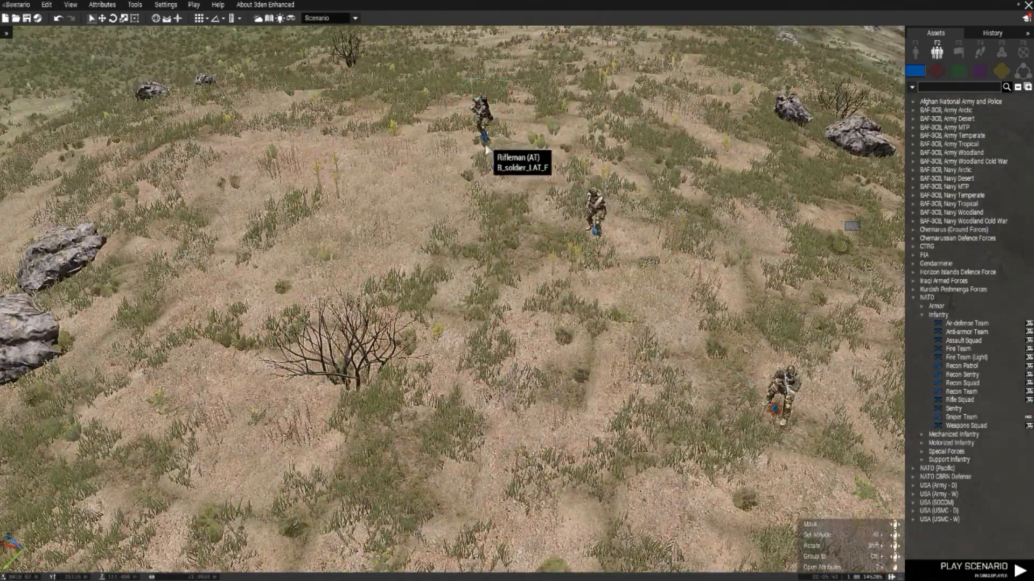
key(d)
key(s)
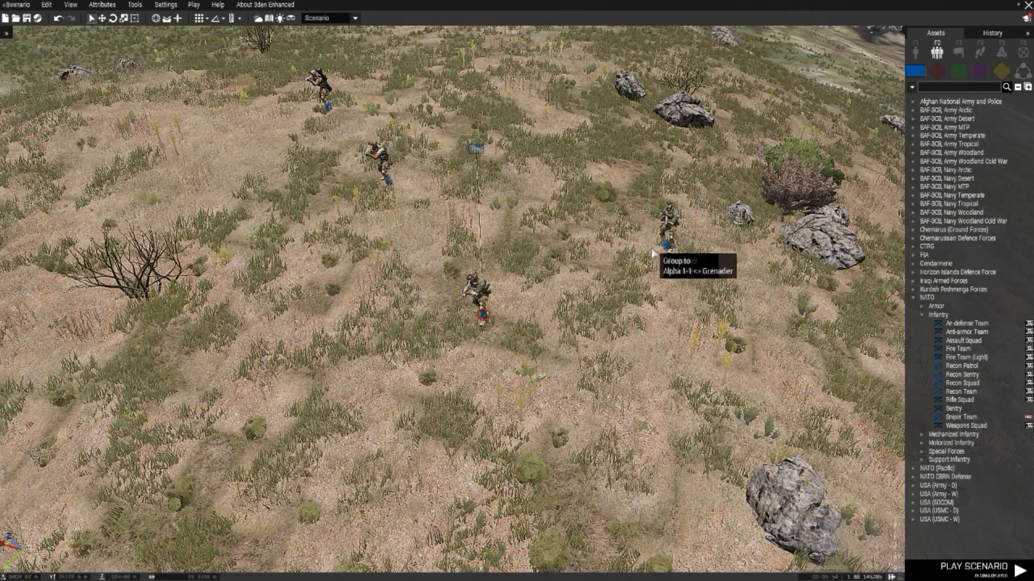
Step: Place a single NATO Combat Life Saver from the Men category near the Fire Team's Grenadier
scroll(673, 252, down, 4)
click(916, 53)
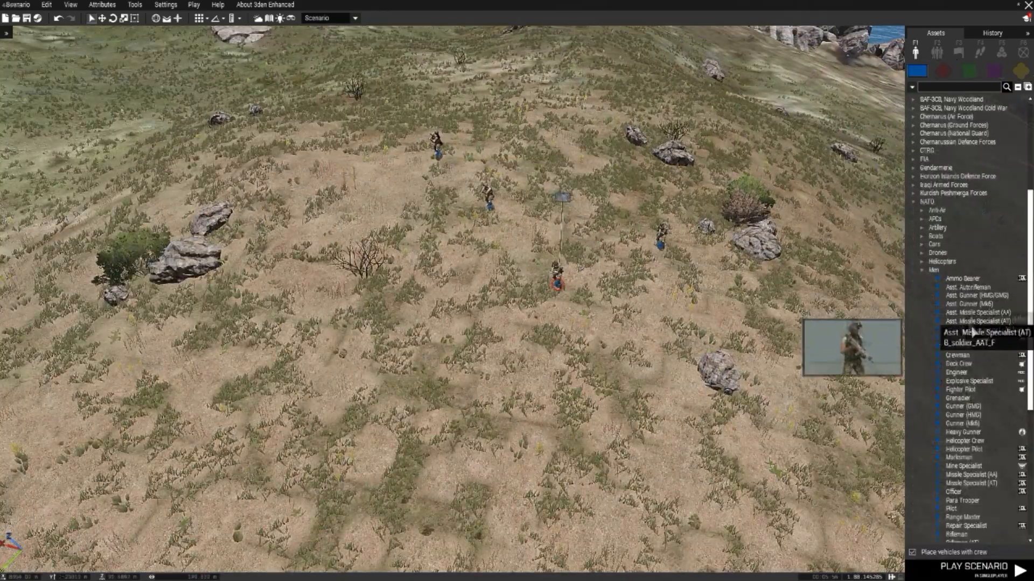
click(978, 340)
key(d)
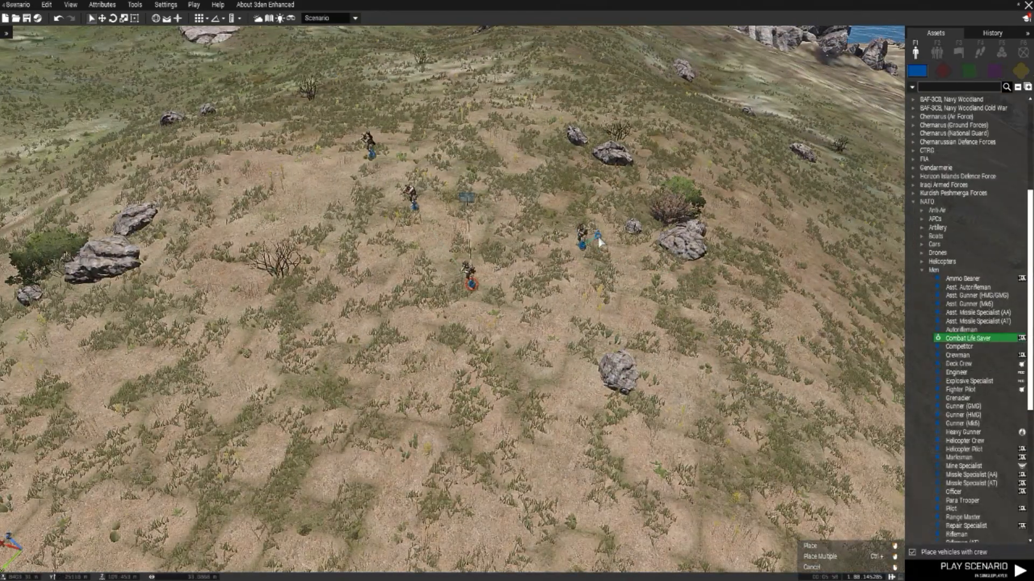
click(626, 205)
key(a)
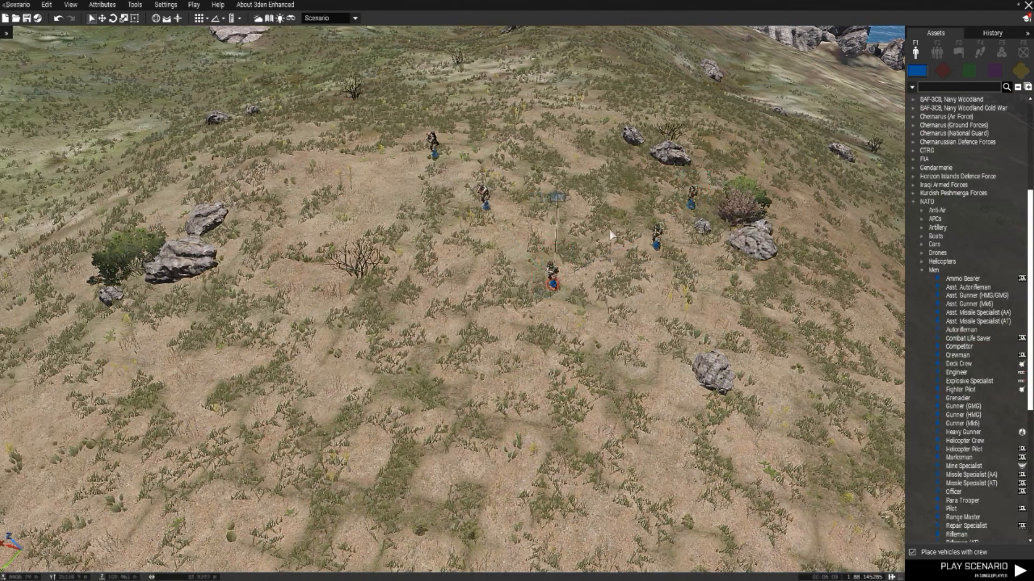
Step: Reposition the Combat Life Saver, ending just beside the Grenadier near the small rock and bush
drag(691, 204, 595, 187)
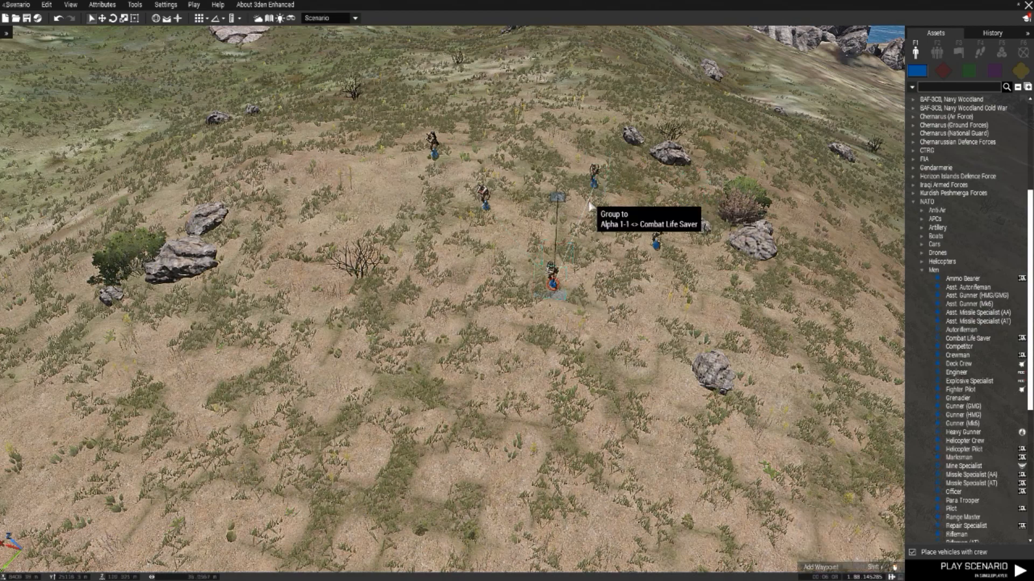
drag(598, 191, 685, 224)
key(w)
key(d)
scroll(484, 277, up, 3)
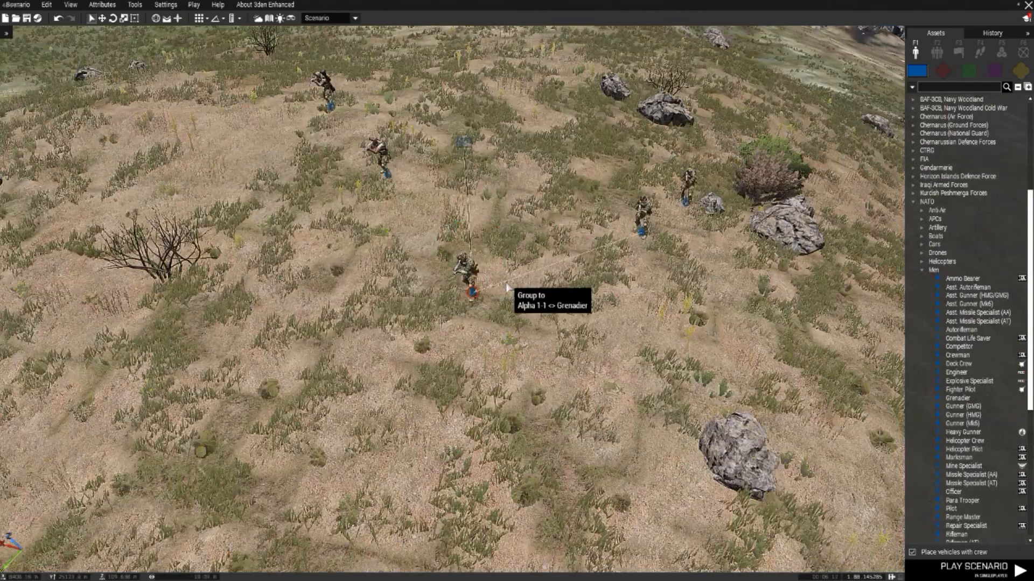
key(a)
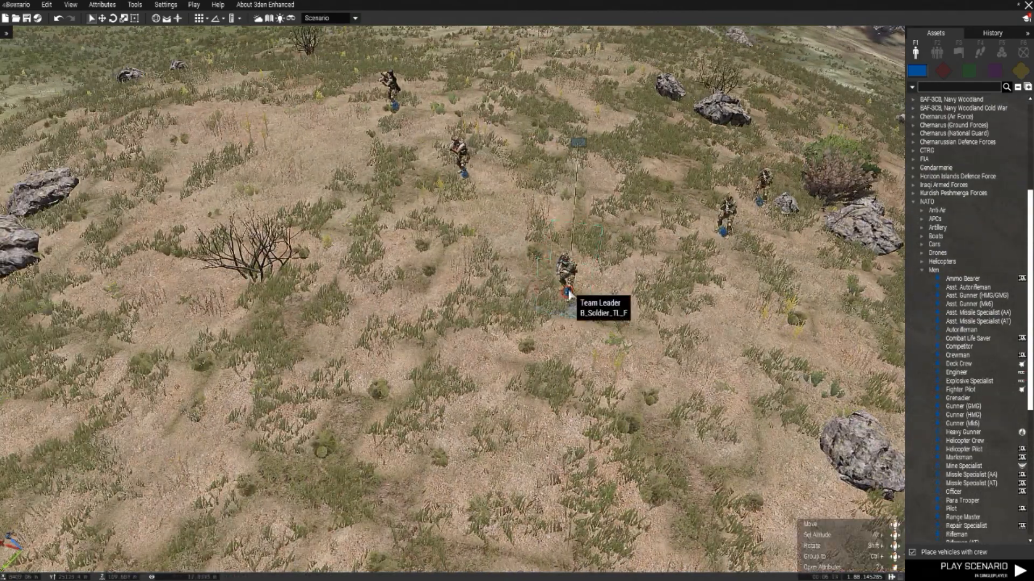
Step: Open the Team Leader's attributes and collapse the Object Init and Object Transformation sections
ctrl+drag(580, 298, 572, 285)
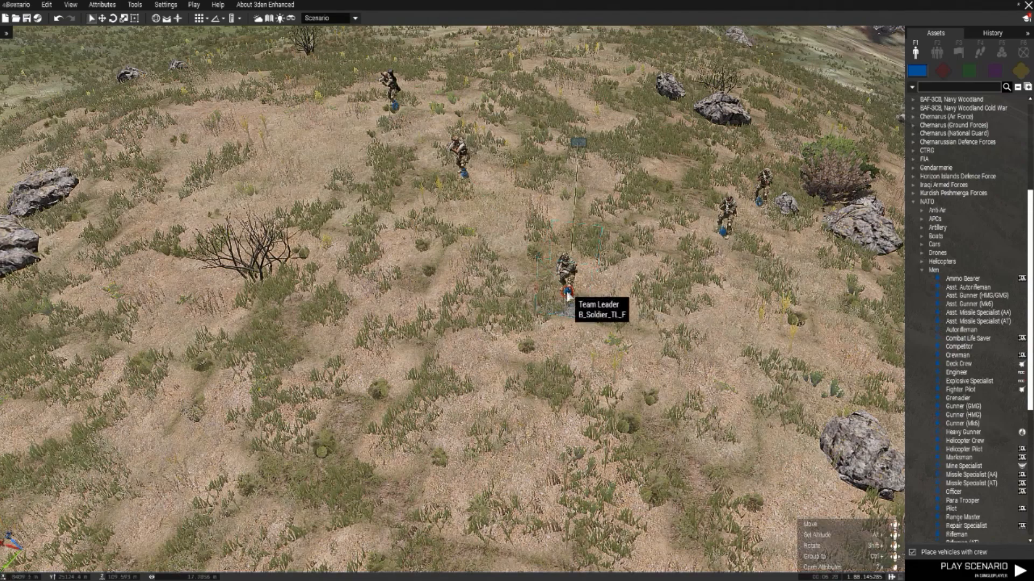
key(d)
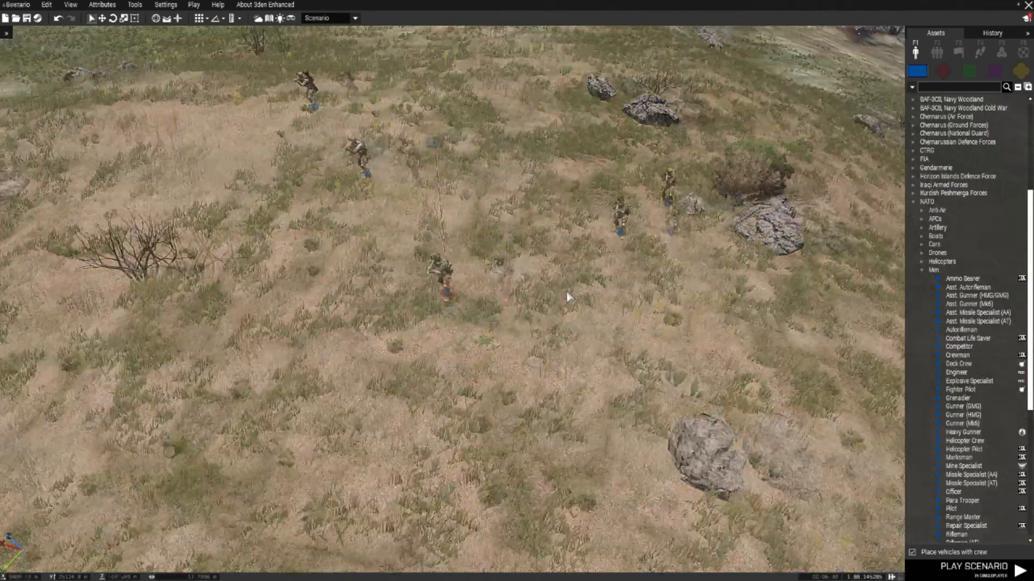
double_click(448, 295)
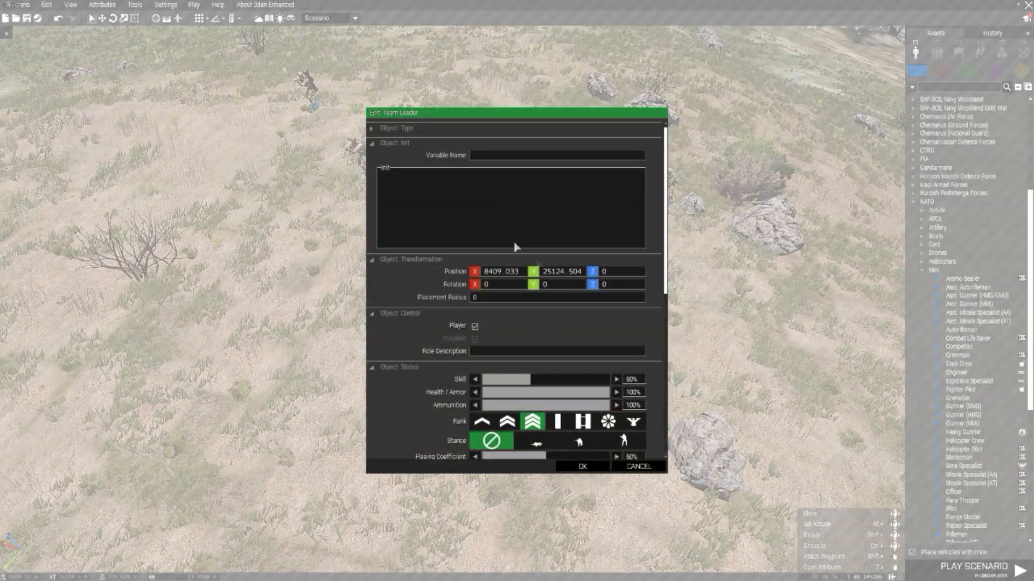
drag(515, 121, 491, 87)
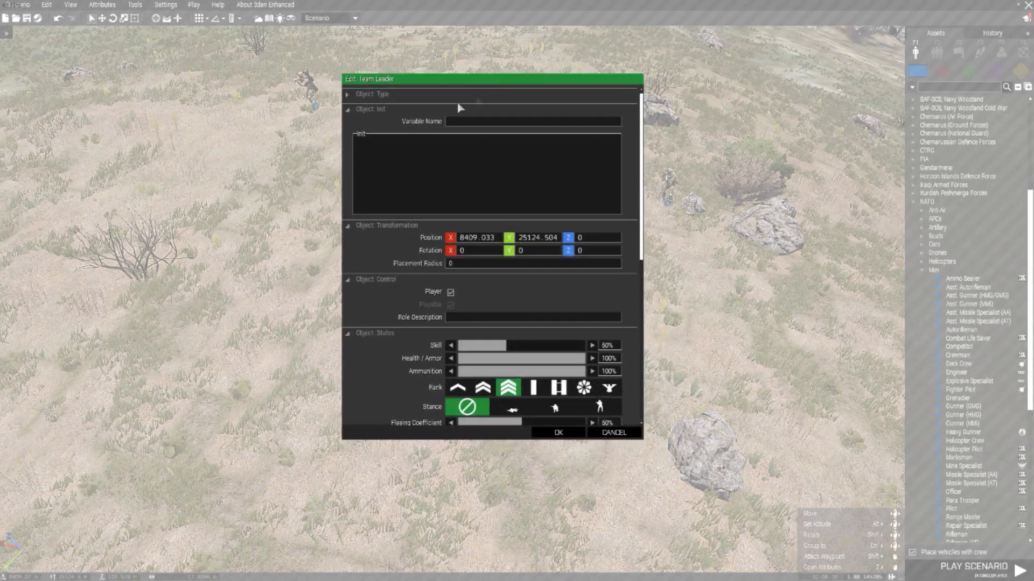
click(364, 110)
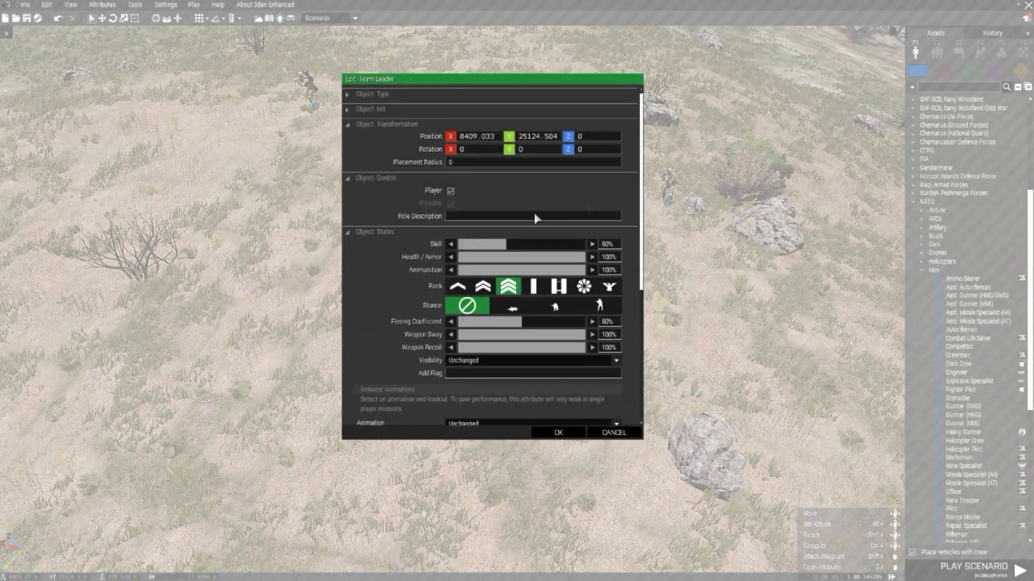
click(390, 126)
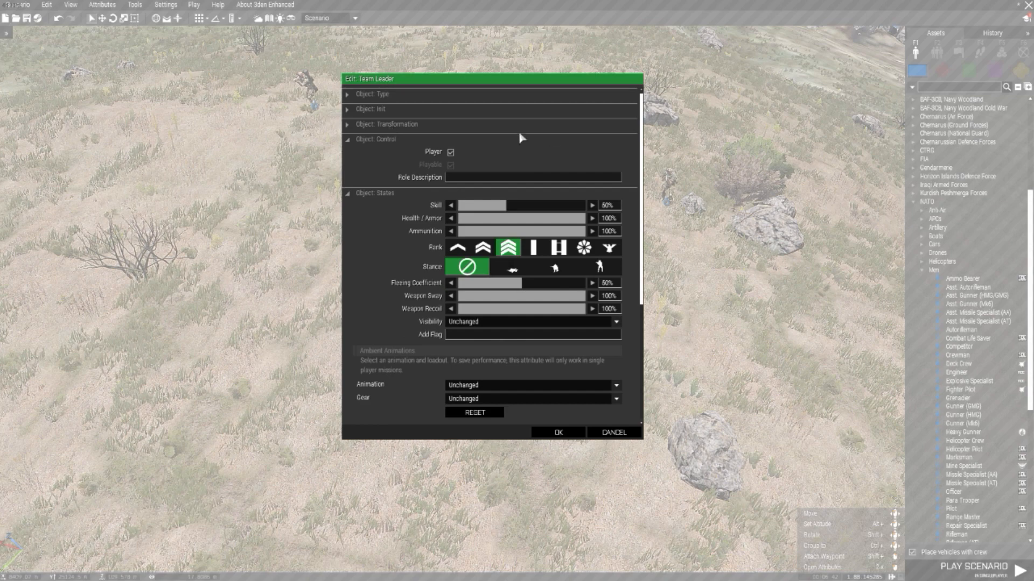
Step: Make the Team Leader playable, enter the role description "TeamLeader@ Alpha" and set the rank to the two-bar Captain
click(451, 165)
click(455, 179)
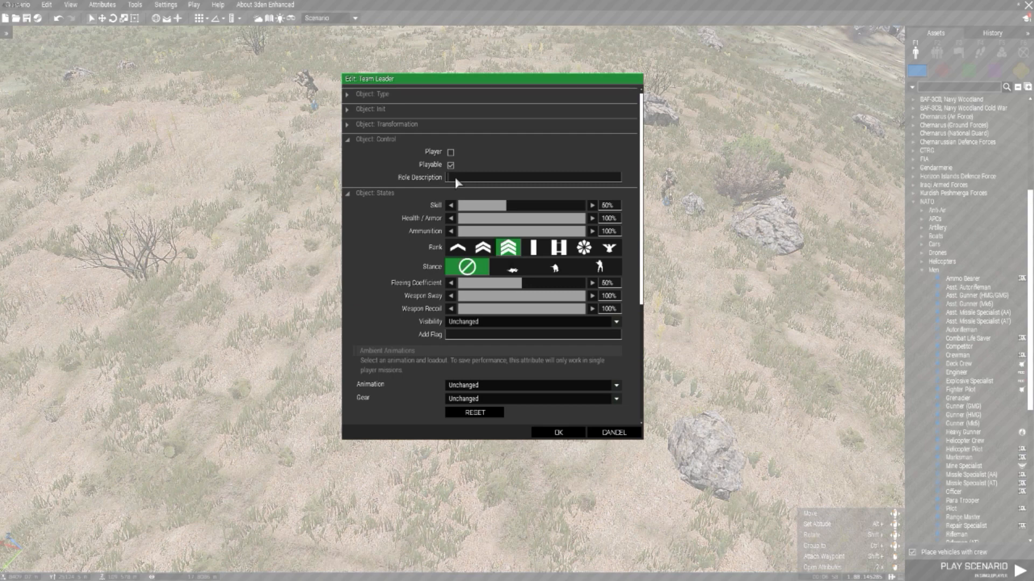
text(TeamLeader@ Alpha)
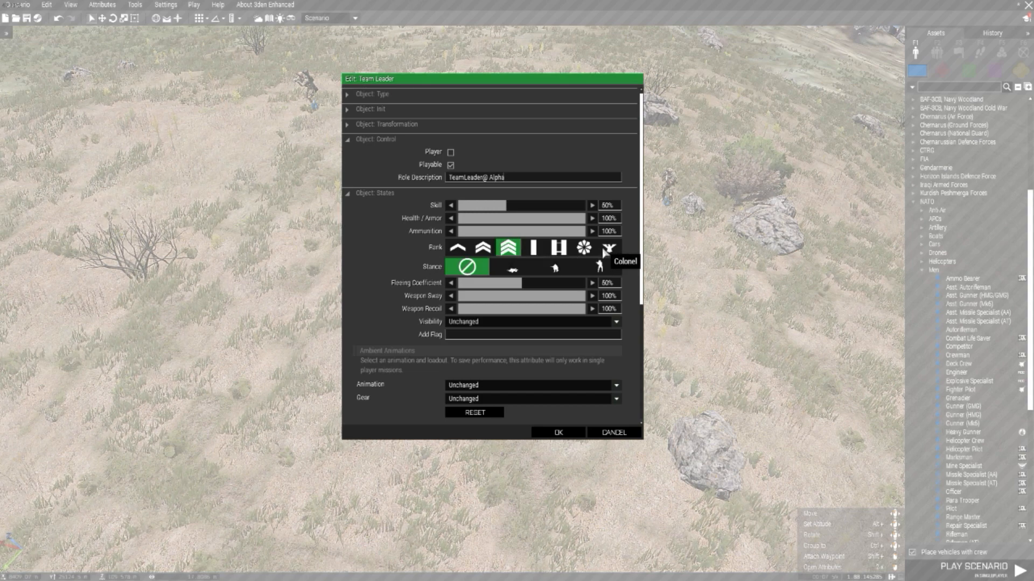
click(560, 249)
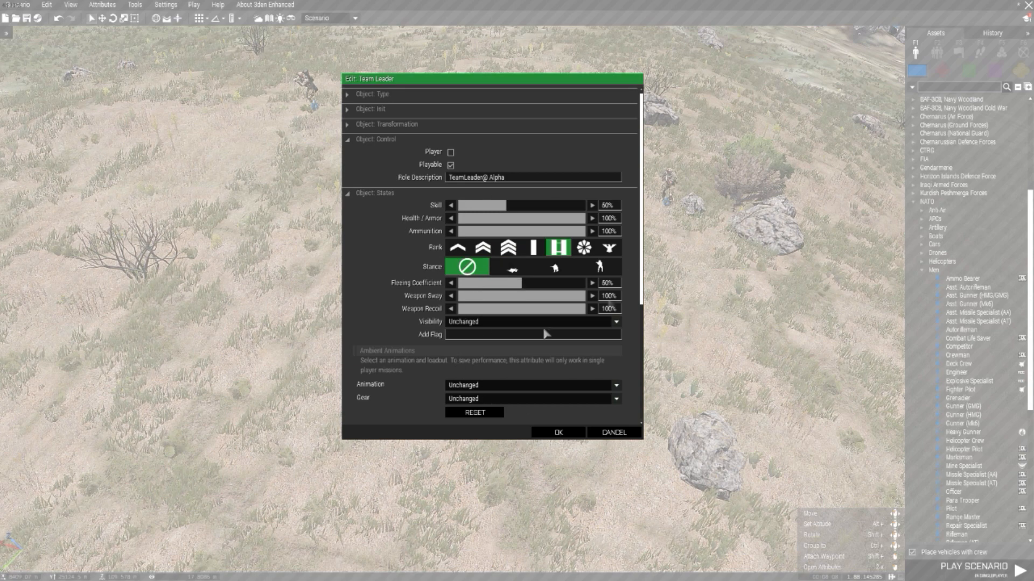
Step: In the Team Leader's ACE options, set the performance factor to 0.0 and the medic role to Regular medic, then apply the attributes
click(396, 194)
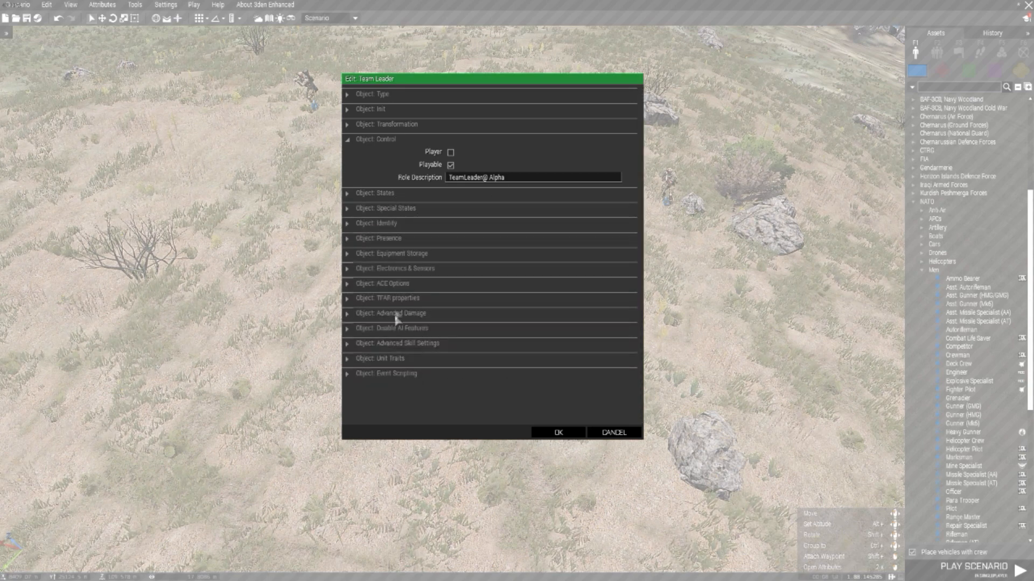
click(418, 284)
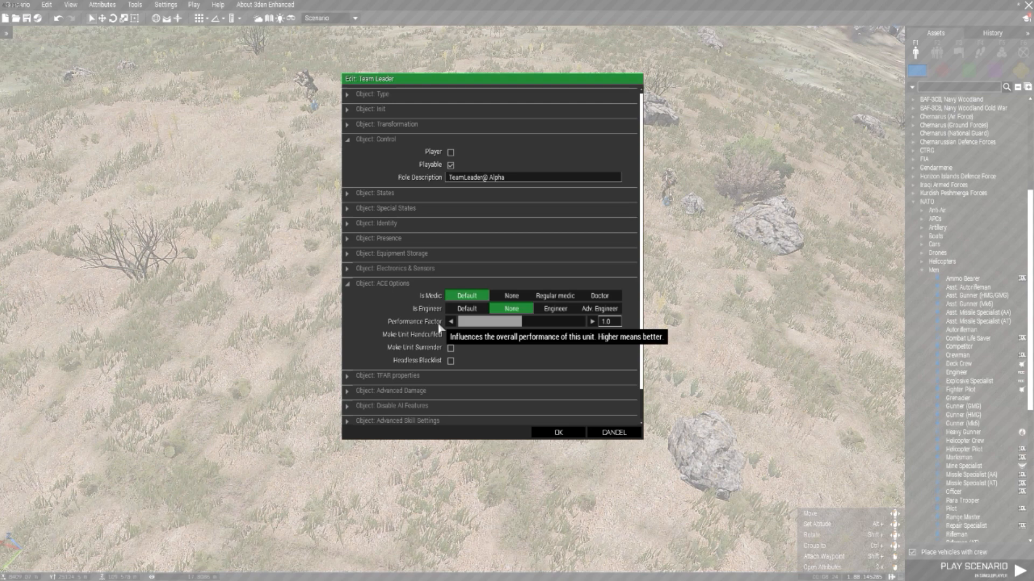
click(452, 321)
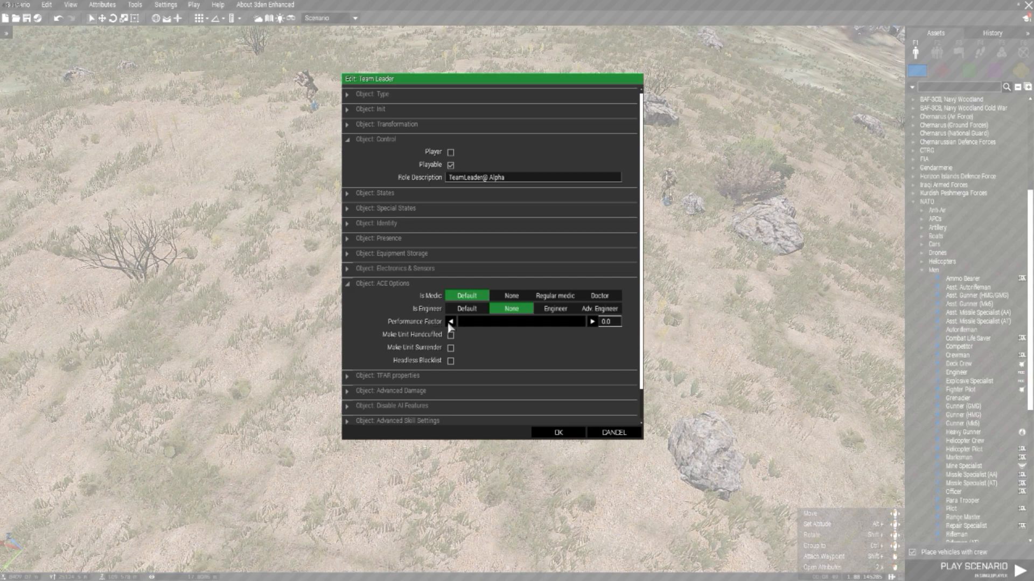
click(558, 297)
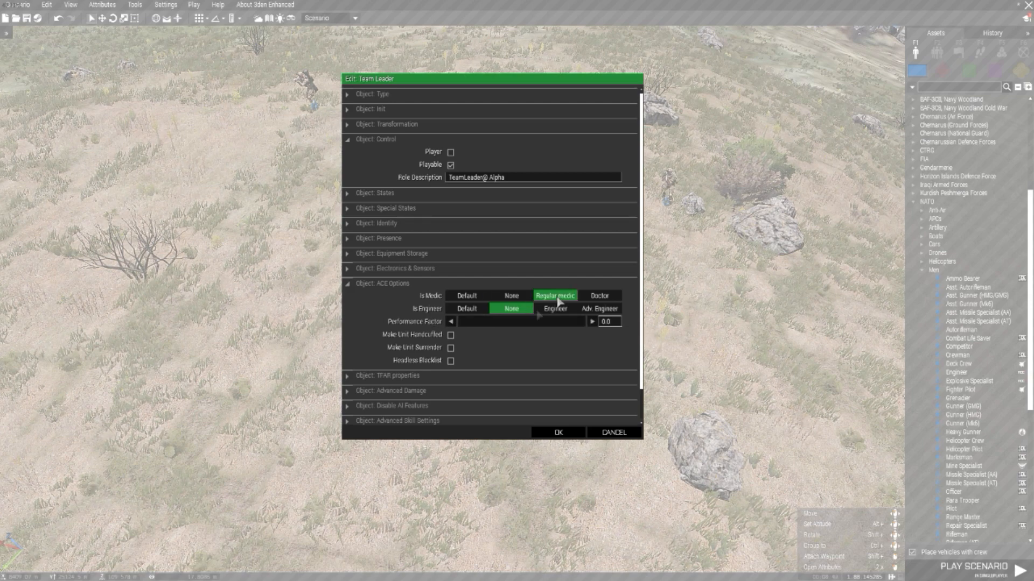
click(558, 433)
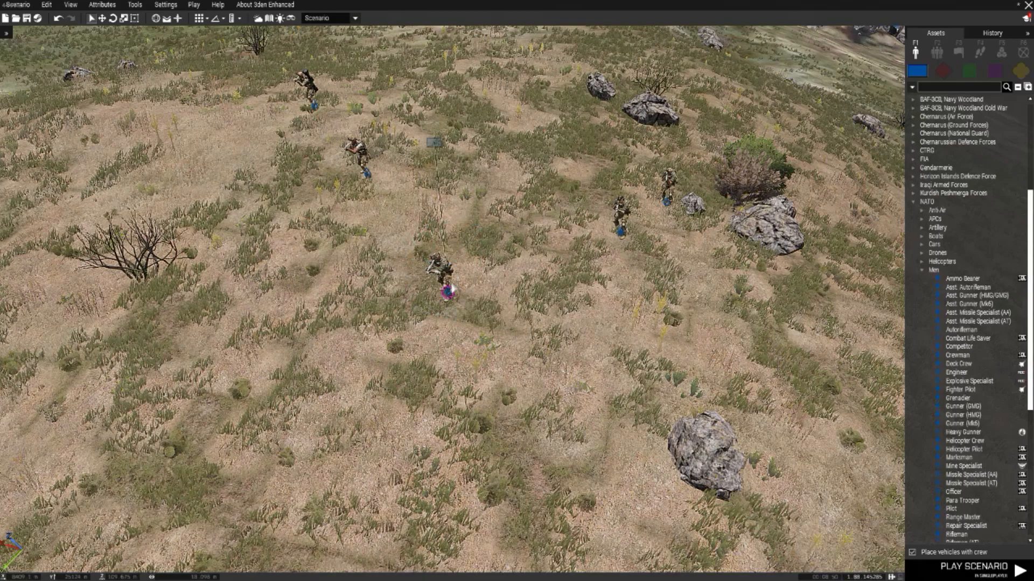
Step: Make the Autorifleman playable and set its ACE performance factor to 0.0
scroll(447, 291, up, 3)
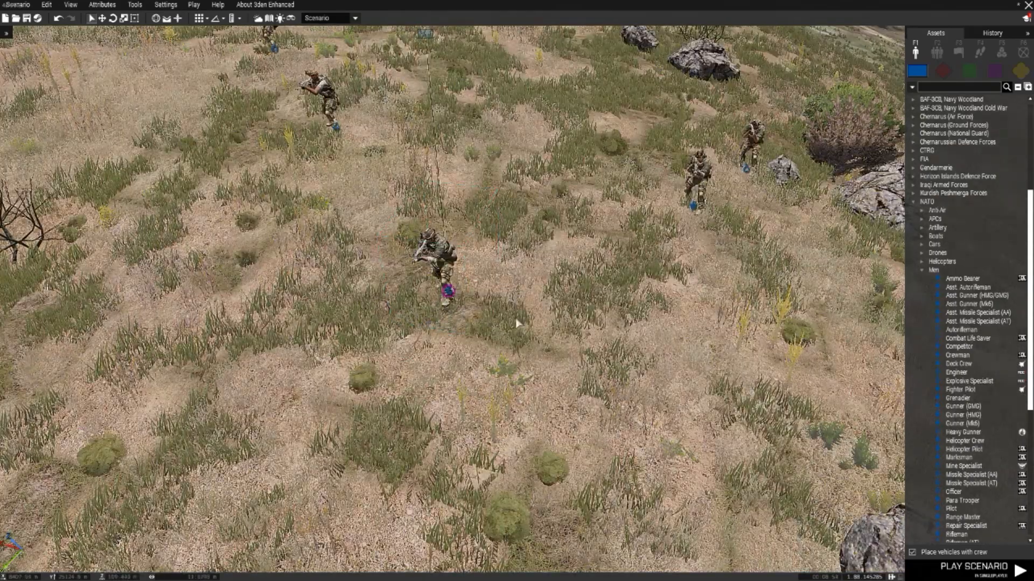
scroll(518, 324, down, 2)
key(a)
key(w)
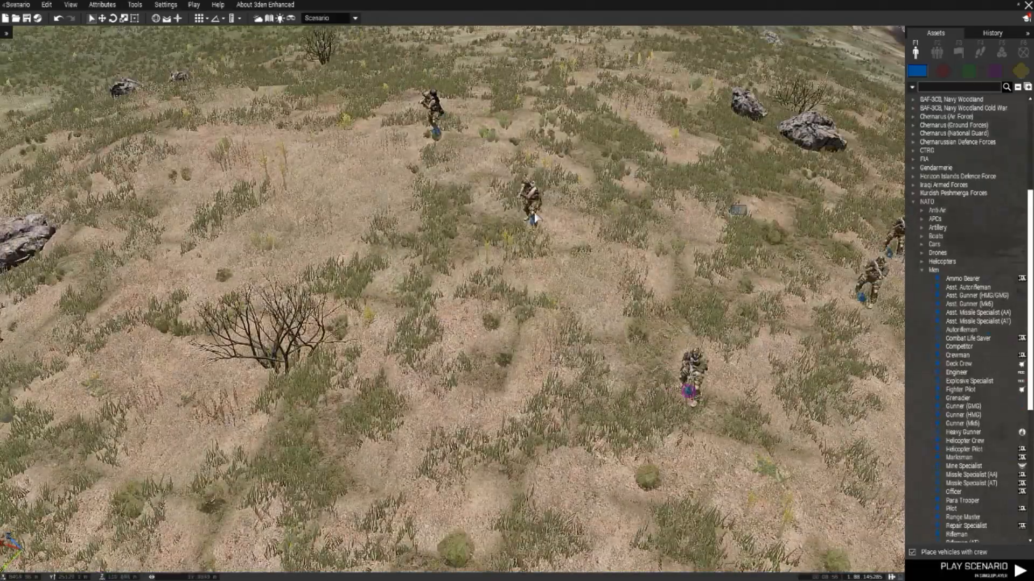
double_click(534, 218)
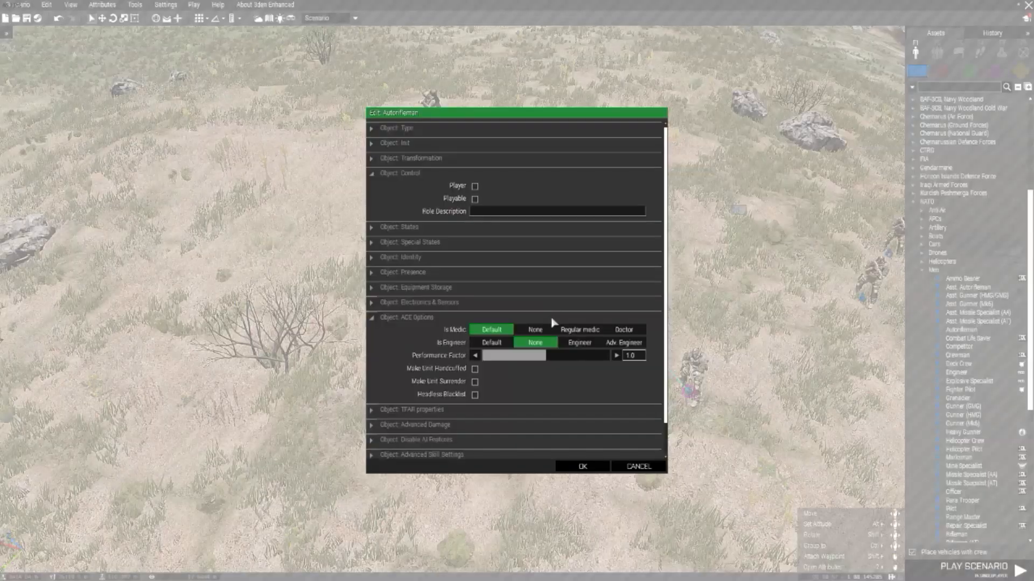
click(475, 199)
scroll(514, 214, down, 1)
click(501, 334)
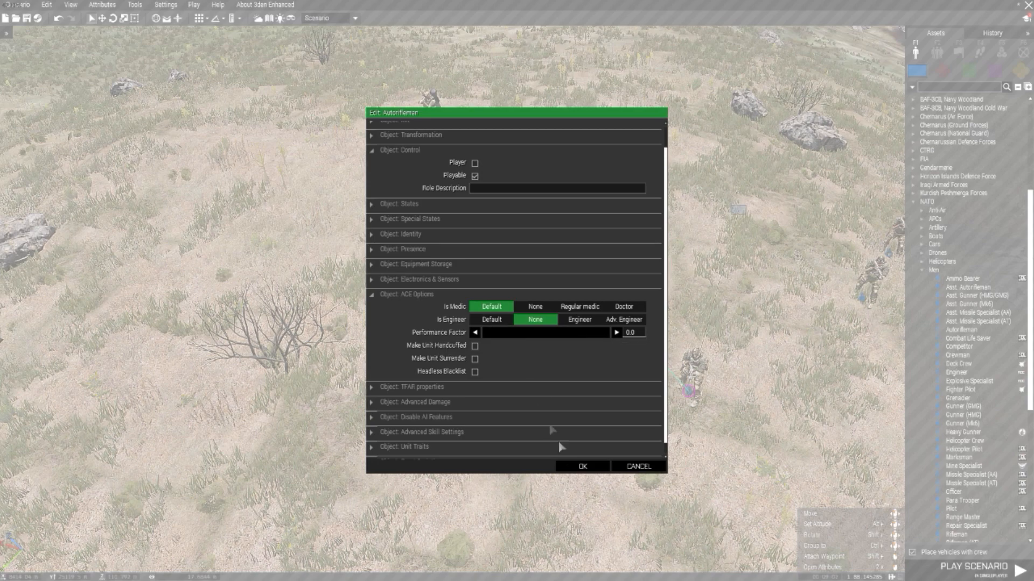
click(581, 466)
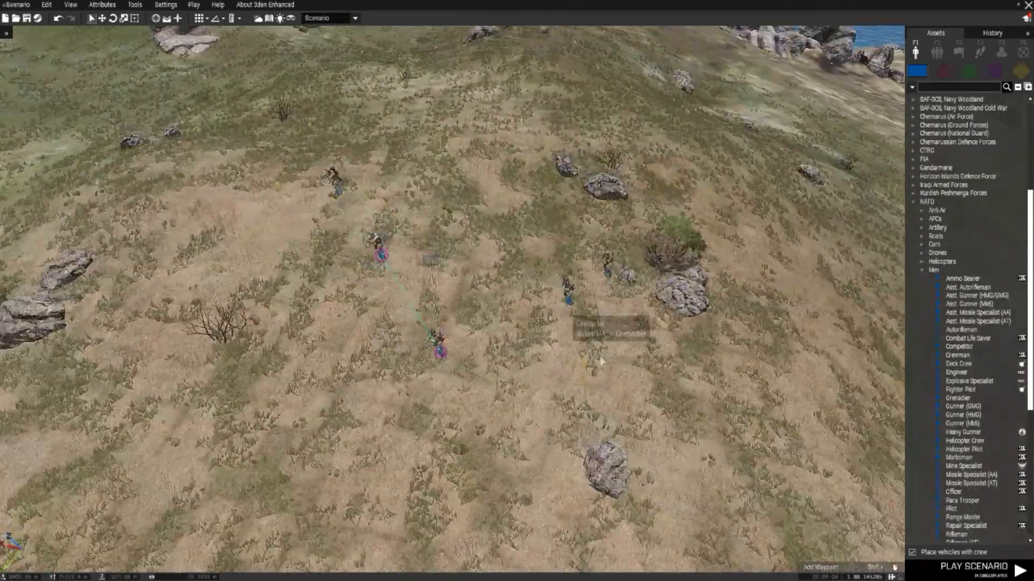
Step: Open the shared attributes of all the Fire Team's units together and collapse the Composition State section
key(w)
drag(478, 270, 229, 149)
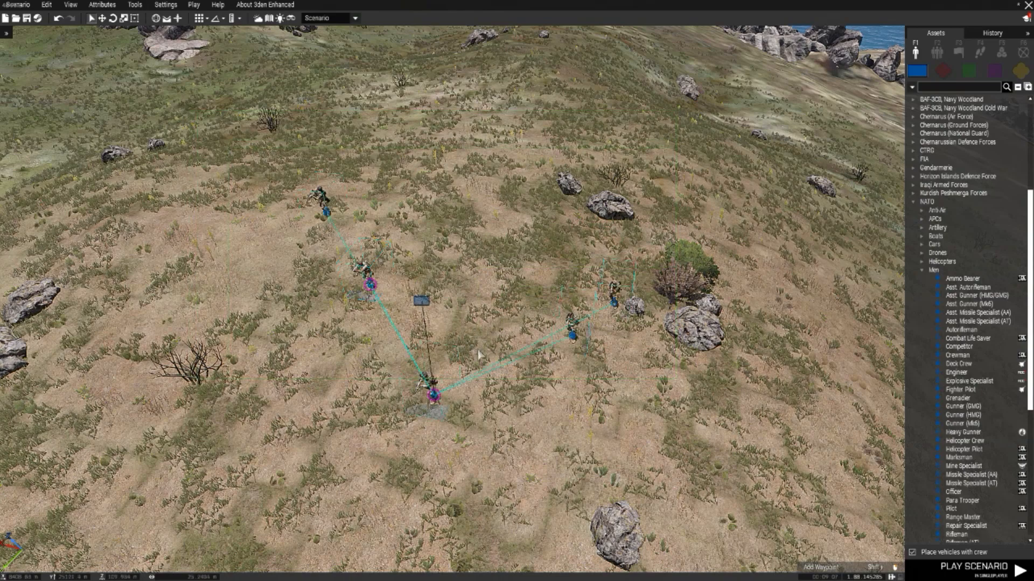
right_click(570, 333)
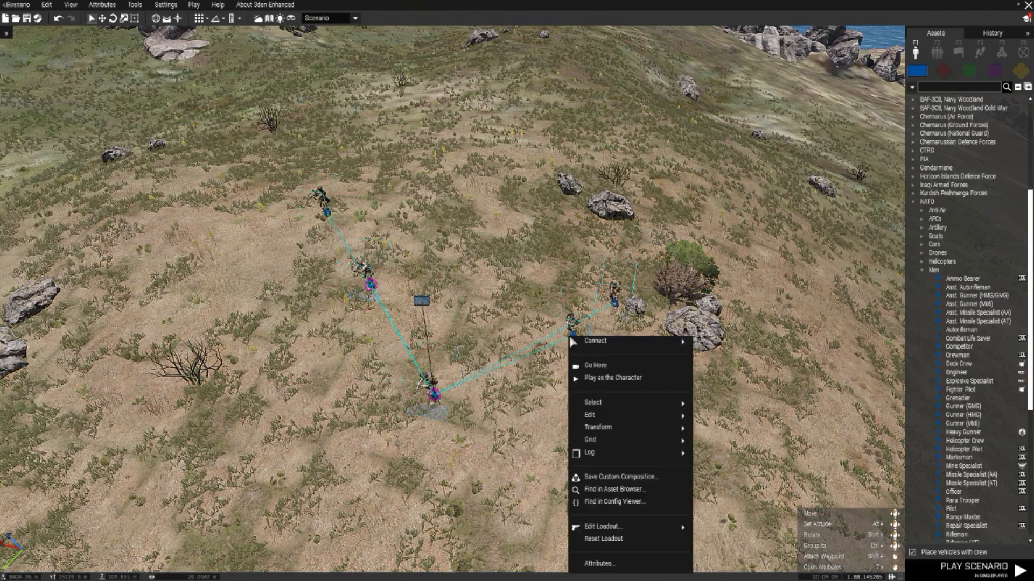
click(600, 563)
scroll(471, 307, down, 4)
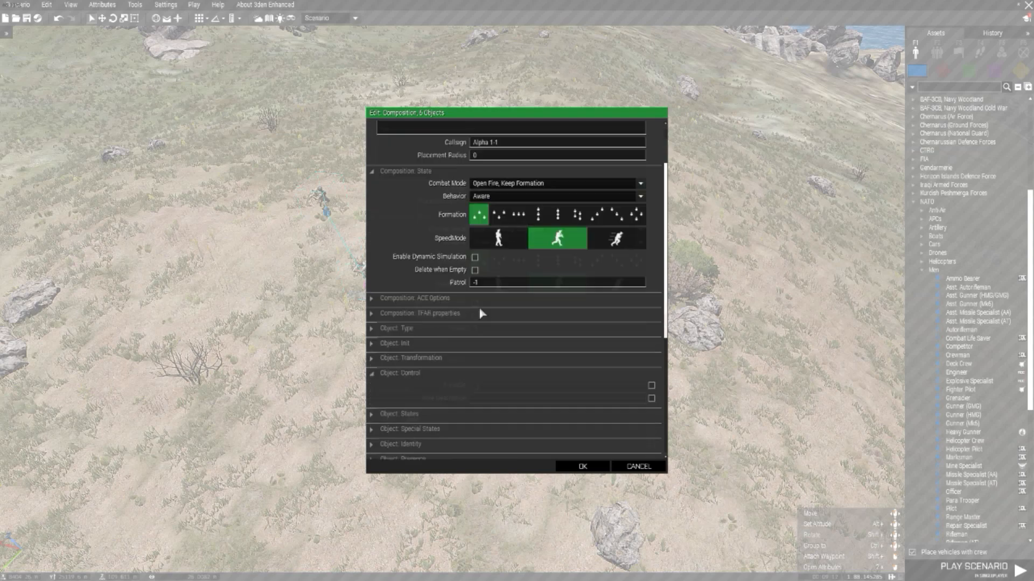
scroll(491, 283, up, 4)
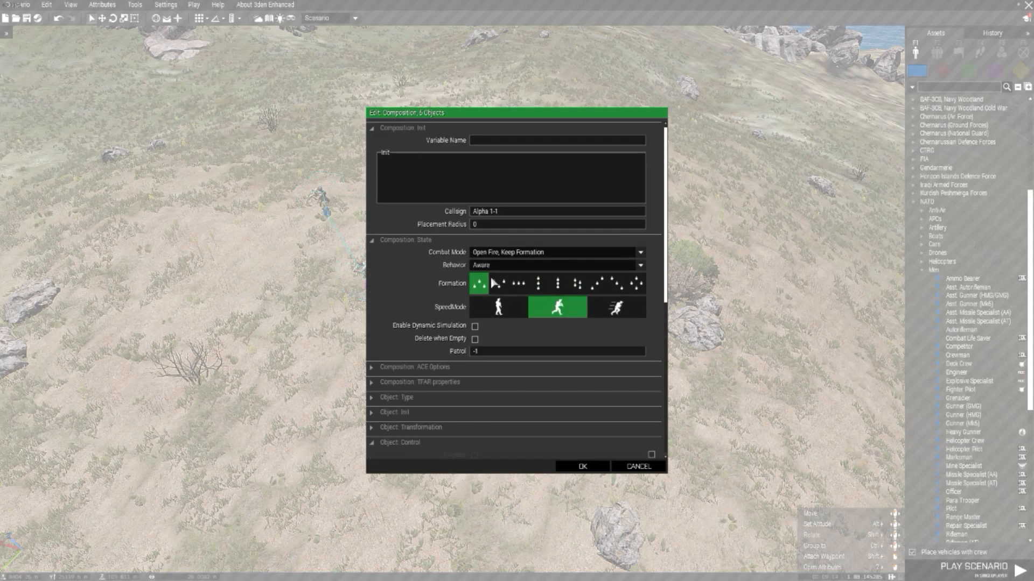
click(420, 241)
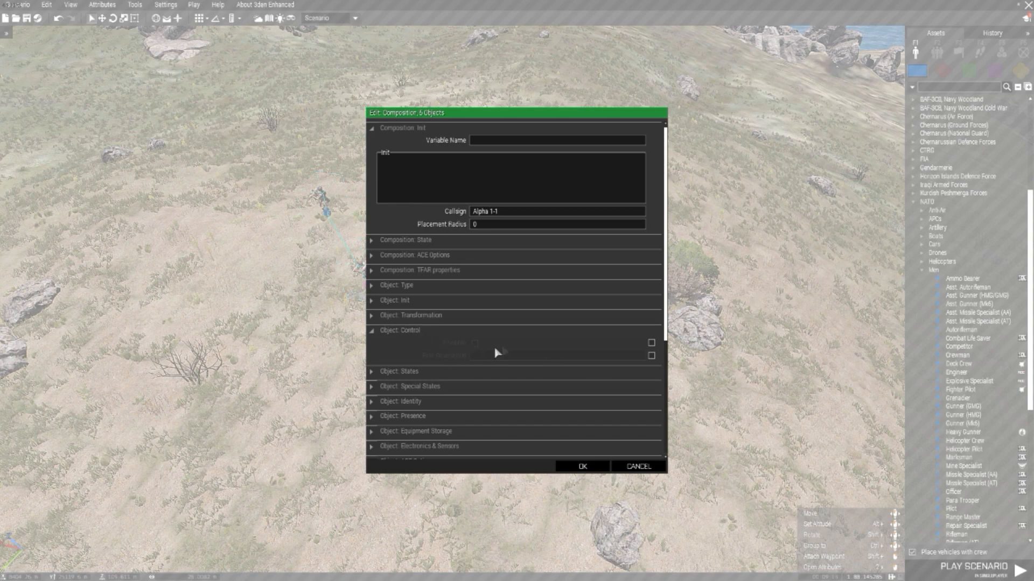
Step: Make all selected units playable and apply an ACE performance factor of 0.0 to them
click(651, 348)
scroll(508, 389, down, 3)
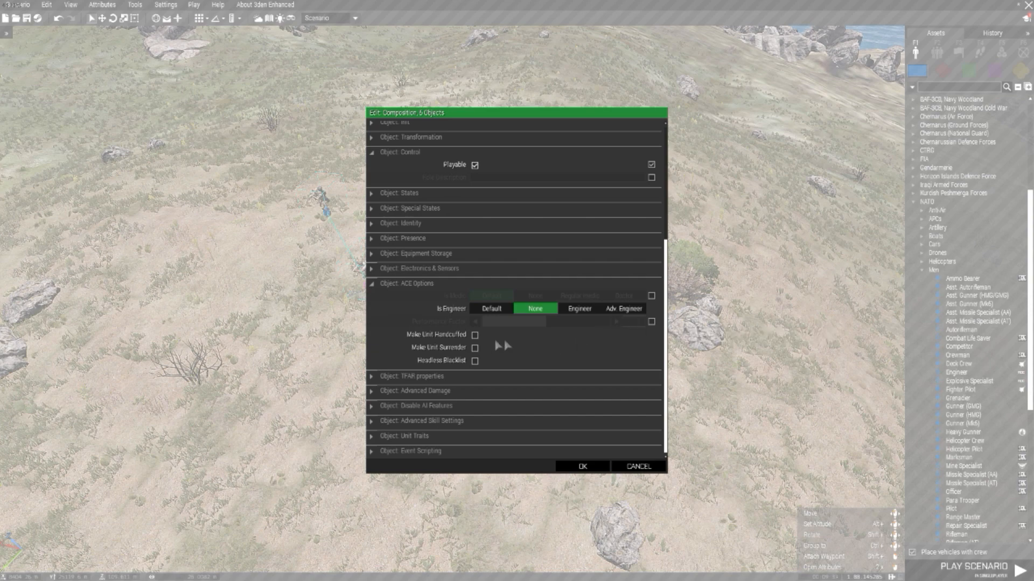
click(652, 323)
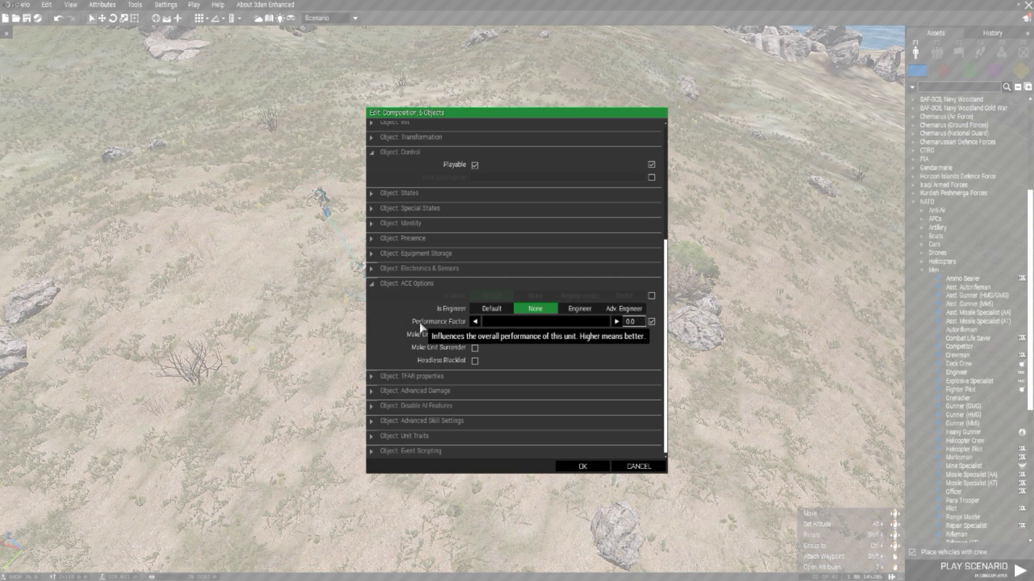
click(582, 465)
click(583, 255)
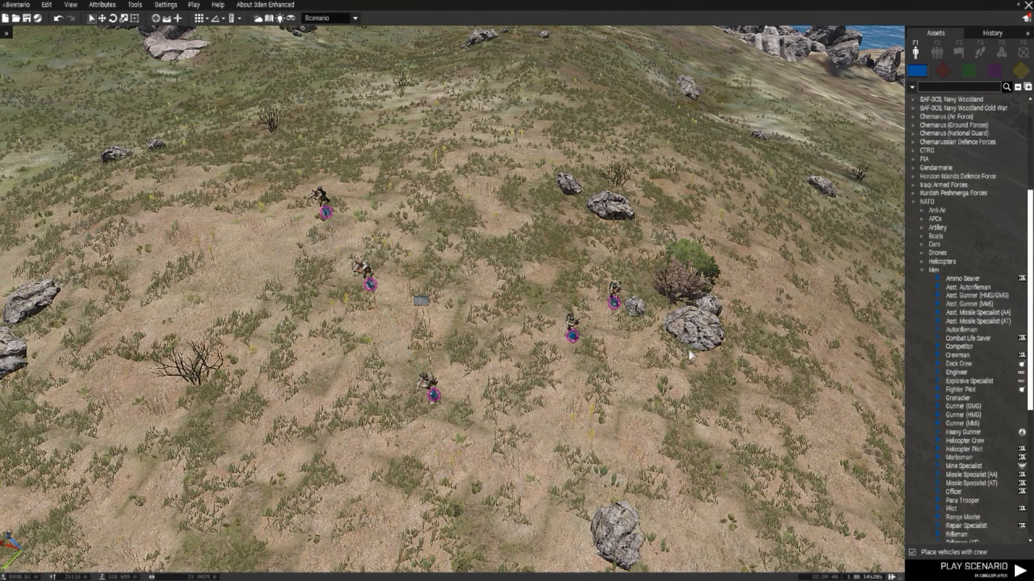
Step: Set the Combat Life Saver's ACE medic role to Regular medic and its role description to "Medic"
key(s)
key(a)
key(w)
key(d)
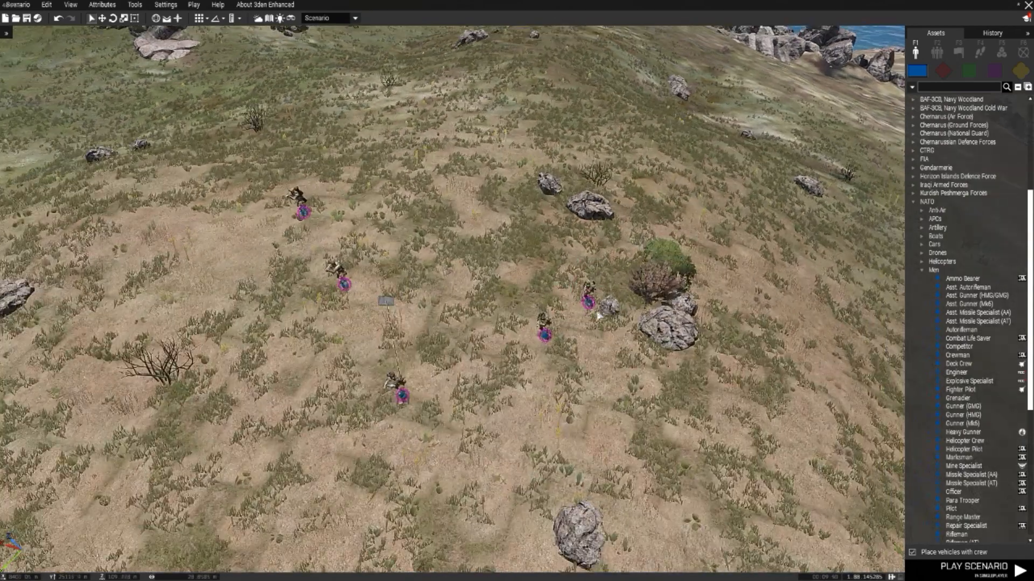
key(a)
scroll(585, 346, up, 3)
key(d)
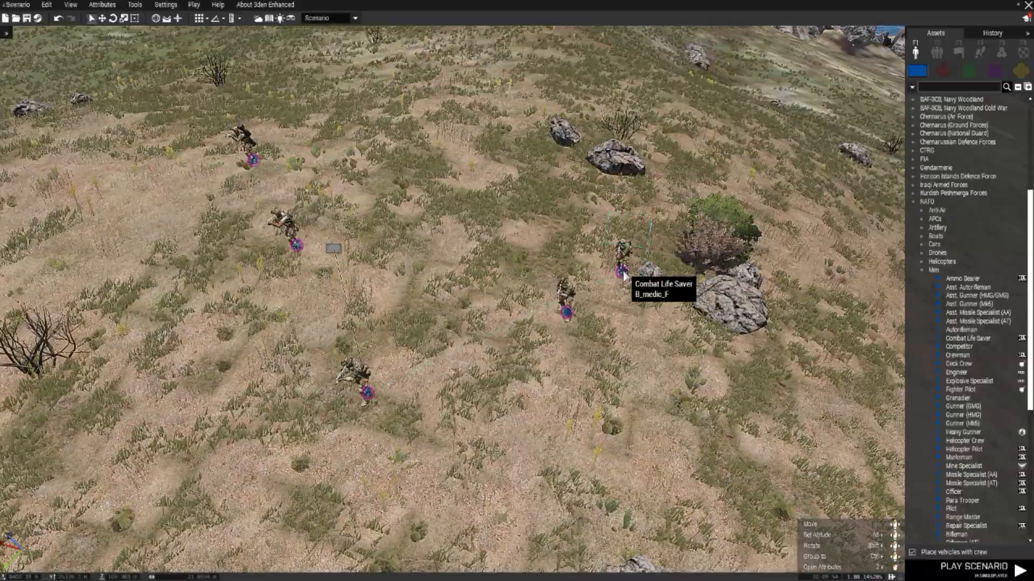
double_click(620, 287)
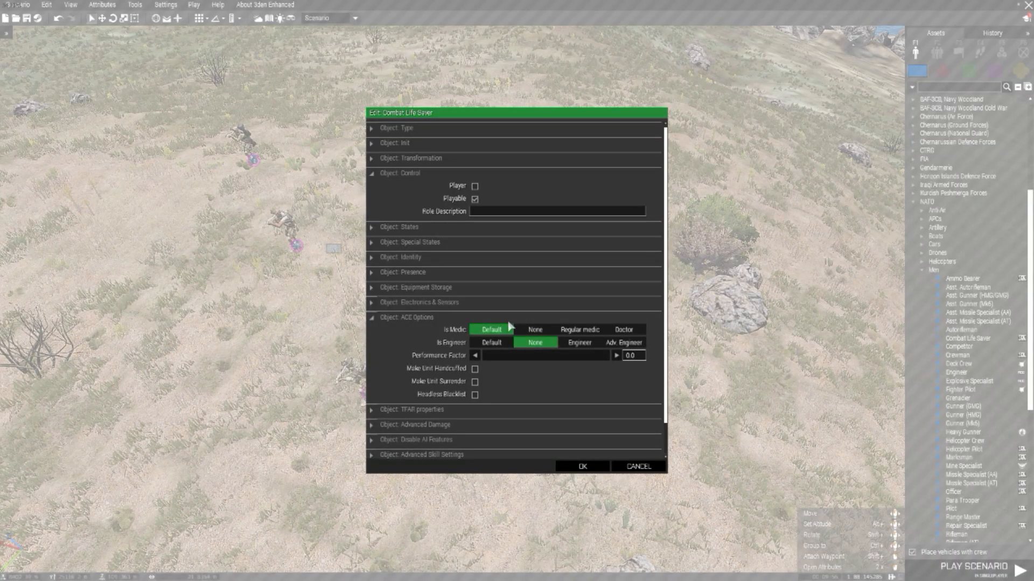
click(579, 330)
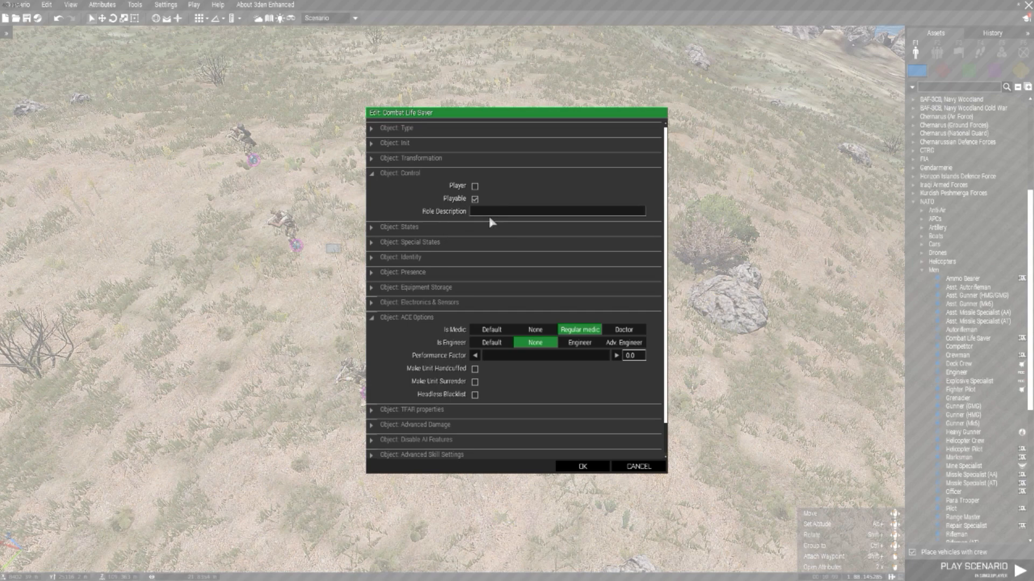
text(Medic)
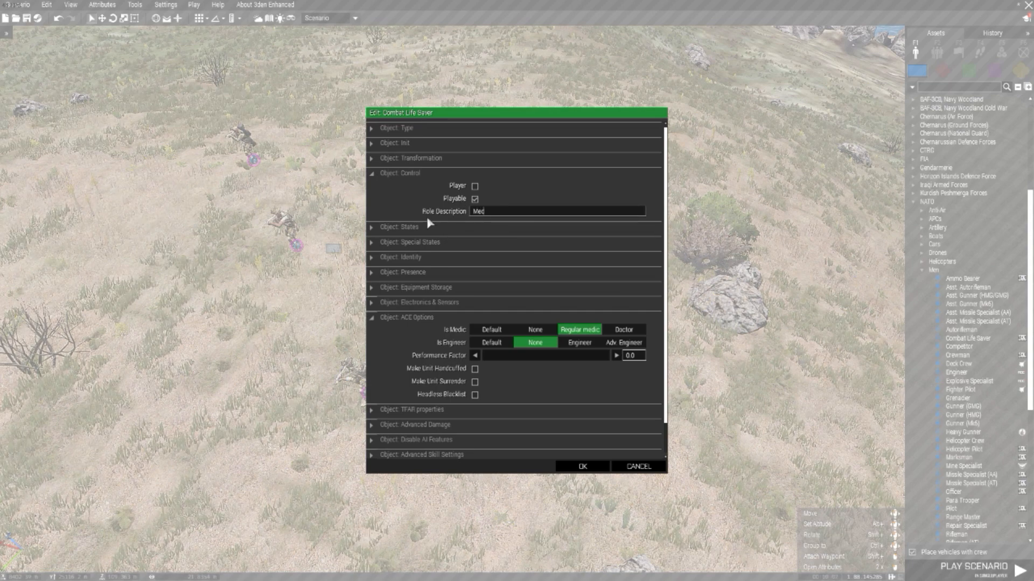
click(582, 464)
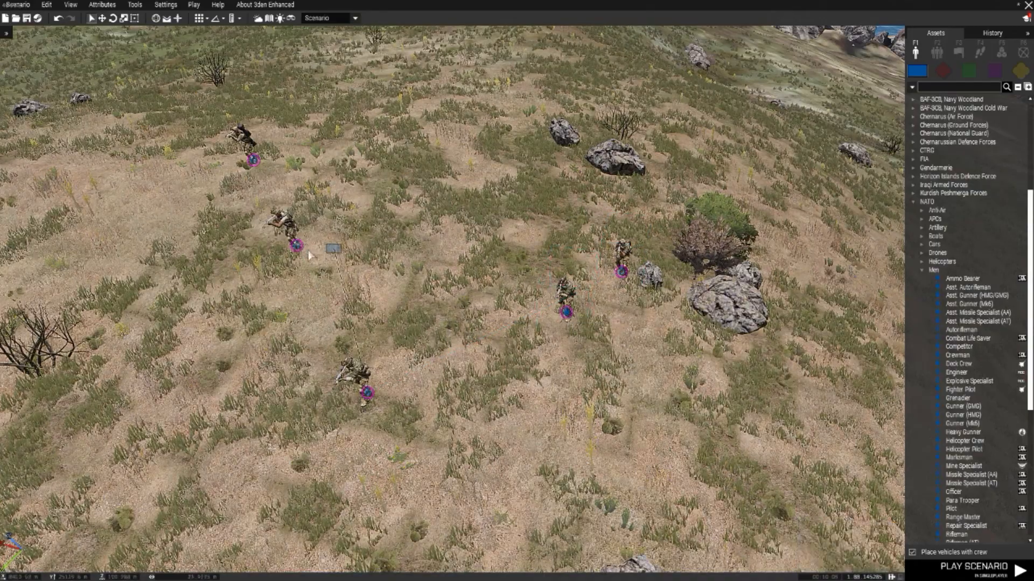
Step: Enter "Duck" as the Grenadier's role description and apply it
key(a)
key(s)
right_drag(456, 275, 526, 326)
key(a)
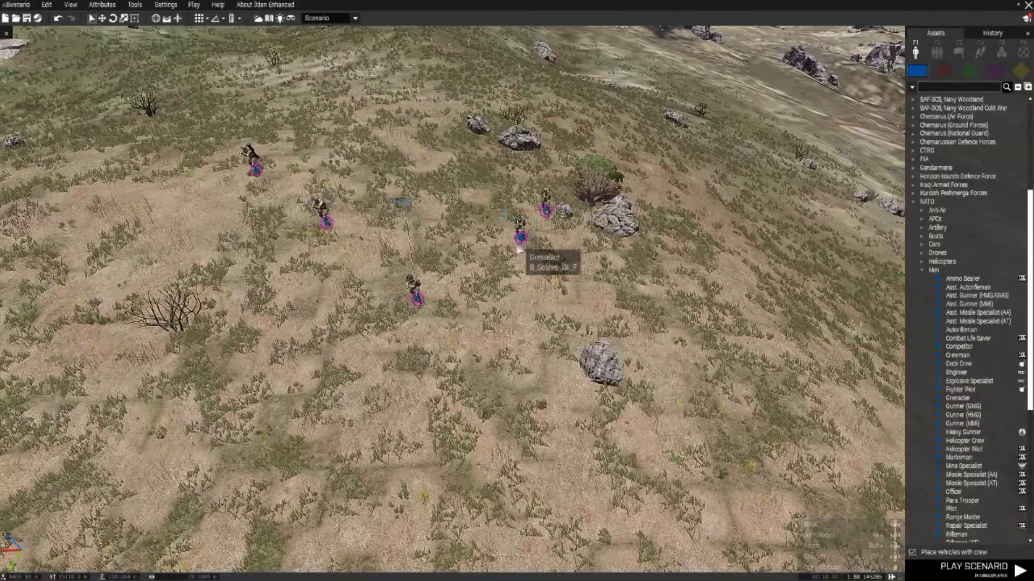
double_click(521, 242)
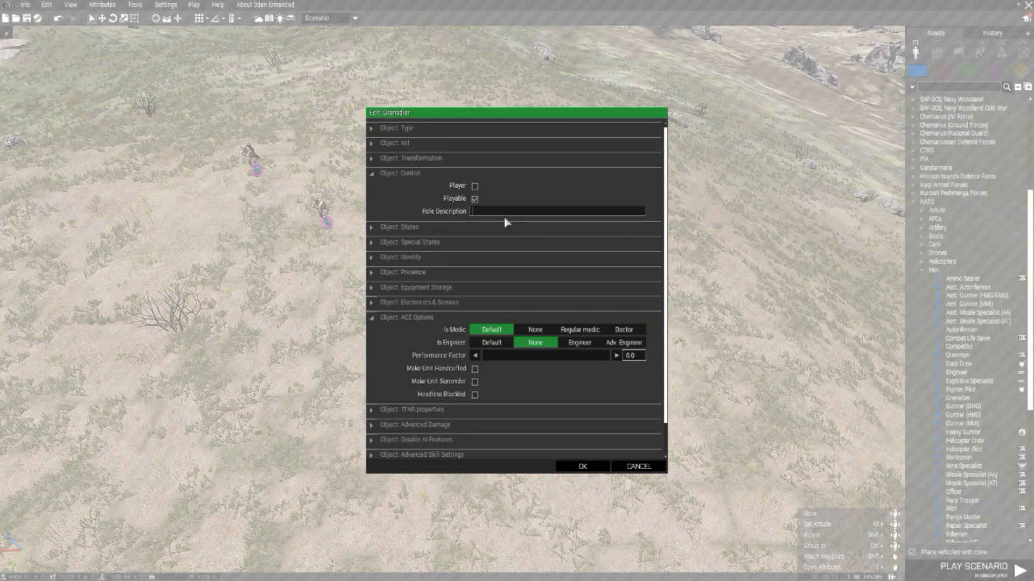
text(Duck)
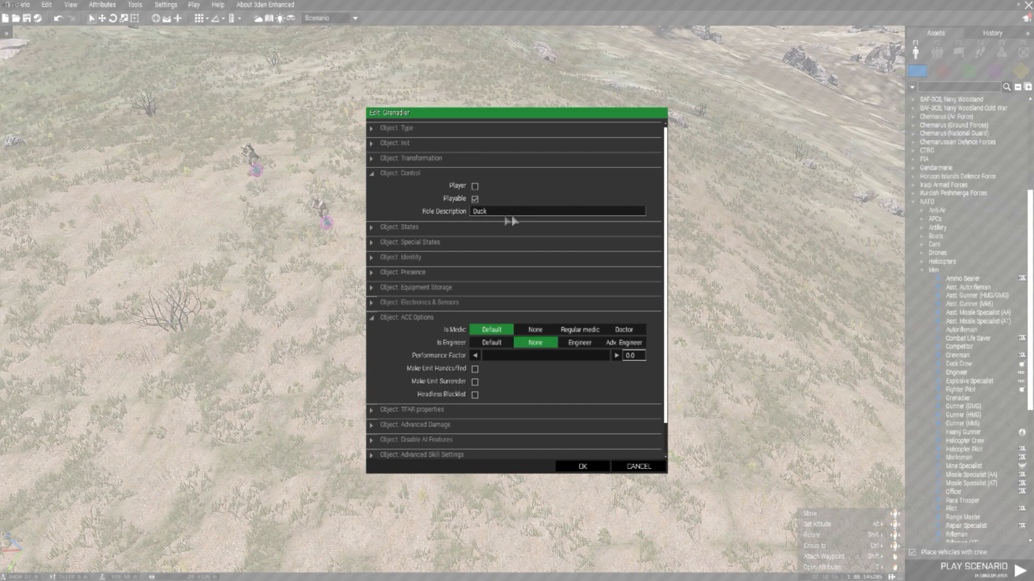
click(583, 466)
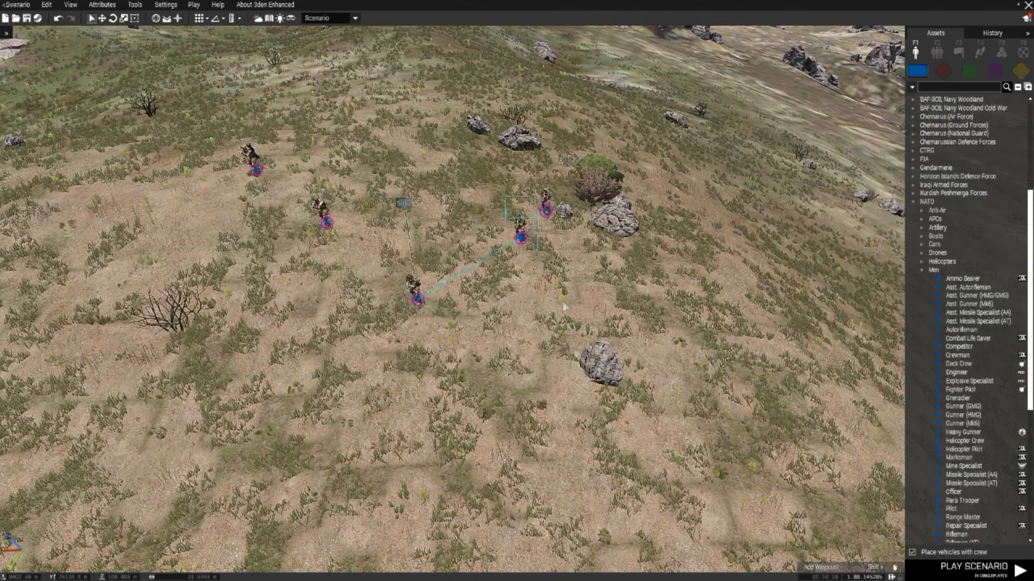
Step: Check the Grenadier's attributes again and clear its role description
double_click(519, 239)
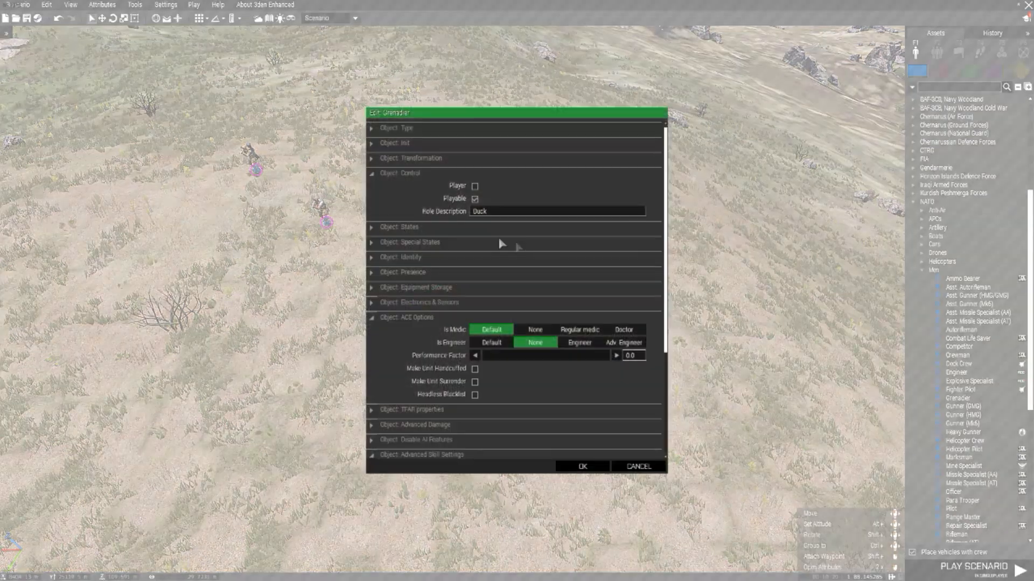
click(644, 468)
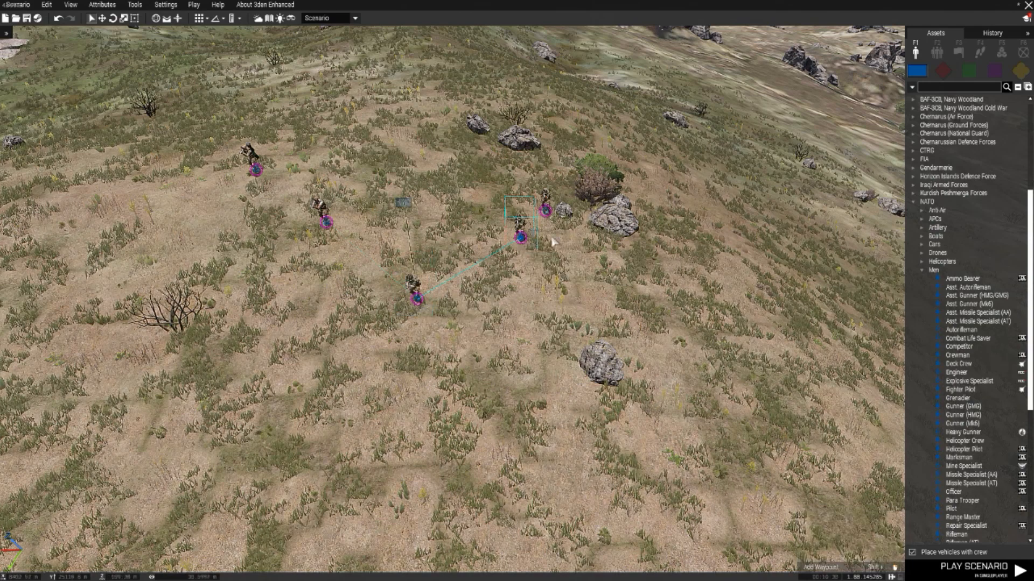
double_click(517, 245)
double_click(490, 213)
key(BackSpace)
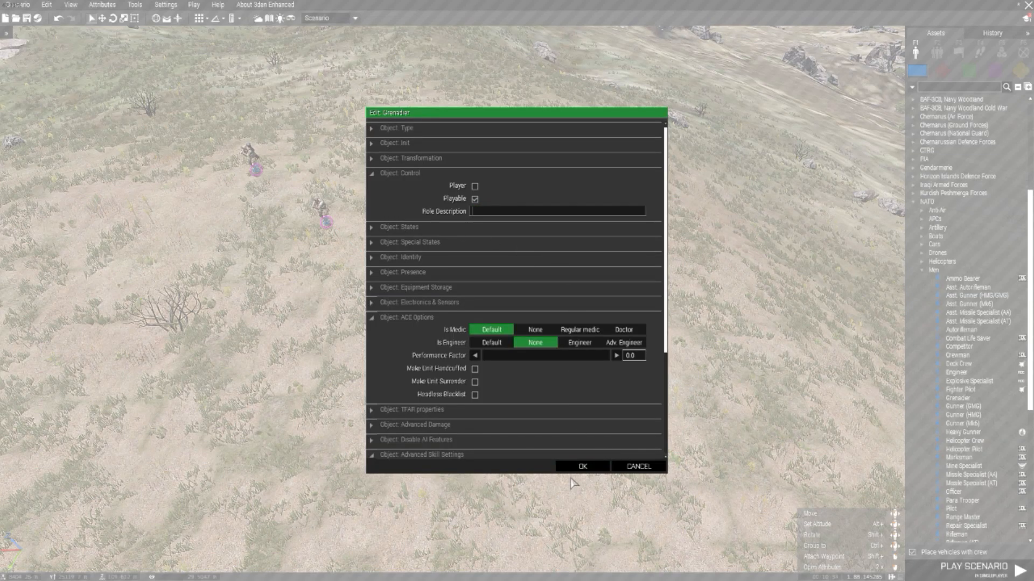
click(583, 466)
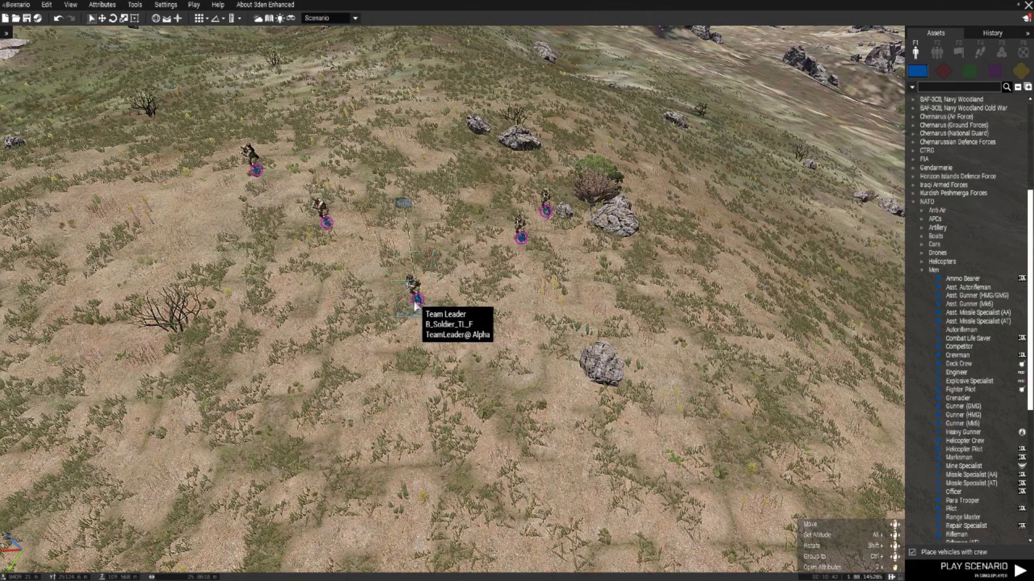
Step: Select the whole five-unit squad and move the group sideways across the hillside
key(a)
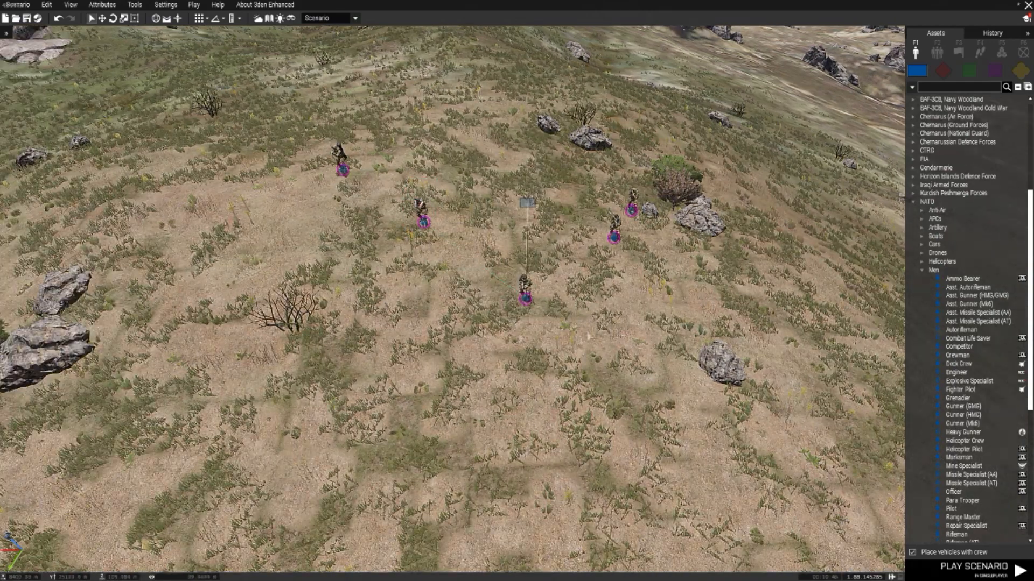
key(d)
drag(673, 304, 233, 156)
scroll(385, 262, down, 3)
key(a)
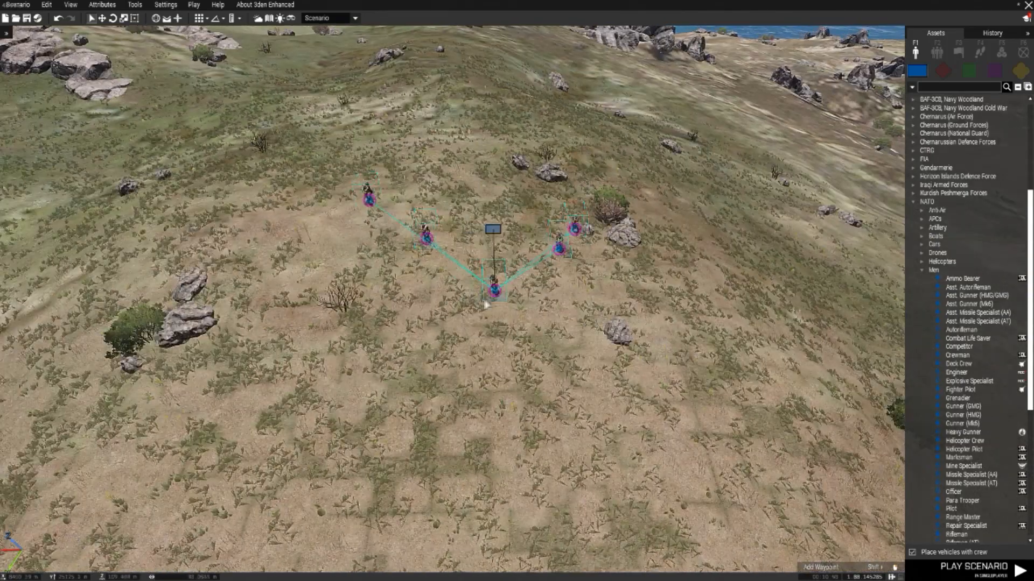
drag(497, 232, 355, 232)
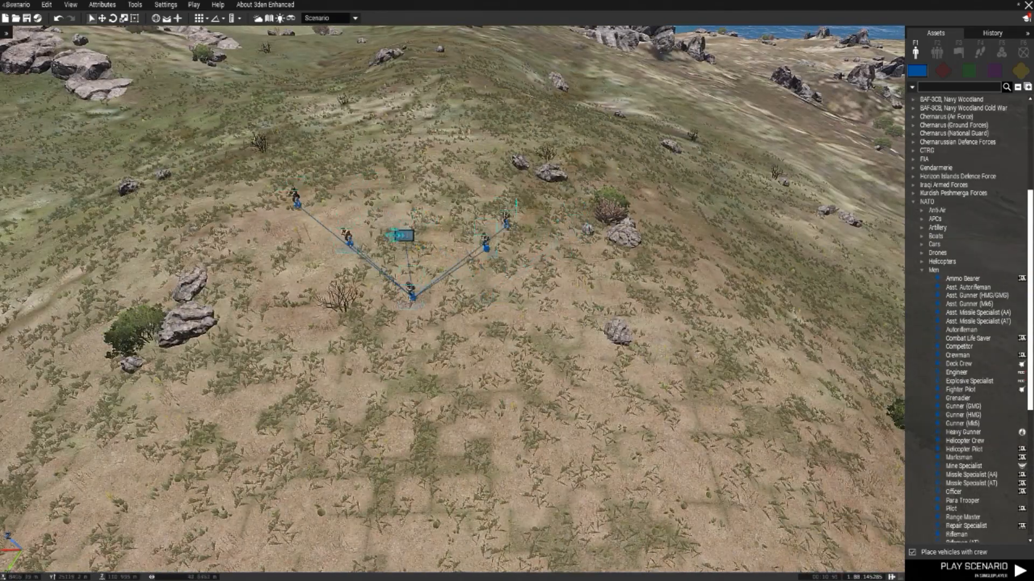
key(a)
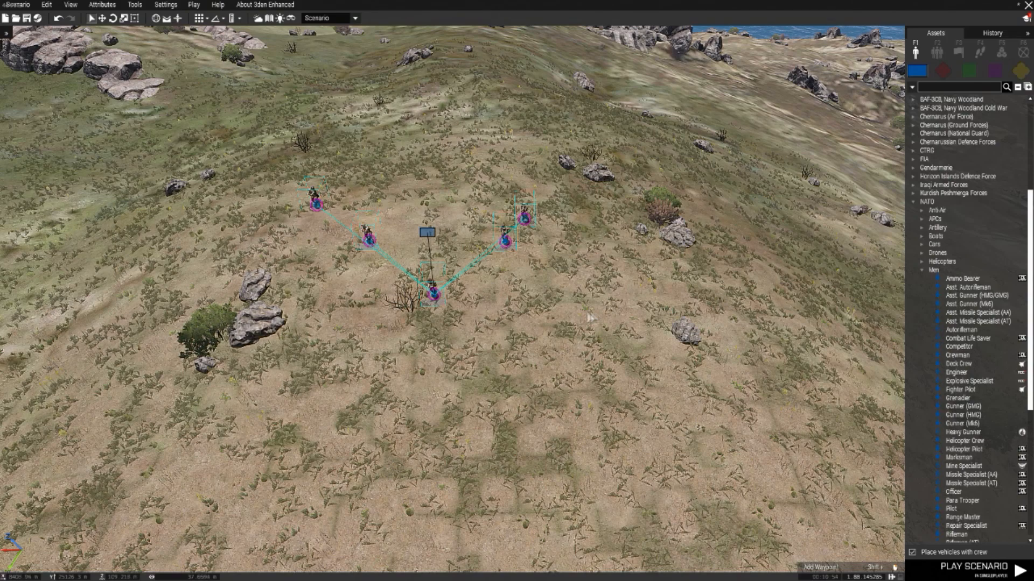
key(d)
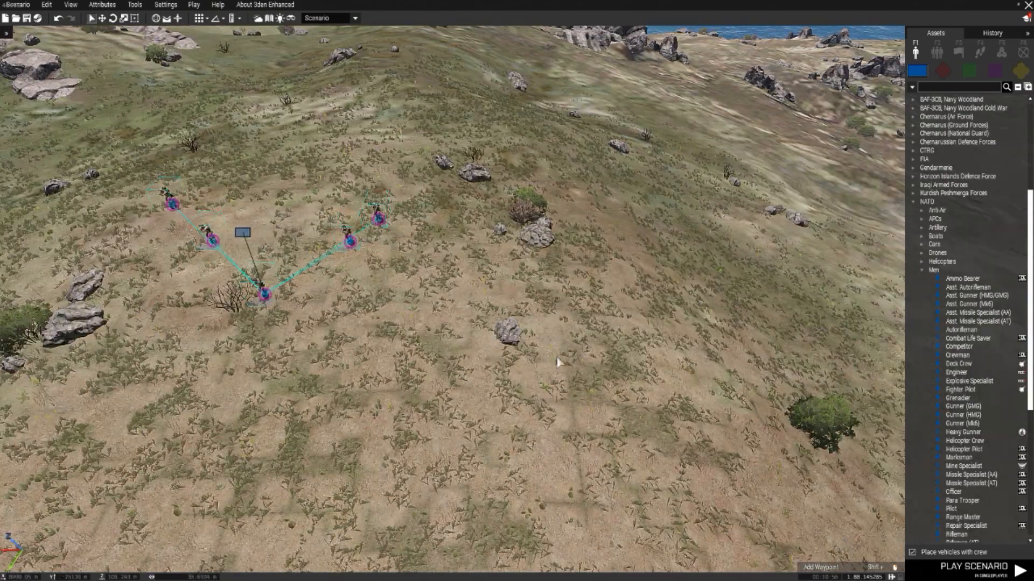
Step: Paste a copy of the five-unit squad beside the original and adjust the spacing between the two groups
key(ctrl+v)
drag(575, 363, 548, 245)
click(595, 374)
key(a)
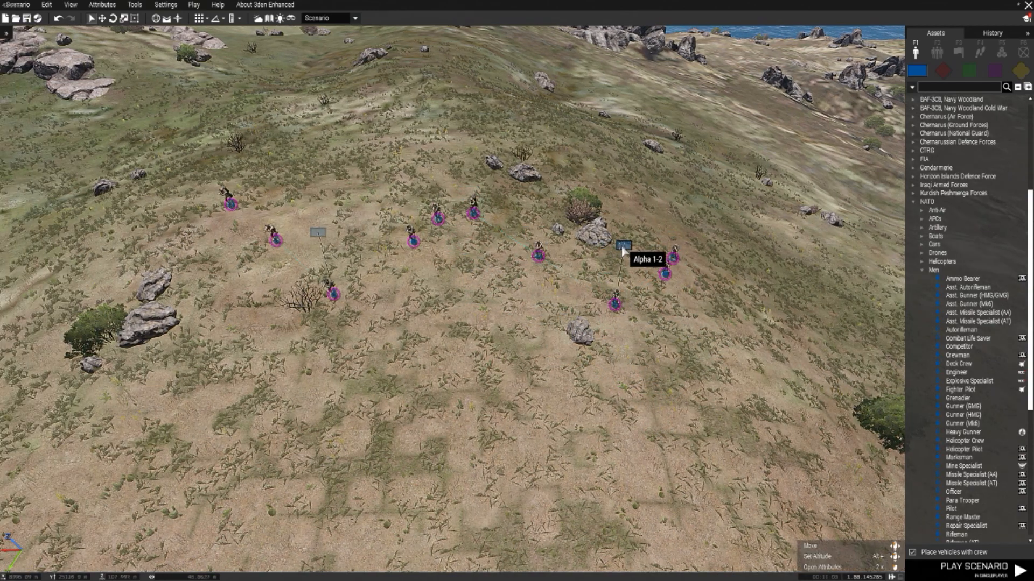
drag(623, 247, 634, 247)
key(a)
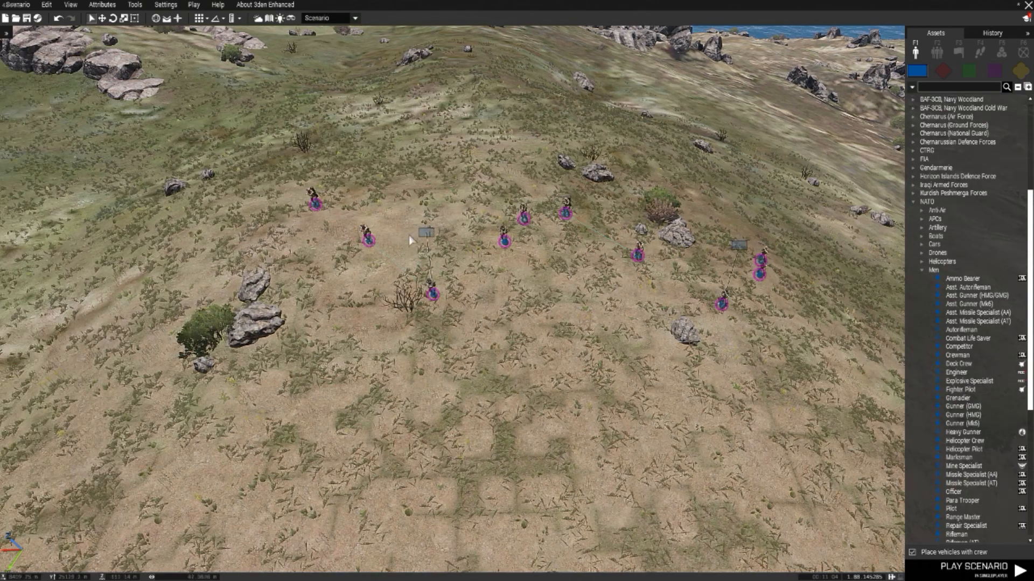
click(403, 218)
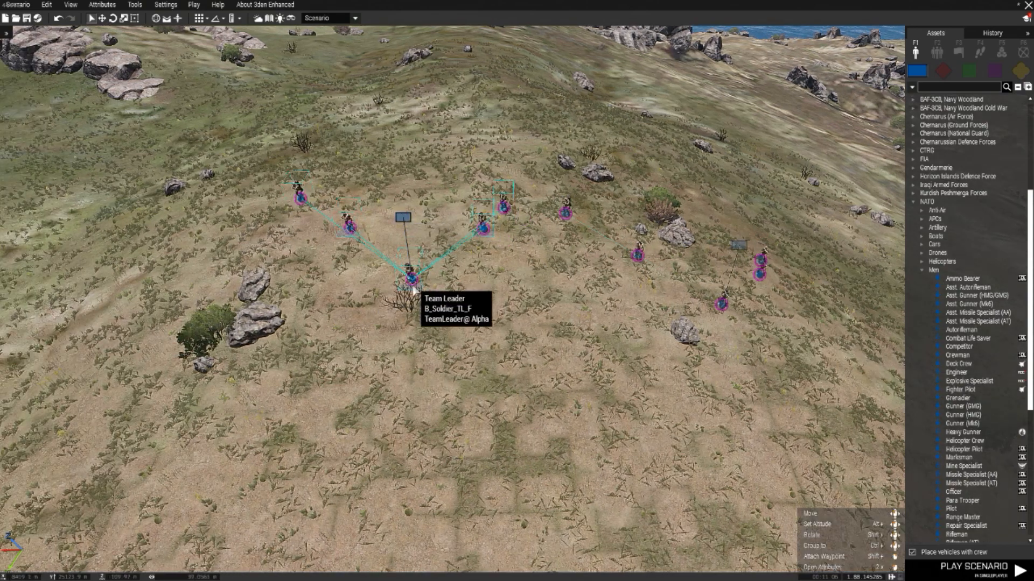
Step: Delete the trailing characters from the copied Team Leader's role description and apply the change
key(d)
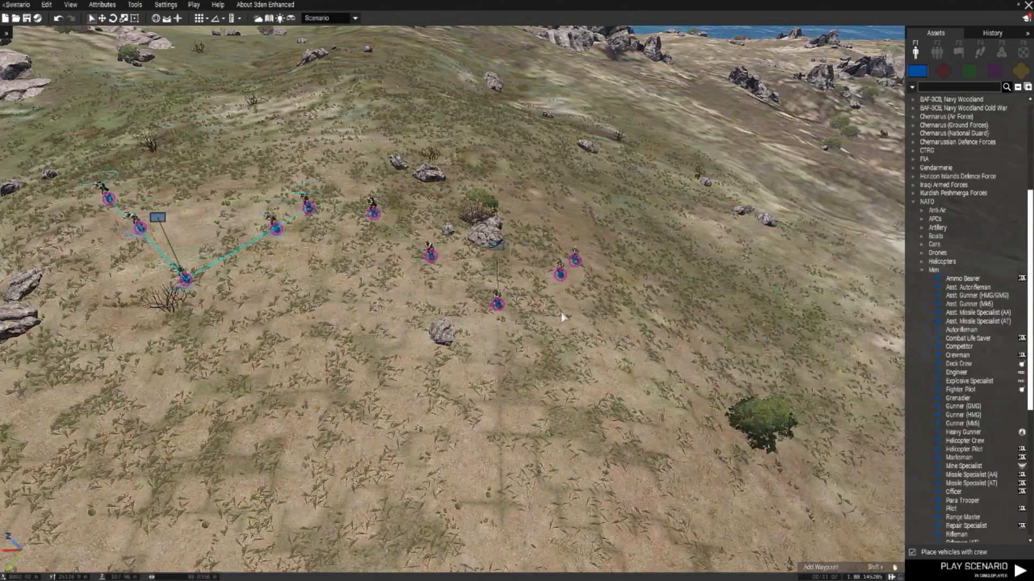
double_click(499, 305)
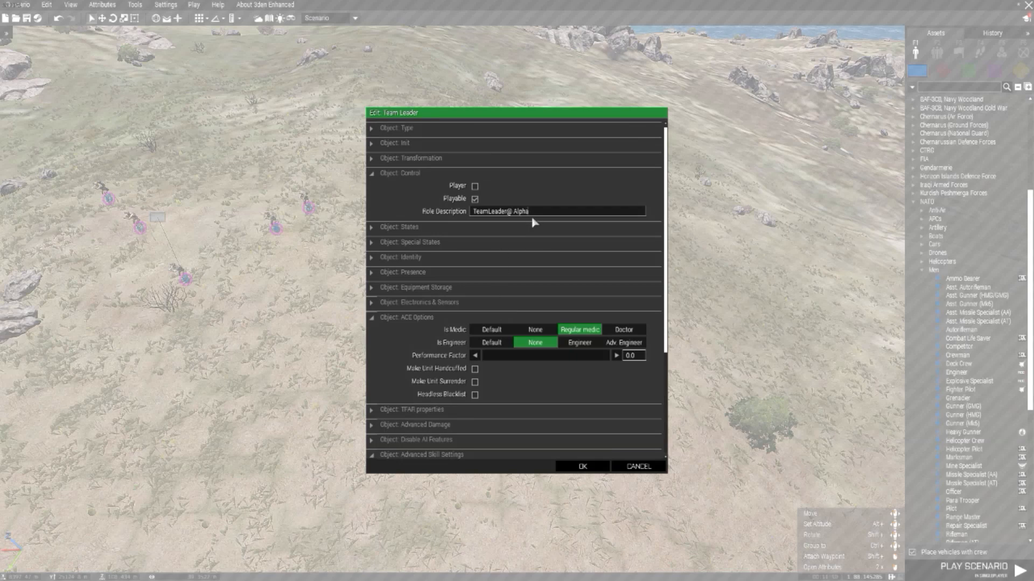
key(BackSpace)
key(BackSpace)
key(BackSpace)
click(582, 466)
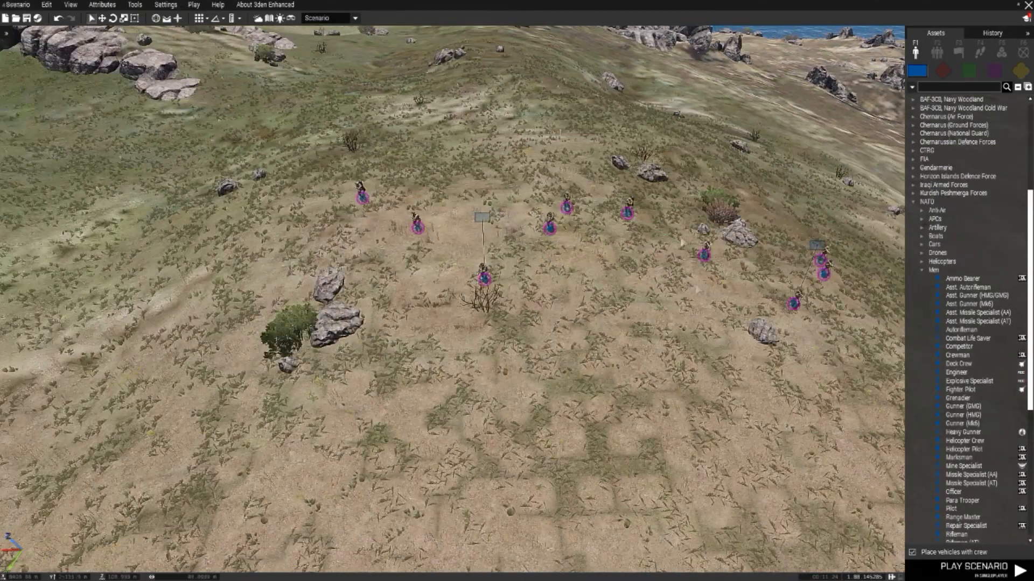
key(d)
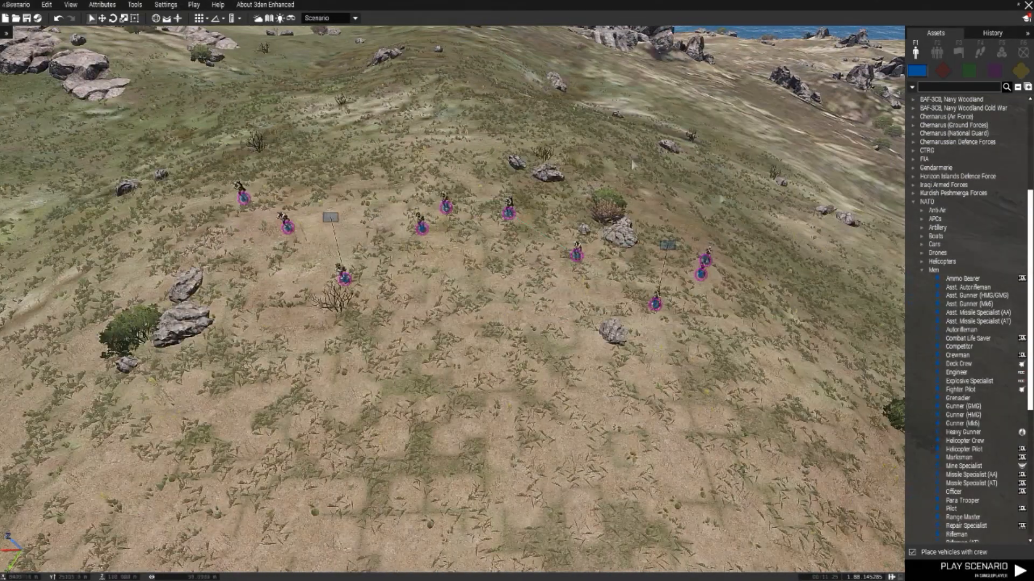
Step: Open the scenario's general attributes and turn off Require DLC
click(105, 5)
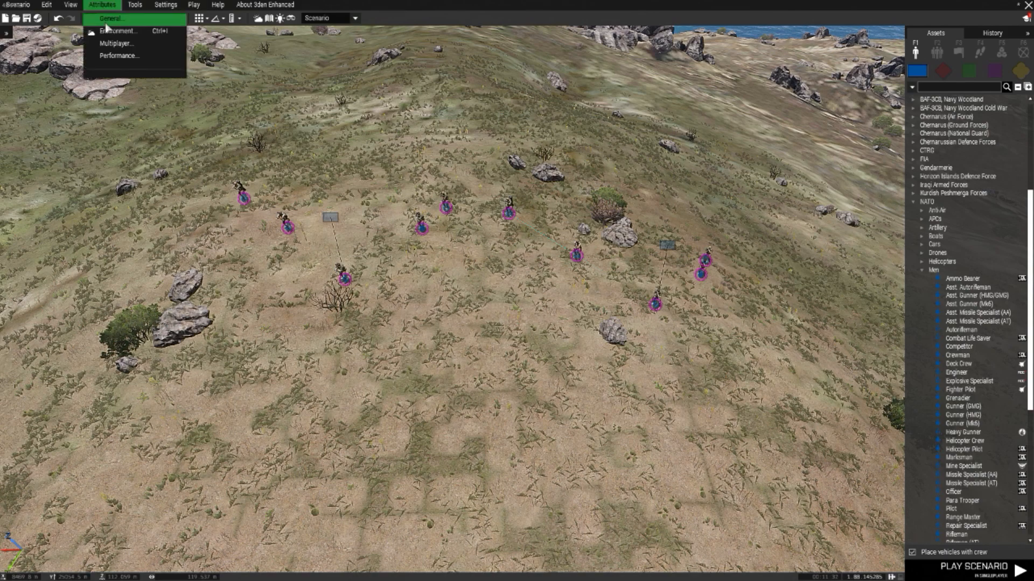
click(107, 19)
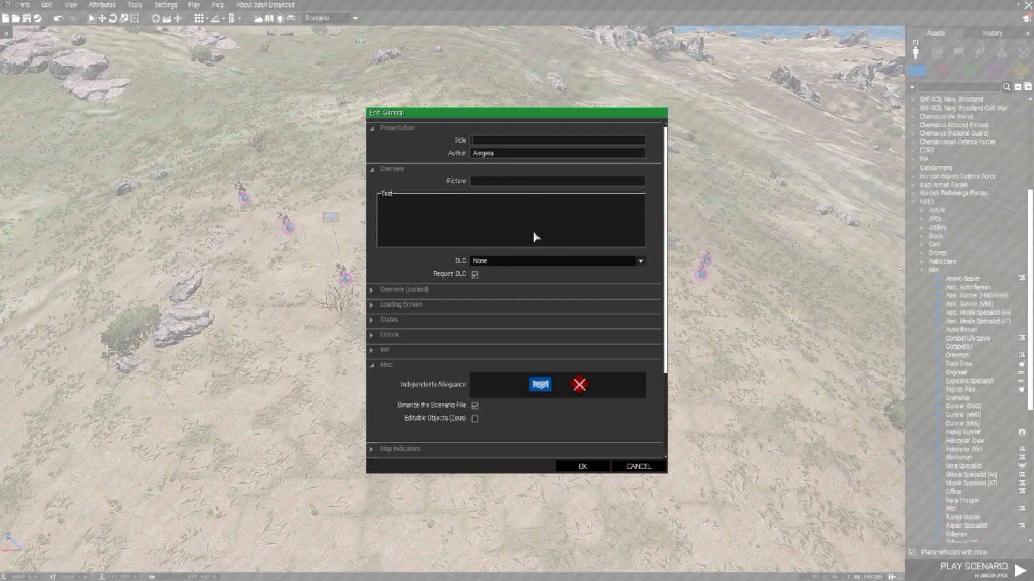
click(475, 275)
Step: Make Independents hostile to both sides, disable scenario file binarization, enable Zeus editable objects, and apply the general attributes
scroll(499, 278, down, 5)
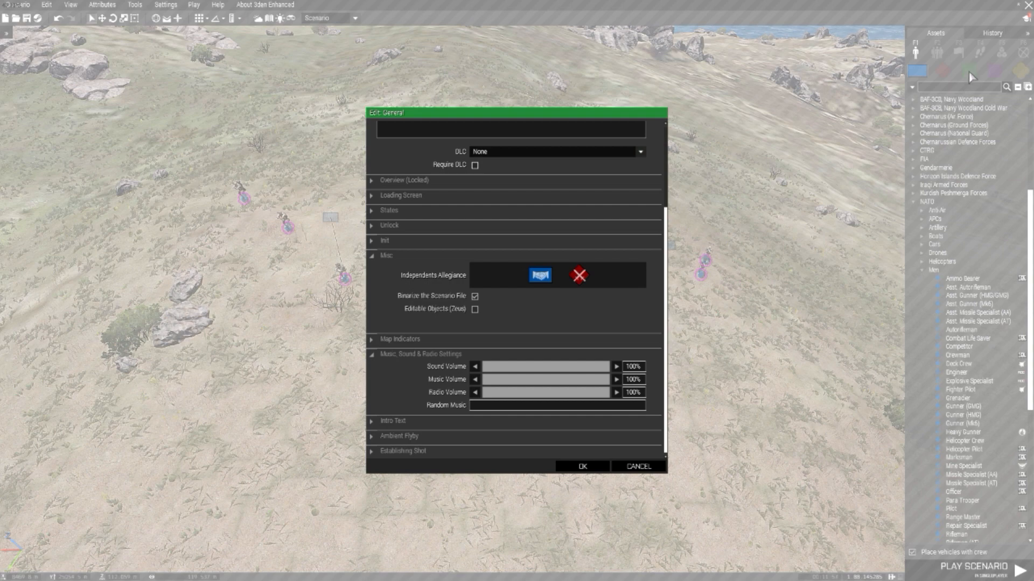
click(540, 275)
click(579, 276)
click(580, 277)
click(415, 261)
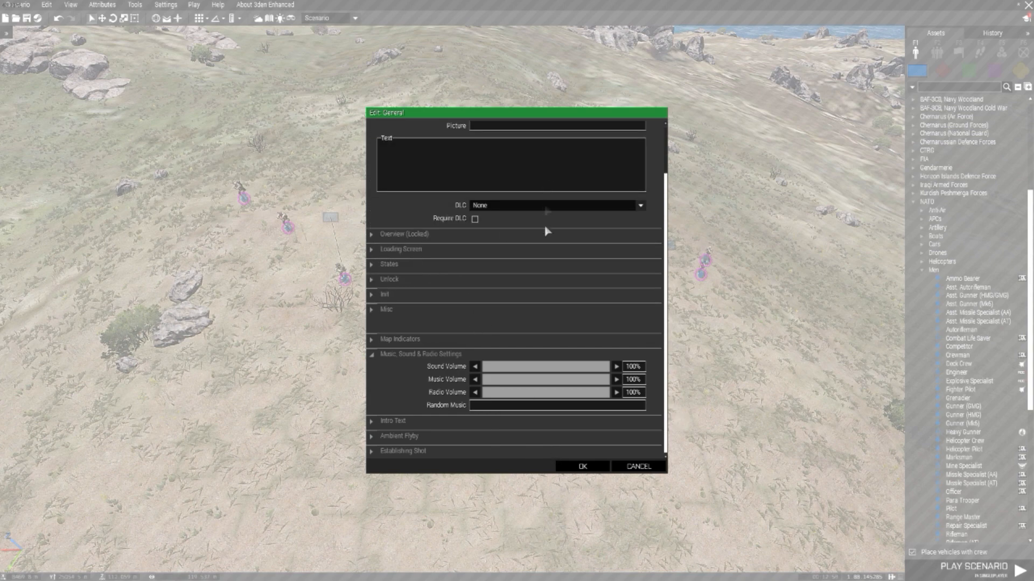
click(584, 466)
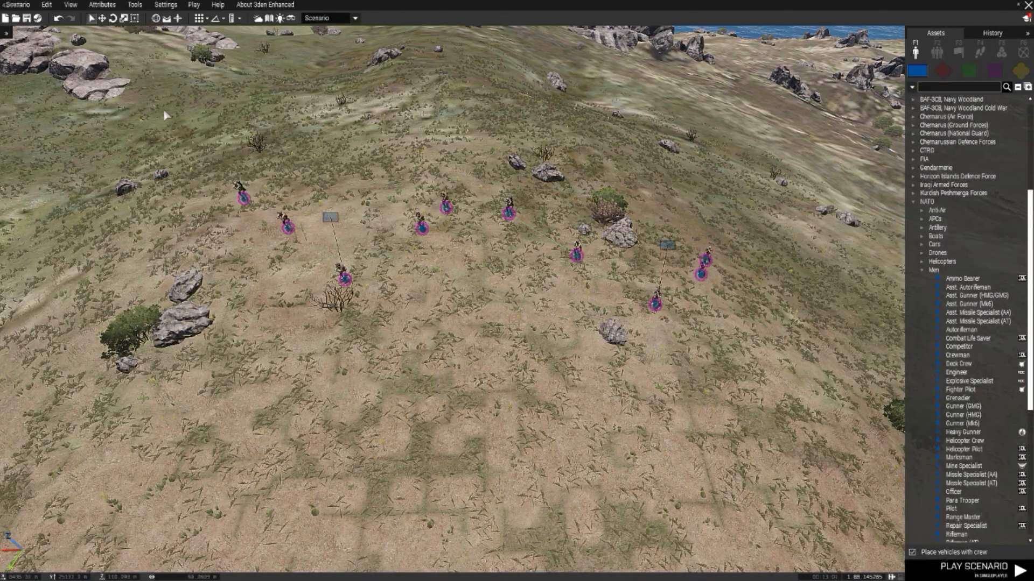
Step: Open the scenario's multiplayer attributes and set the game type to Zeus
click(102, 6)
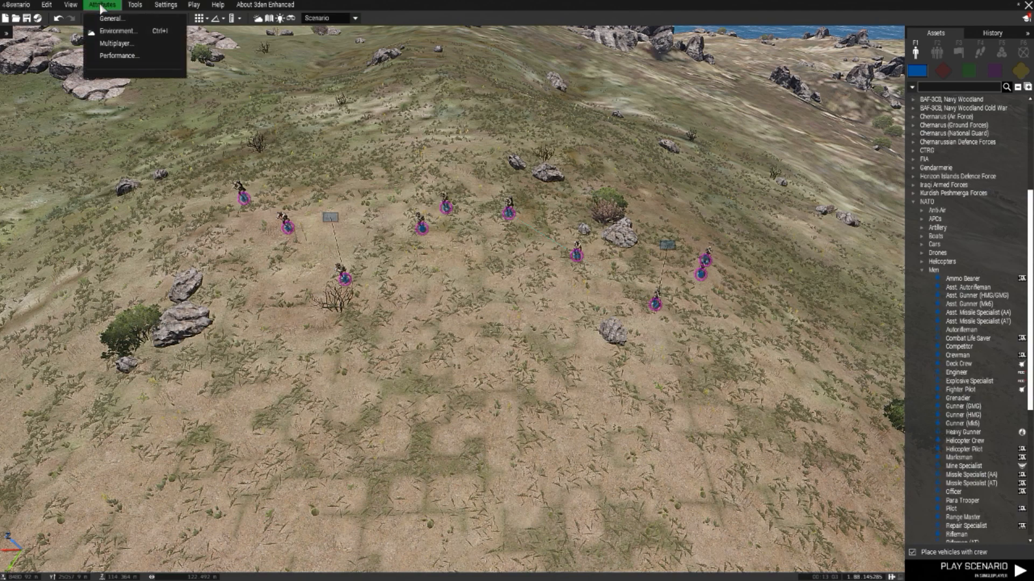
click(119, 49)
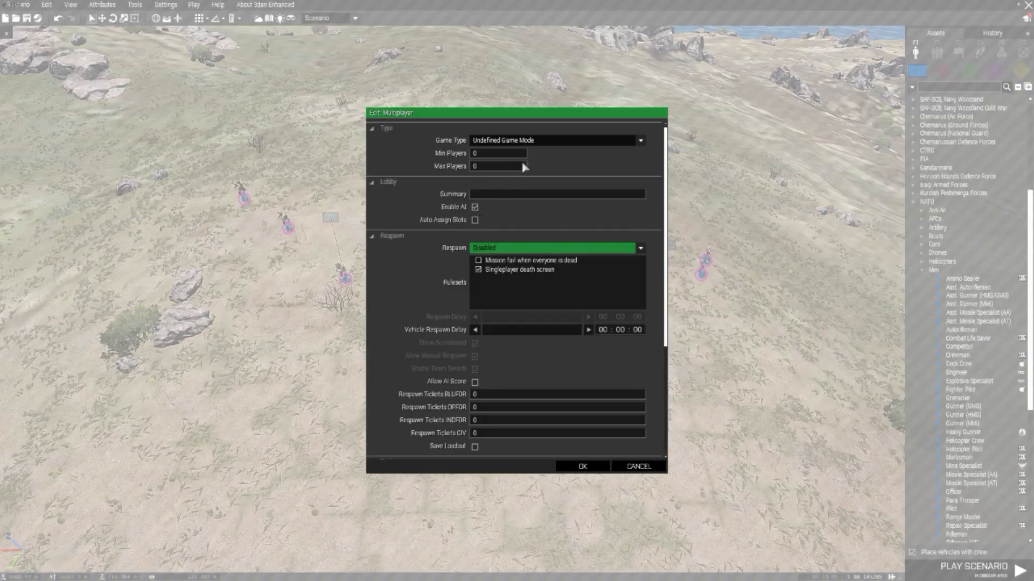
click(527, 141)
scroll(521, 173, down, 5)
scroll(518, 251, down, 1)
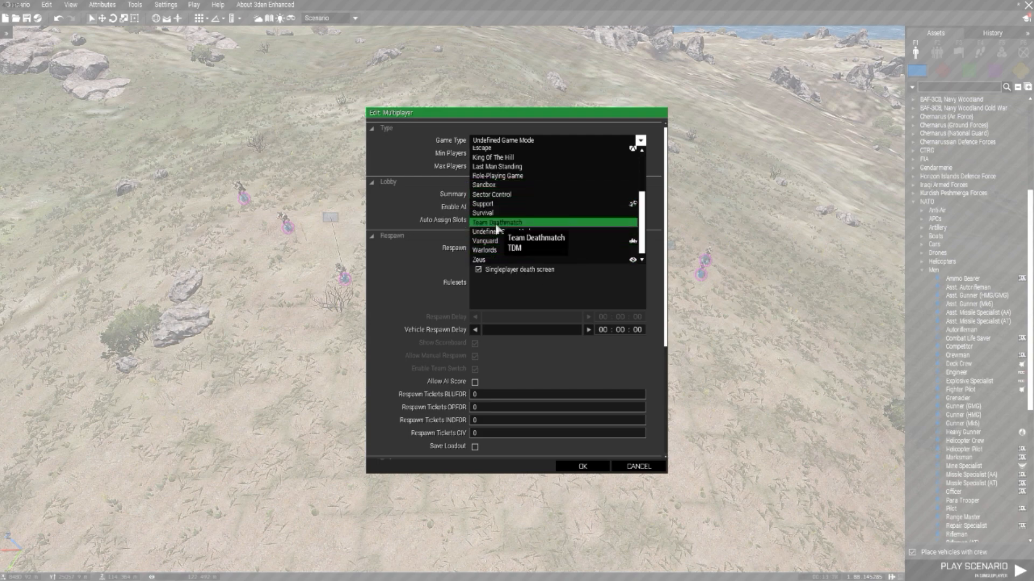
click(494, 261)
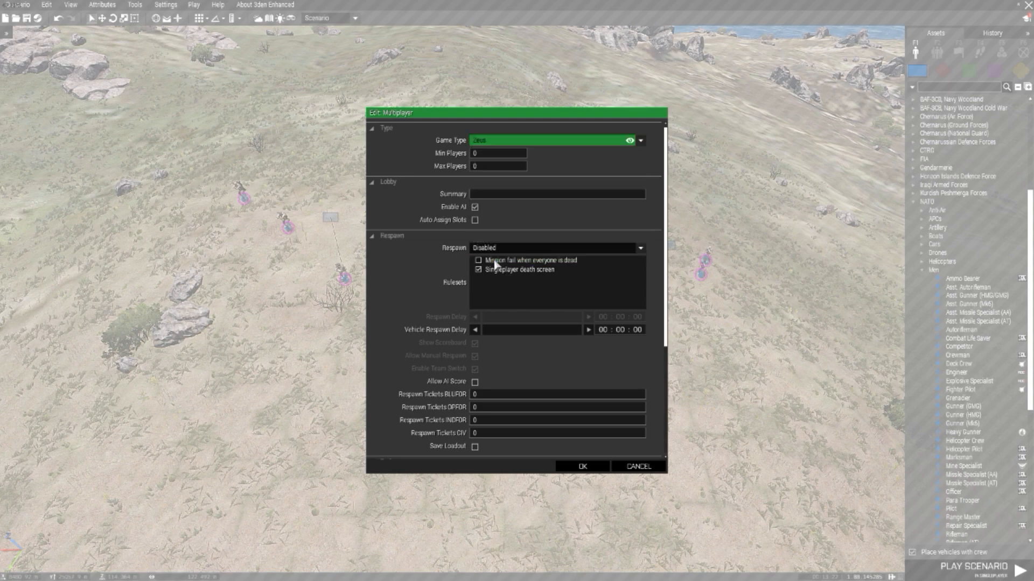
Step: Set the minimum players to 1 and maximum players to 25, and turn off Enable AI for the lobby
click(480, 154)
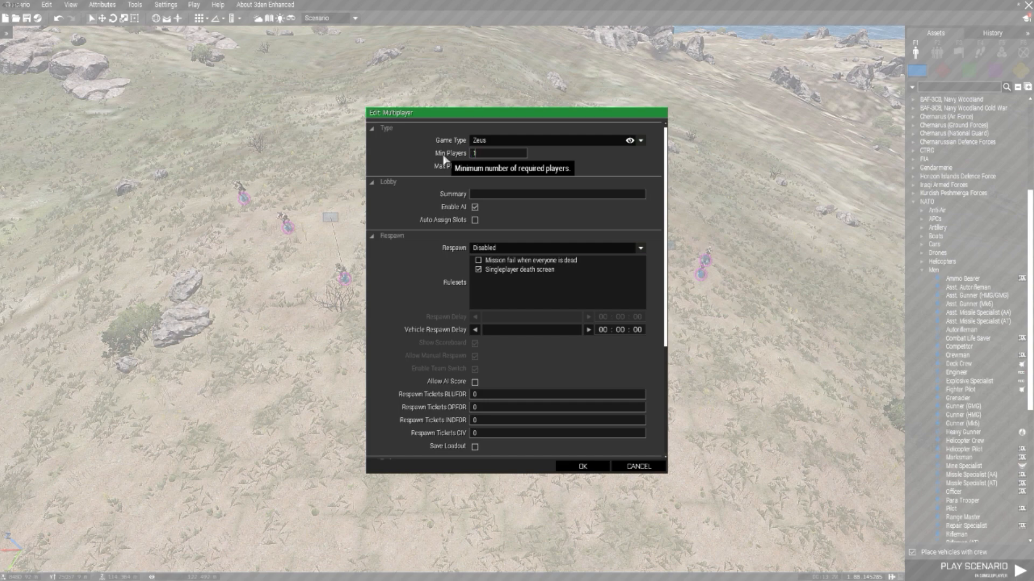
click(498, 168)
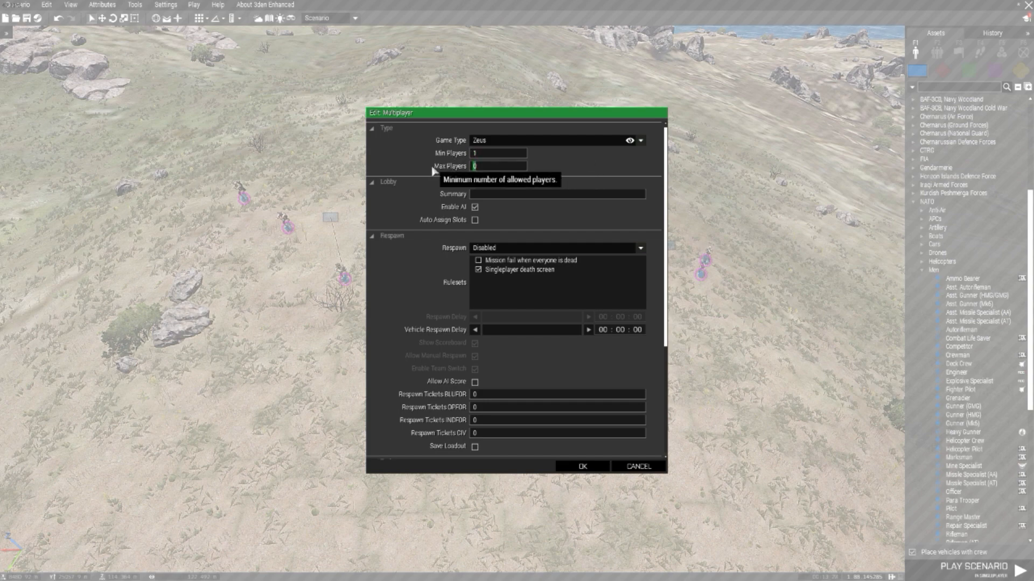
text(25)
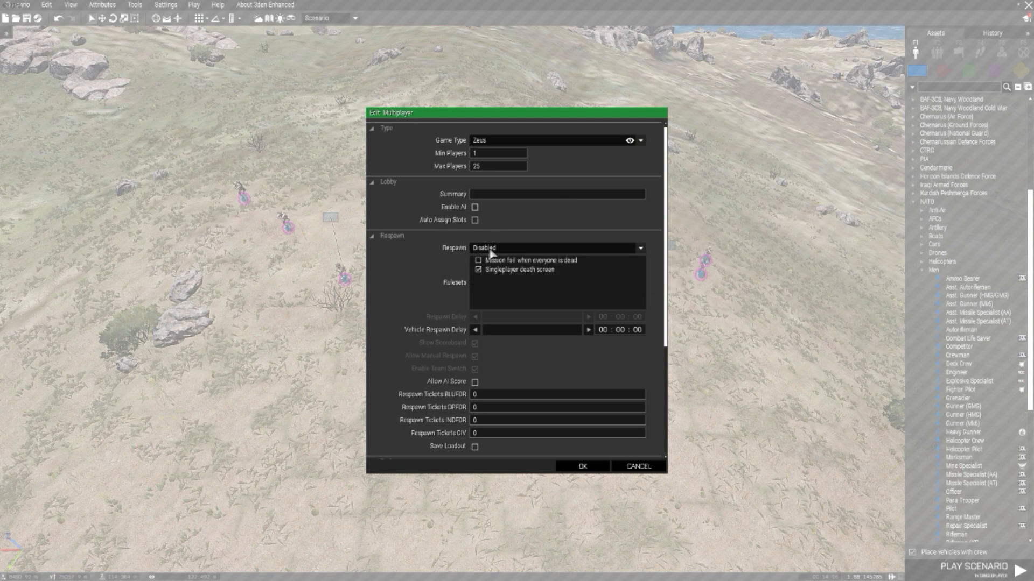
Step: Set respawn to Respawn on Custom Position, enabling the Select respawn position ruleset and disabling Show respawn counter
click(512, 251)
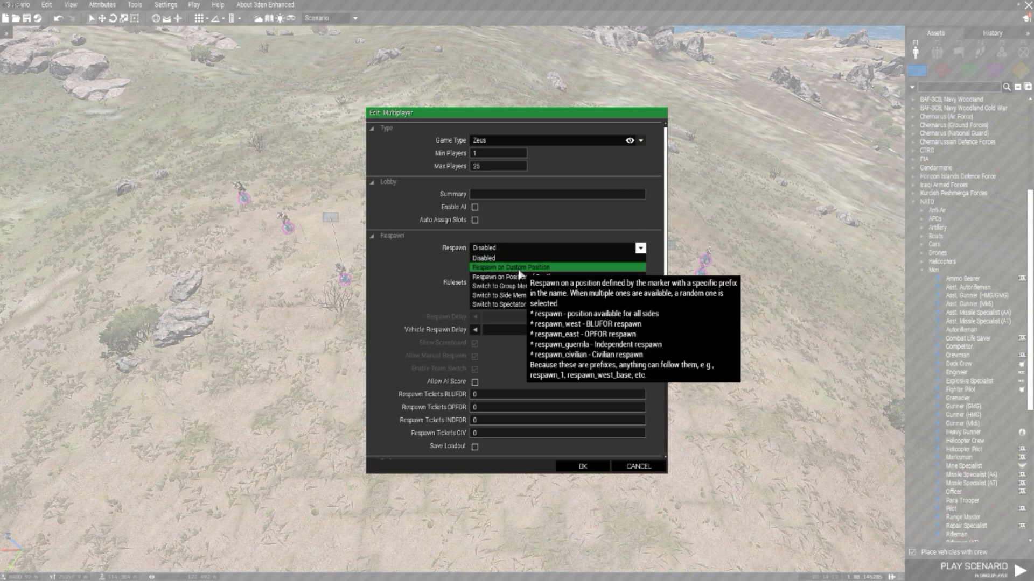
scroll(528, 284, down, 1)
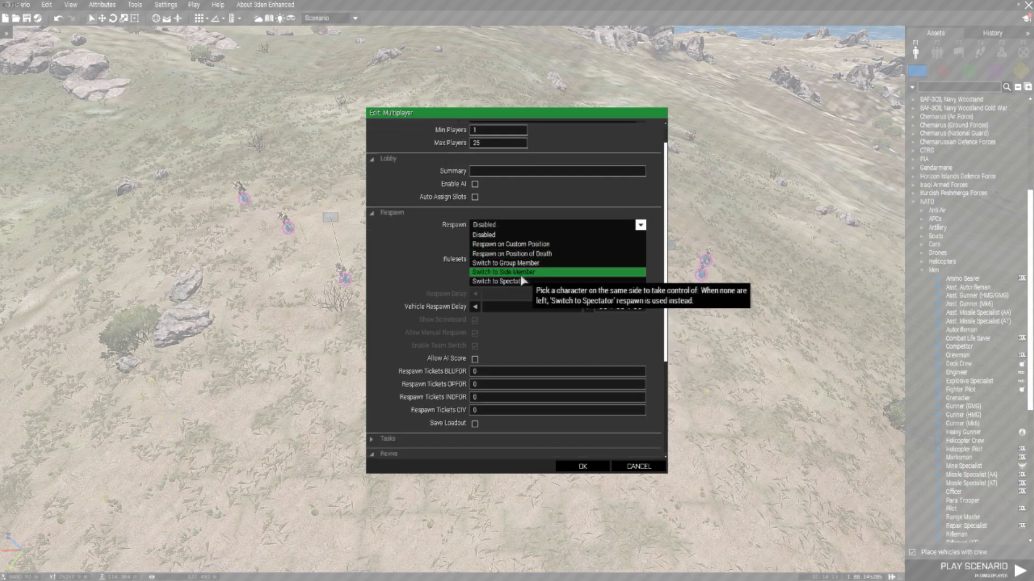
click(524, 245)
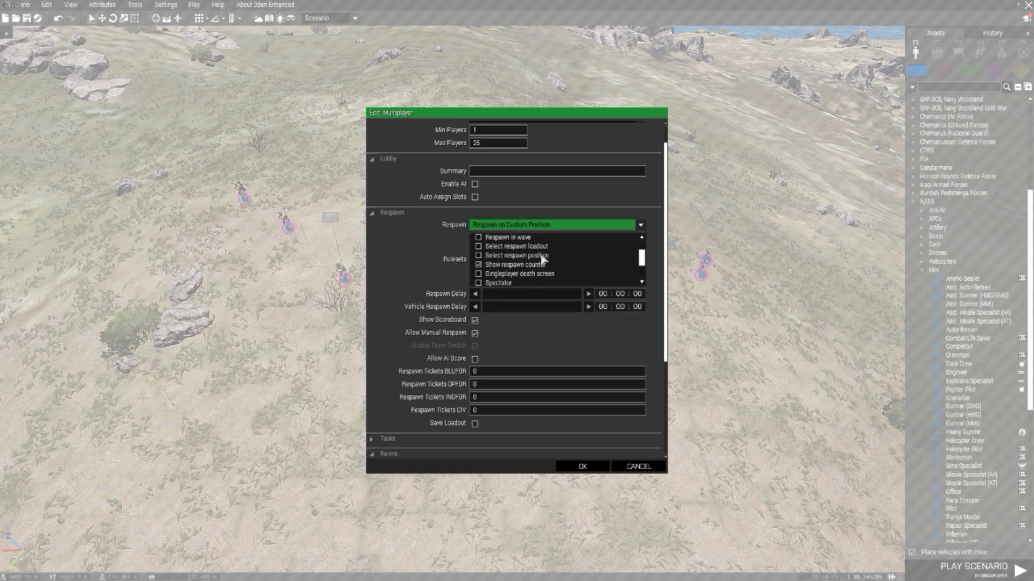
click(478, 256)
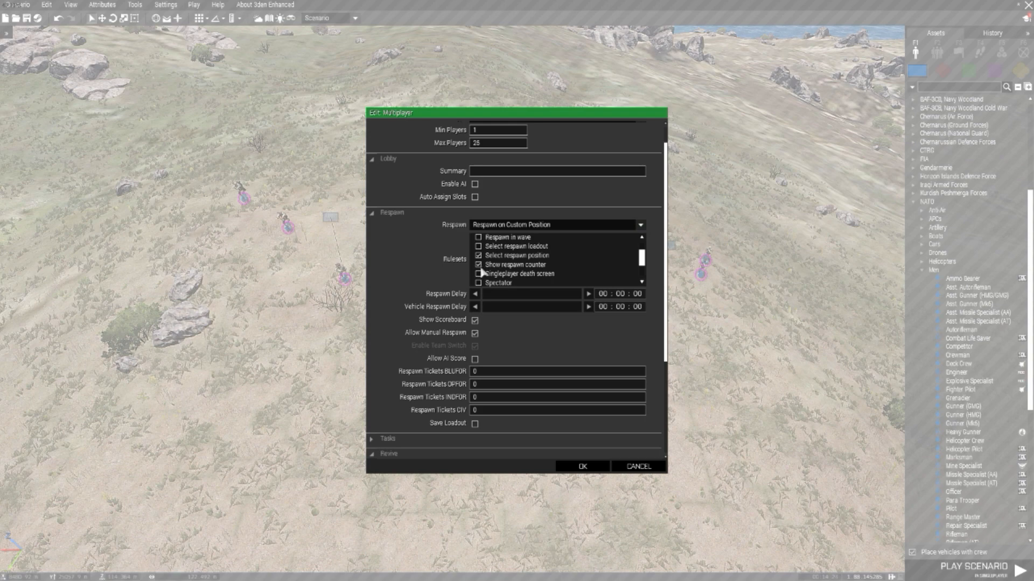
click(479, 265)
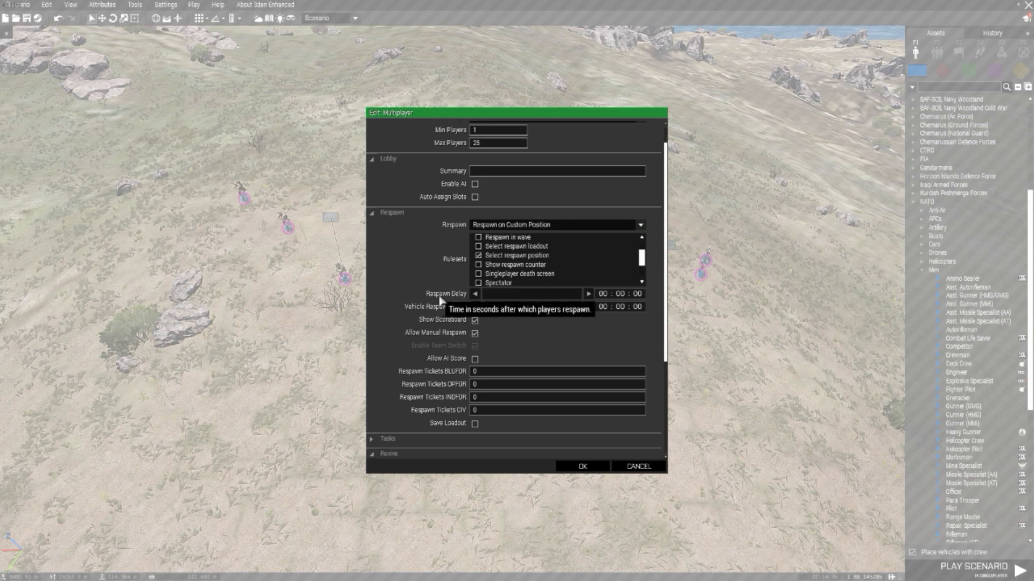
Step: Set the respawn delay to 5 seconds, enable Save Loadout, and apply the multiplayer attributes
click(588, 295)
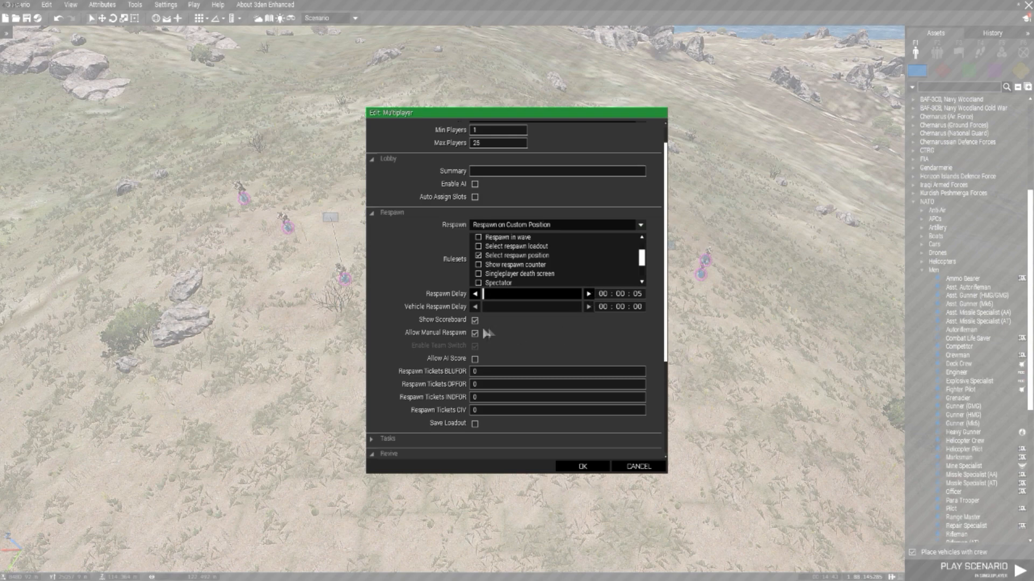
scroll(457, 329, down, 3)
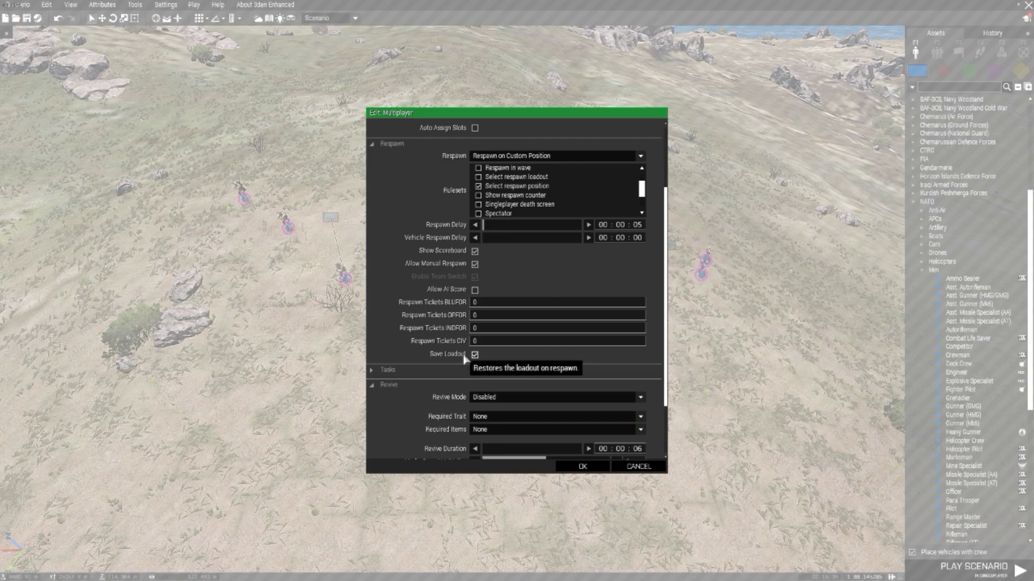
scroll(485, 353, down, 3)
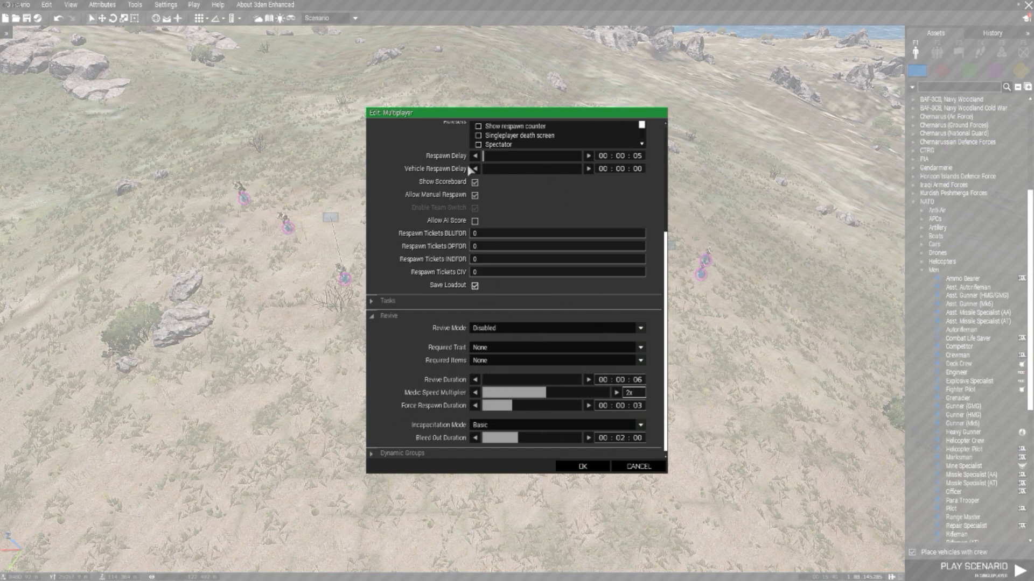
click(587, 467)
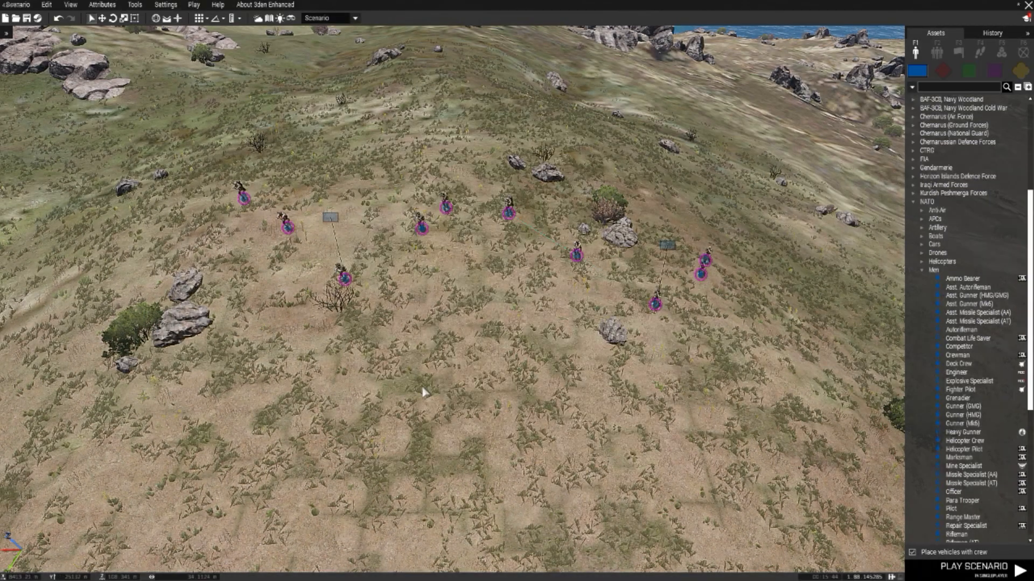
Step: Open the mission's addon options and show the settings of the ASR AI3 addon
click(164, 5)
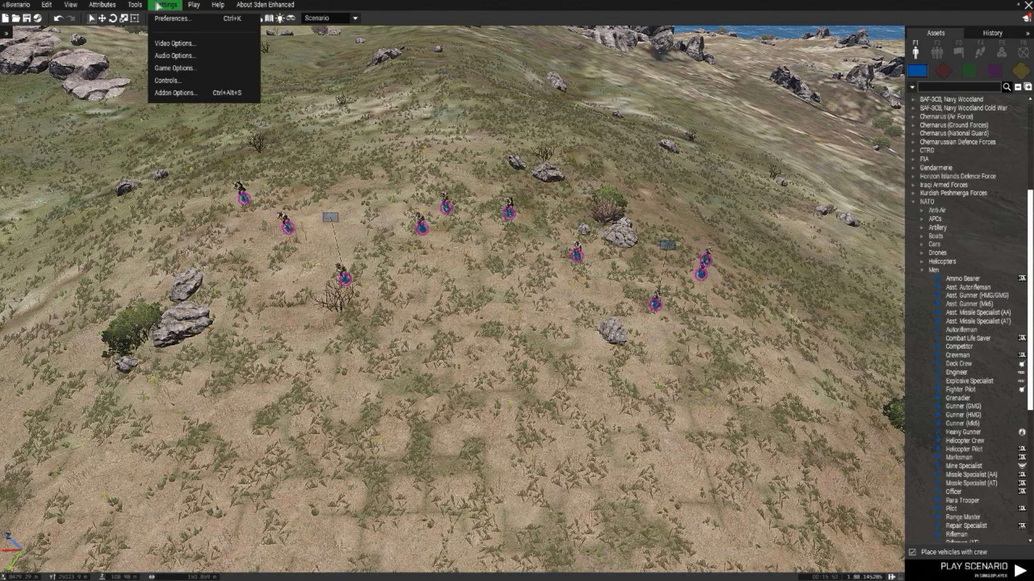
click(175, 93)
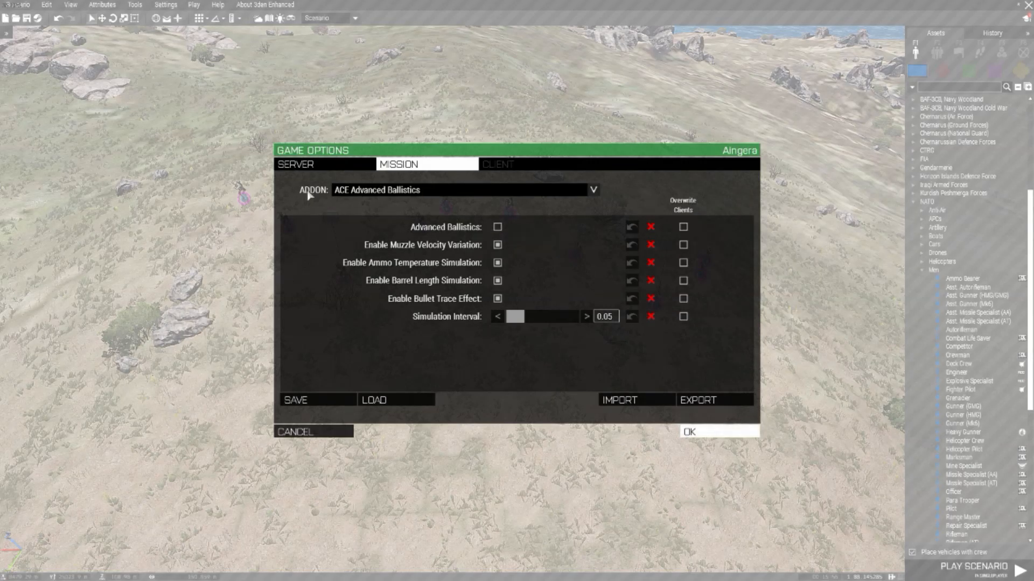
click(473, 195)
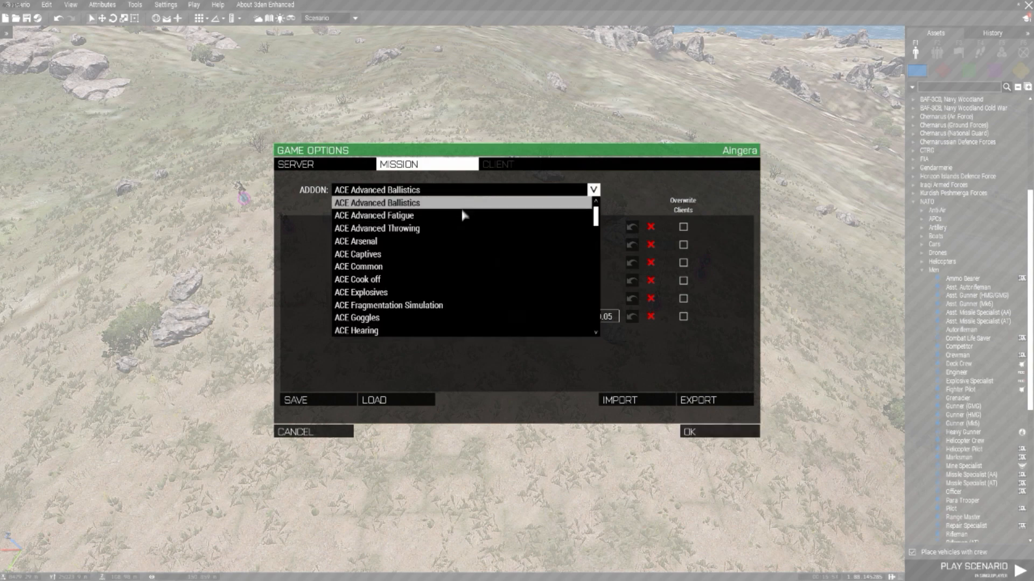
scroll(457, 223, down, 3)
scroll(457, 234, down, 3)
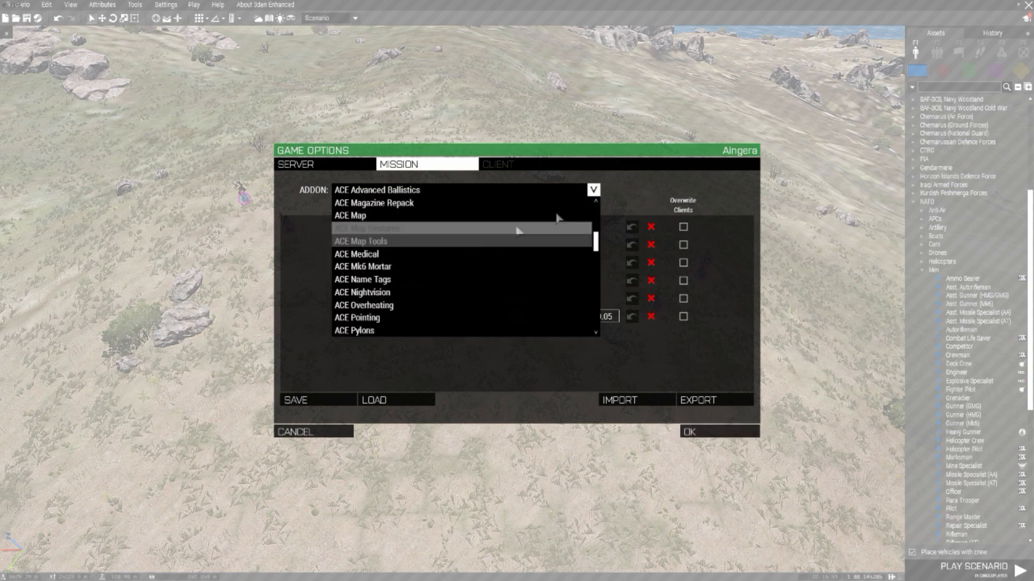
drag(595, 242, 591, 320)
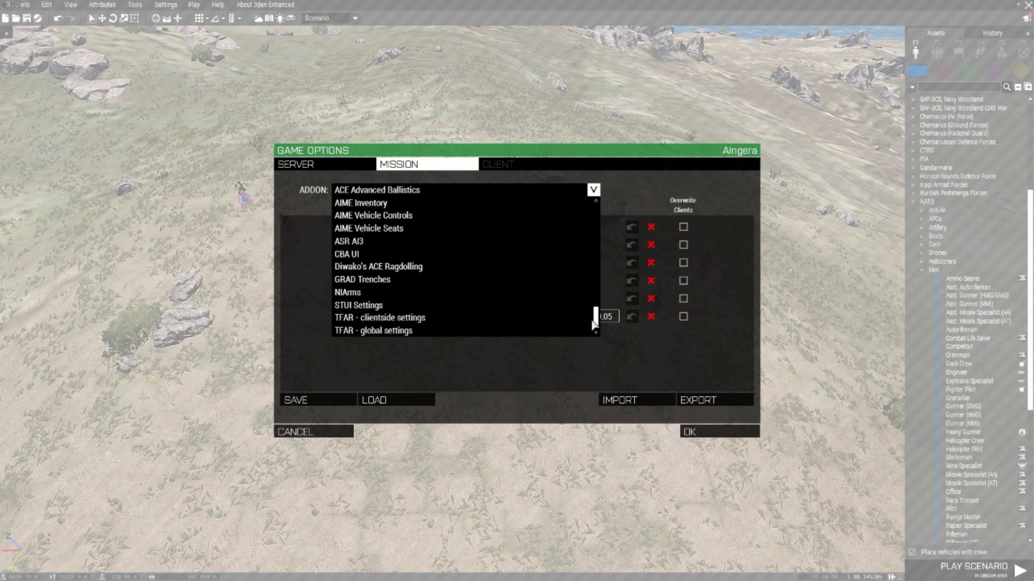
click(447, 242)
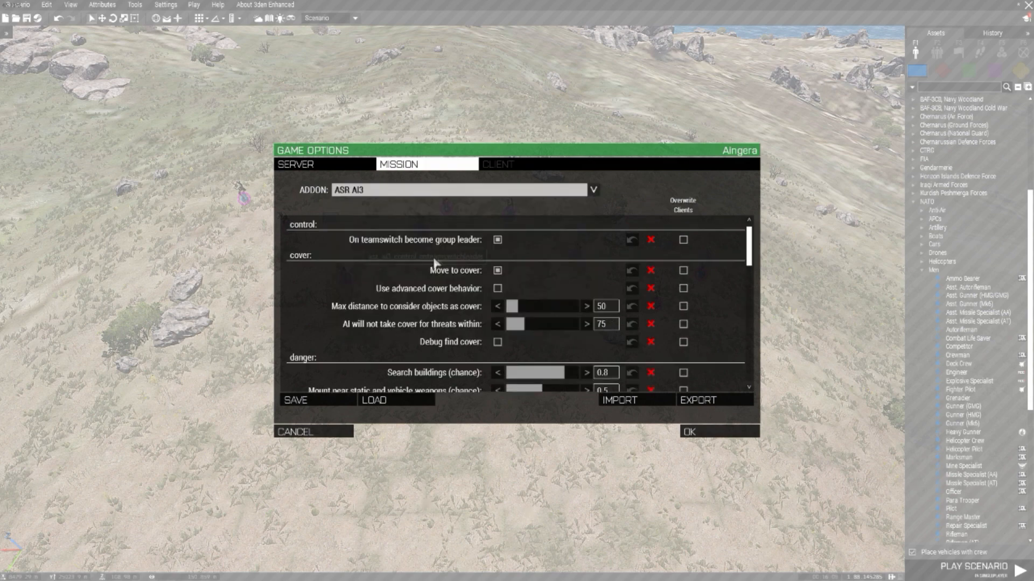
Step: Enable Use advanced cover behavior for ASR AI3 and look through its danger and hit reaction settings
scroll(553, 297, down, 5)
scroll(554, 298, up, 8)
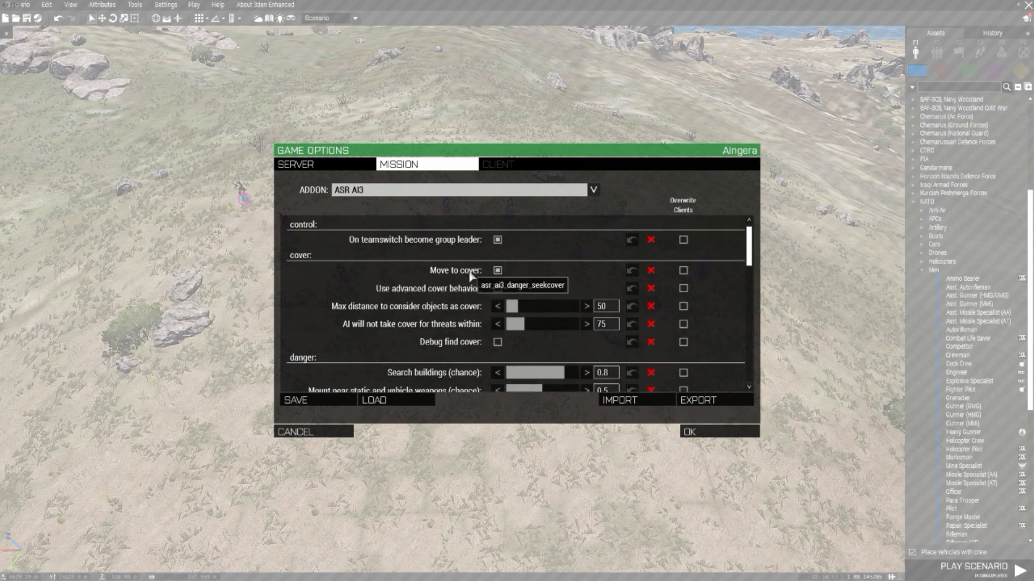
scroll(487, 275, down, 1)
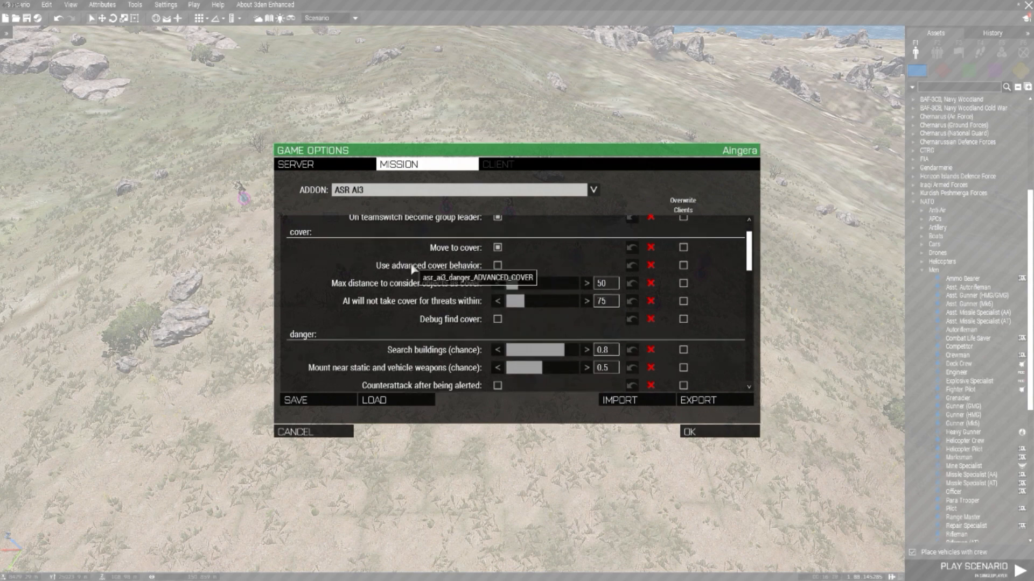
click(497, 266)
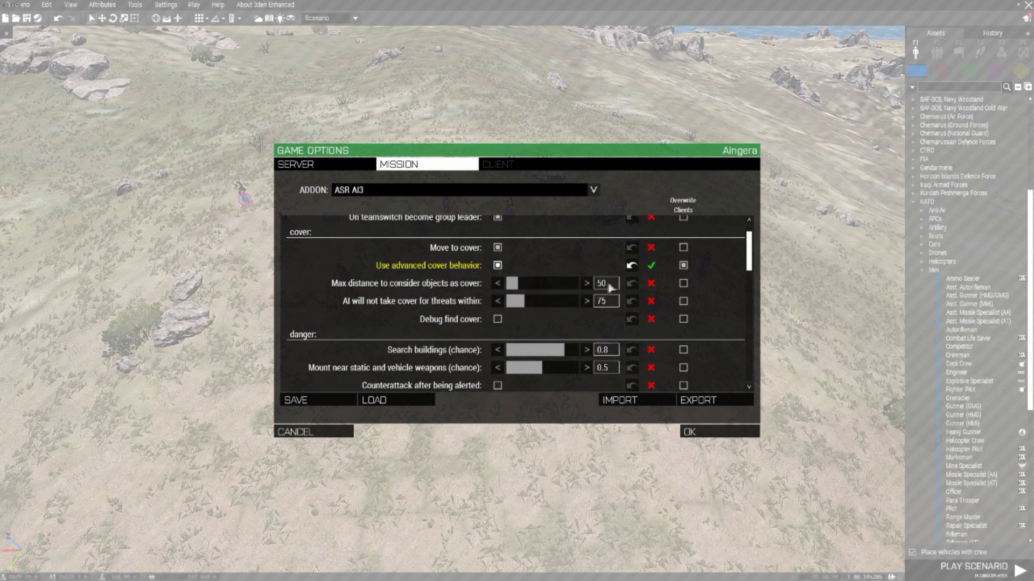
scroll(605, 310, down, 3)
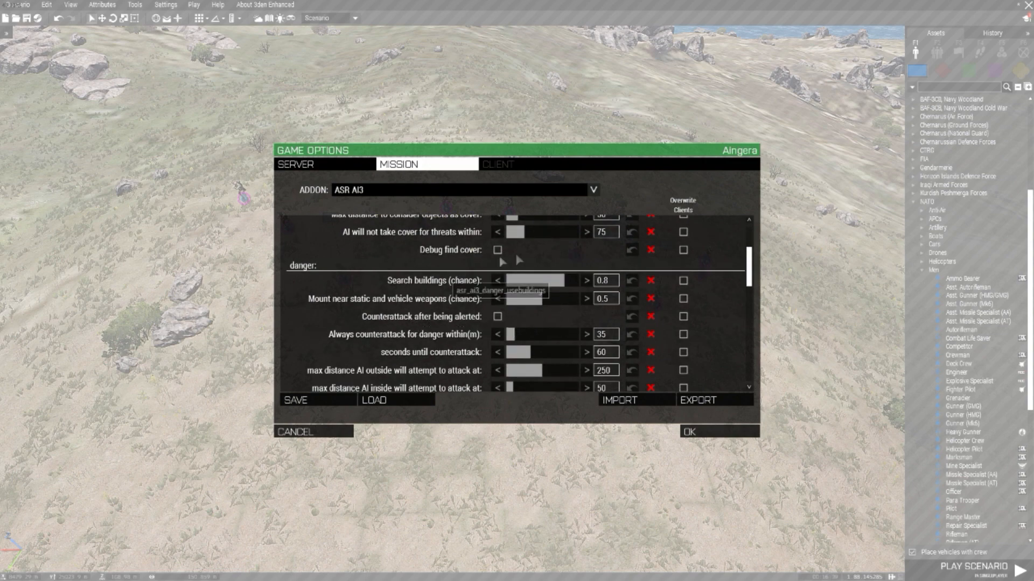
scroll(587, 307, down, 2)
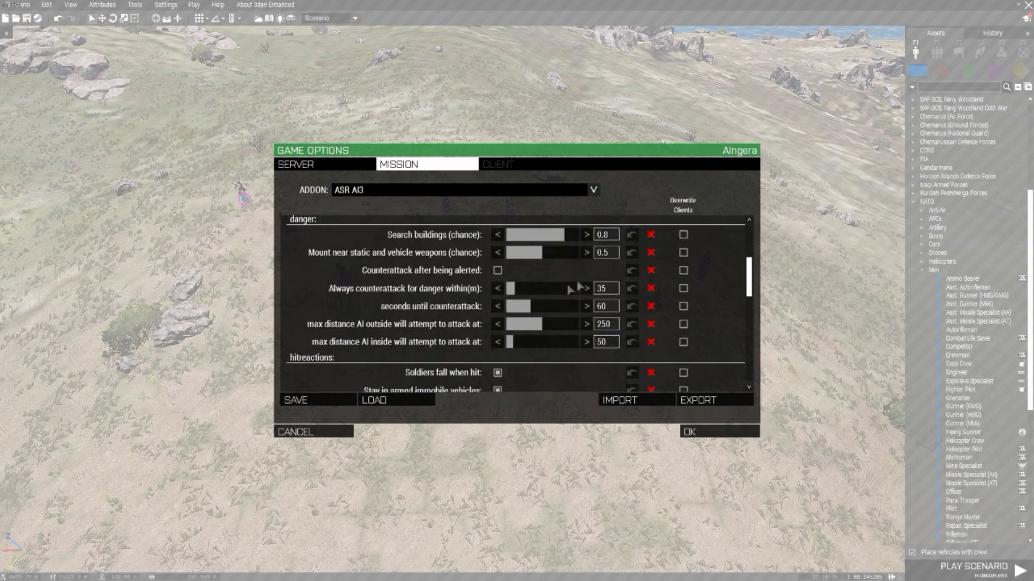
scroll(529, 328, up, 5)
scroll(528, 315, down, 5)
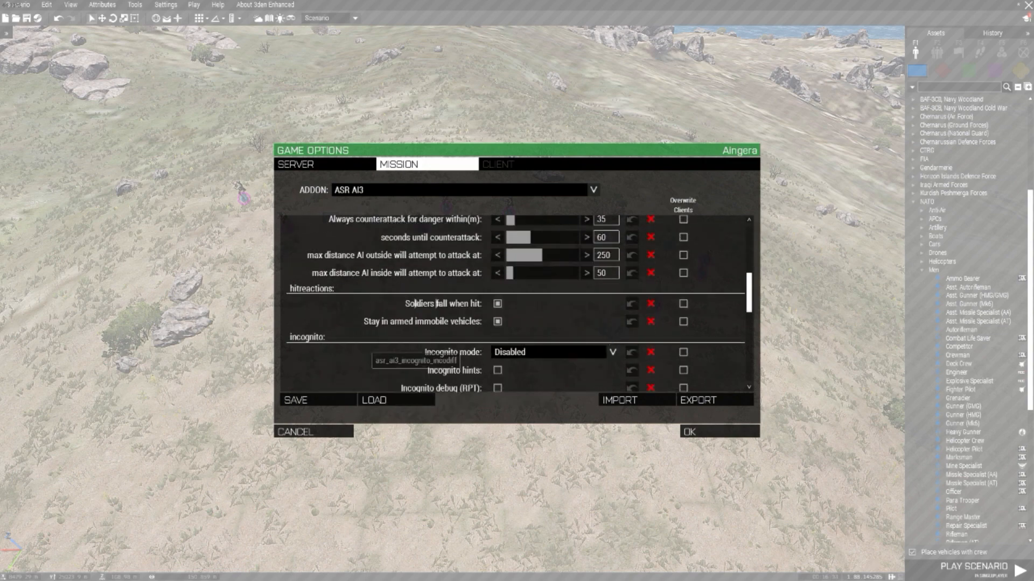
Step: Look through the saved presets that can be loaded into the mission settings, and close the list without loading any
click(381, 403)
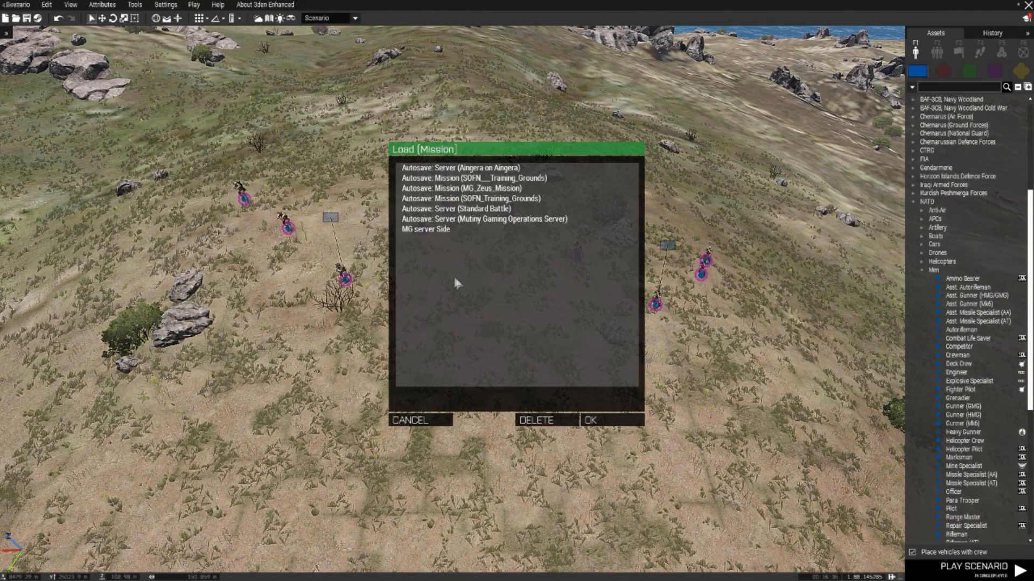
click(443, 232)
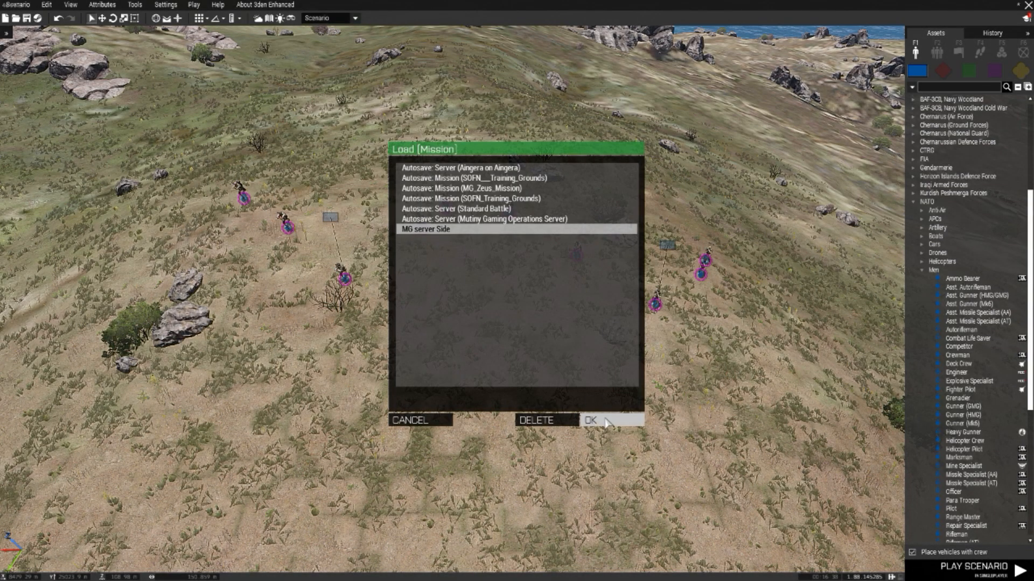
click(436, 420)
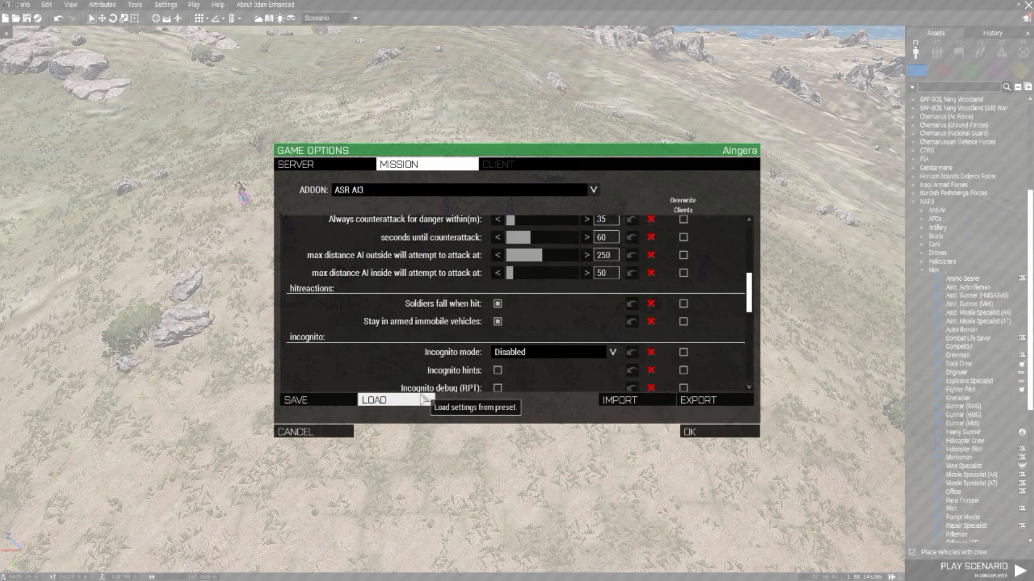
click(395, 403)
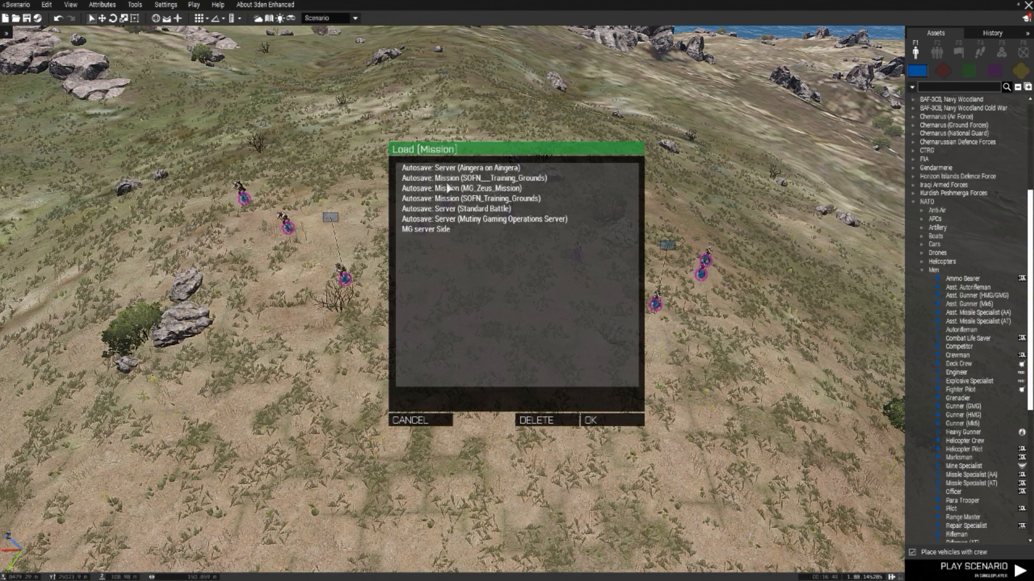
click(453, 220)
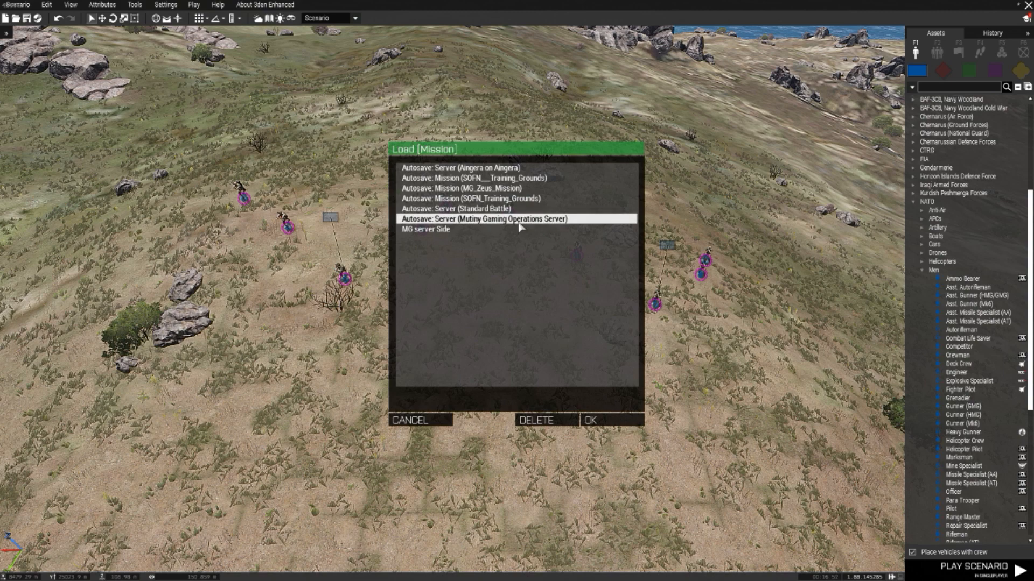
click(466, 180)
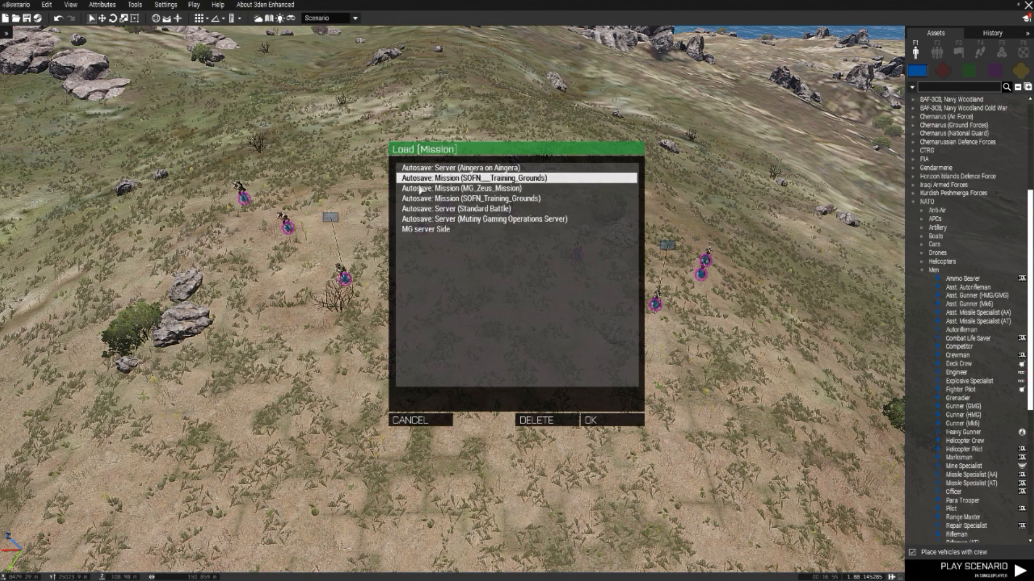
click(469, 210)
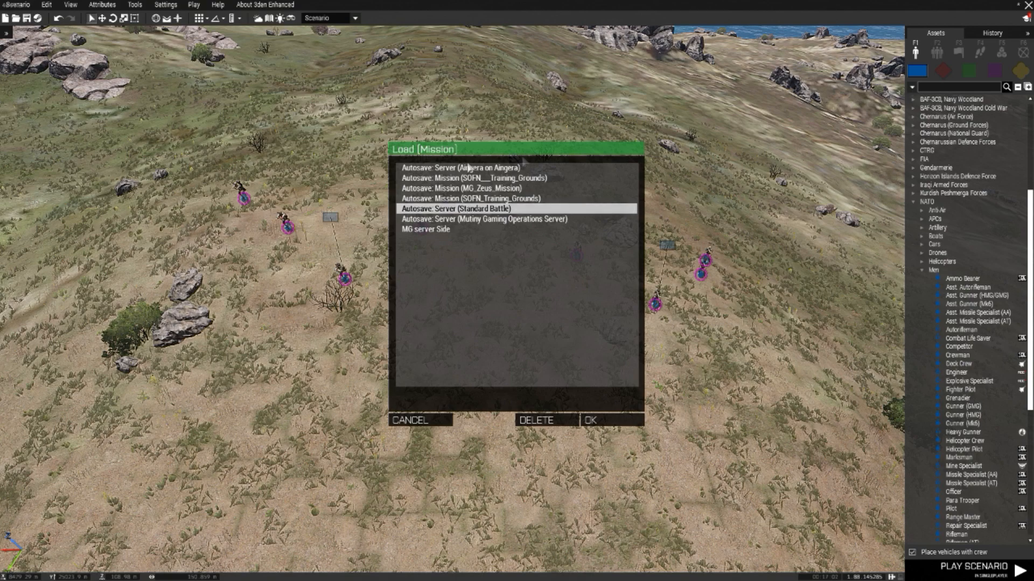
click(417, 420)
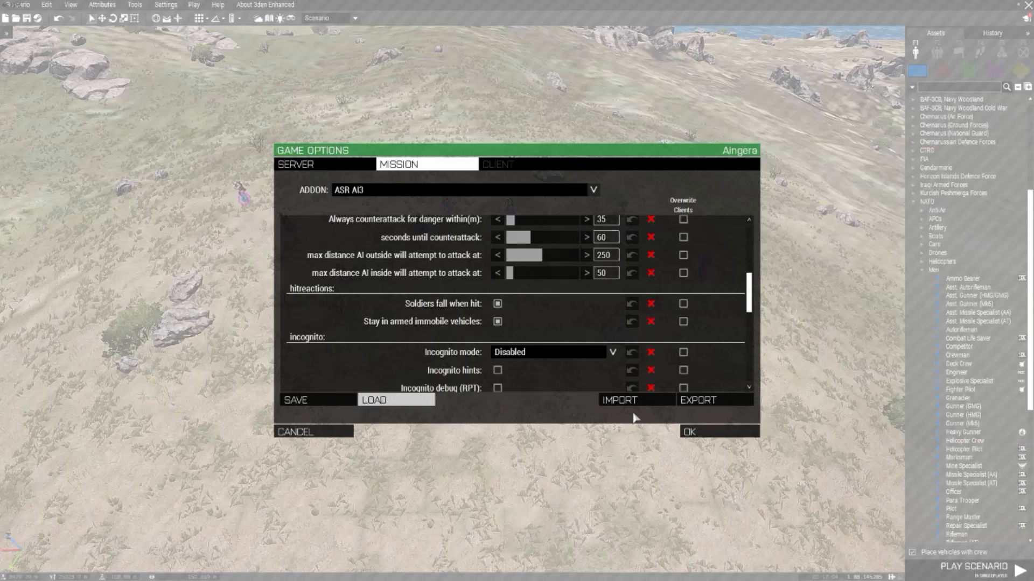
Step: Import the copied addon settings text, including the TeamSpeak channel password, into the mission settings and check the ASR AI3 cover and danger options
click(662, 401)
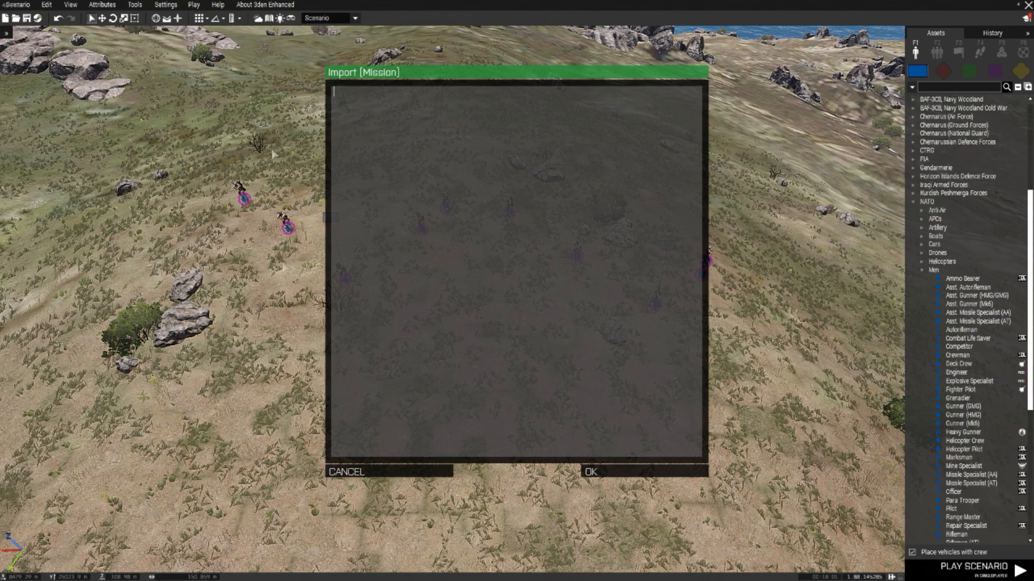
key(ctrl+v)
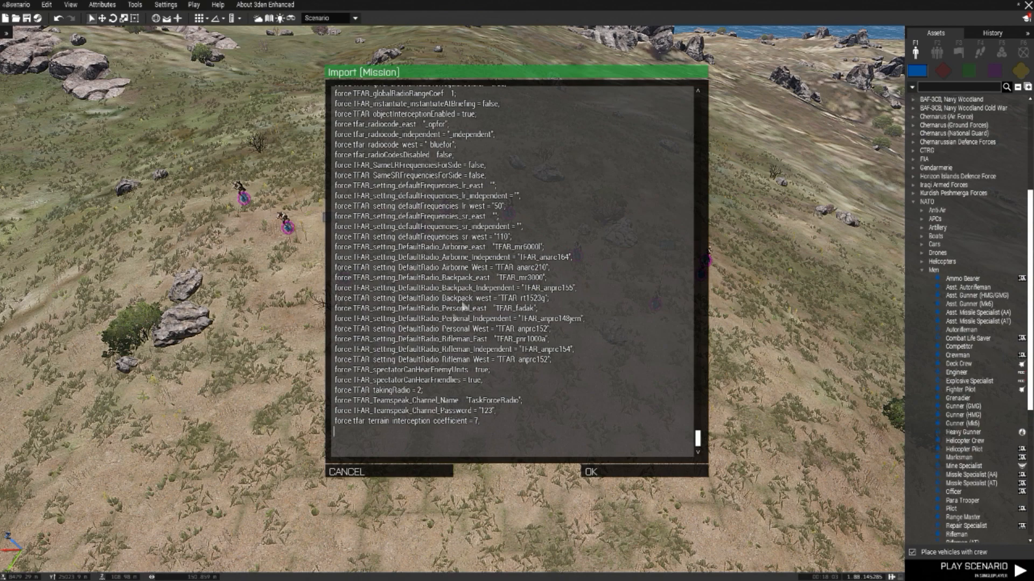
scroll(410, 348, up, 15)
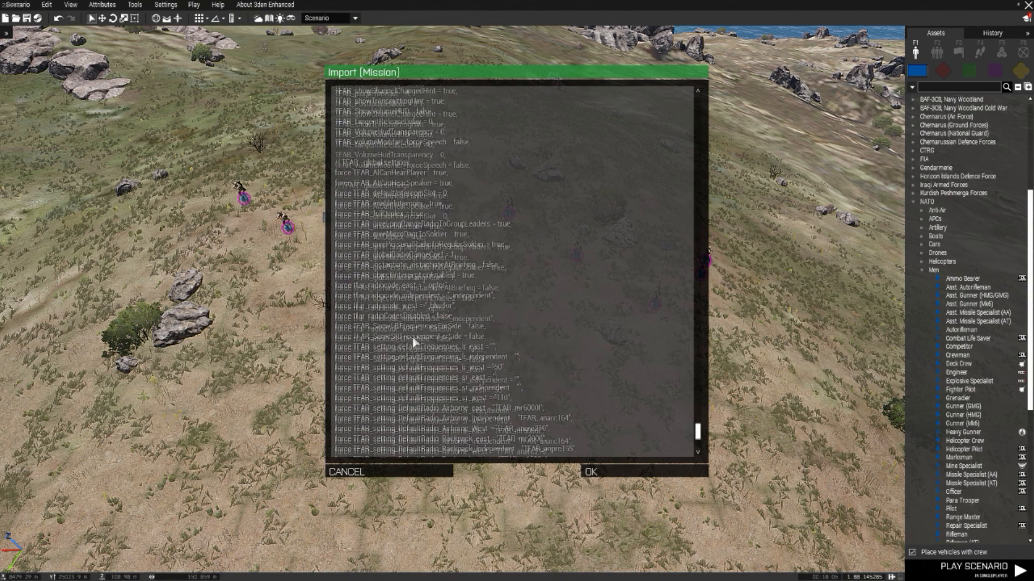
scroll(417, 238, up, 15)
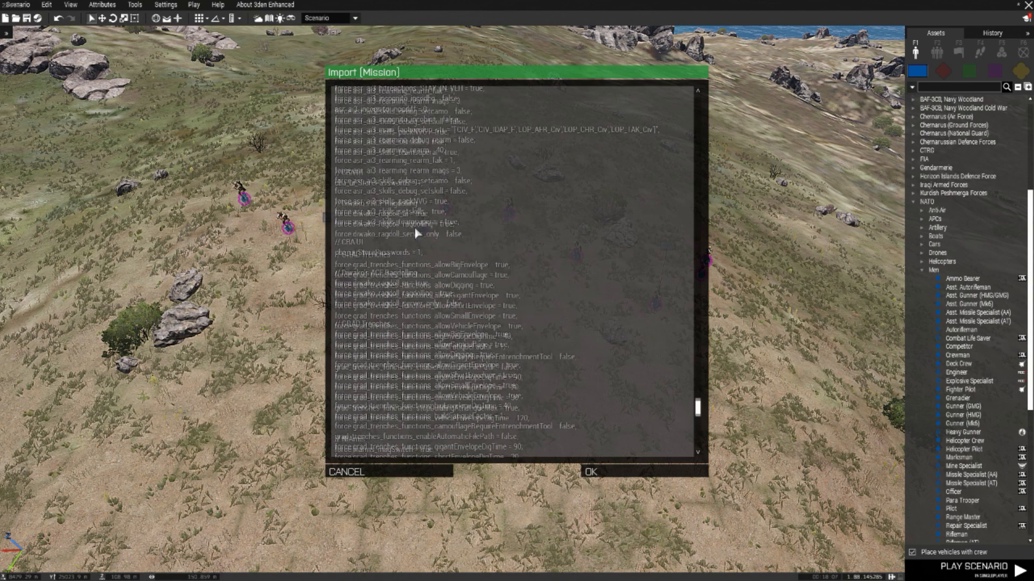
scroll(418, 233, up, 15)
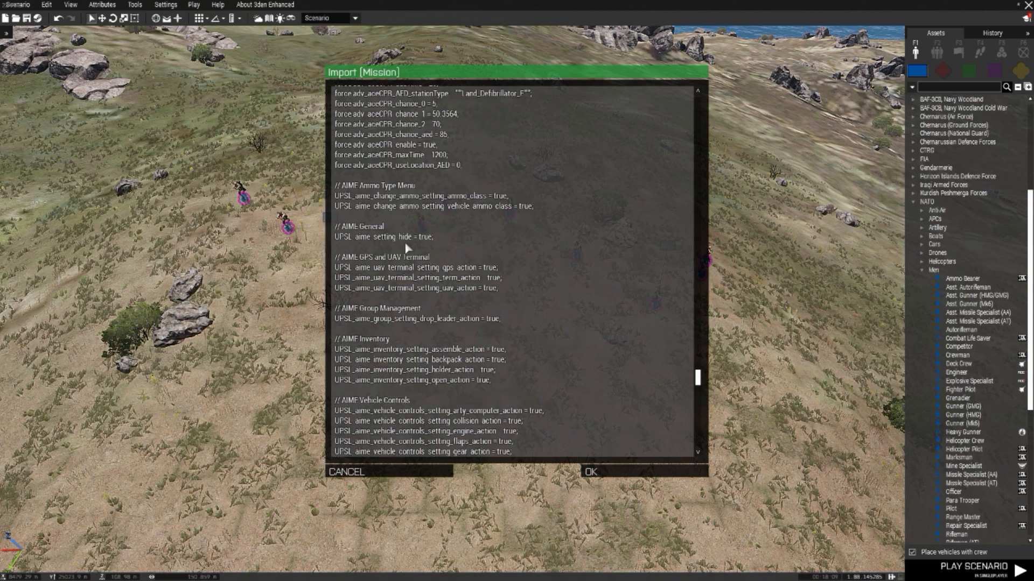
scroll(410, 244, up, 10)
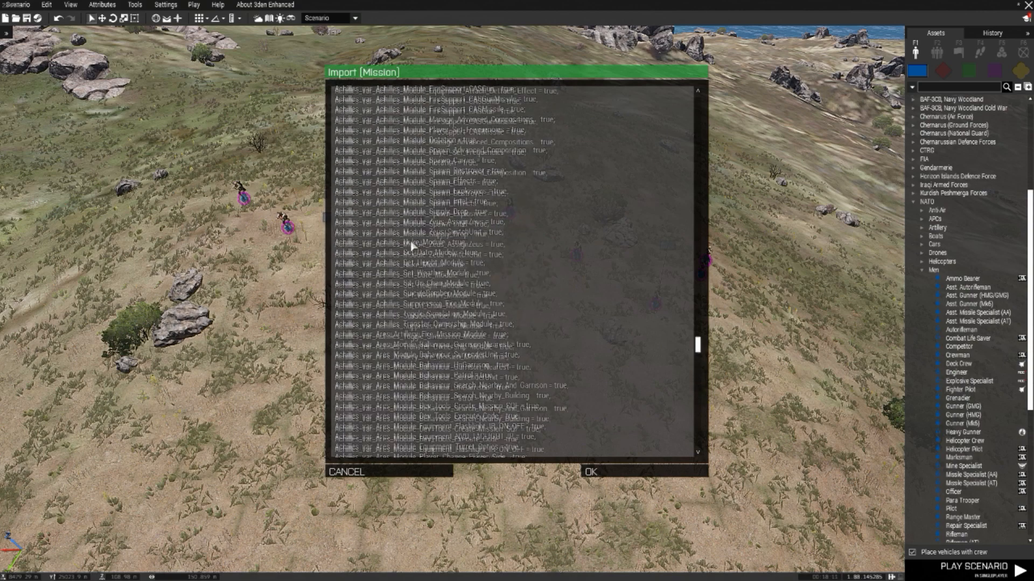
click(632, 471)
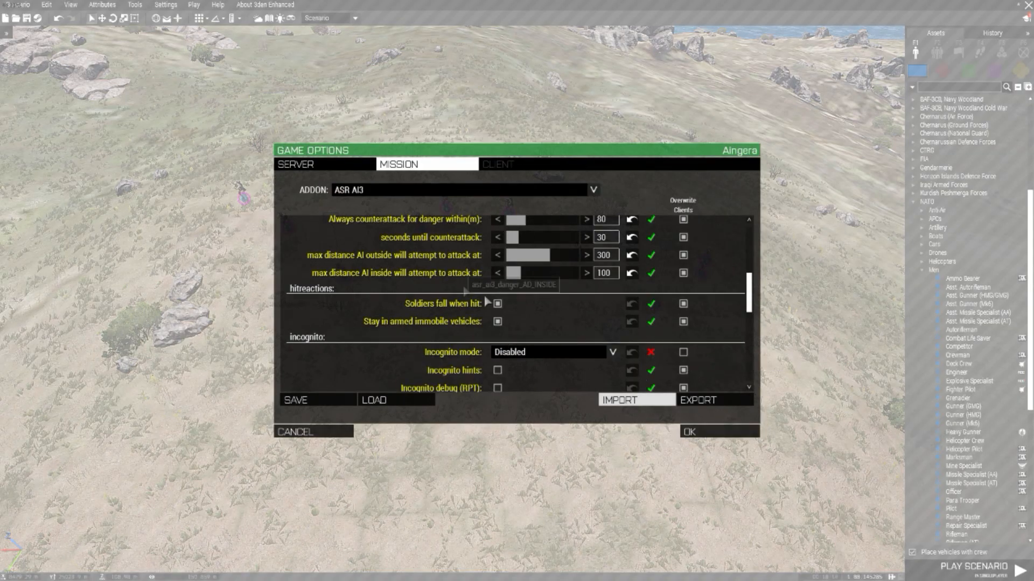
scroll(539, 269, up, 3)
scroll(470, 249, up, 5)
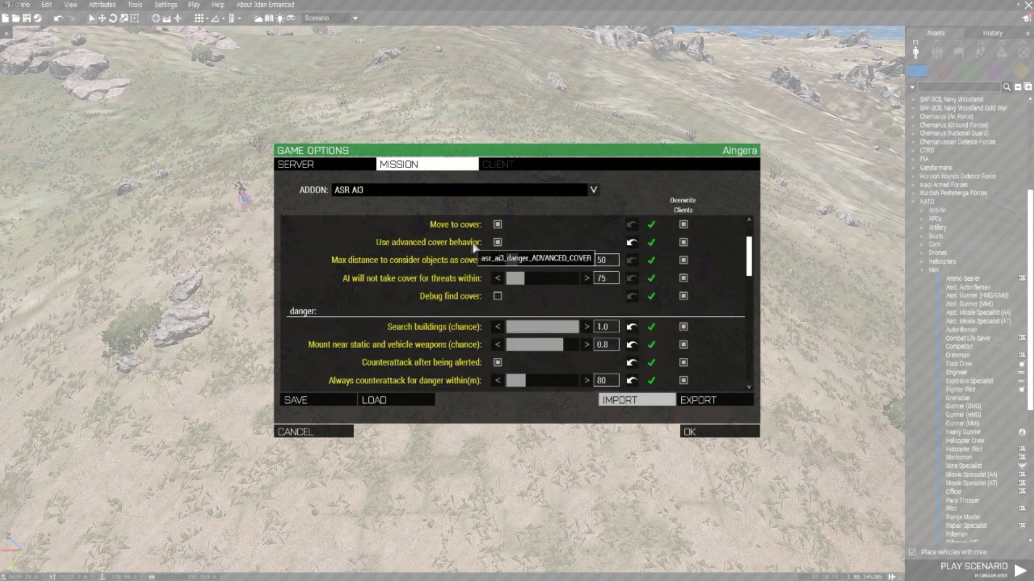
scroll(425, 263, down, 4)
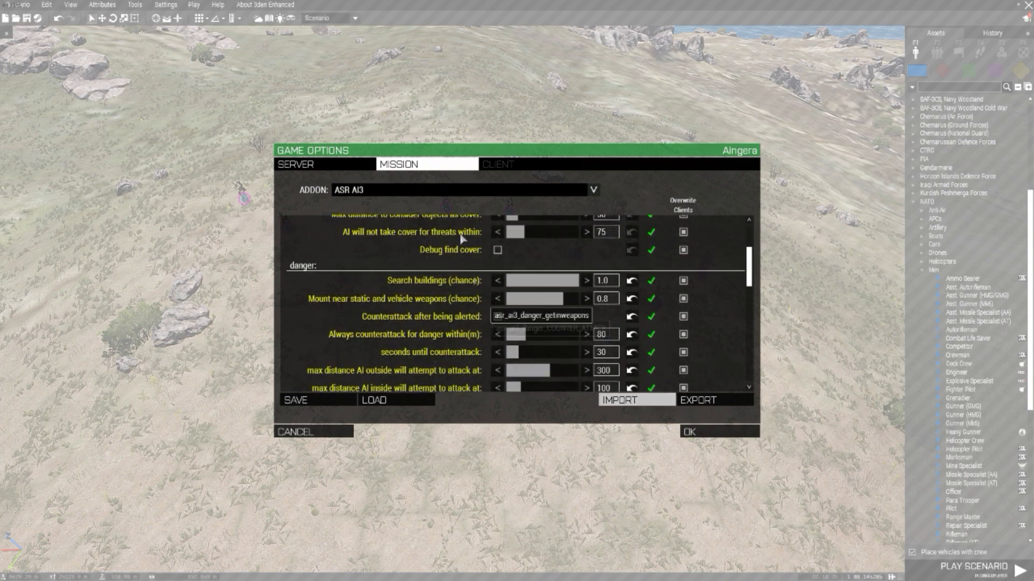
Step: Switch to the ACE Medical addon and examine its imported medical level, bleeding, pain and damage settings
click(451, 192)
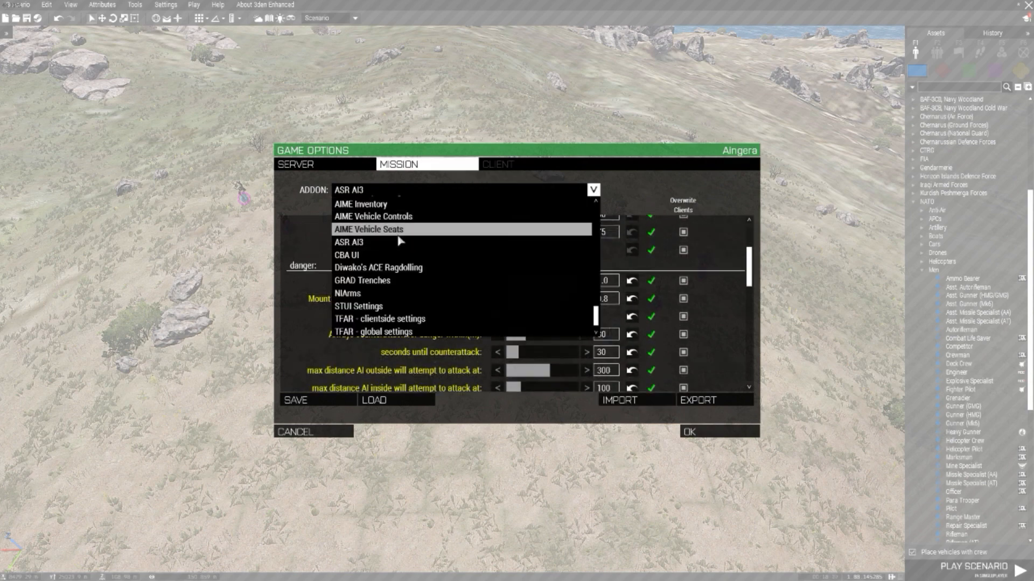
scroll(396, 243, up, 5)
scroll(399, 241, up, 6)
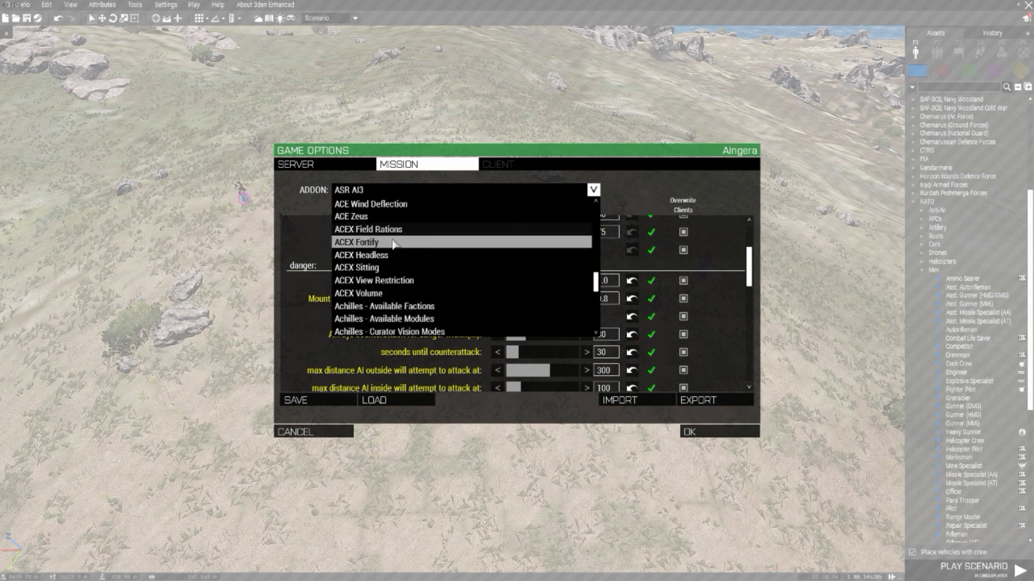
scroll(387, 269, down, 5)
scroll(385, 274, down, 3)
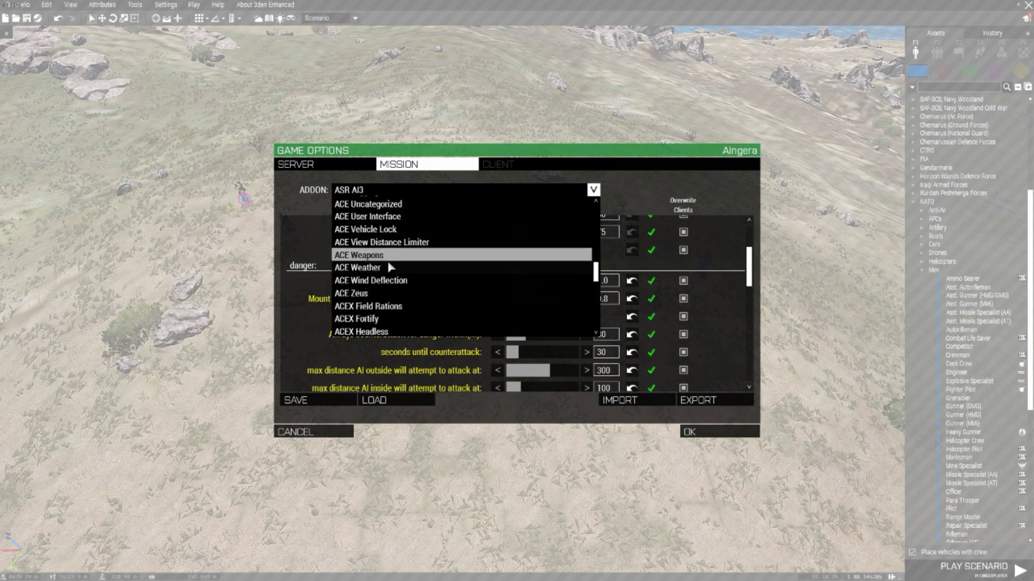
scroll(383, 274, up, 8)
scroll(381, 273, up, 8)
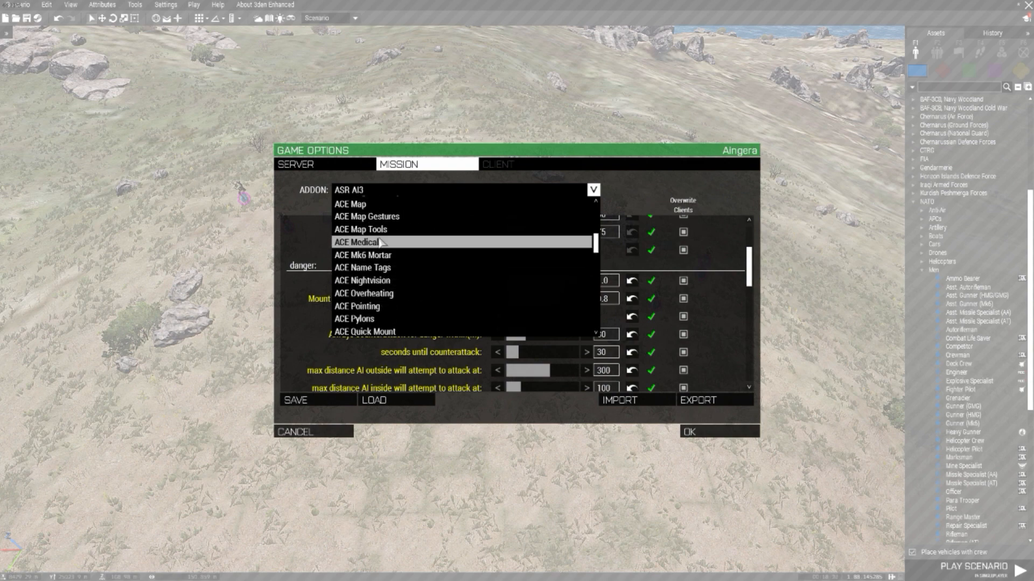
click(350, 242)
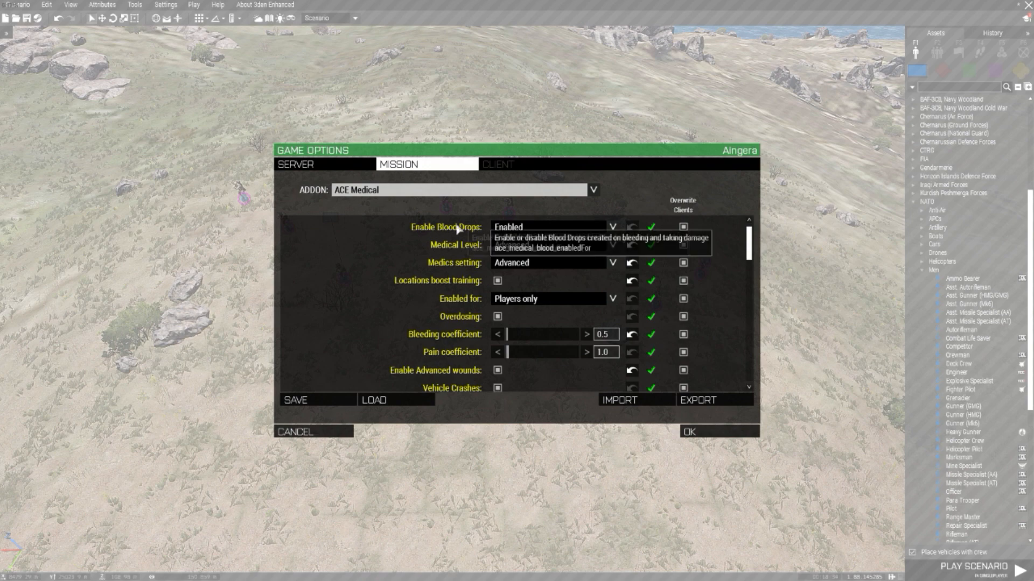
scroll(544, 275, down, 3)
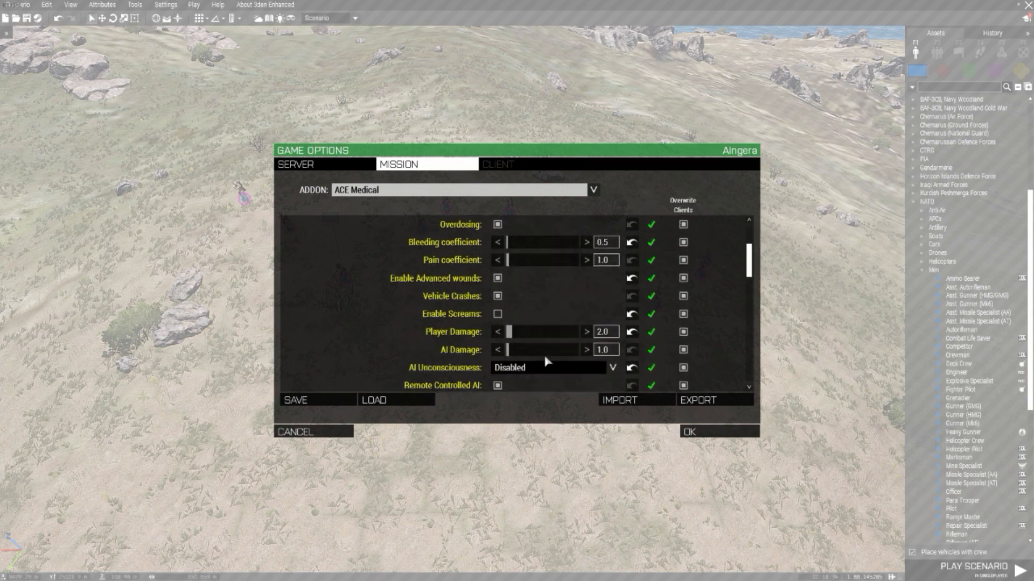
Step: Look through the remaining ACE Medical settings for AI unconsciousness, revive, litter and surgical kit use
scroll(580, 328, down, 2)
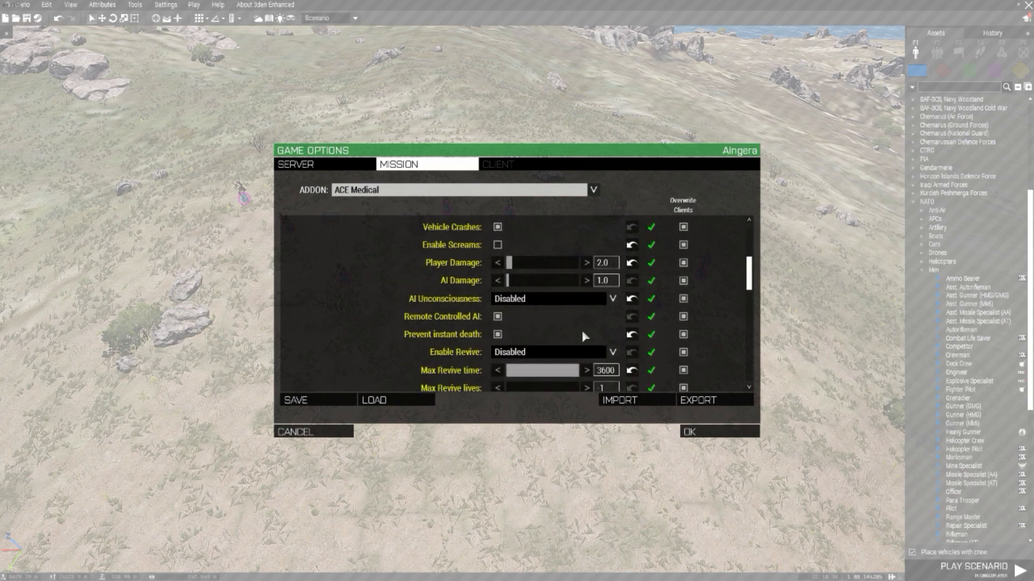
scroll(582, 330, down, 3)
scroll(533, 291, down, 2)
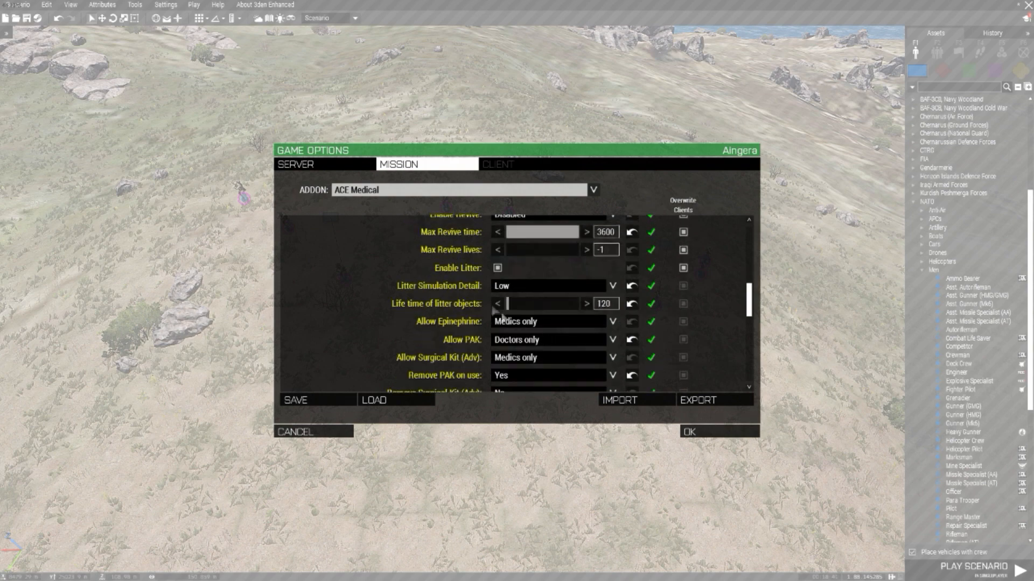
scroll(494, 309, down, 2)
scroll(501, 345, up, 5)
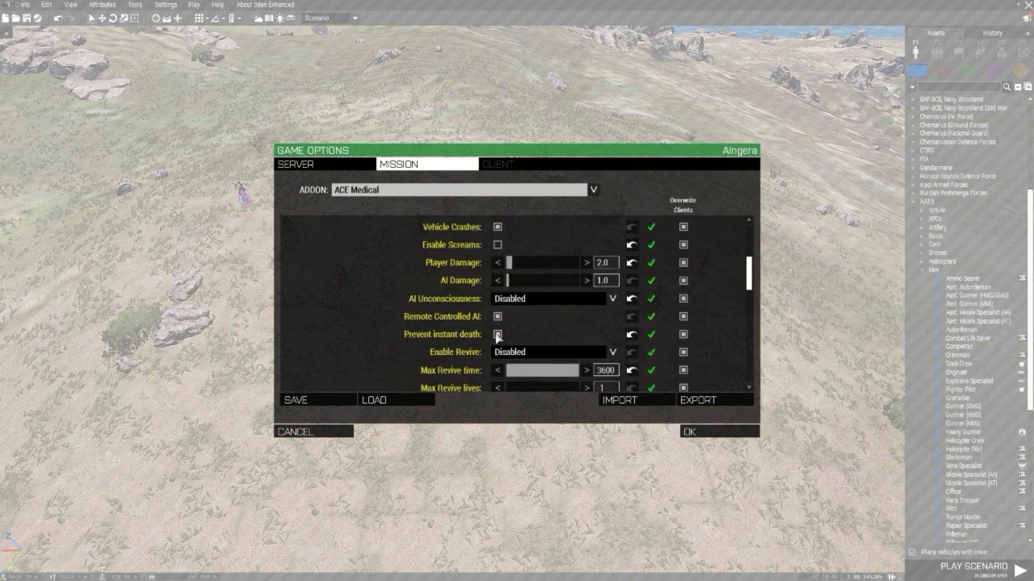
Step: Save the current addon settings as a preset and accept the mission's game options
click(296, 400)
click(448, 230)
click(611, 420)
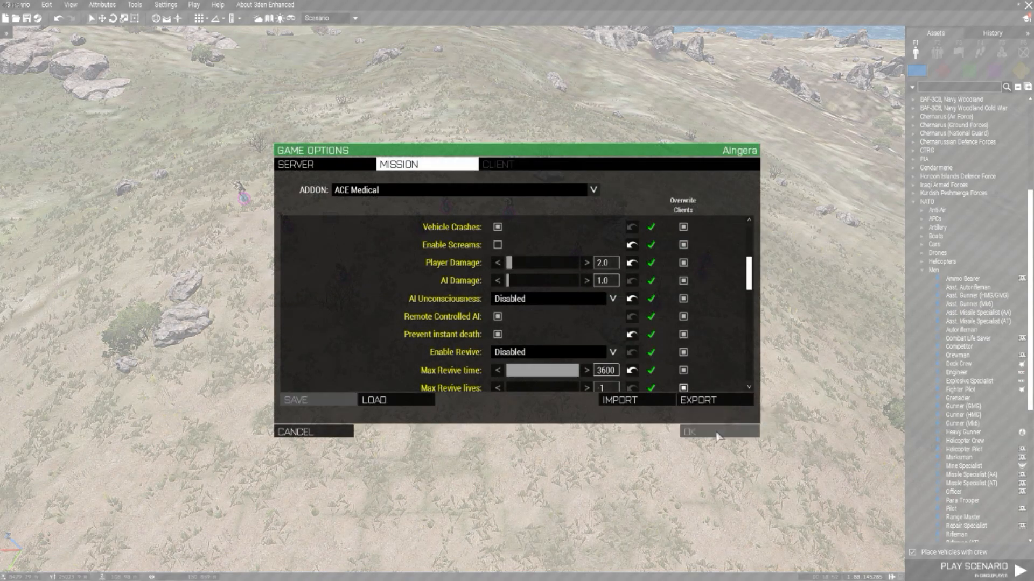
key(Escape)
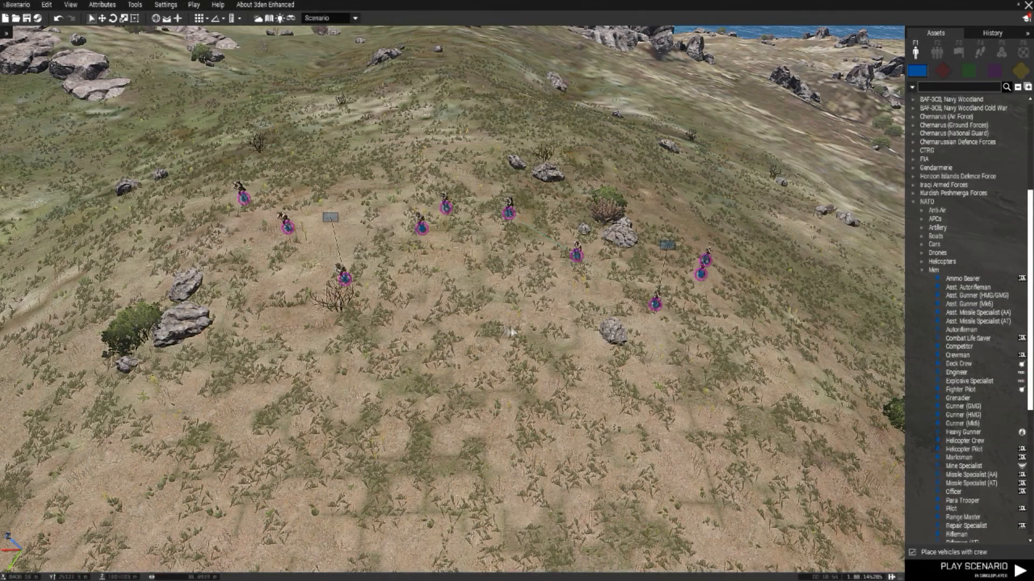
scroll(544, 323, down, 4)
key(w)
key(a)
drag(490, 268, 284, 183)
key(w)
key(a)
drag(405, 280, 370, 261)
key(d)
scroll(466, 327, up, 3)
key(d)
key(a)
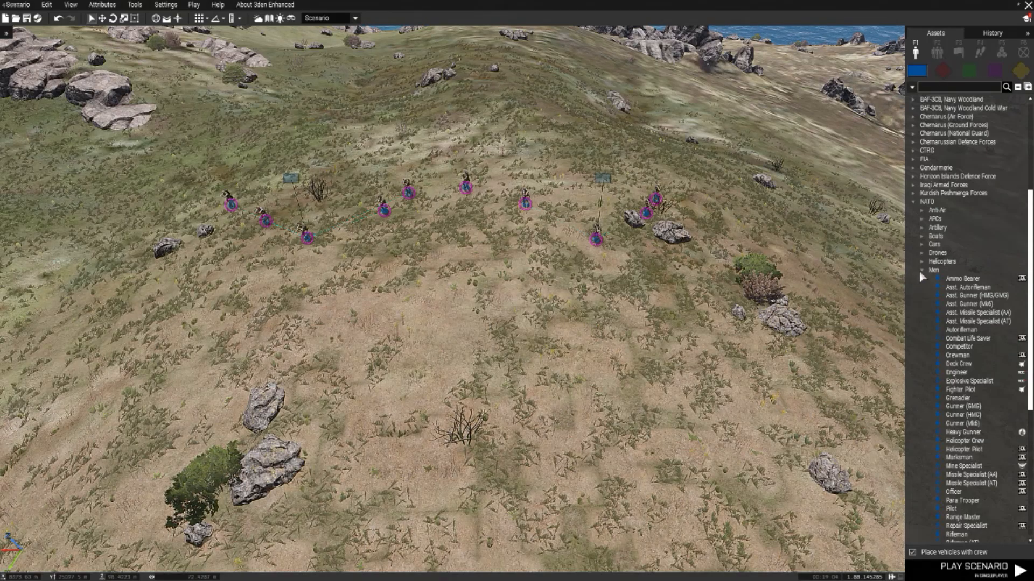
Step: Place a NATO Team Leader on the open slope in front of the two squads
scroll(932, 447, down, 2)
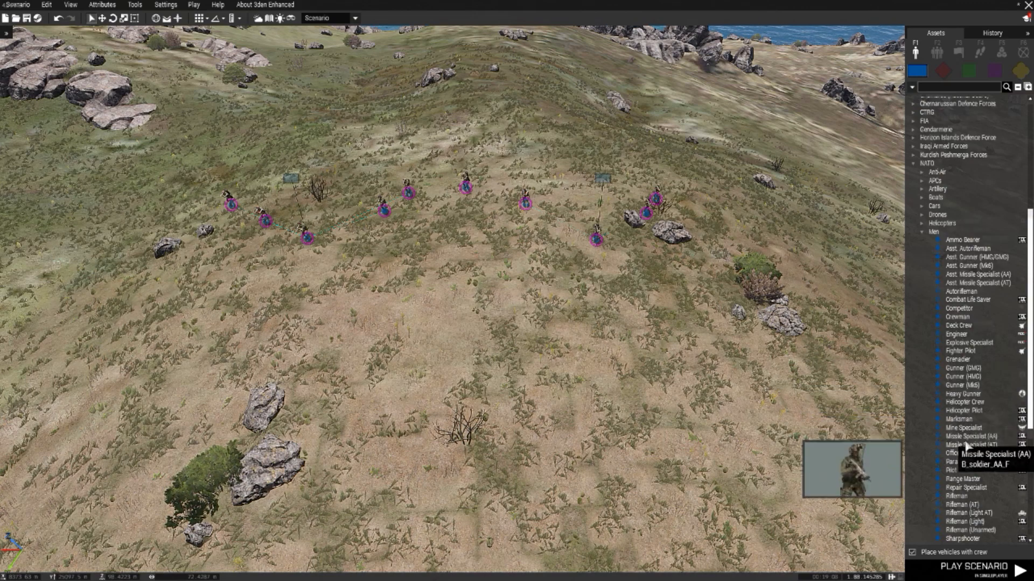
scroll(967, 484, down, 5)
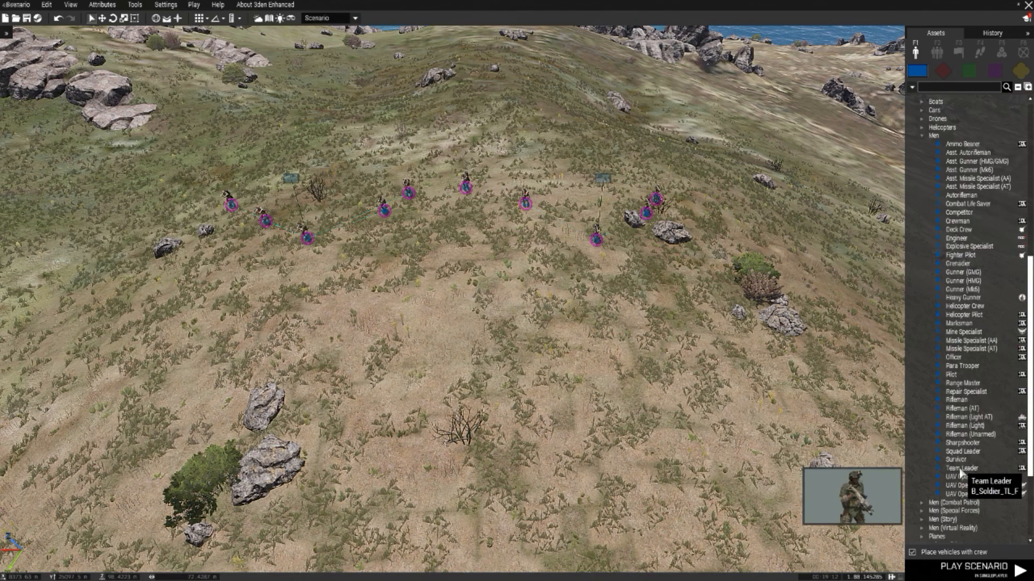
click(961, 469)
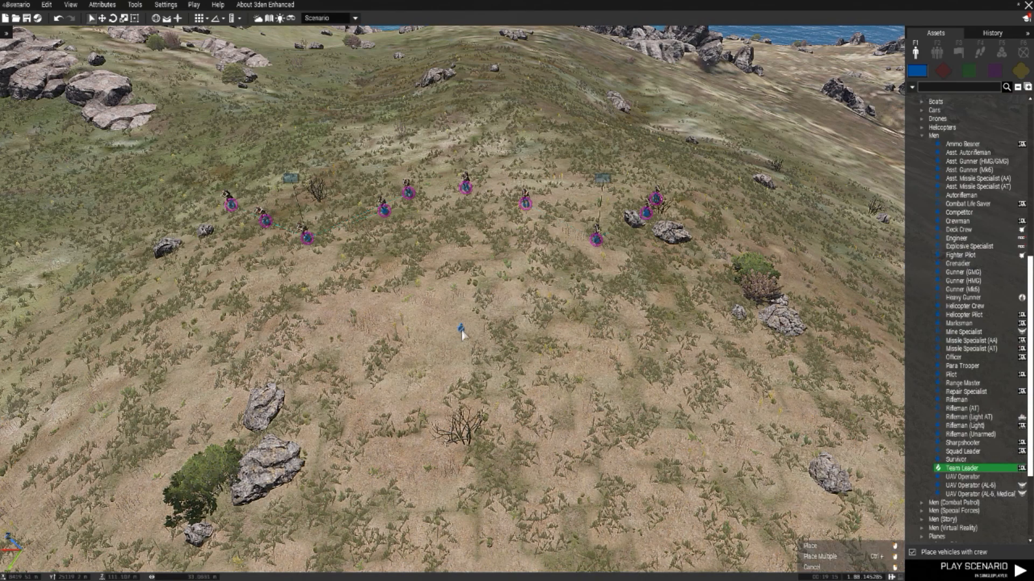
click(461, 306)
Step: Make the new Team Leader playable and set its role description to "Zeus@ High Command"
scroll(474, 334, up, 5)
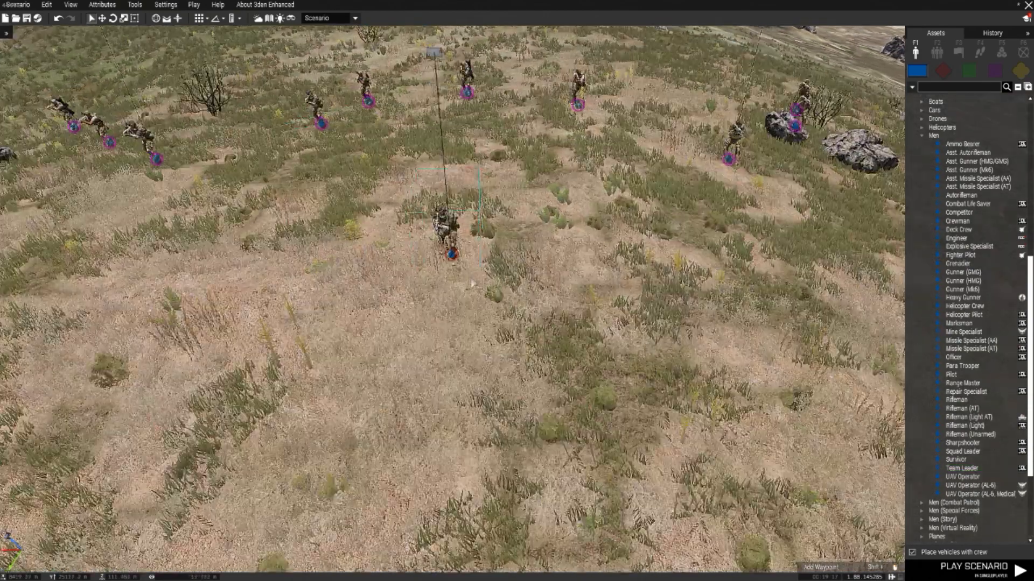
double_click(451, 256)
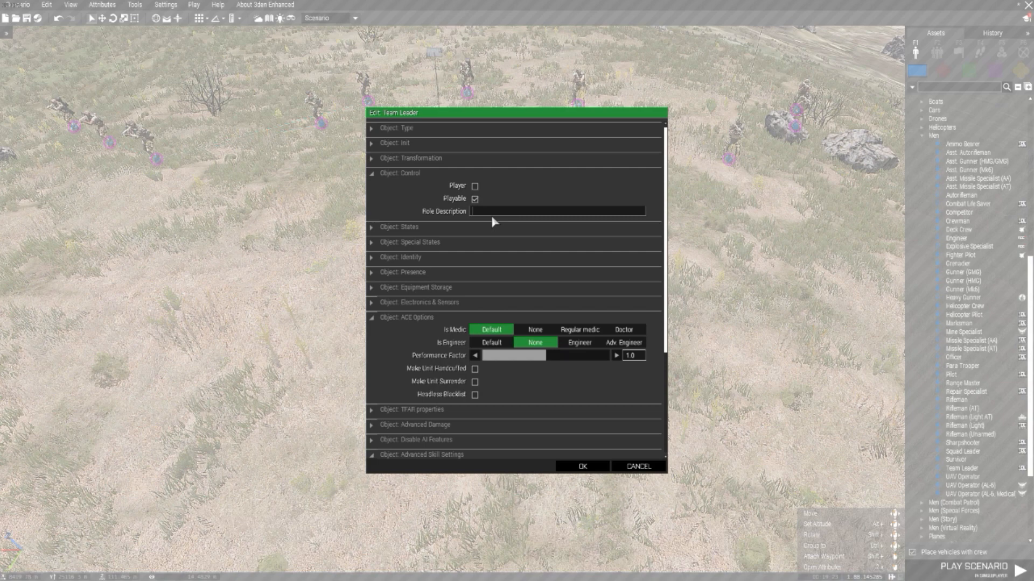
text(us)
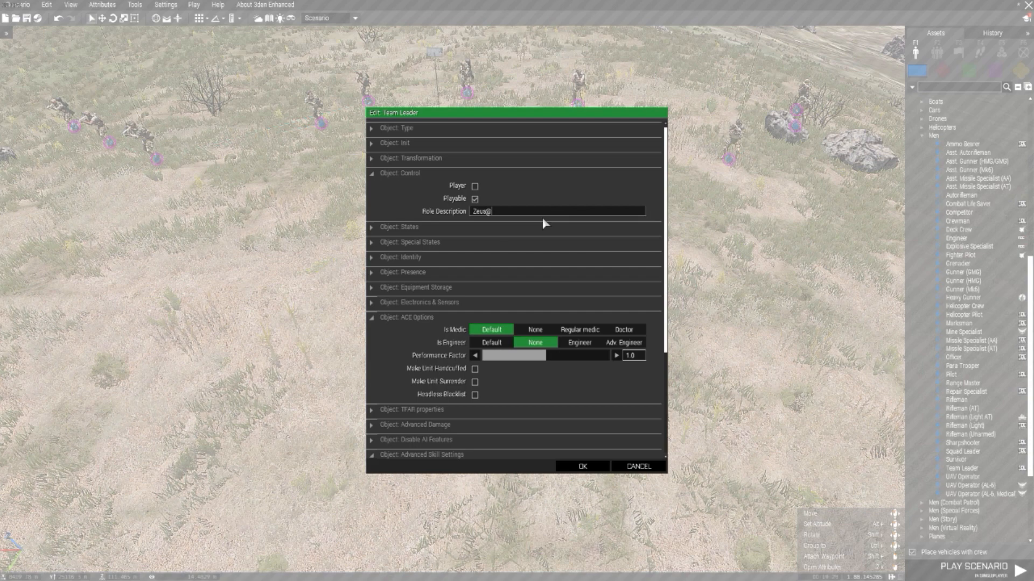
text(@ High Command)
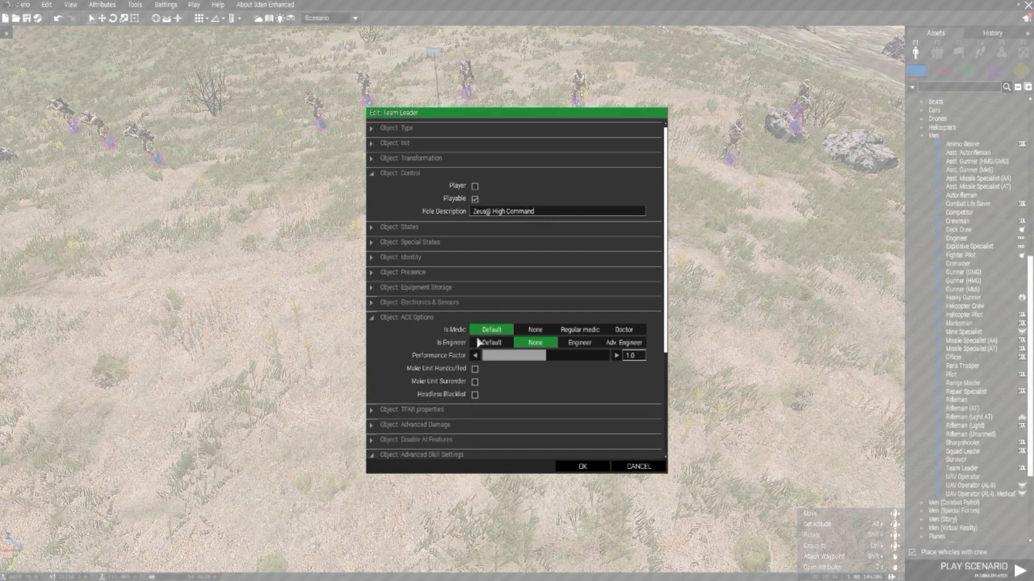
Step: Set the Team Leader's ACE options to Doctor, Adv. Engineer, performance factor 0.0 and handcuffed, and accept the attributes
click(488, 358)
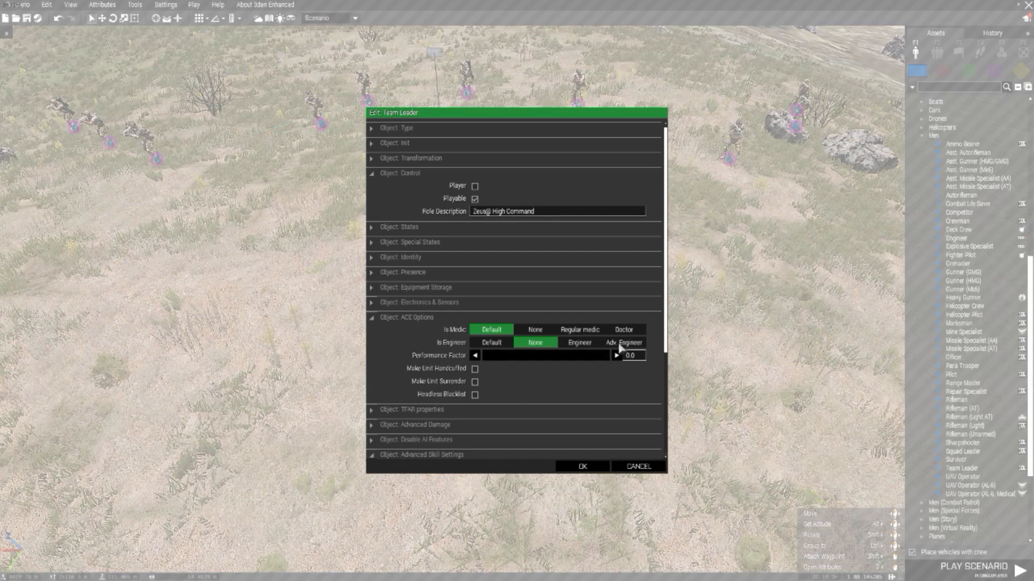
click(627, 331)
click(624, 344)
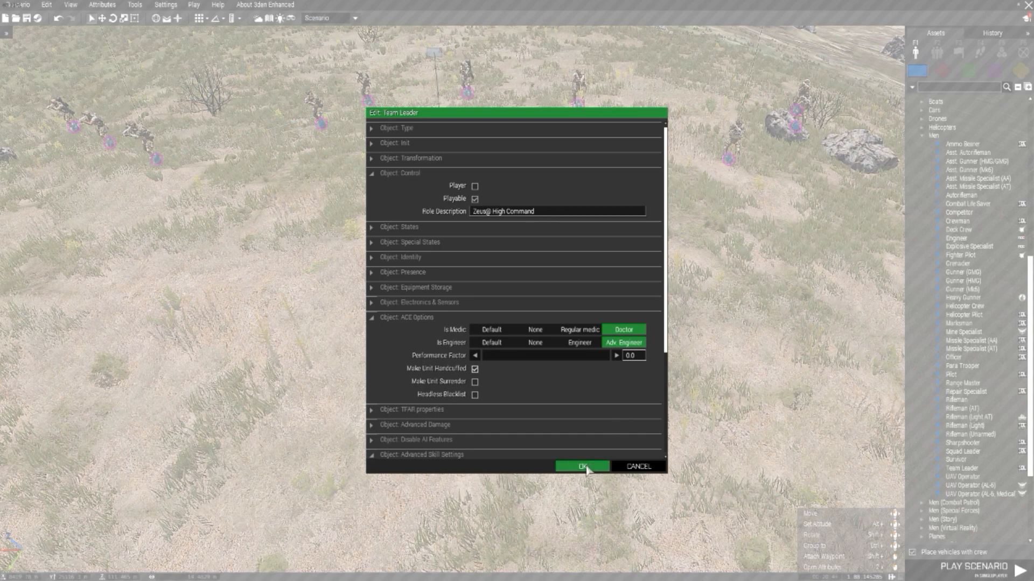
scroll(537, 415, down, 5)
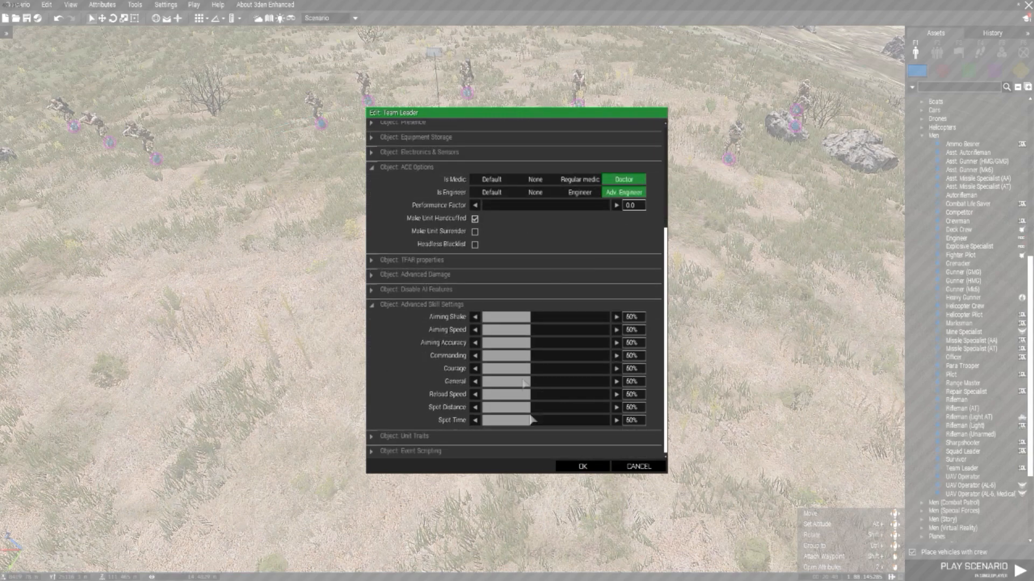
click(584, 469)
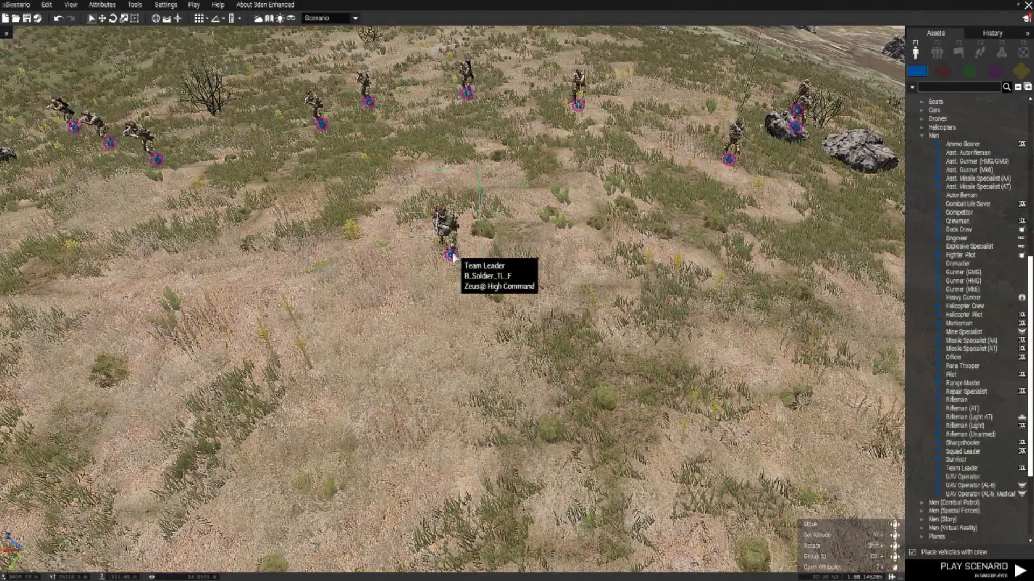
Step: Shift the Zeus Team Leader slightly to a new spot on the slope in front of the squads
scroll(452, 257, down, 6)
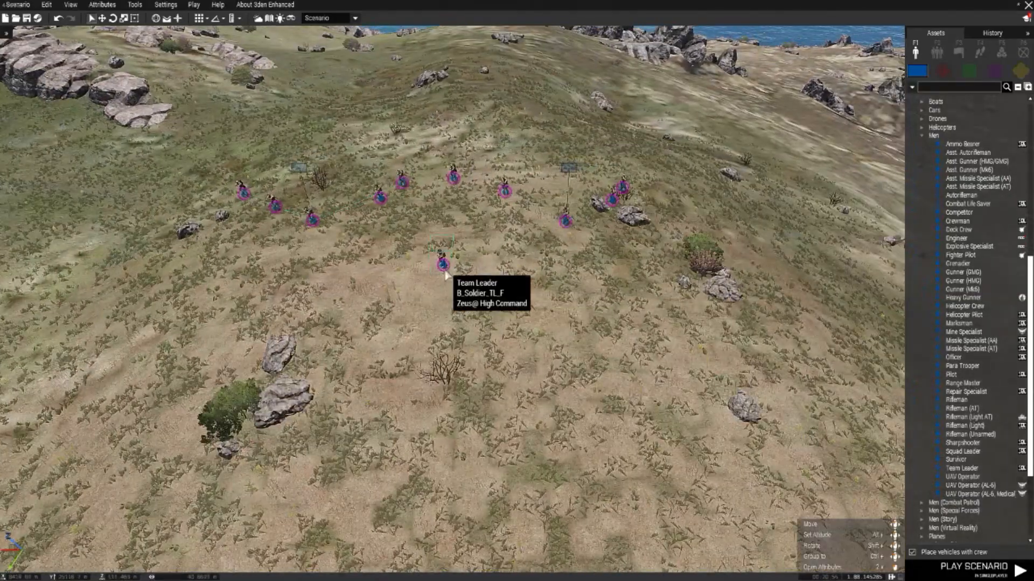
key(a)
scroll(449, 277, down, 2)
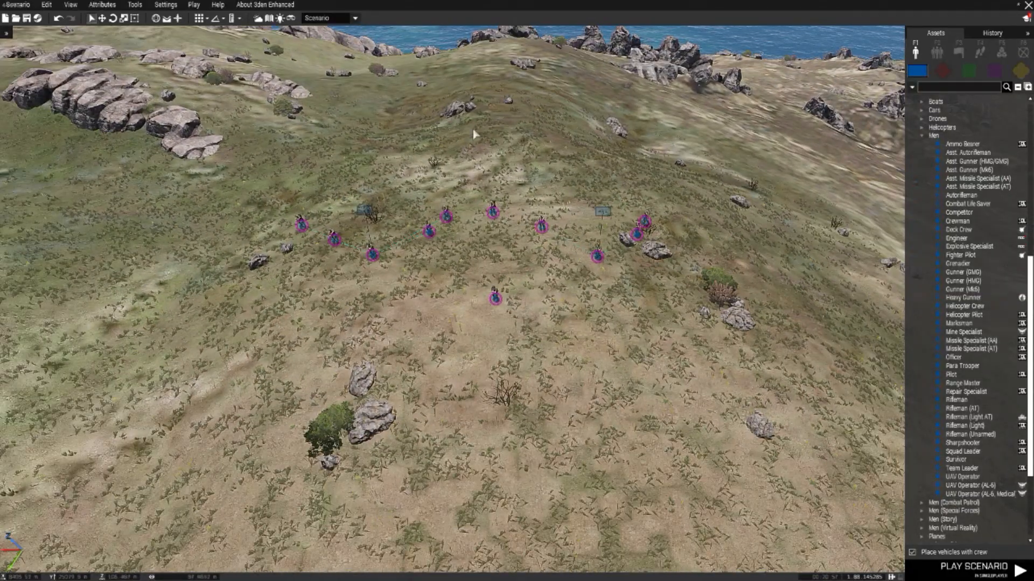
key(d)
drag(456, 307, 451, 295)
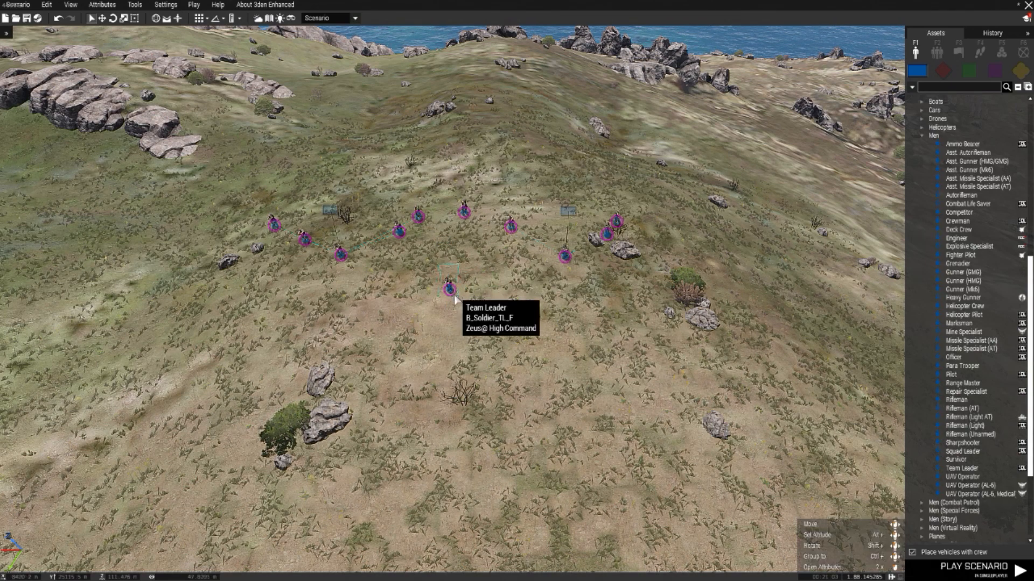
drag(455, 300, 469, 302)
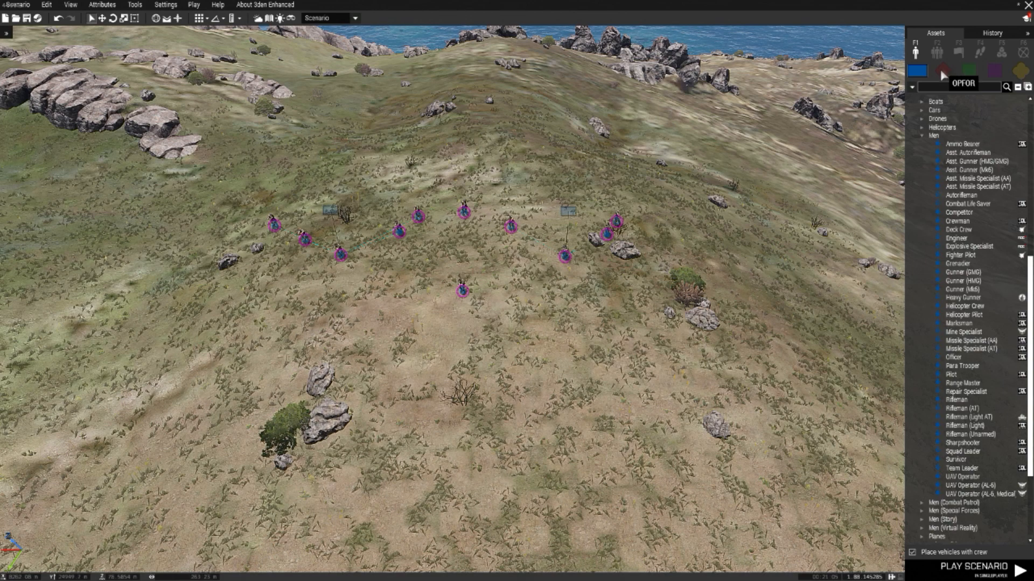
Step: Place a Zeus Game Master module on the ground beside the High Command Team Leader
click(1001, 52)
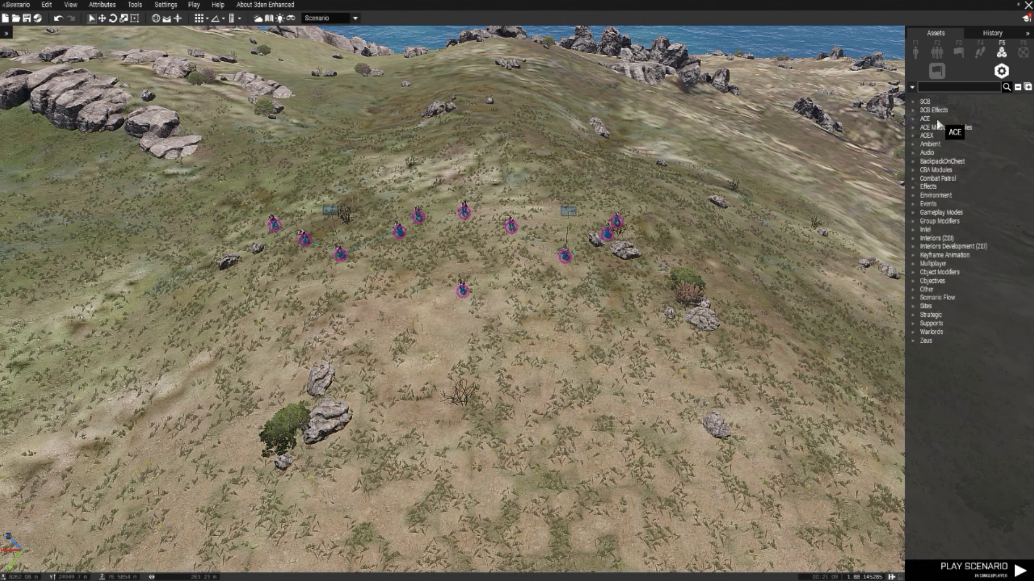
click(913, 342)
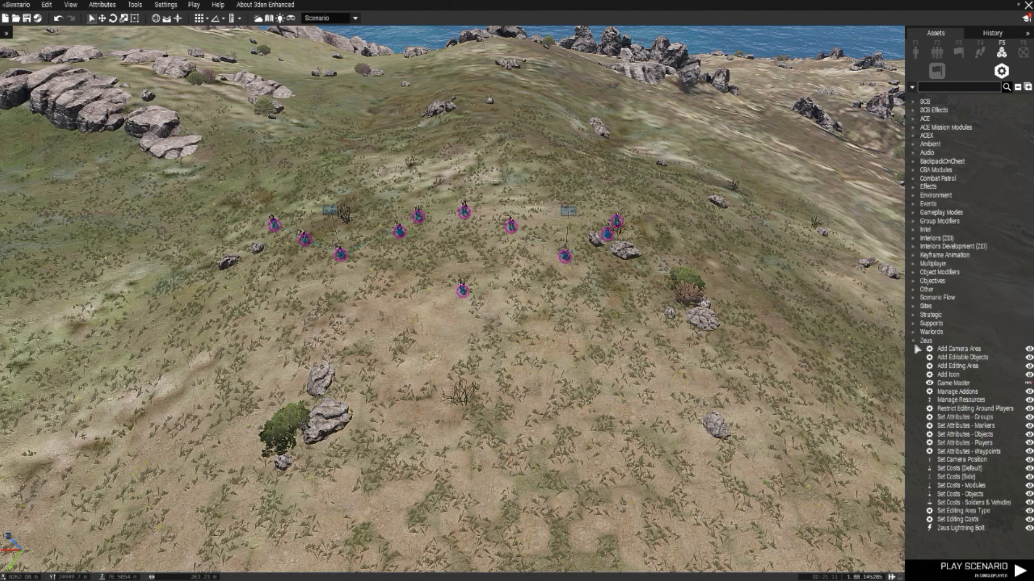
click(945, 384)
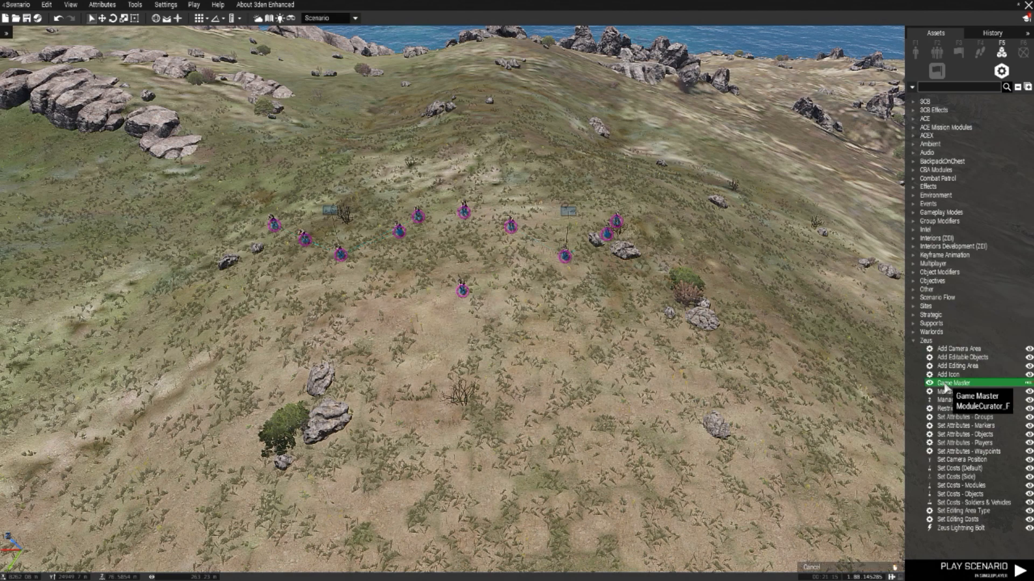
click(499, 309)
right_click(540, 338)
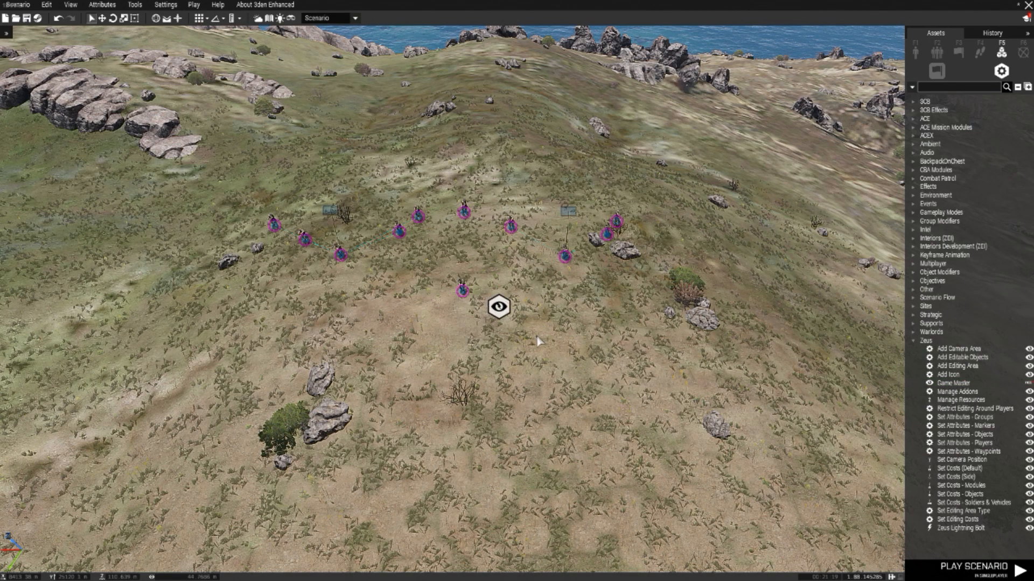
Step: Give the High Command Team Leader the variable name Zeus and accept its attributes
double_click(462, 292)
click(421, 126)
click(422, 127)
click(431, 144)
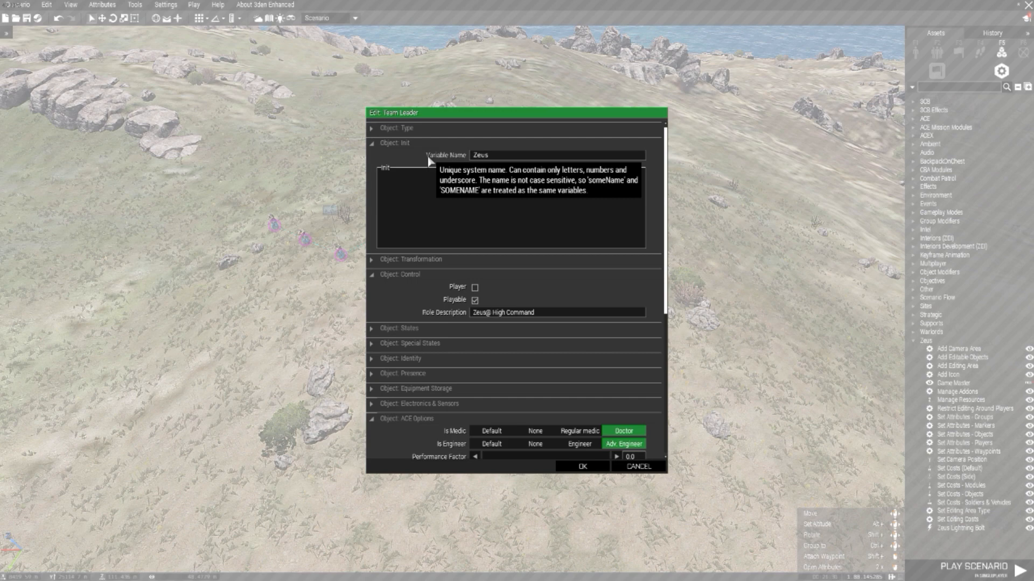
click(488, 159)
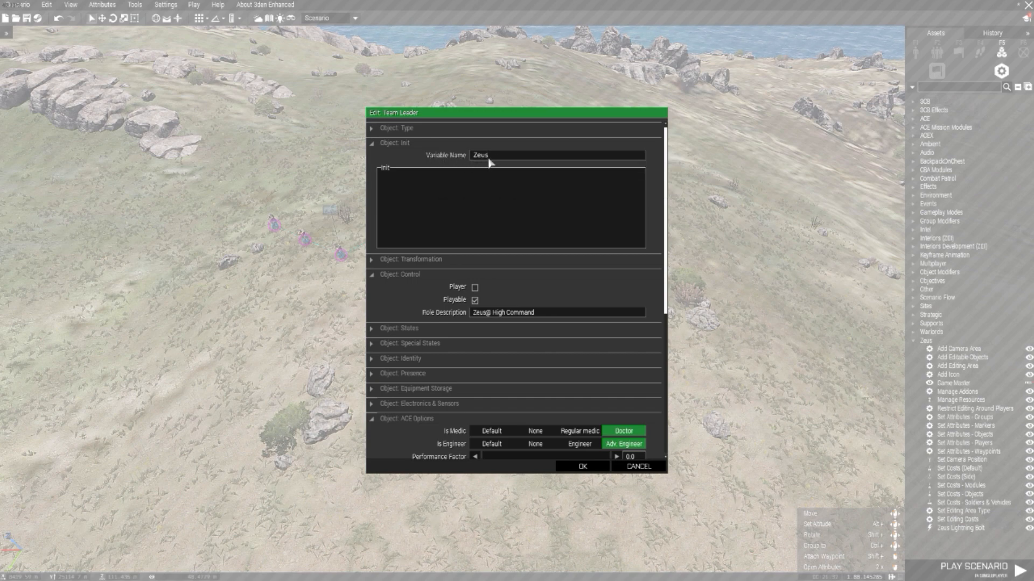
click(583, 467)
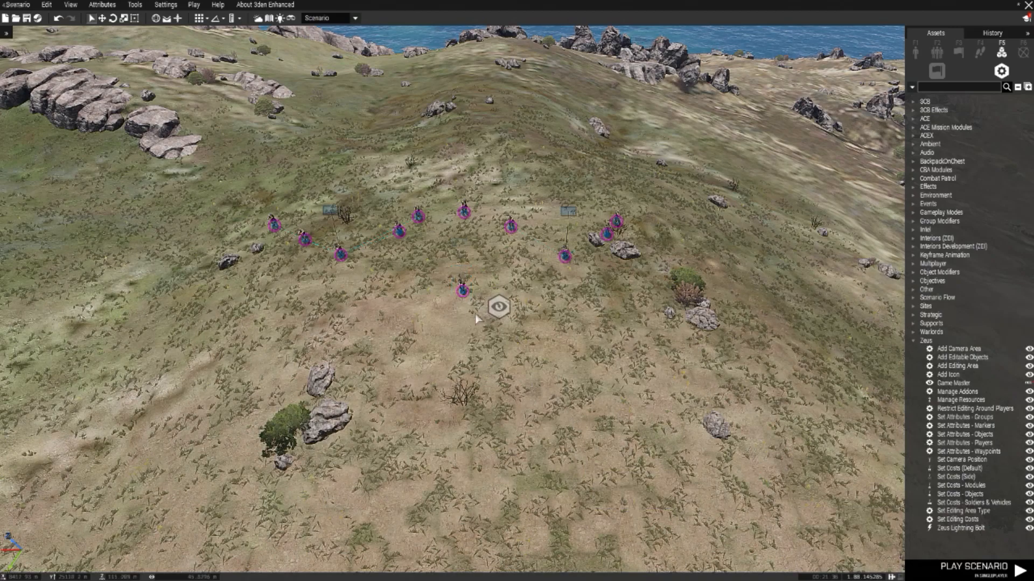
Step: Set the Game Master module's owner to Zeus, accept it, and nudge the Team Leader slightly away from the module
double_click(499, 308)
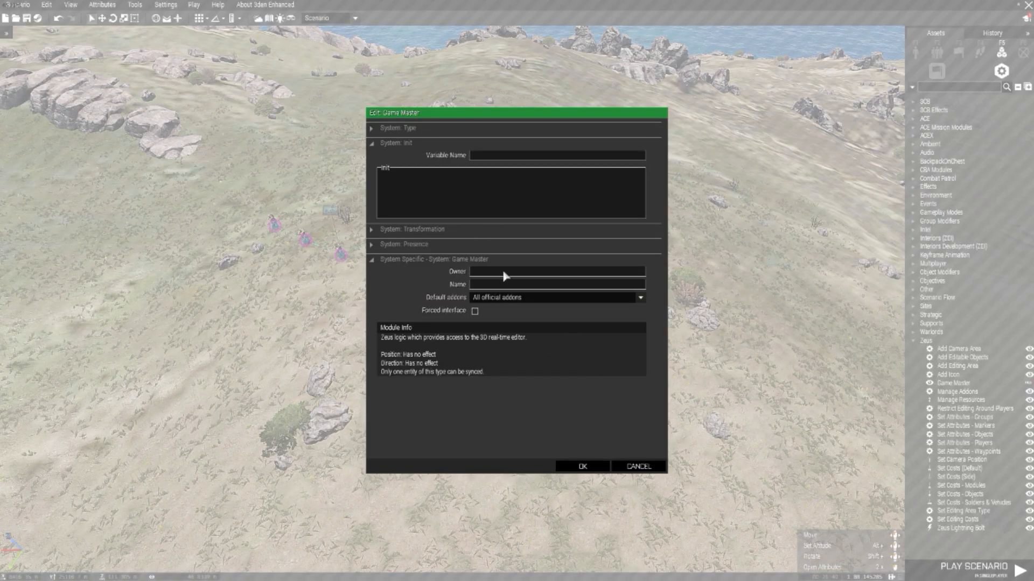
click(479, 277)
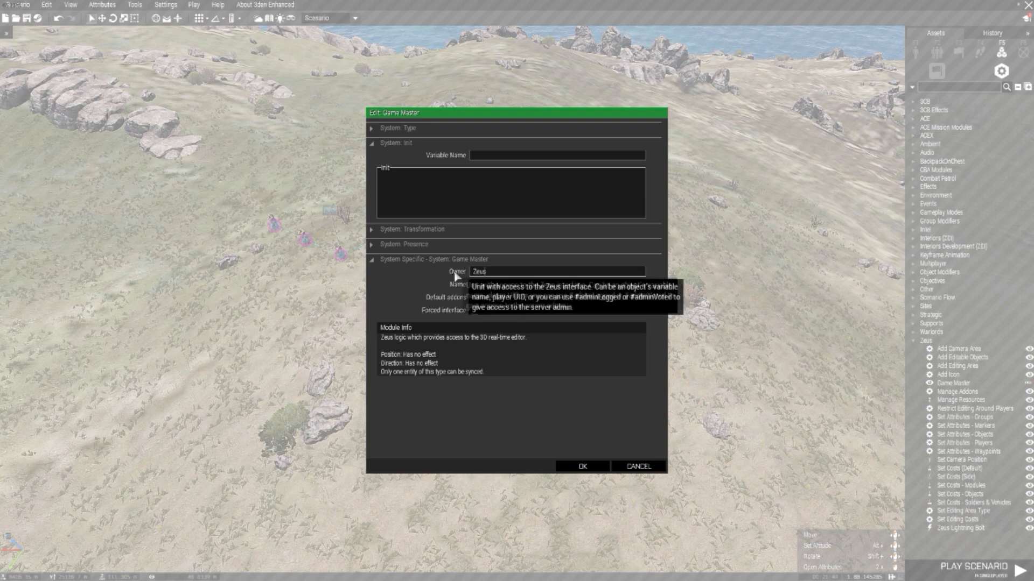
drag(543, 120, 790, 125)
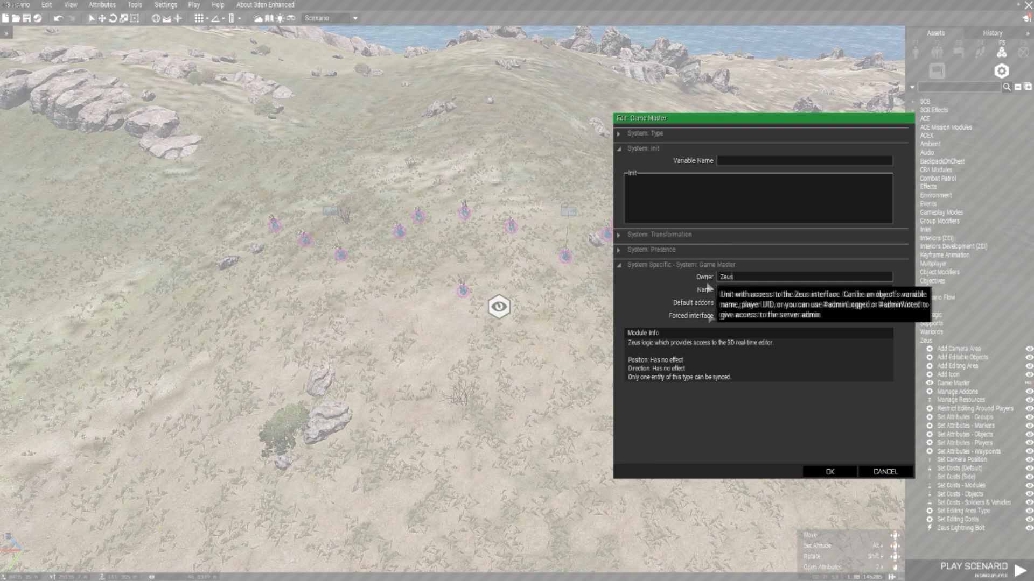
click(829, 472)
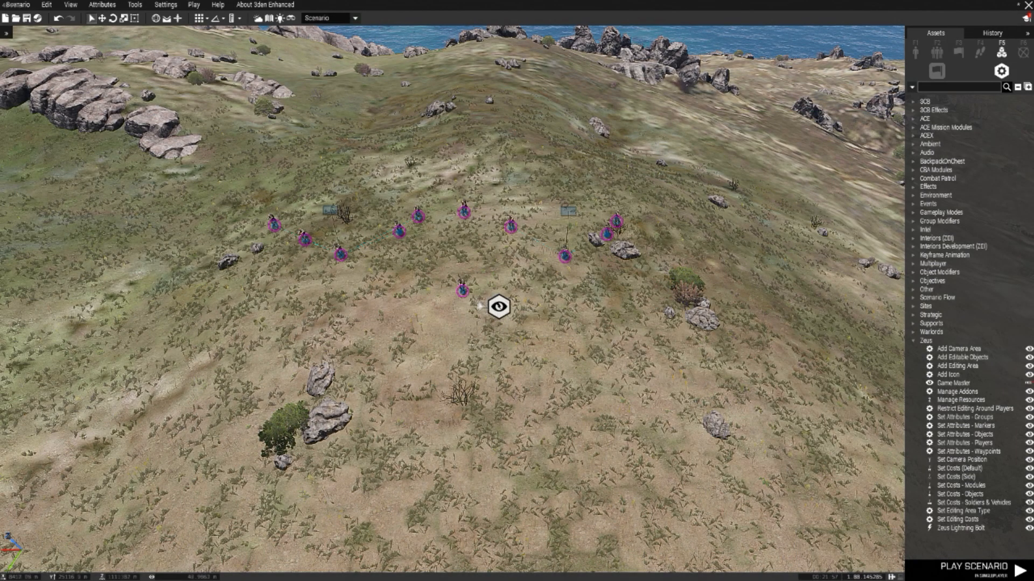
click(455, 289)
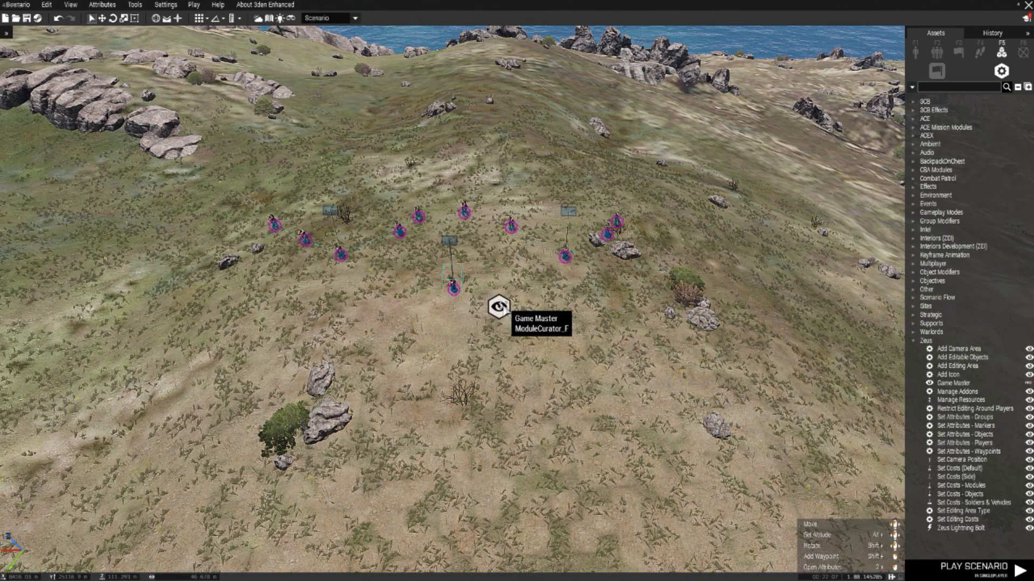
Step: Name the Game Master module's curator "High Command"
double_click(496, 299)
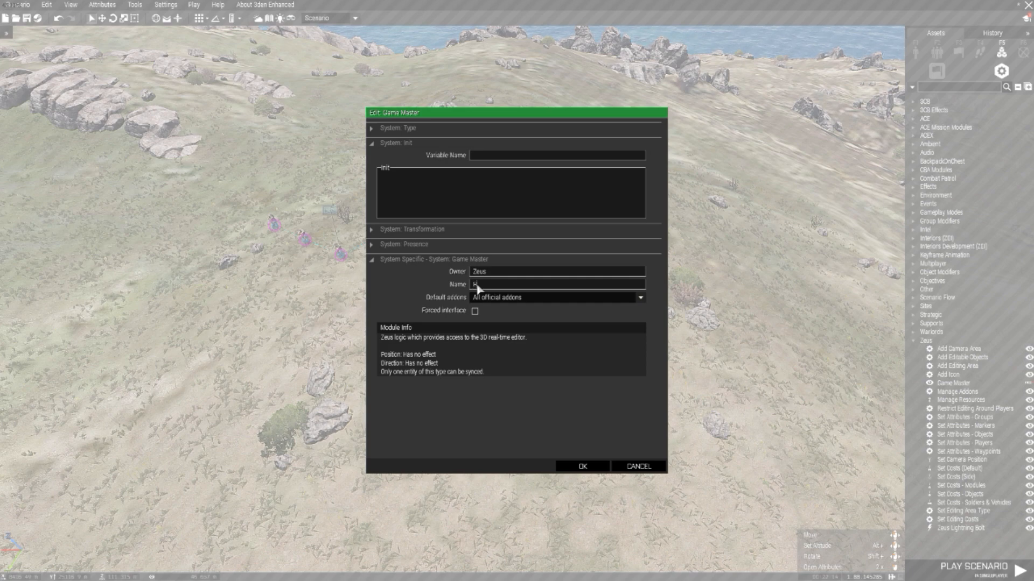
text(COmm)
key(BackSpace)
key(BackSpace)
key(BackSpace)
text(ommand)
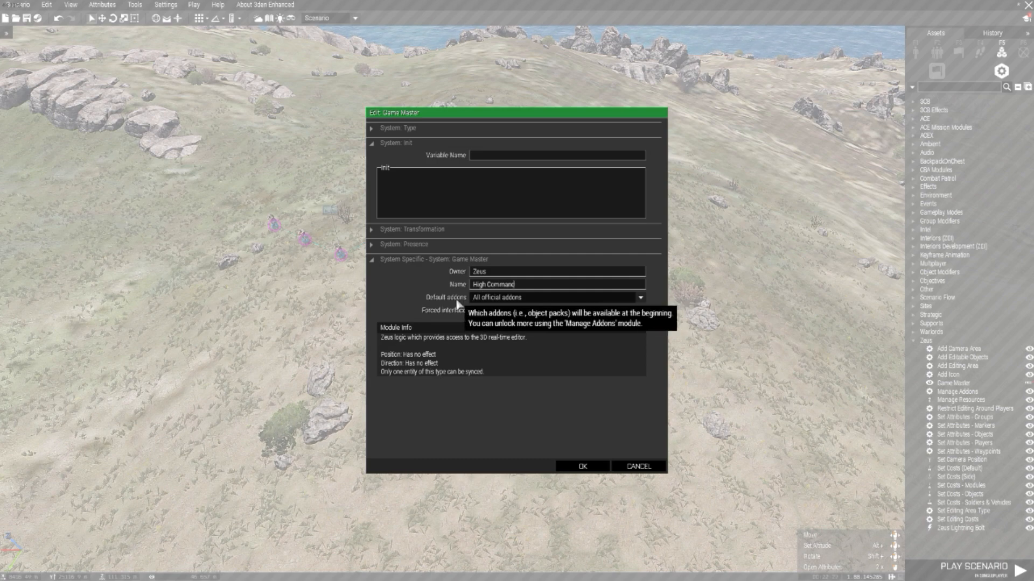
Step: Set the Game Master module's default addons to All addons (including unofficial ones), accept its attributes, and clear the selection
click(492, 300)
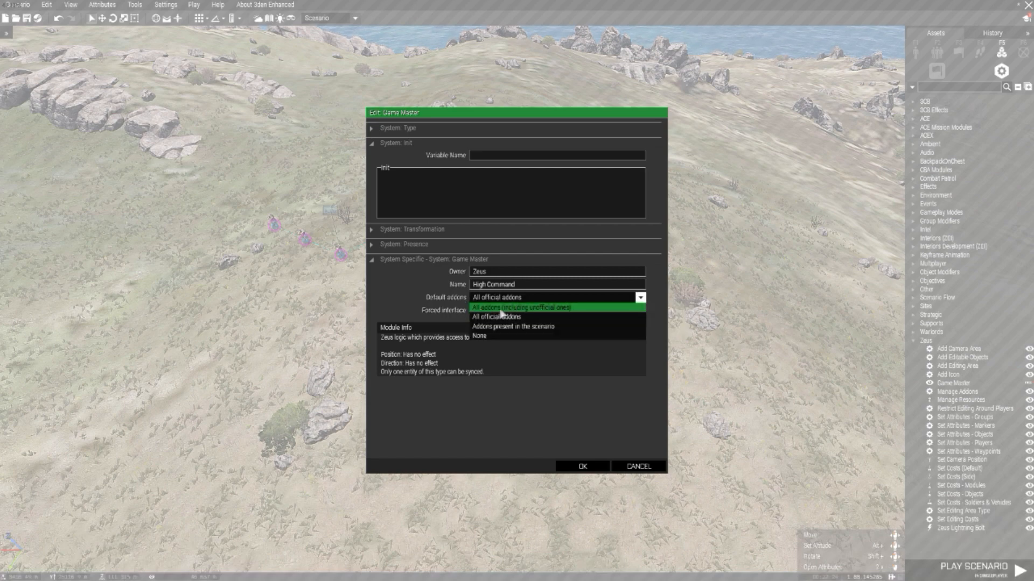
click(562, 307)
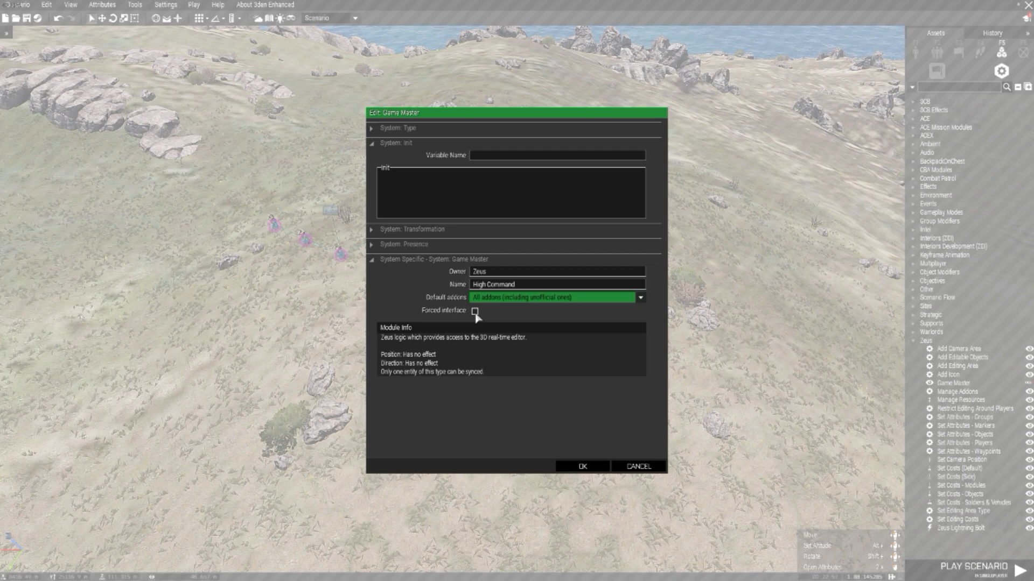
click(583, 466)
drag(500, 305, 452, 273)
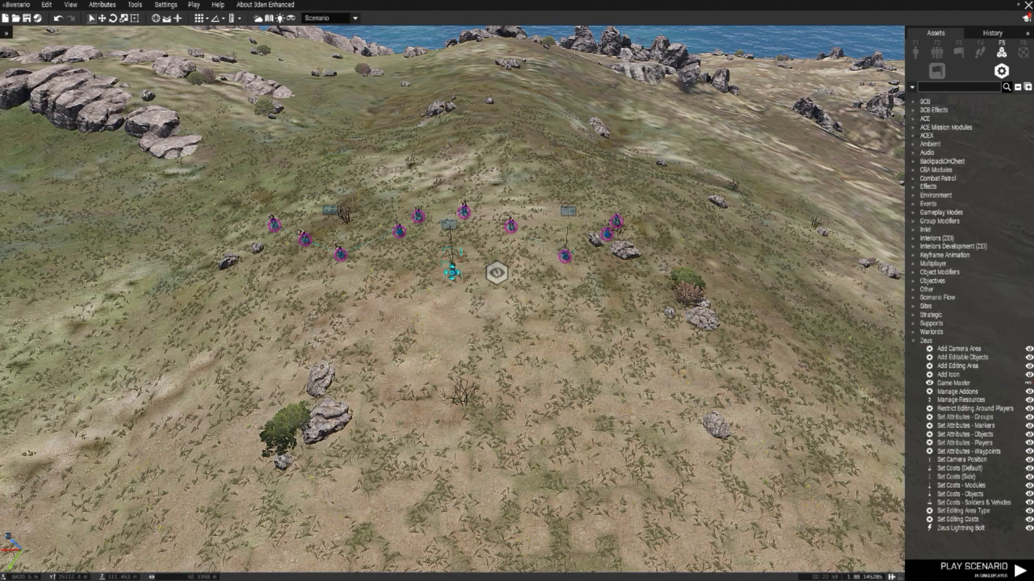
click(457, 330)
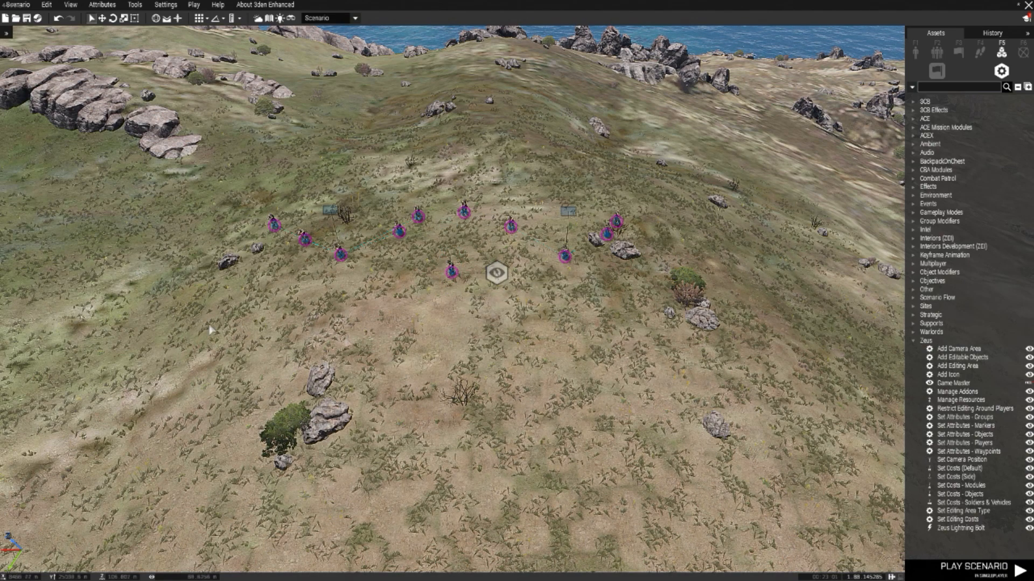
Step: Open the difficulty settings in the game options
click(193, 6)
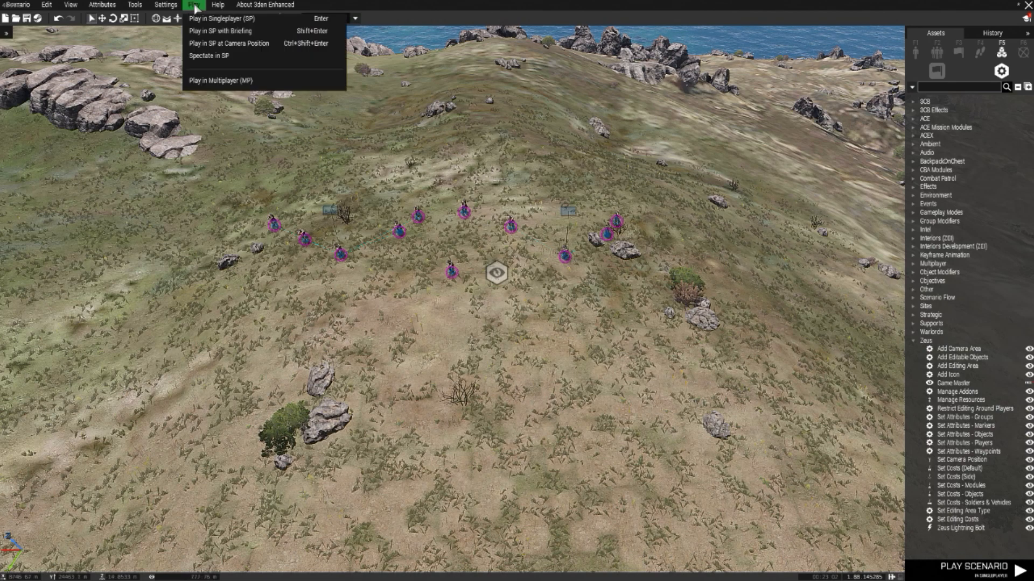
click(167, 8)
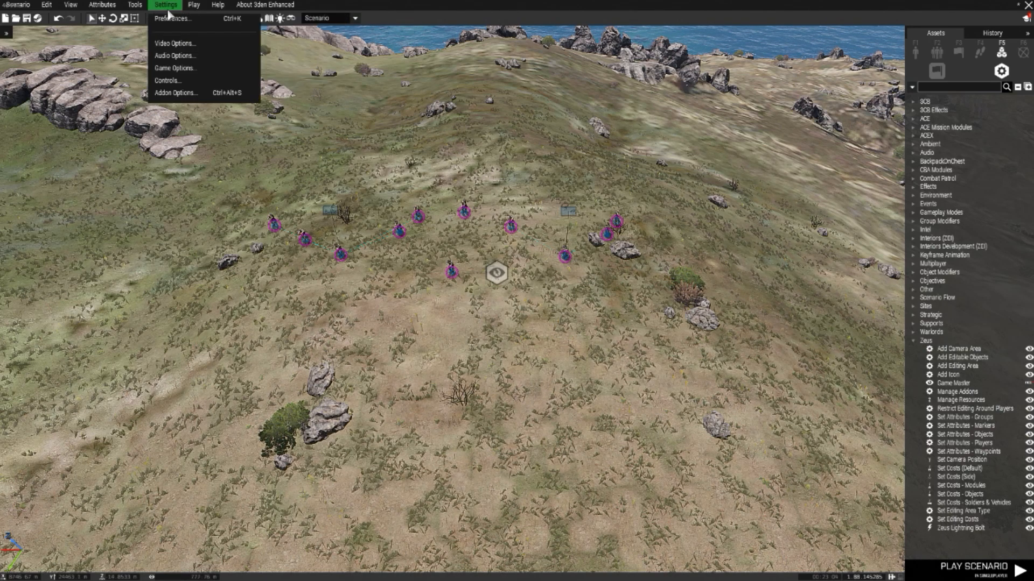
click(171, 72)
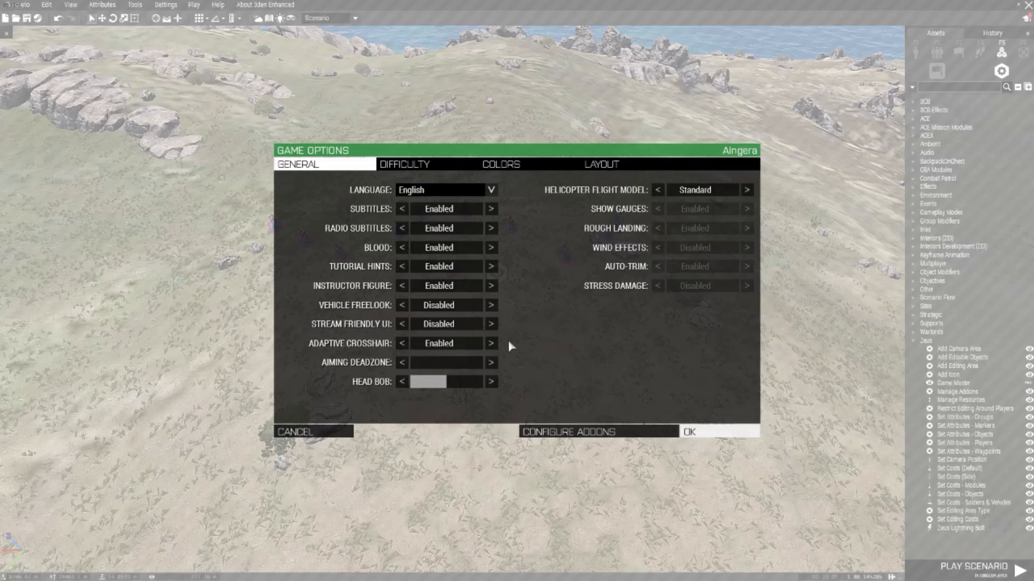
click(425, 168)
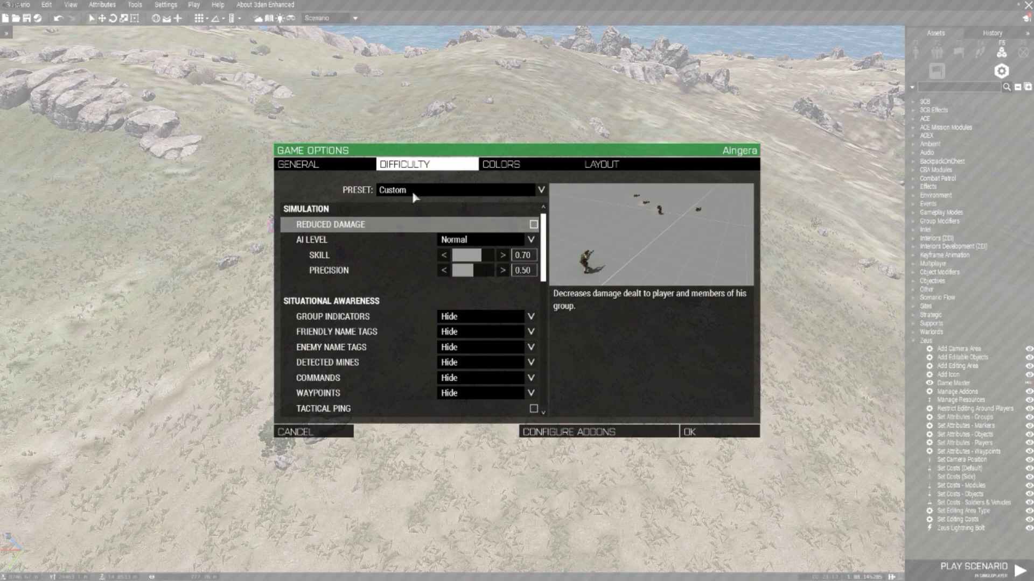
Step: Switch the difficulty preset to Recruit and review its simulation, situational awareness and personal awareness settings
click(421, 191)
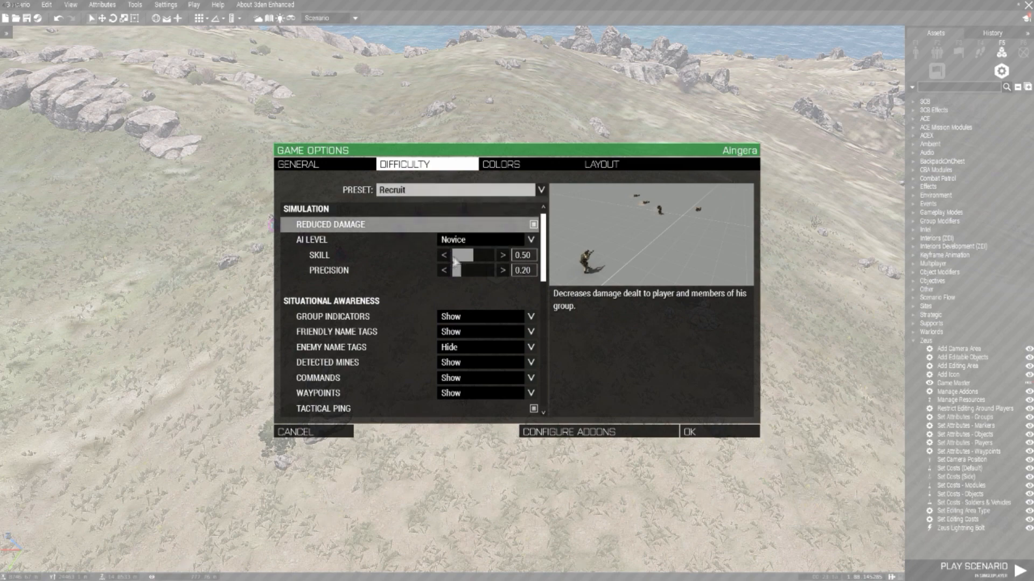
scroll(457, 277, down, 3)
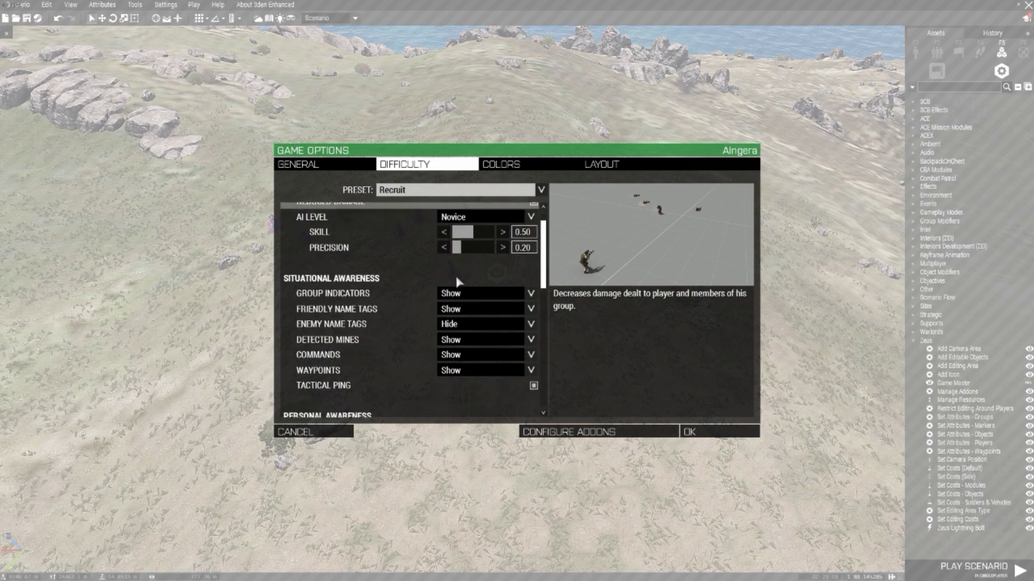
scroll(445, 285, down, 2)
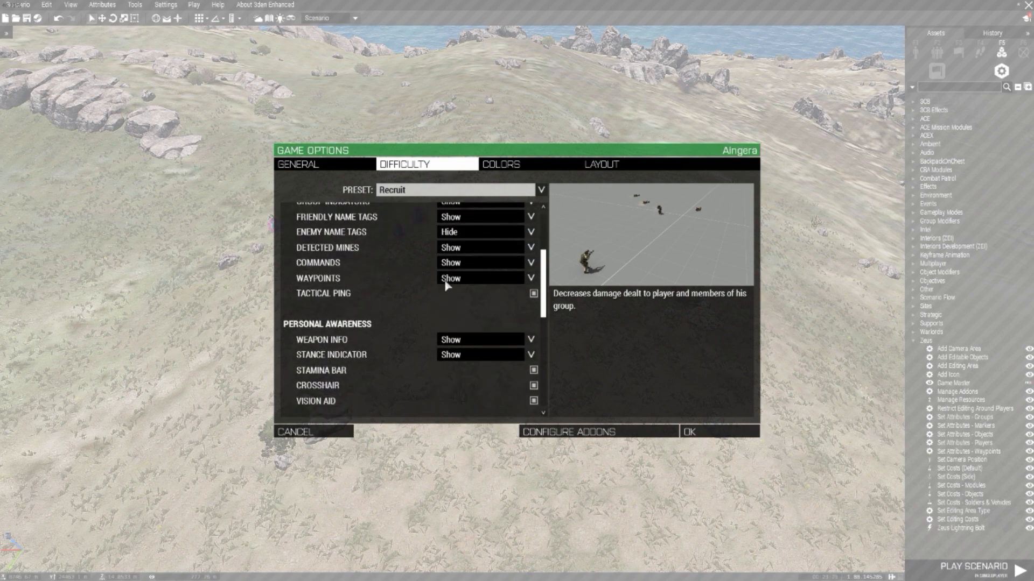
scroll(459, 296, down, 3)
scroll(431, 288, up, 2)
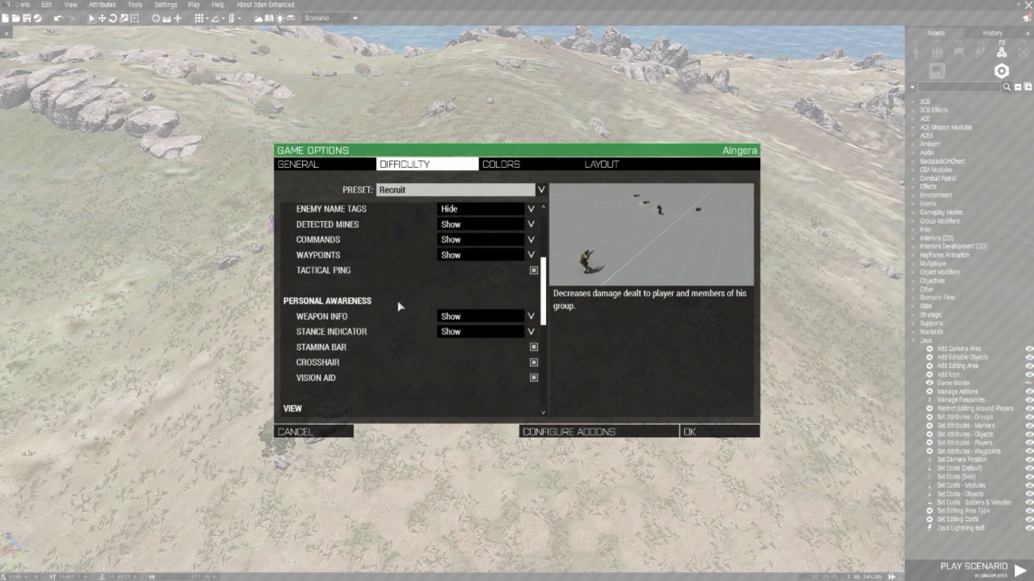
scroll(423, 274, up, 1)
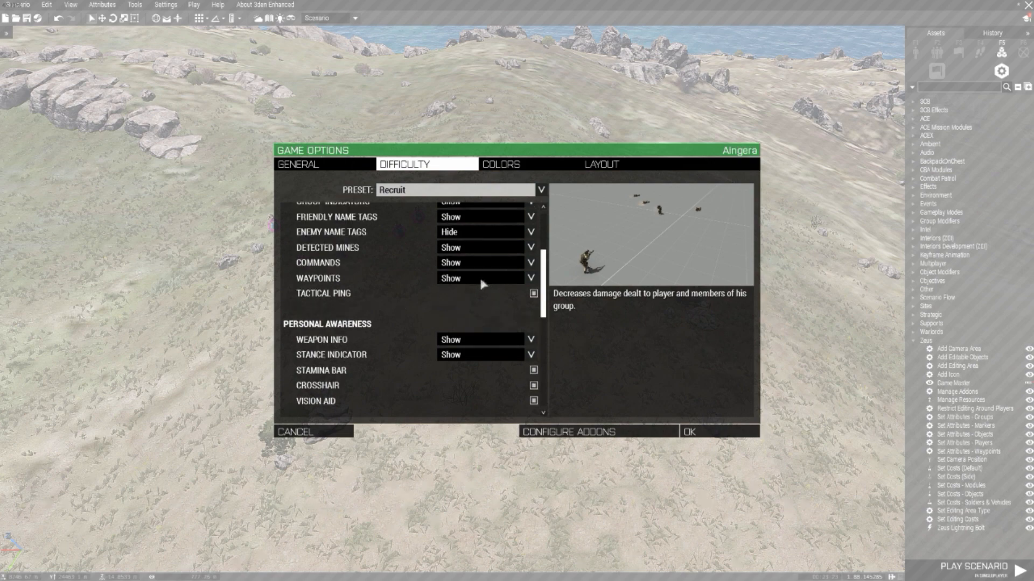
scroll(475, 284, up, 1)
scroll(467, 290, up, 1)
scroll(479, 286, down, 1)
scroll(479, 286, up, 4)
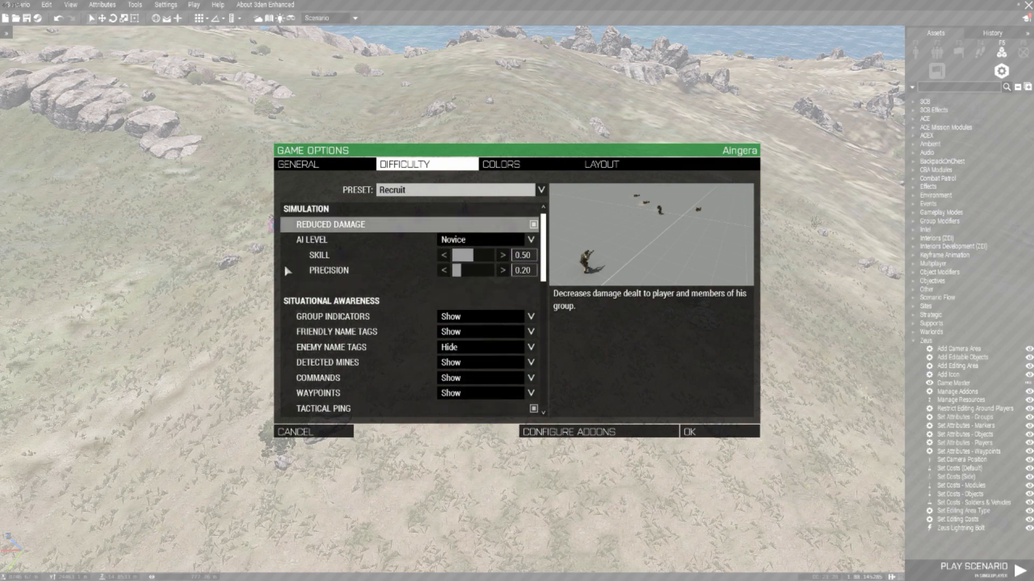
Step: Set the difficulty preset to Custom and choose Normal as the AI level
click(445, 194)
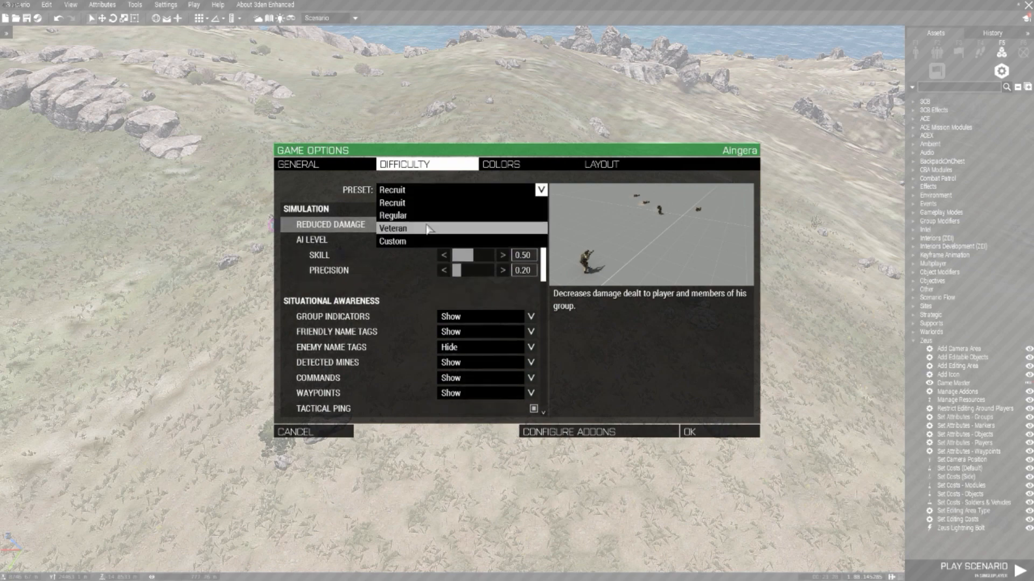
click(404, 242)
scroll(478, 274, down, 2)
scroll(477, 276, up, 2)
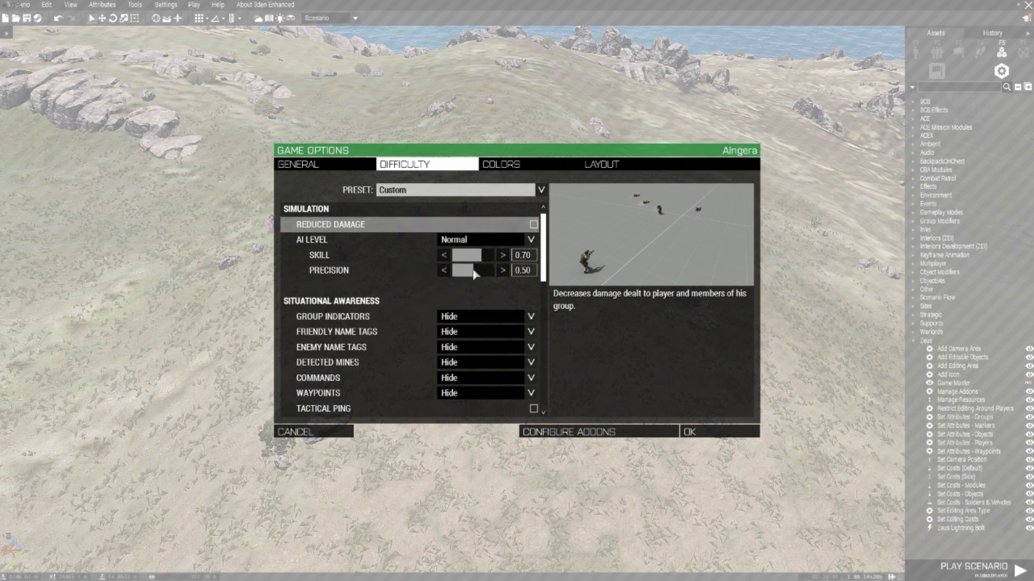
scroll(475, 273, down, 2)
scroll(473, 272, up, 2)
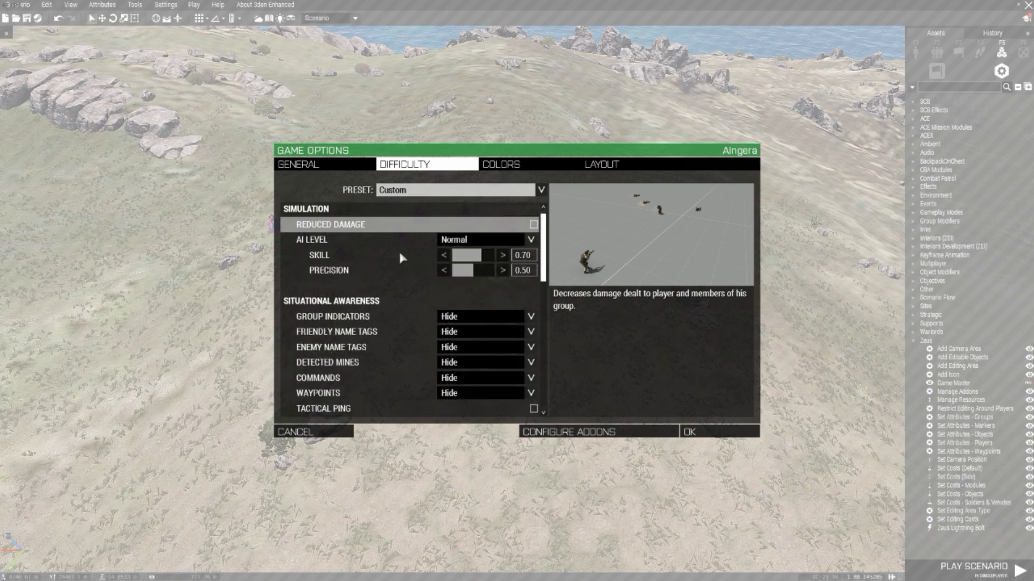
click(468, 236)
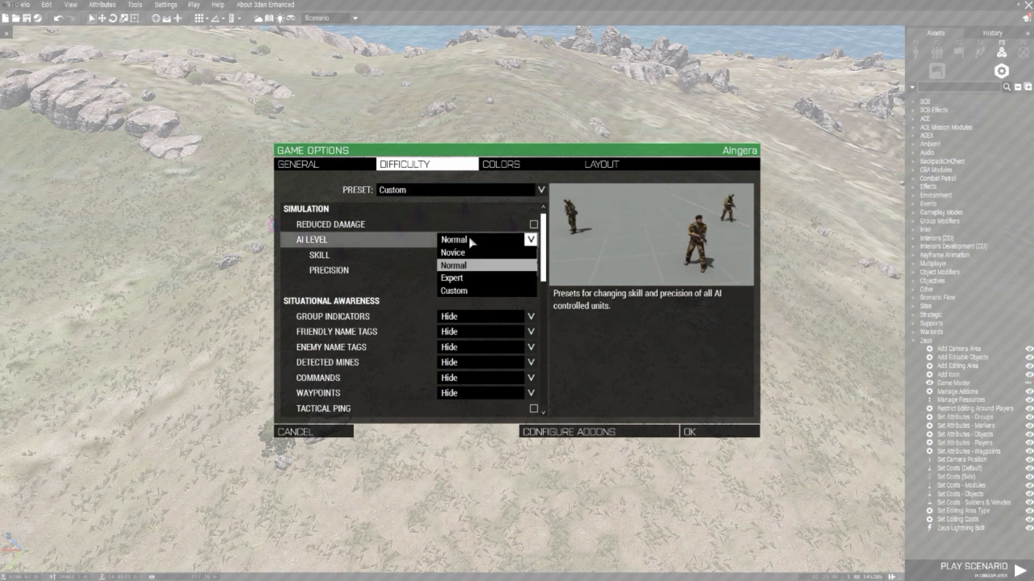
click(461, 267)
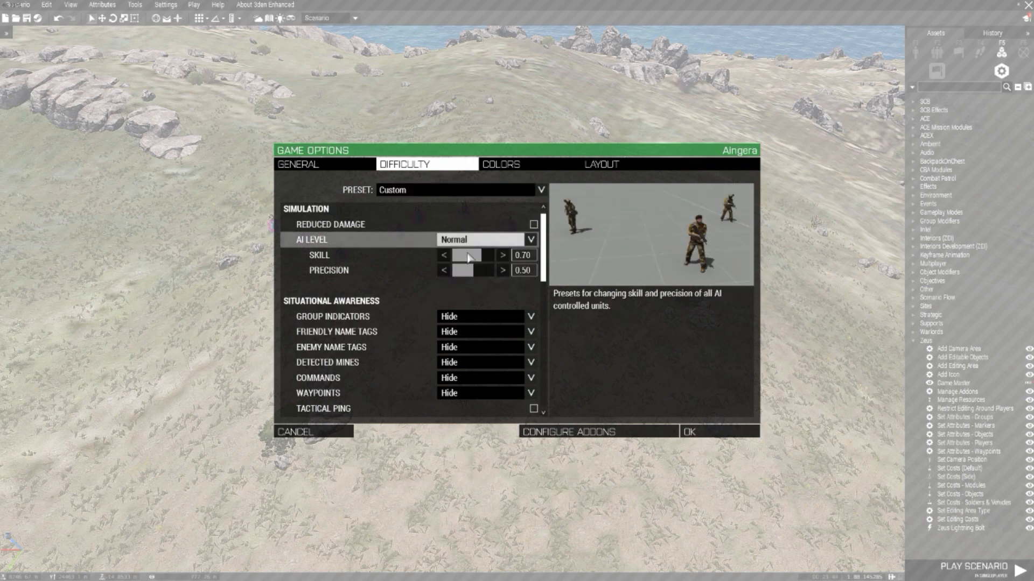
Step: Review the Custom preset's awareness, view, multiplayer, extended map content and miscellaneous settings
scroll(431, 269, down, 2)
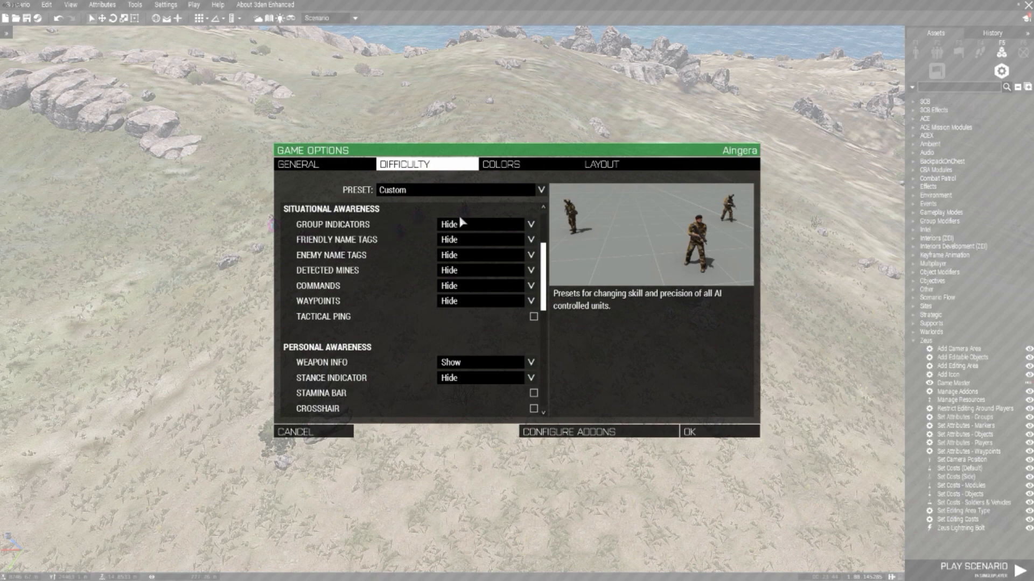
scroll(464, 232, down, 1)
scroll(464, 283, up, 3)
scroll(471, 305, down, 3)
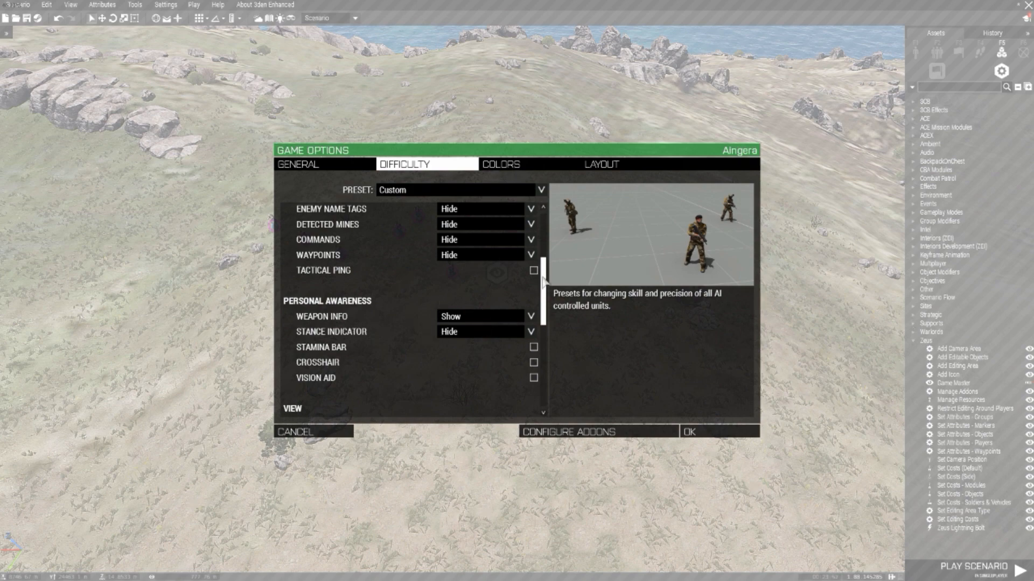
scroll(542, 280, down, 4)
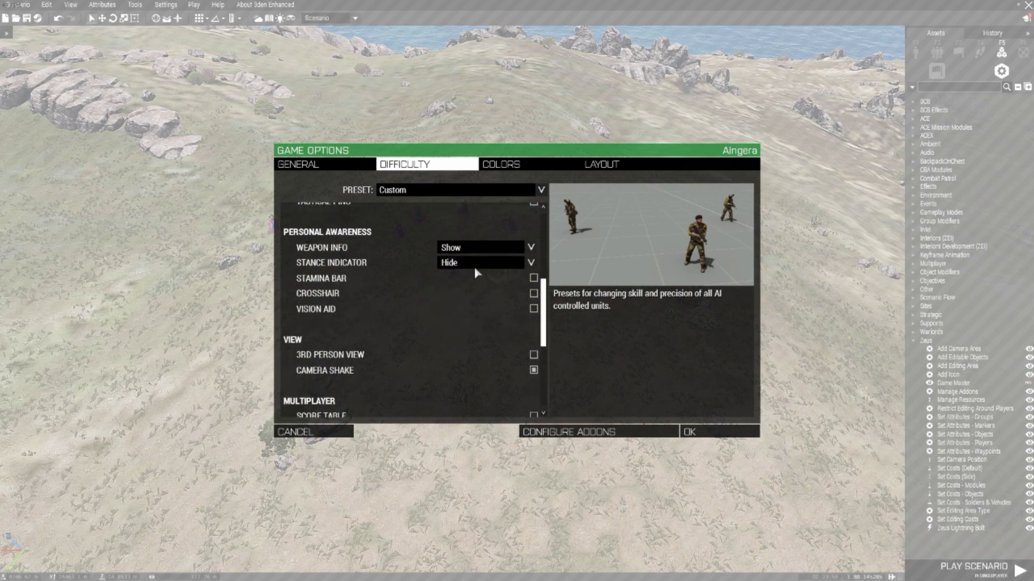
scroll(499, 286, down, 3)
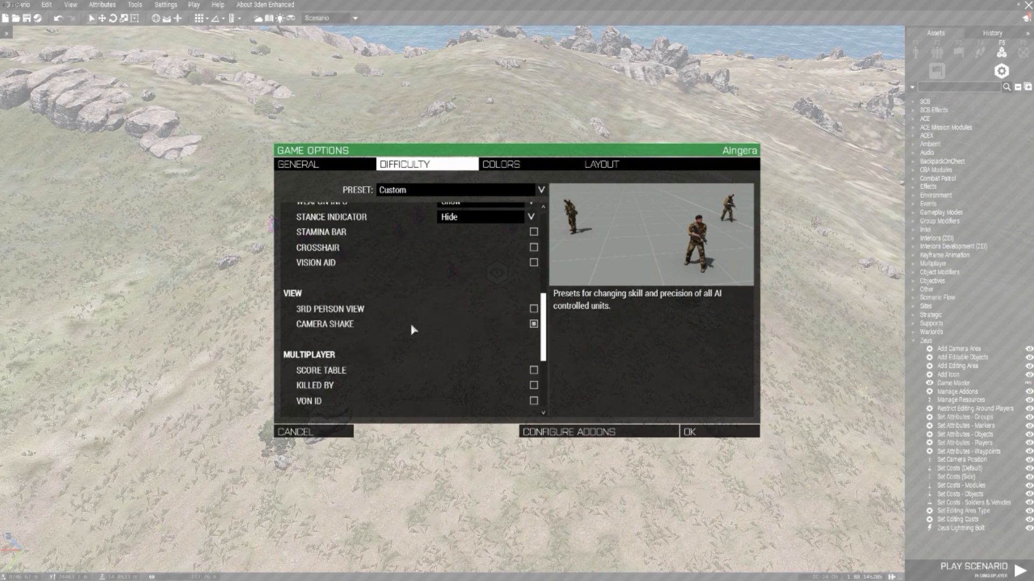
scroll(461, 323, down, 3)
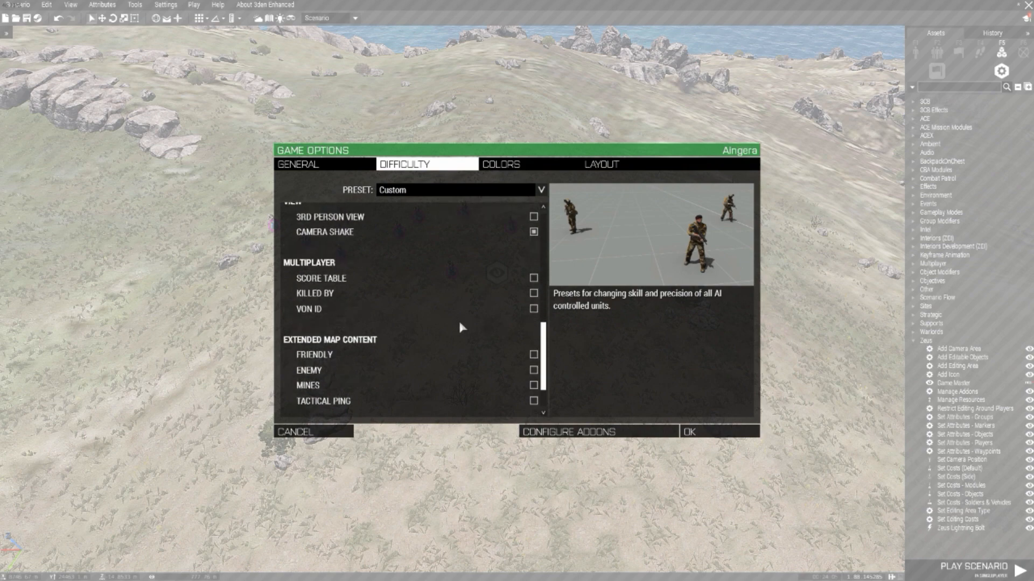
scroll(504, 298, down, 2)
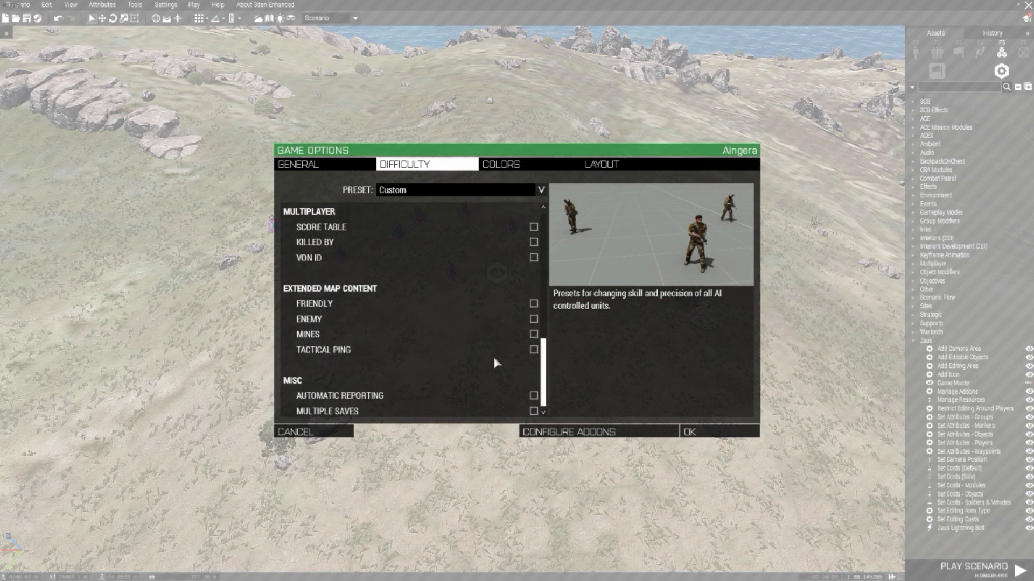
scroll(496, 363, up, 3)
Step: Toggle the camera shake setting and accept the game options
click(533, 273)
scroll(460, 327, up, 5)
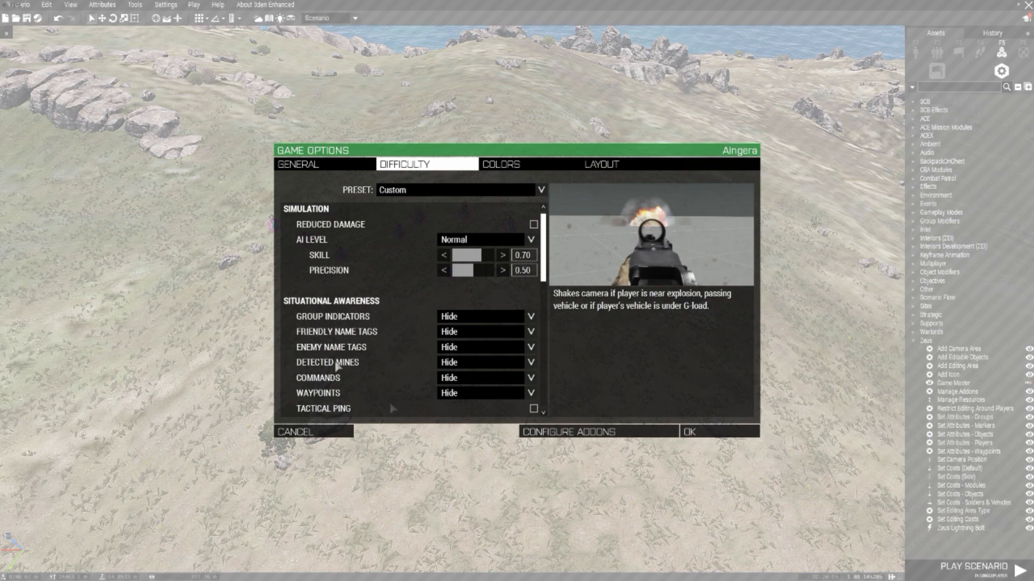
click(711, 440)
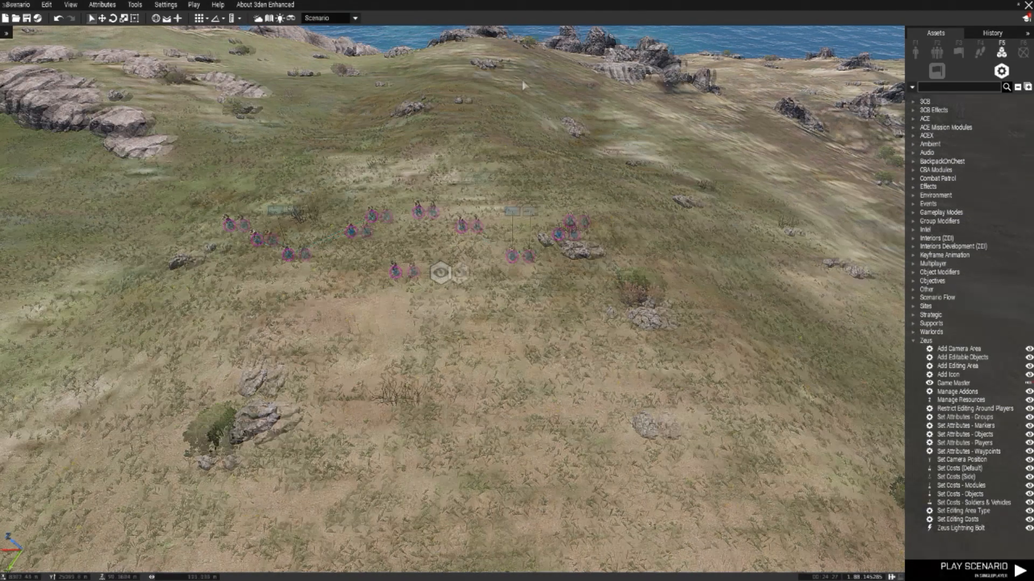
Step: Move the Game Master module slightly closer to the squads, just behind the High Command Team Leader
key(a)
key(d)
drag(481, 273, 459, 246)
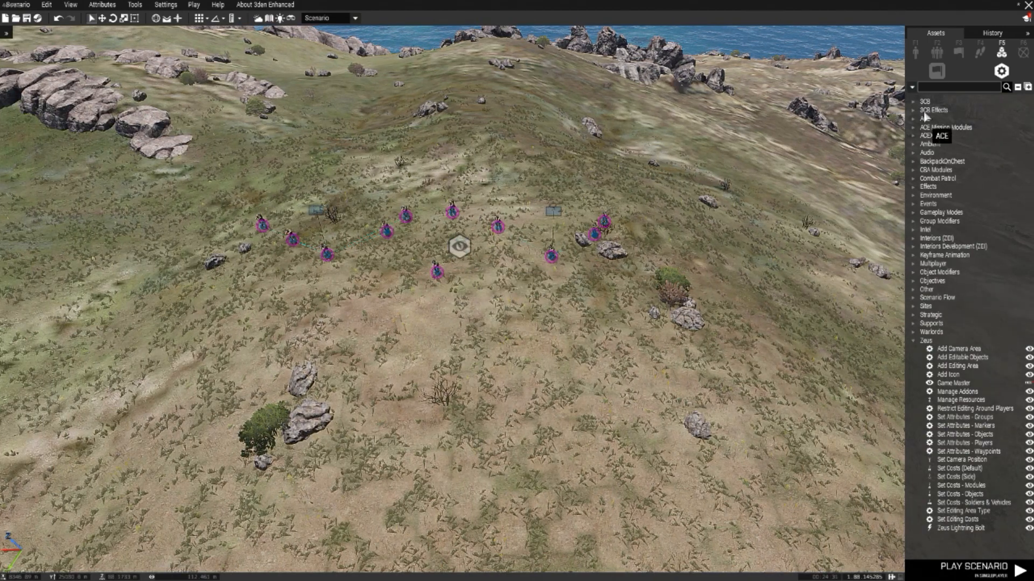
Step: Search the modules for "fort" and place the ACEX Fortify module on open ground in front of the squads
click(913, 340)
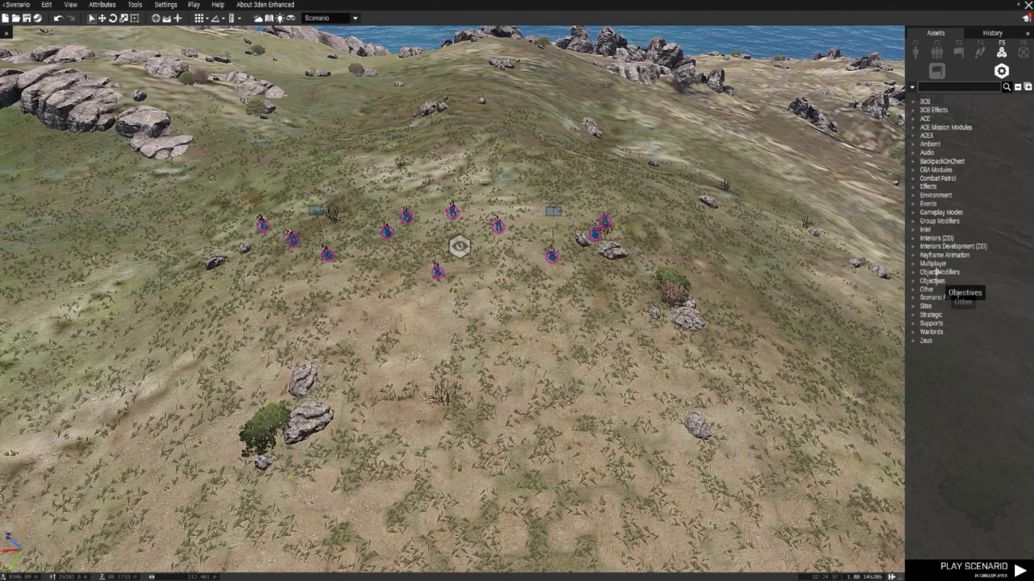
click(942, 88)
text(forty)
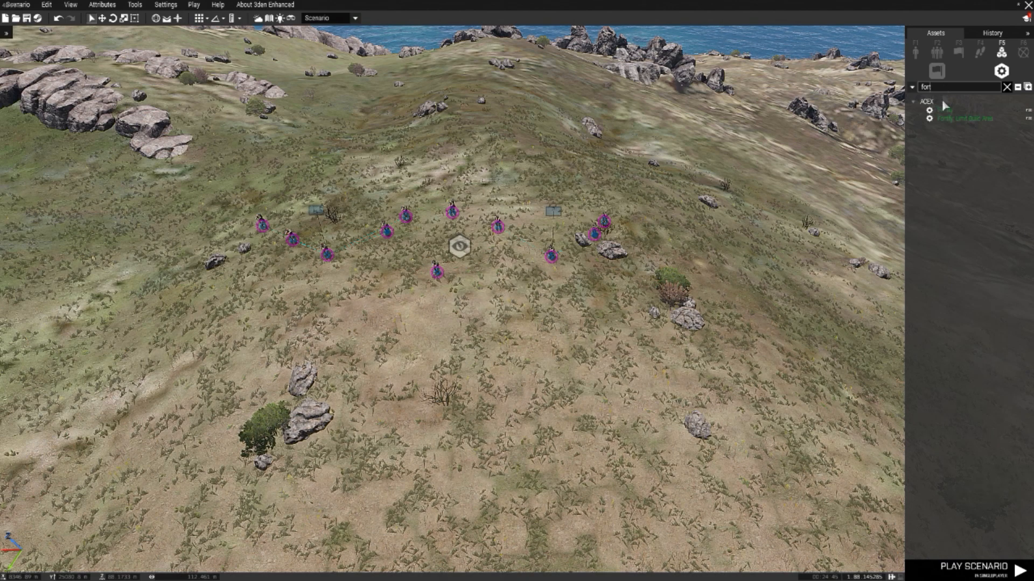
click(947, 111)
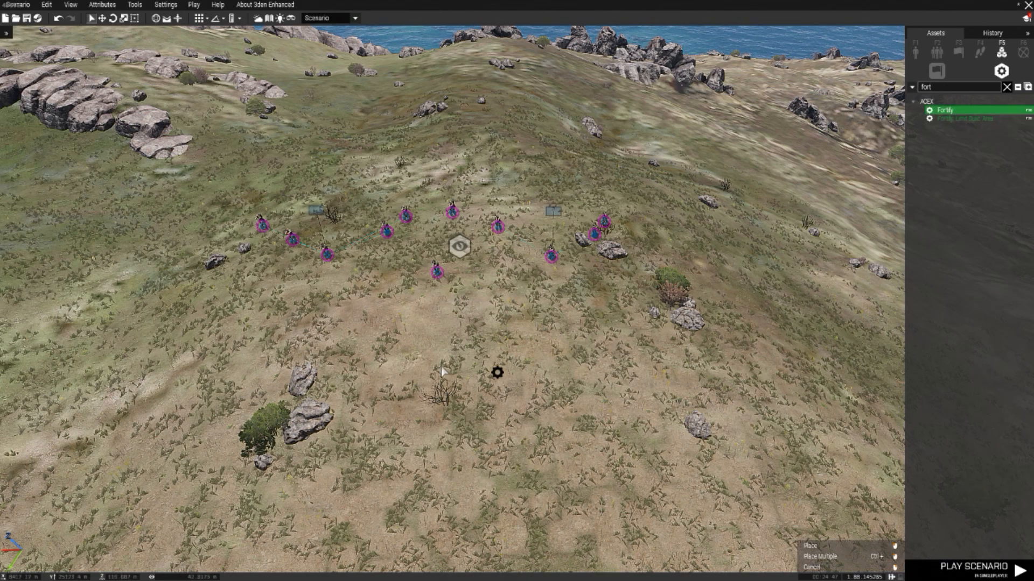
click(482, 313)
Step: Open the Fortify module's attributes and set its side to BLUFOR and its preset to Small
double_click(483, 313)
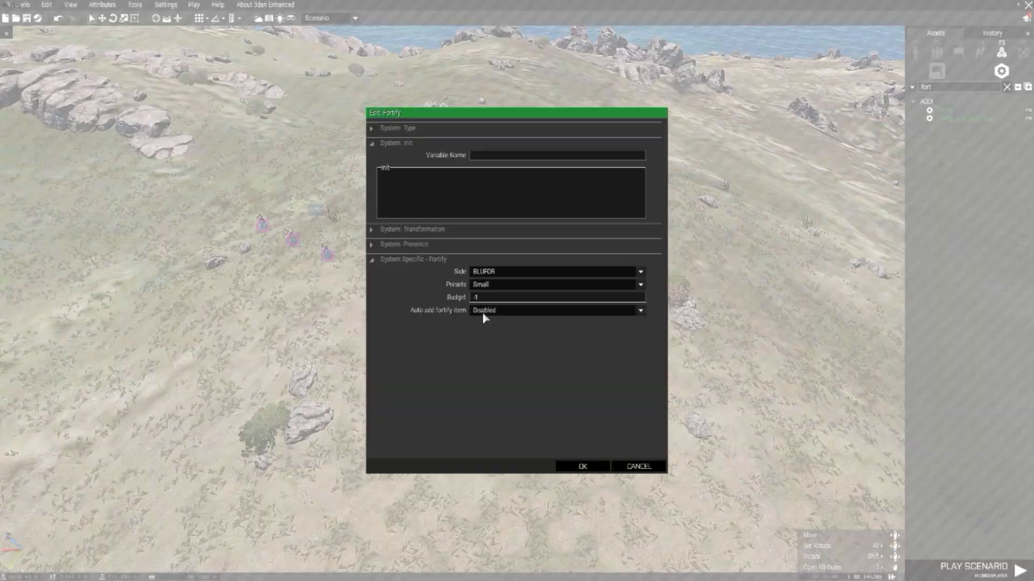
click(500, 273)
click(488, 281)
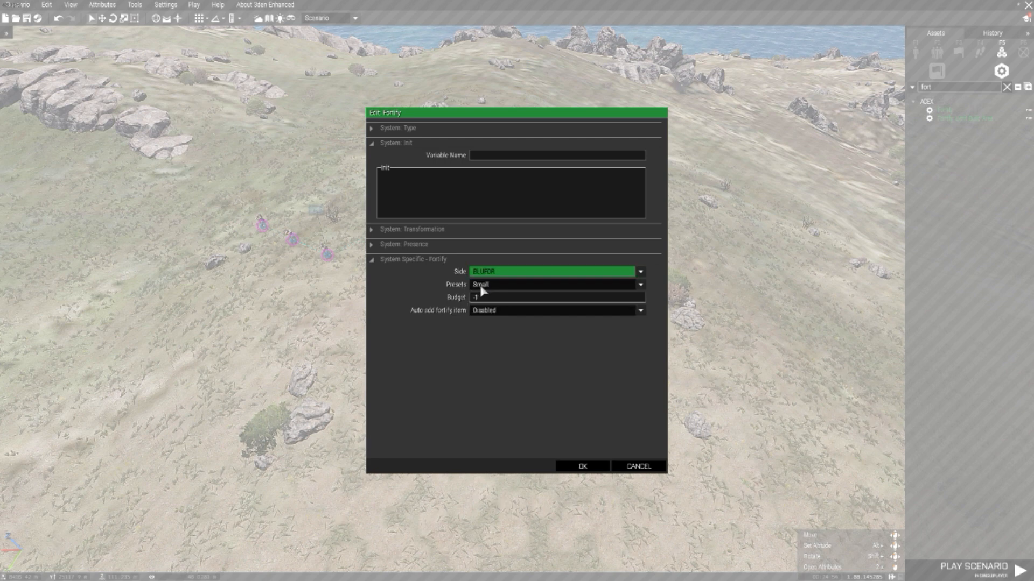
click(485, 285)
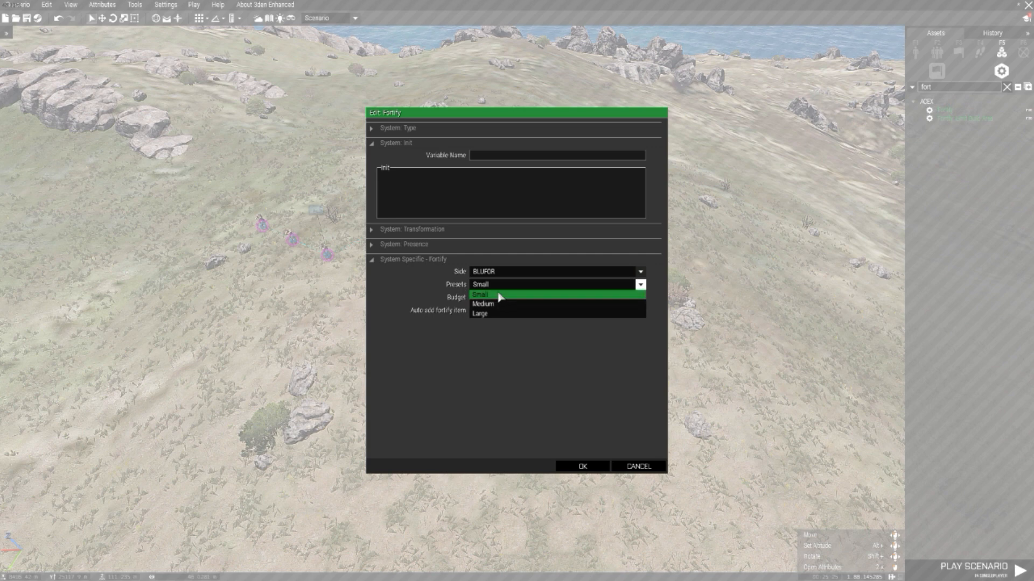
click(500, 295)
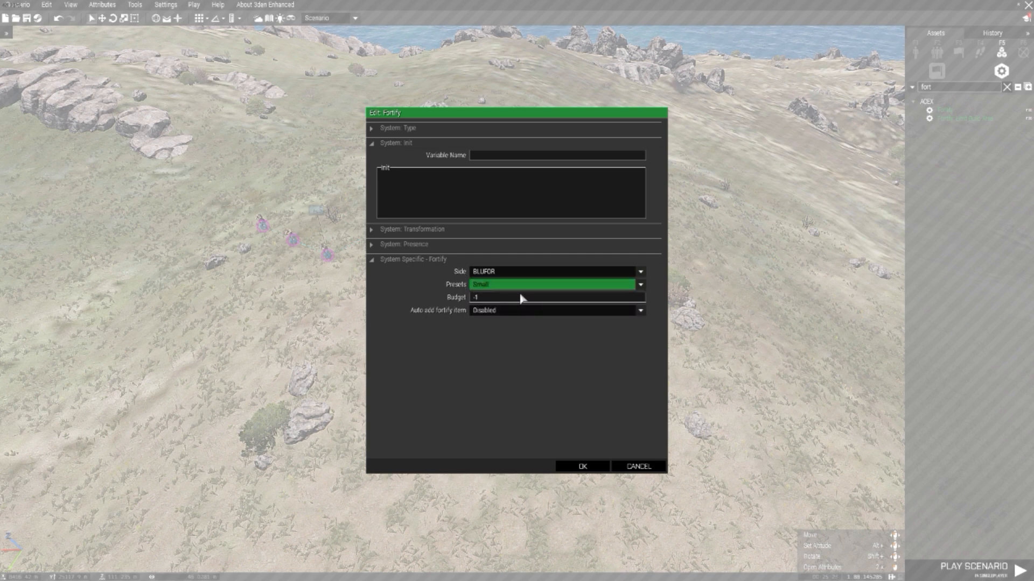
Step: Try the Medium and Large presets and a larger budget for the Fortify module
click(478, 298)
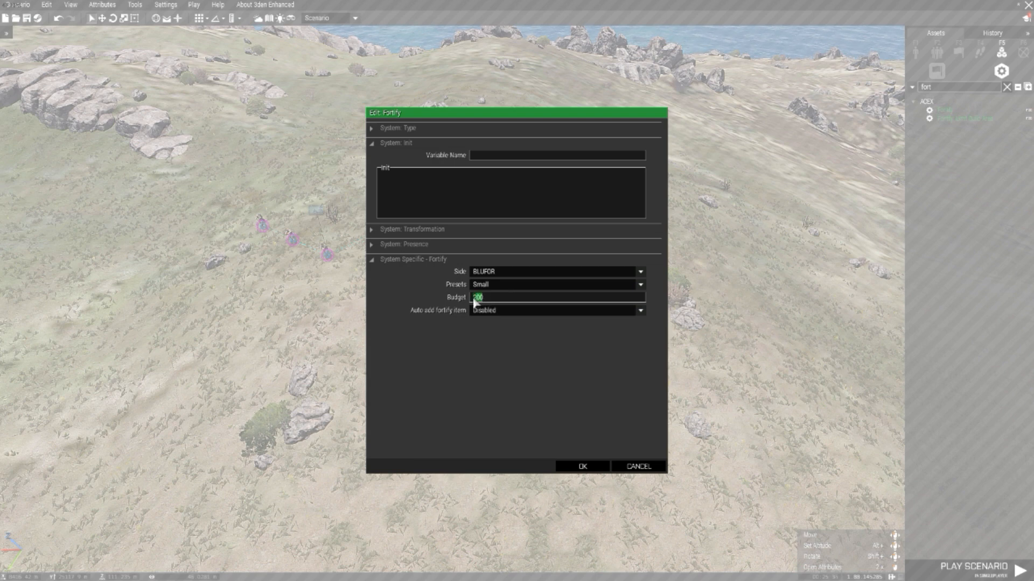
click(501, 289)
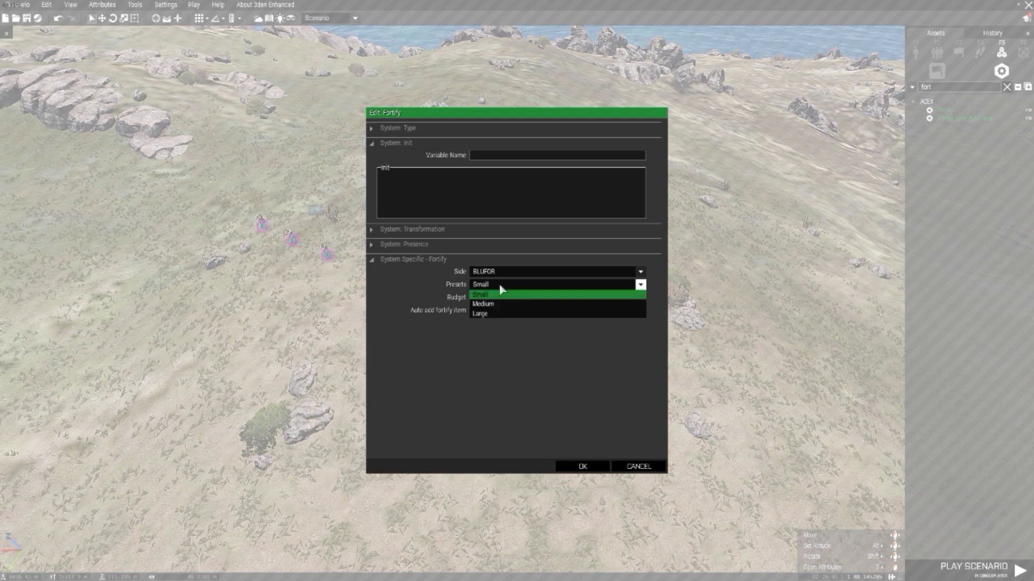
click(484, 303)
key(Tab)
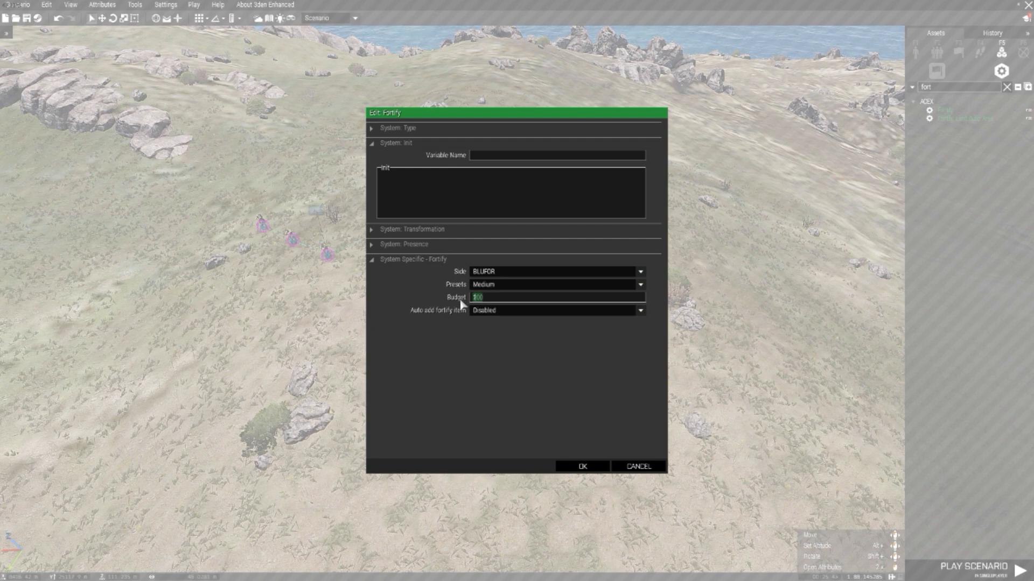
click(484, 288)
click(491, 309)
key(Tab)
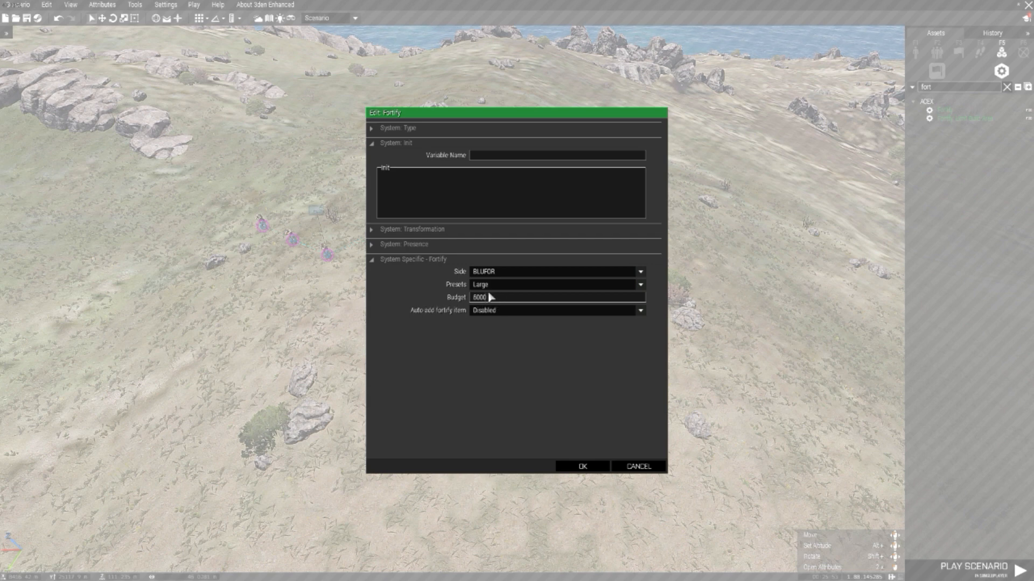
Step: Set the Fortify module's budget to 200 and its preset to Small
drag(487, 298, 454, 297)
text(200)
click(481, 287)
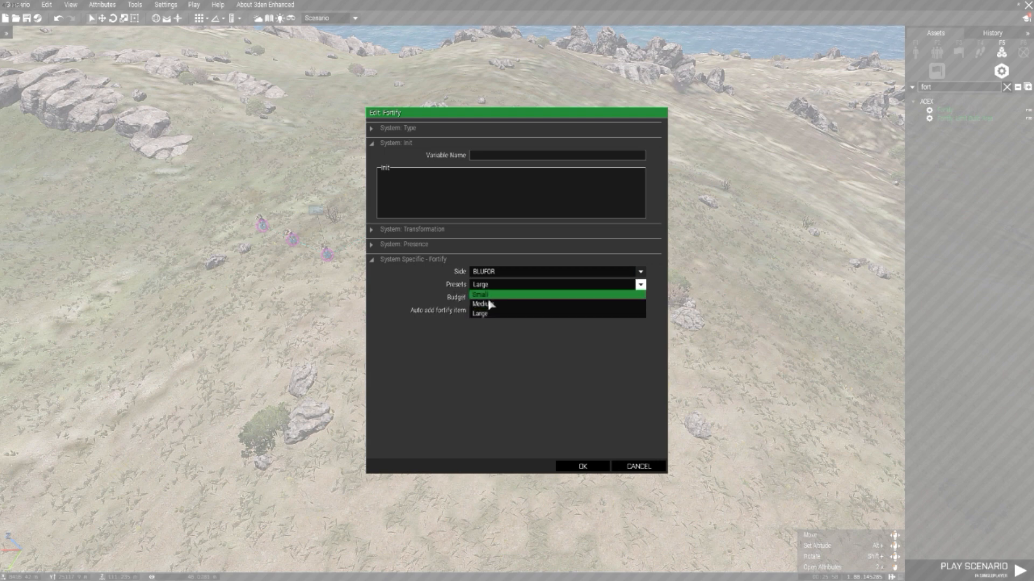
click(488, 297)
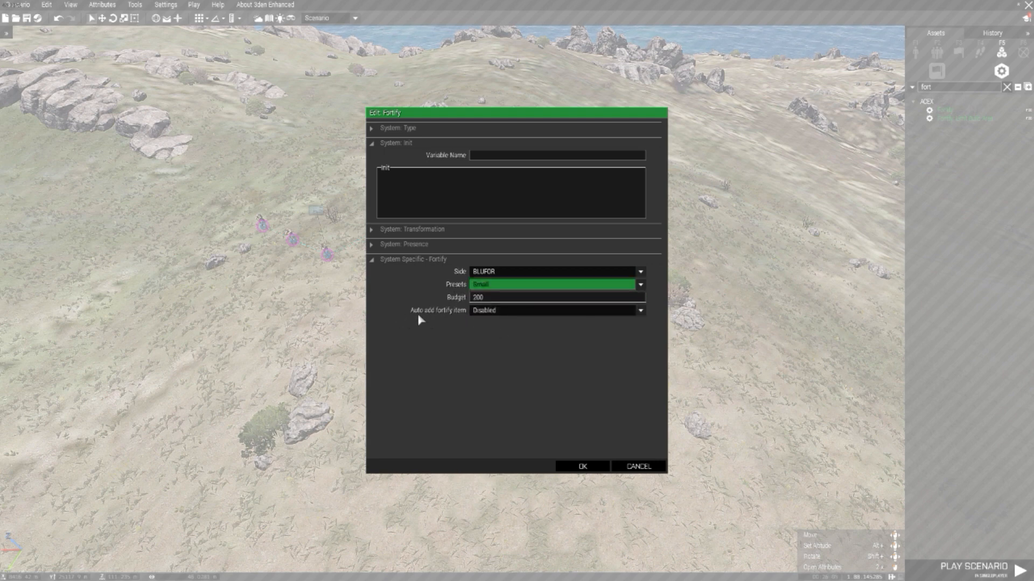
Step: Set the automatic adding of the fortify item to Disabled and accept the Fortify module's attributes
click(495, 313)
click(490, 335)
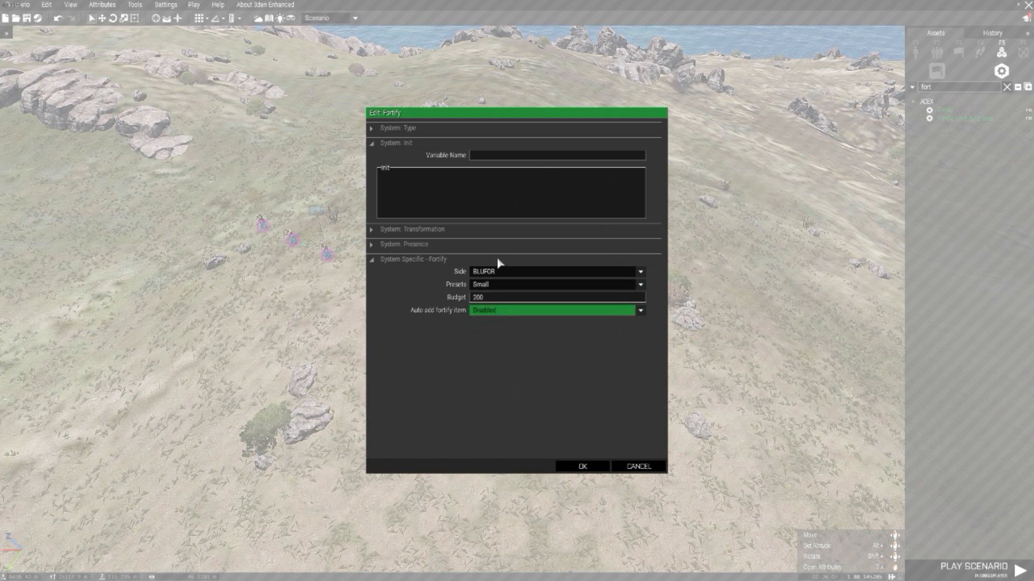
click(510, 316)
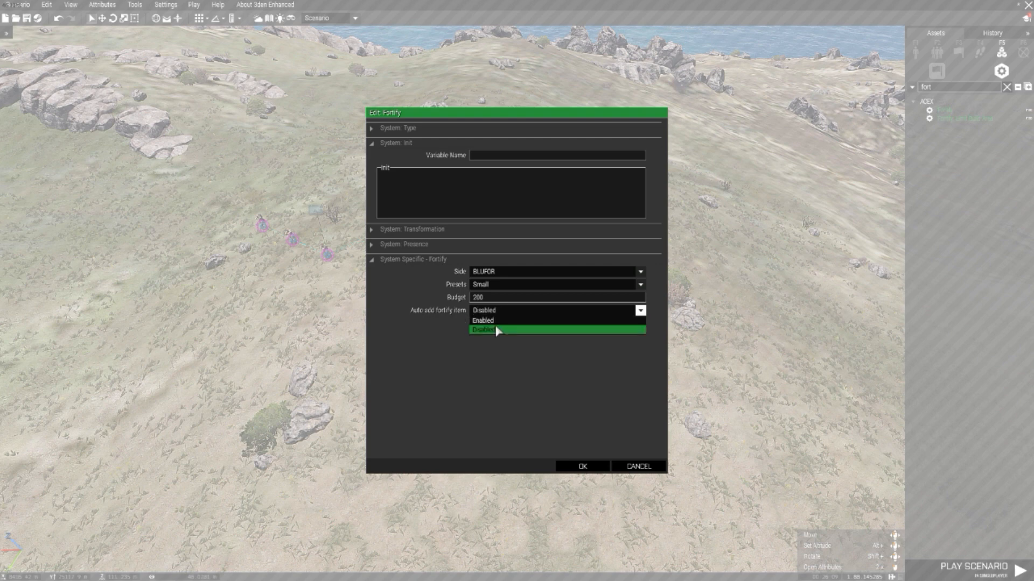
click(493, 331)
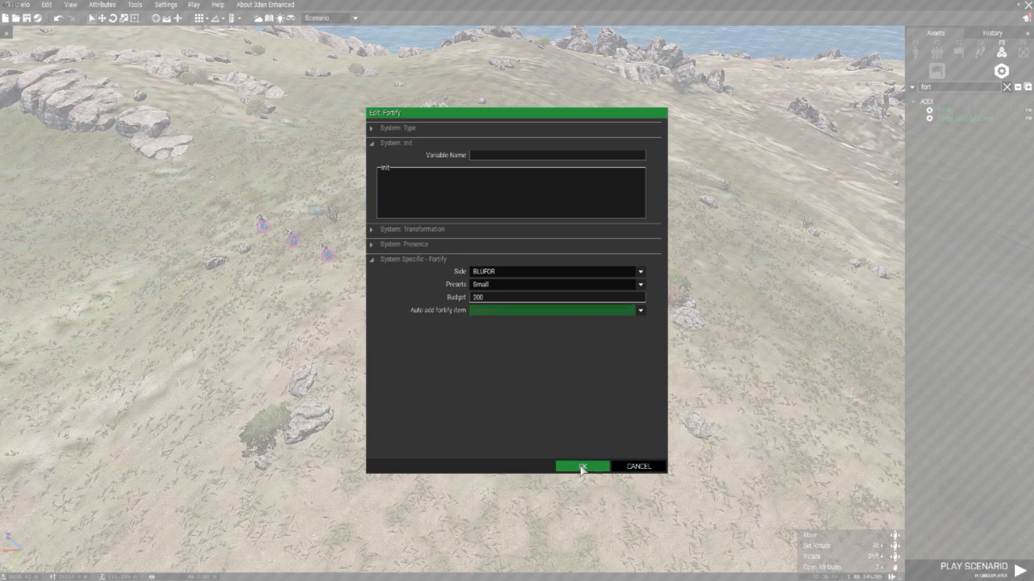
click(582, 467)
Step: Move the Game Master module closer to the squads and clear the module search
drag(484, 312, 464, 259)
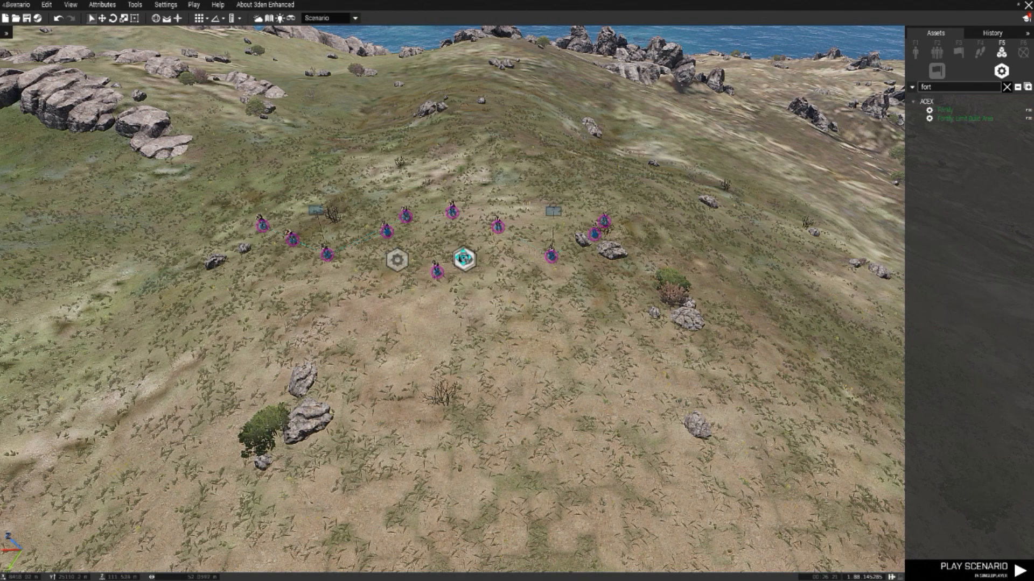
click(1006, 87)
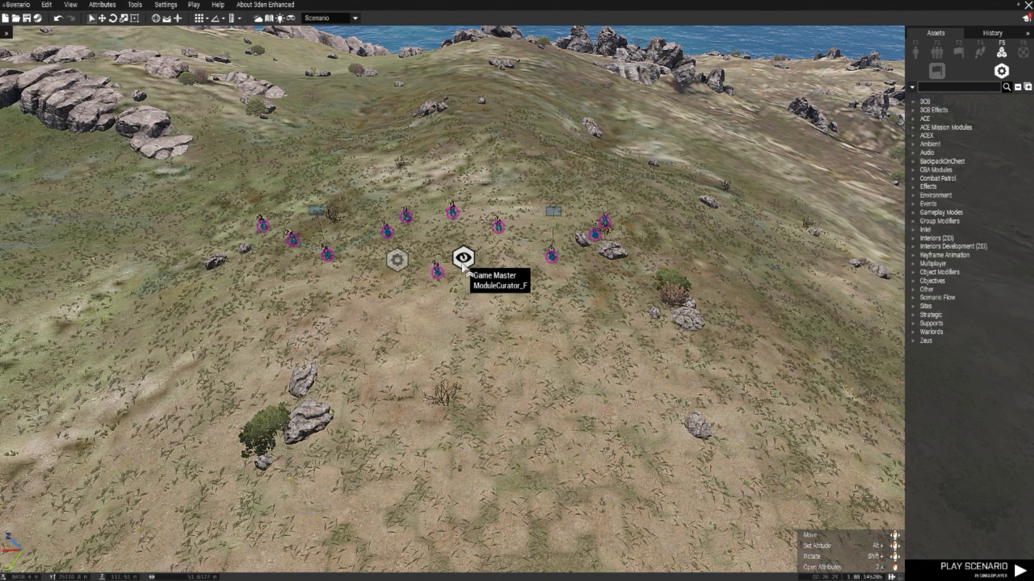
Step: Open the Game Master module's attributes and replace its owner with an admin keyword beginning with "#ad"
double_click(476, 310)
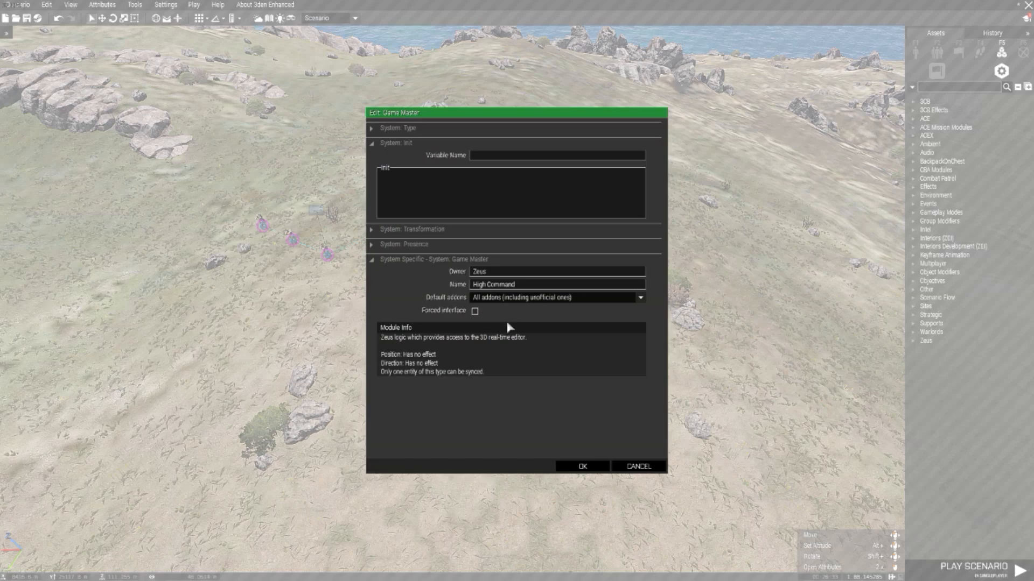
drag(495, 271, 454, 270)
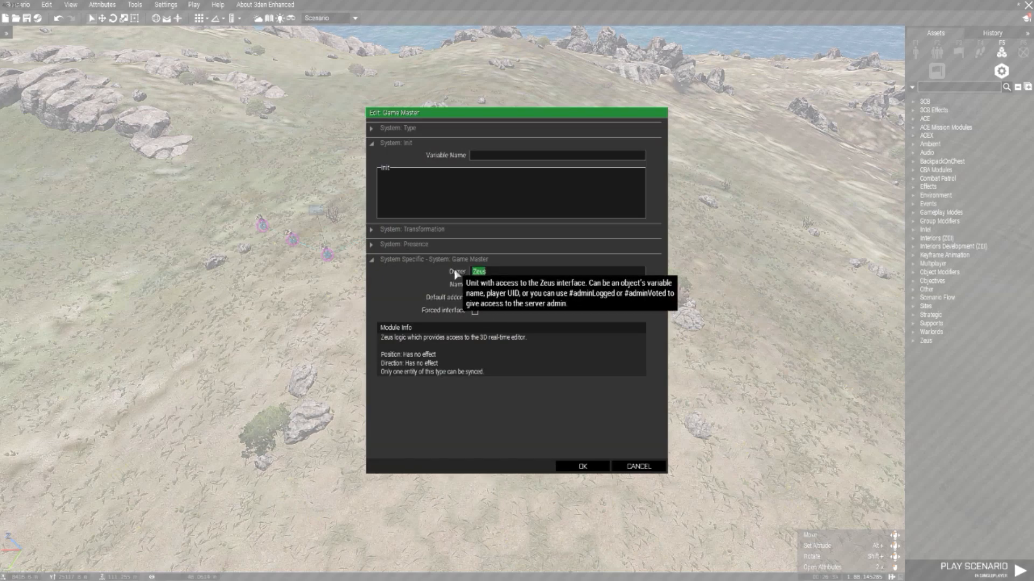
text(#adminLogged)
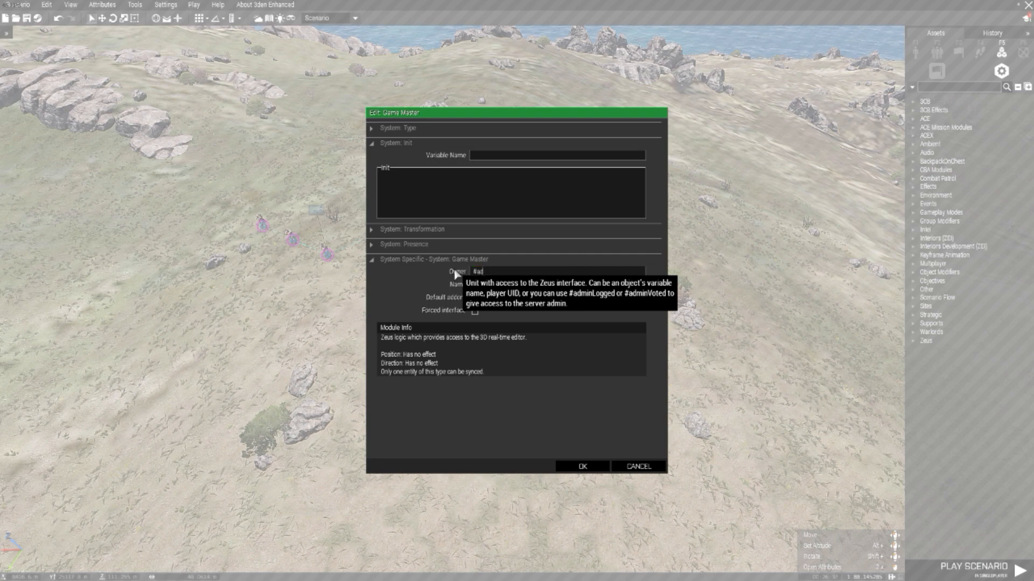
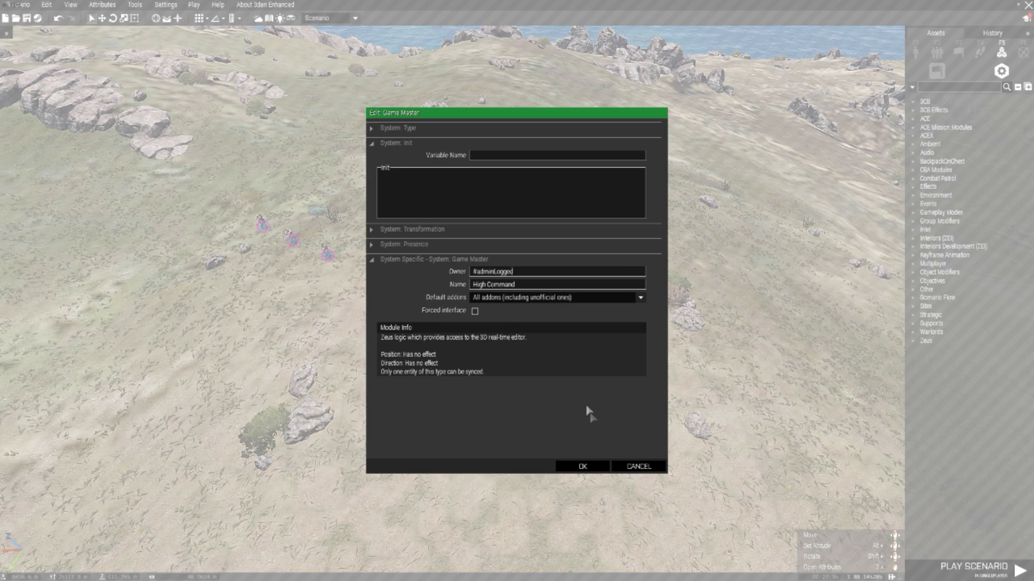
Step: Accept the Game Master's attributes and regroup the Game Master and Fortify modules close to the squads
click(592, 466)
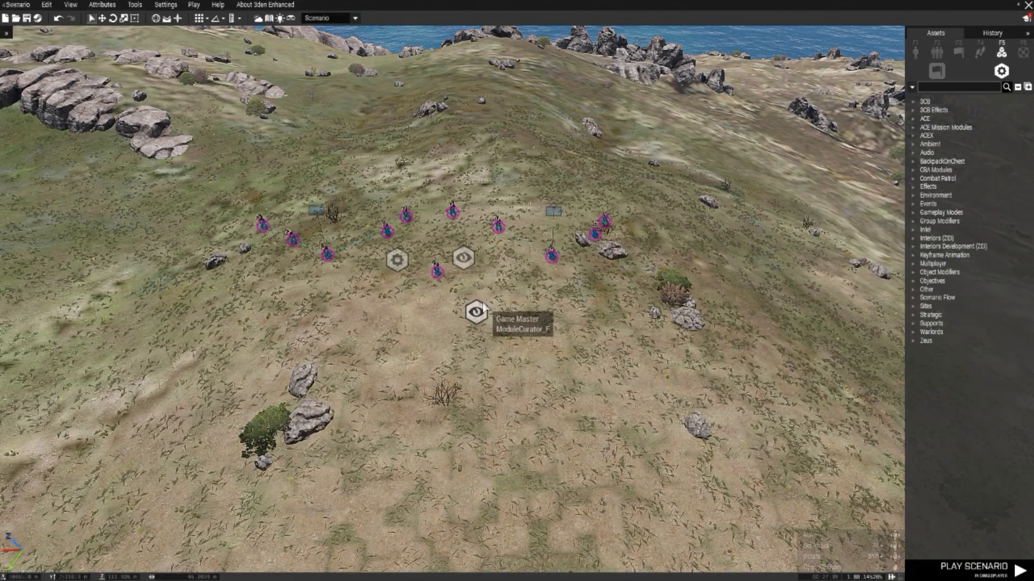
drag(477, 311, 469, 252)
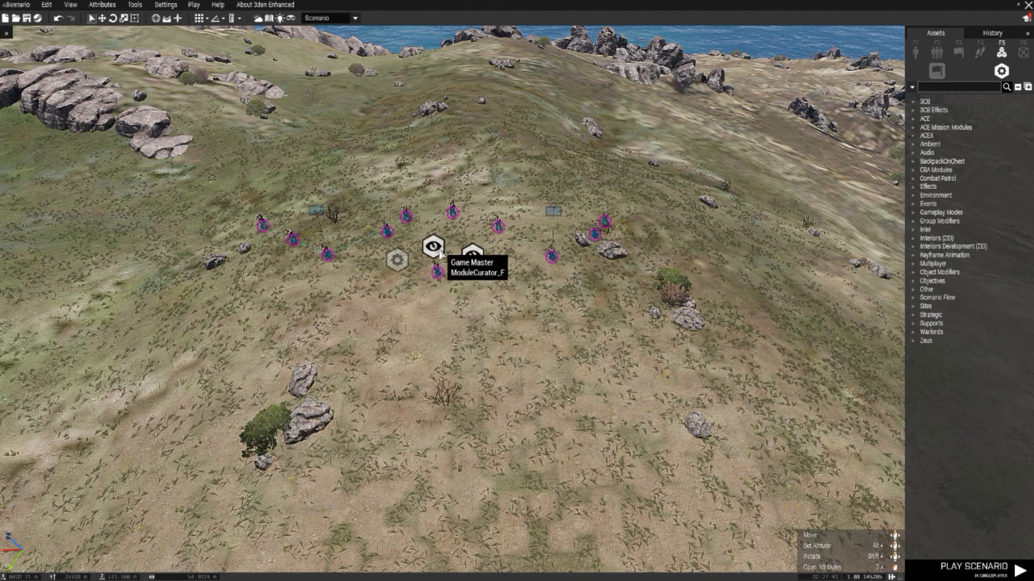
drag(396, 260, 399, 273)
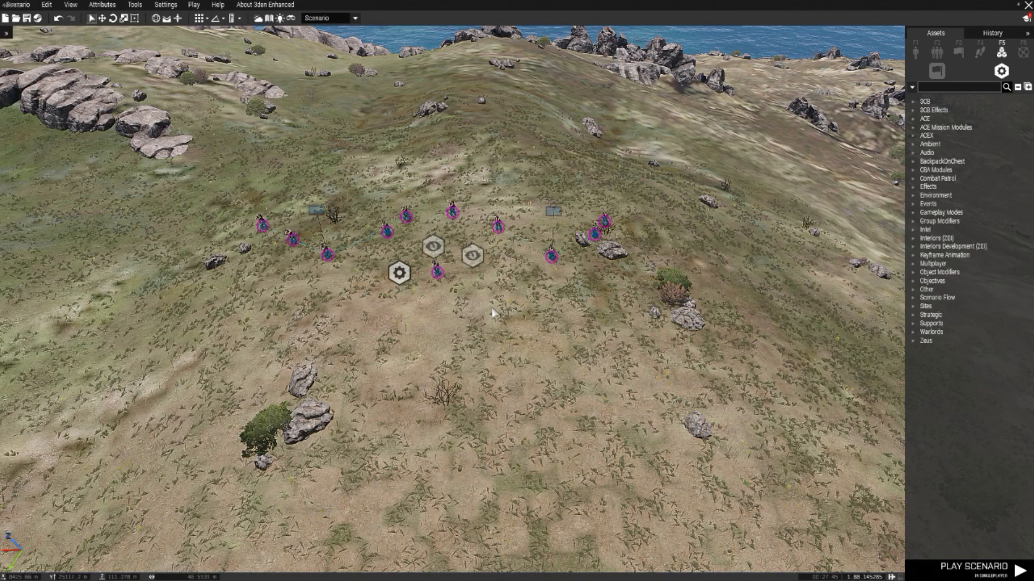
Step: Place a Respawn Position multiplayer module on the open ground in front of the squads and existing modules
scroll(487, 313, down, 3)
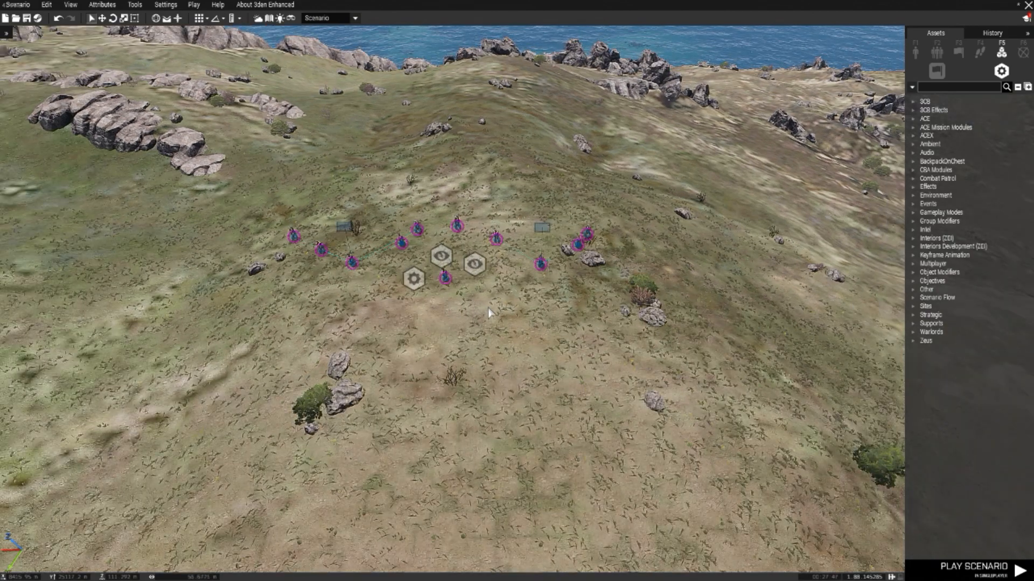
scroll(489, 311, up, 1)
key(a)
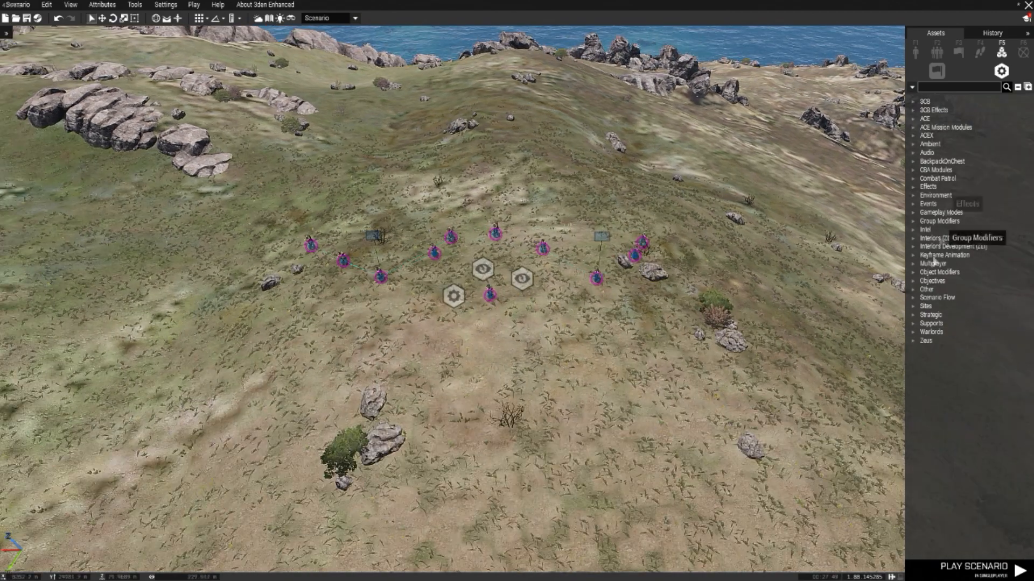
click(912, 264)
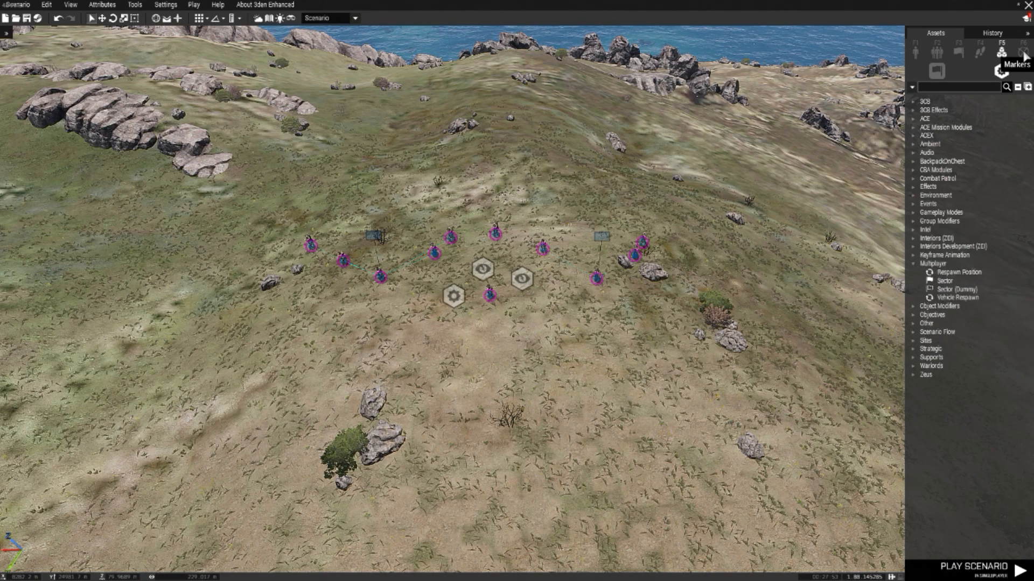
click(953, 271)
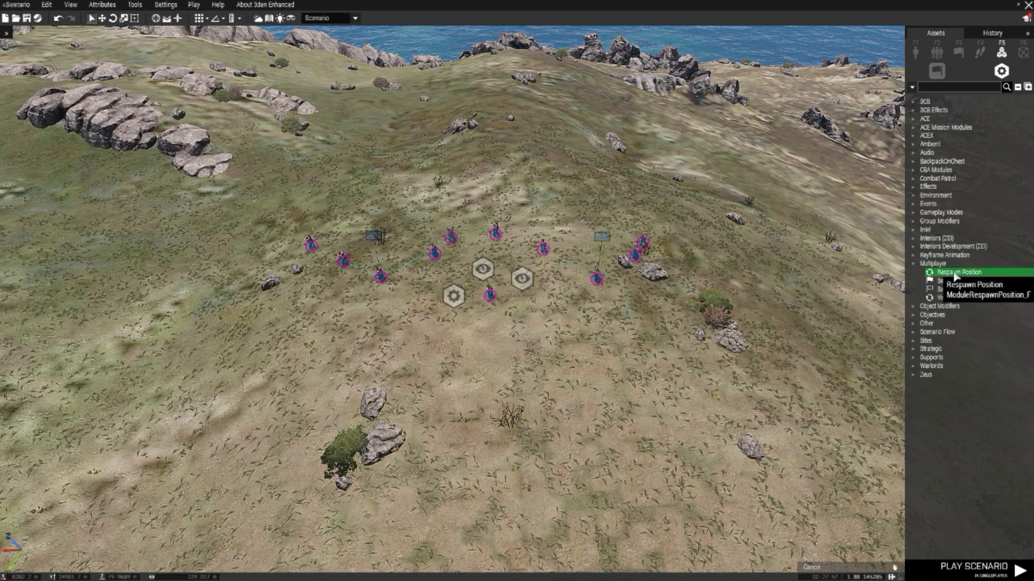
key(w)
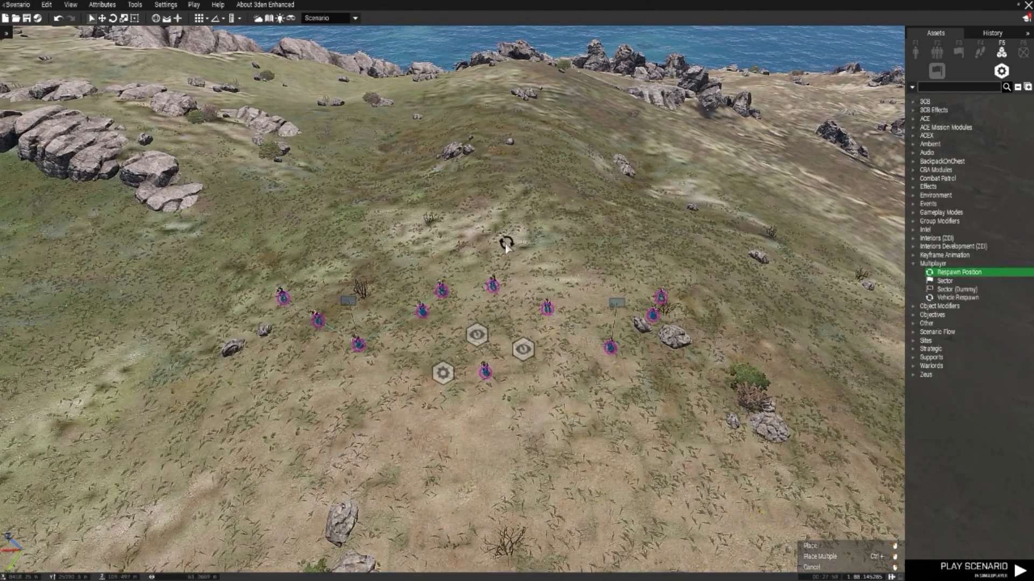
key(s)
right_drag(544, 324, 1032, 243)
key(s)
right_drag(481, 323, 789, 376)
key(a)
key(s)
key(w)
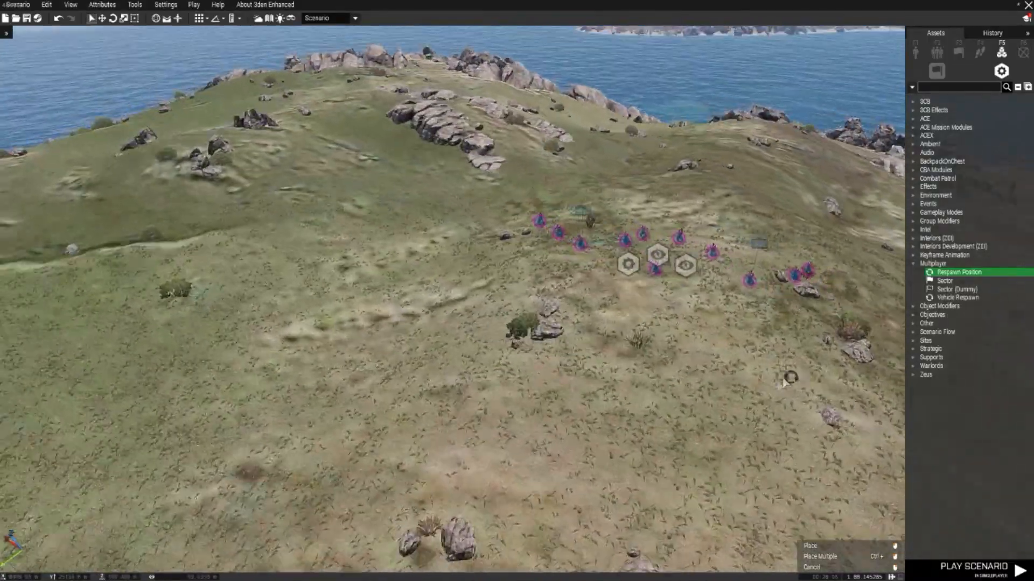
key(d)
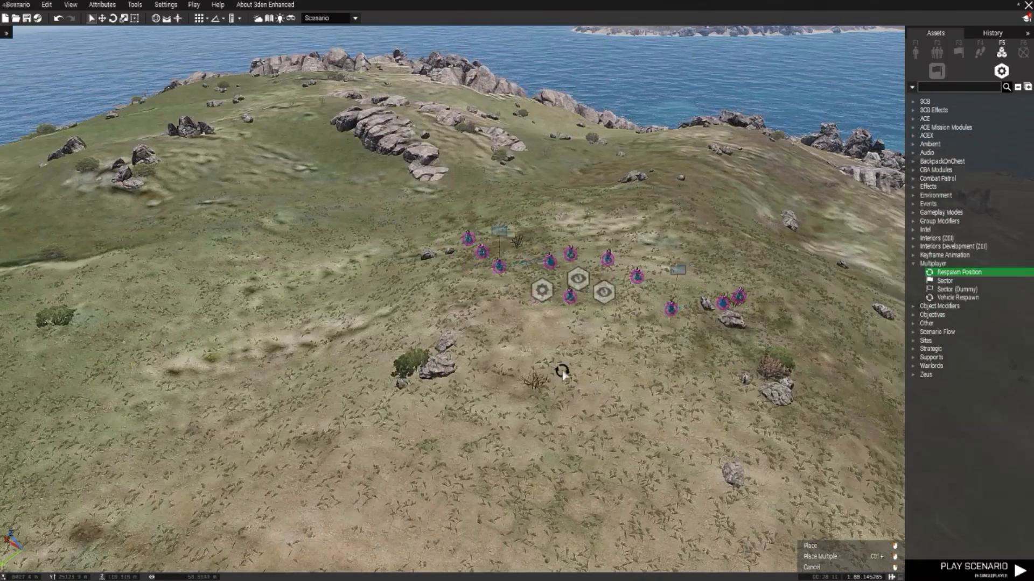
click(574, 348)
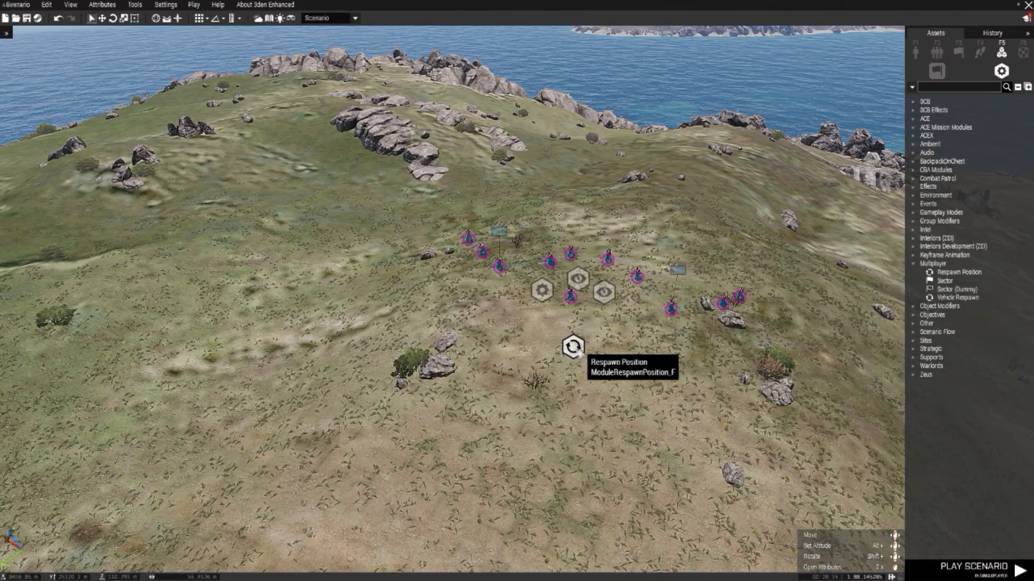
Step: Name the respawn position "Spawn" and set its type to Infantry
double_click(574, 347)
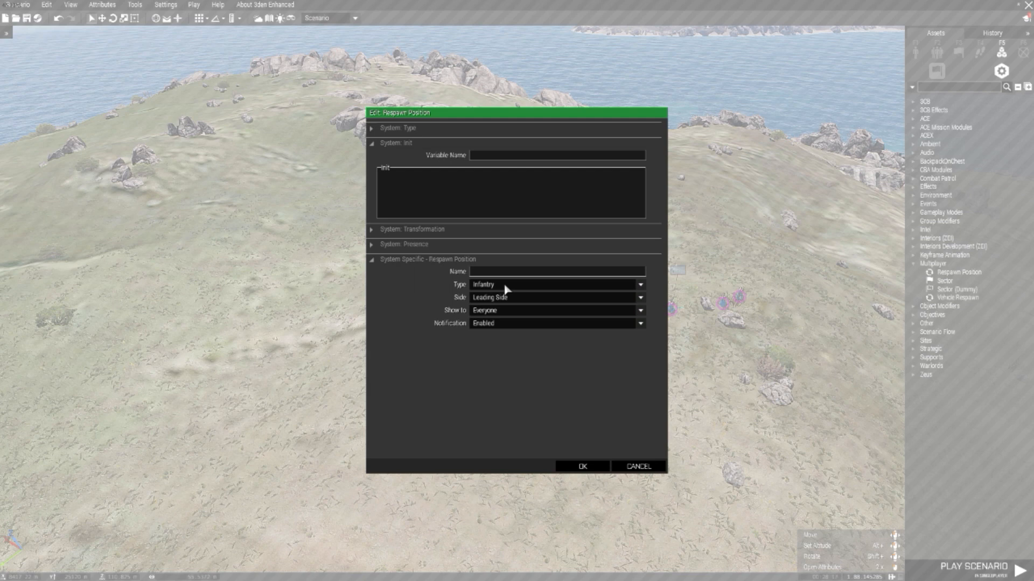
click(493, 274)
text(Spawn)
click(495, 285)
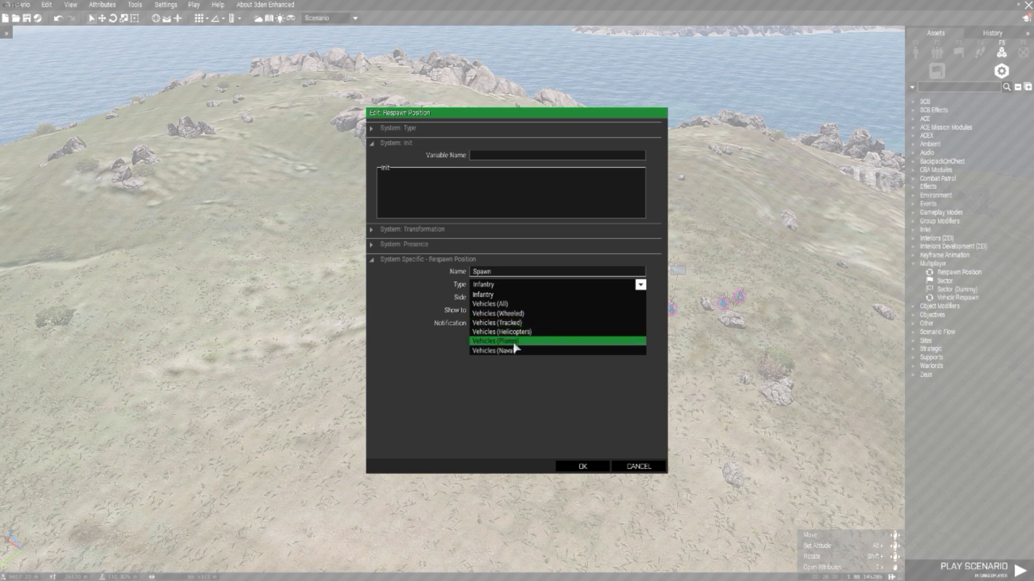
click(485, 295)
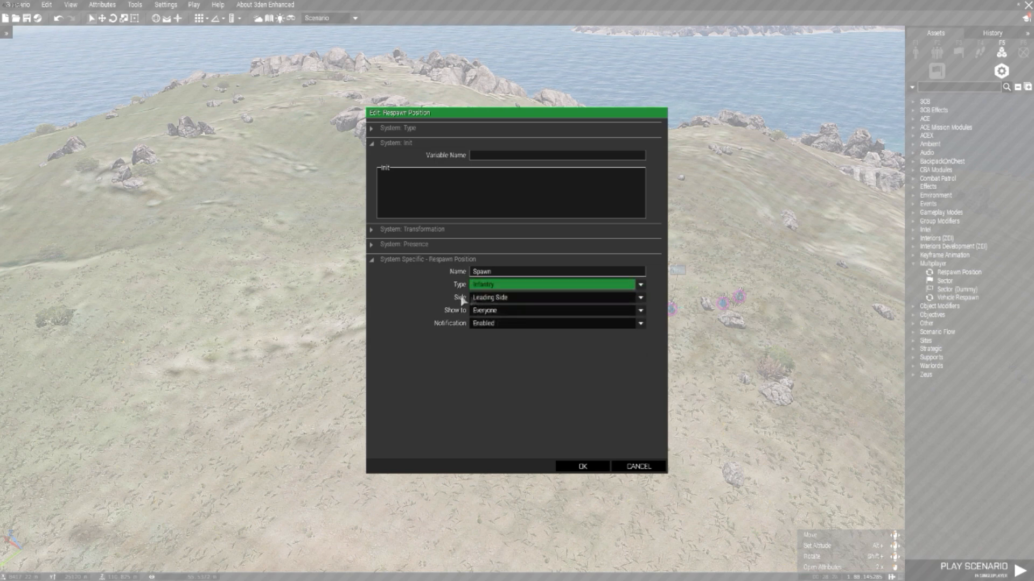
Step: Set the respawn position's side to BLUFOR, its visibility to Only the side and its notification to Enabled, and accept the attributes
click(500, 300)
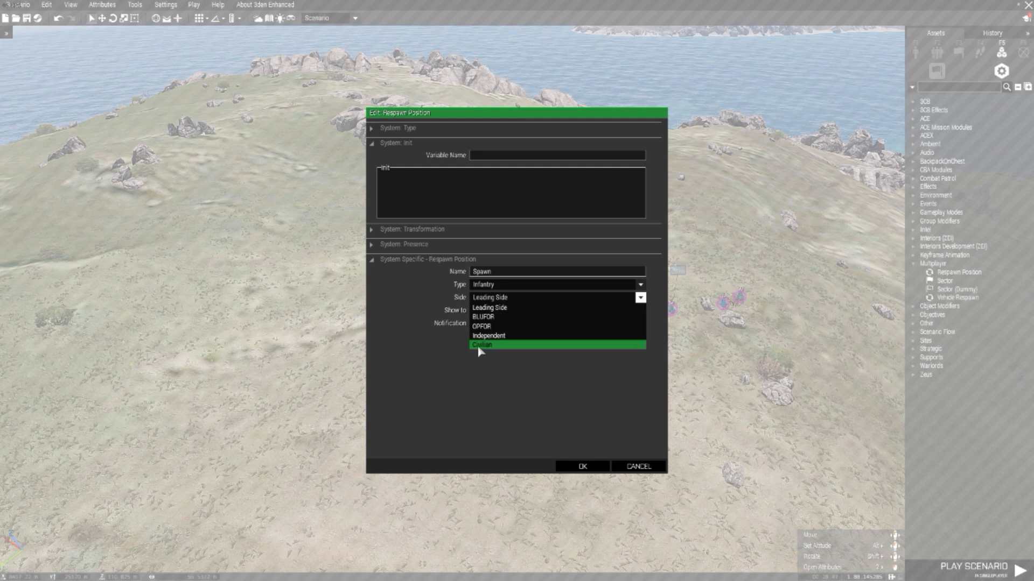
click(488, 318)
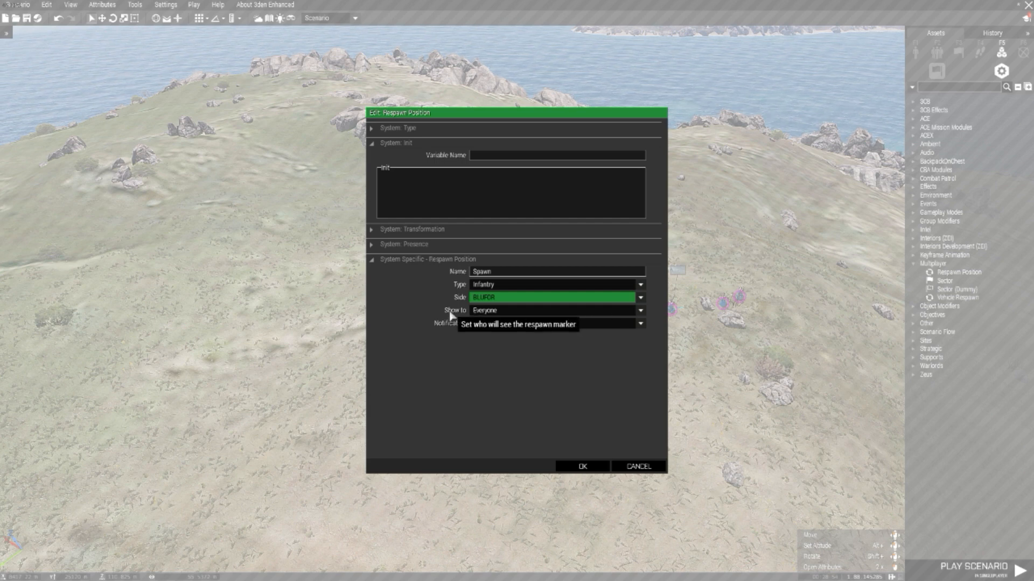
click(479, 311)
click(491, 340)
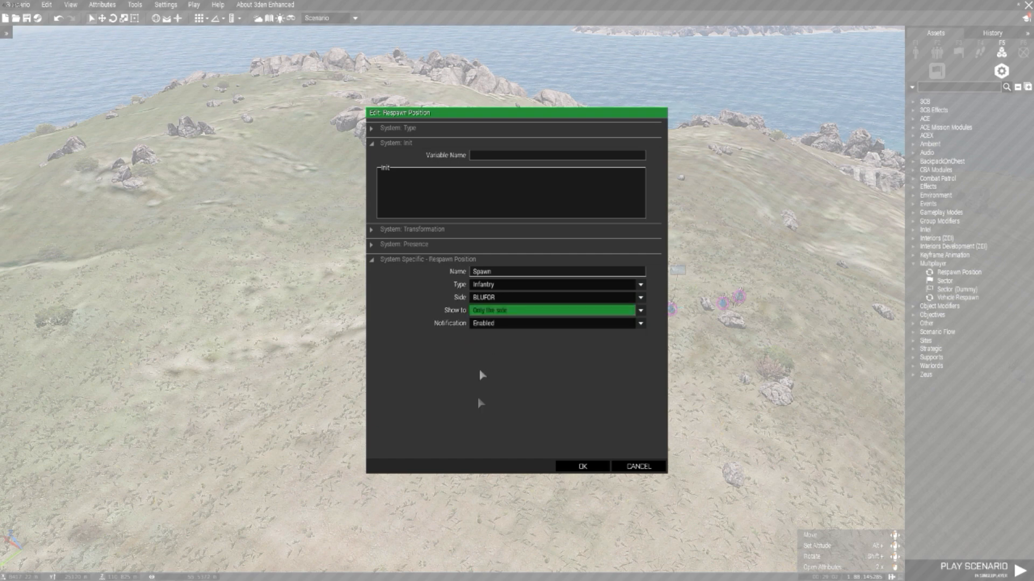
click(492, 326)
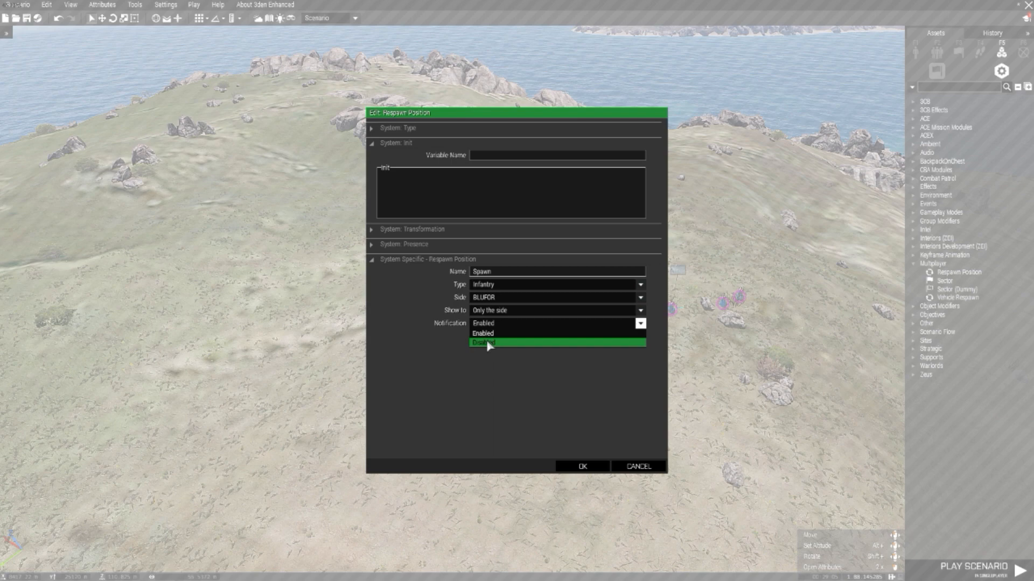
click(489, 333)
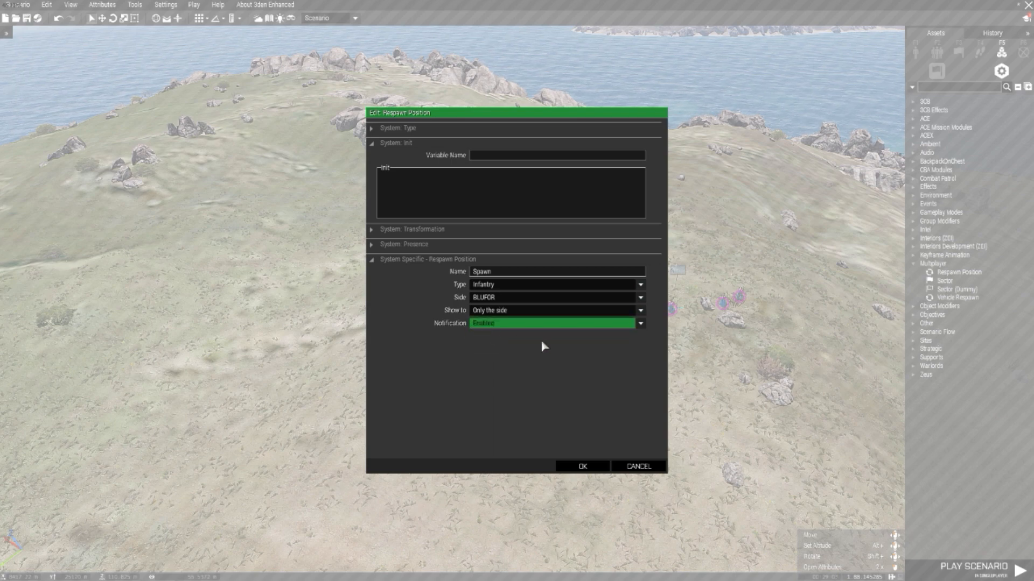
click(583, 467)
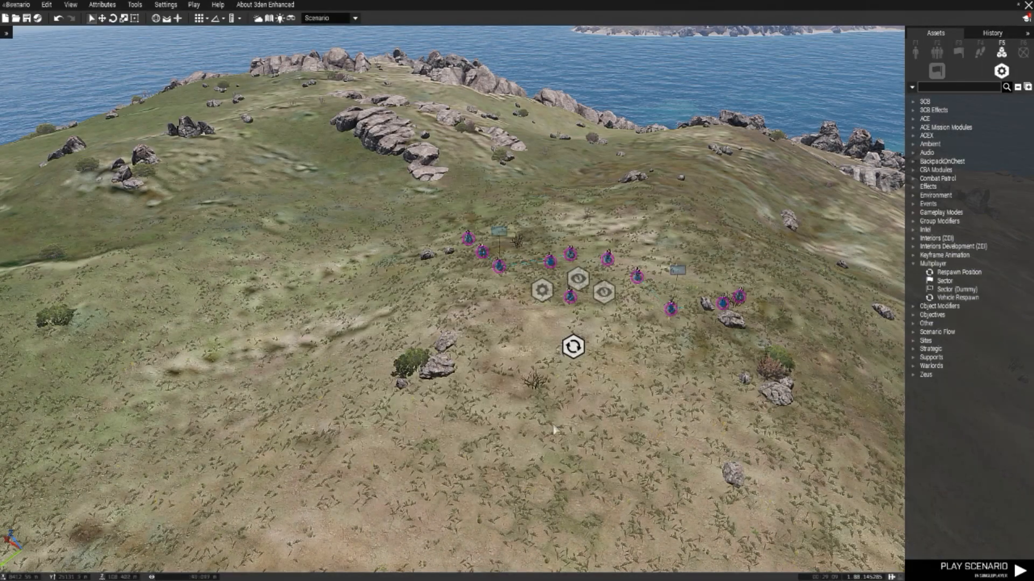
Step: Place a Vehicle Ammo [NATO] crate from the ammo supplies props on the ground near the respawn position
scroll(550, 401, up, 5)
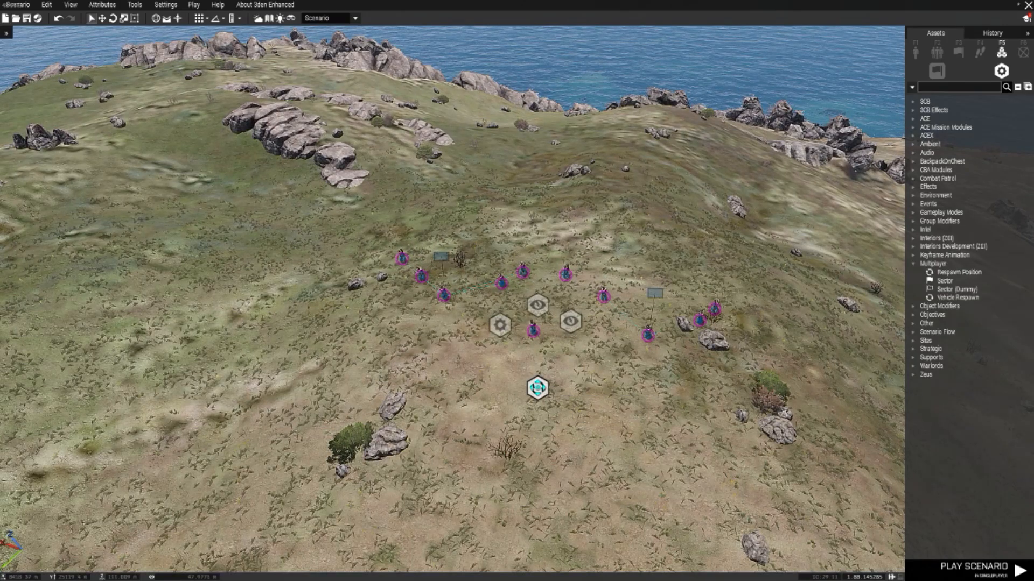
scroll(594, 346, down, 5)
right_drag(726, 328, 711, 291)
key(a)
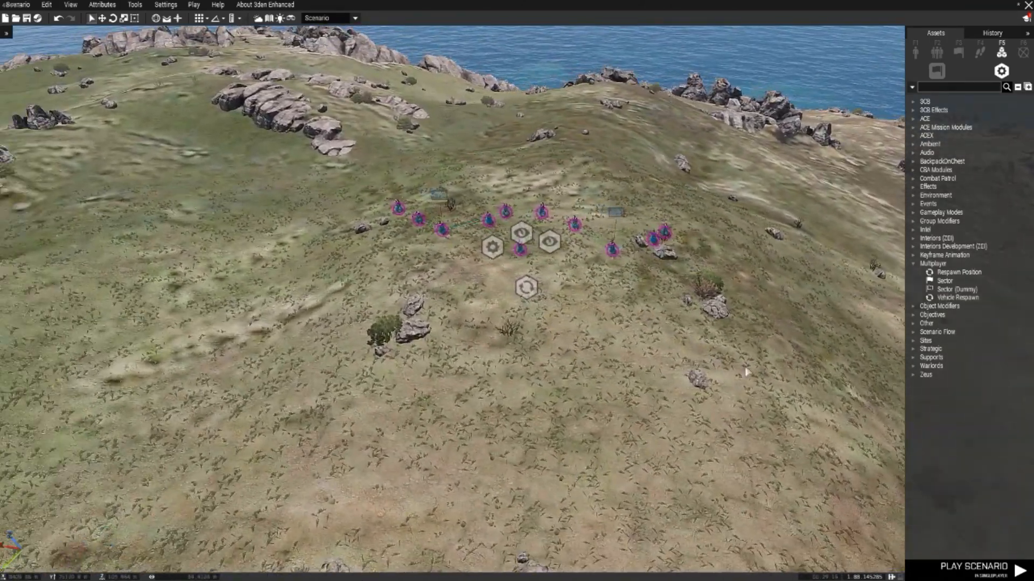
click(917, 59)
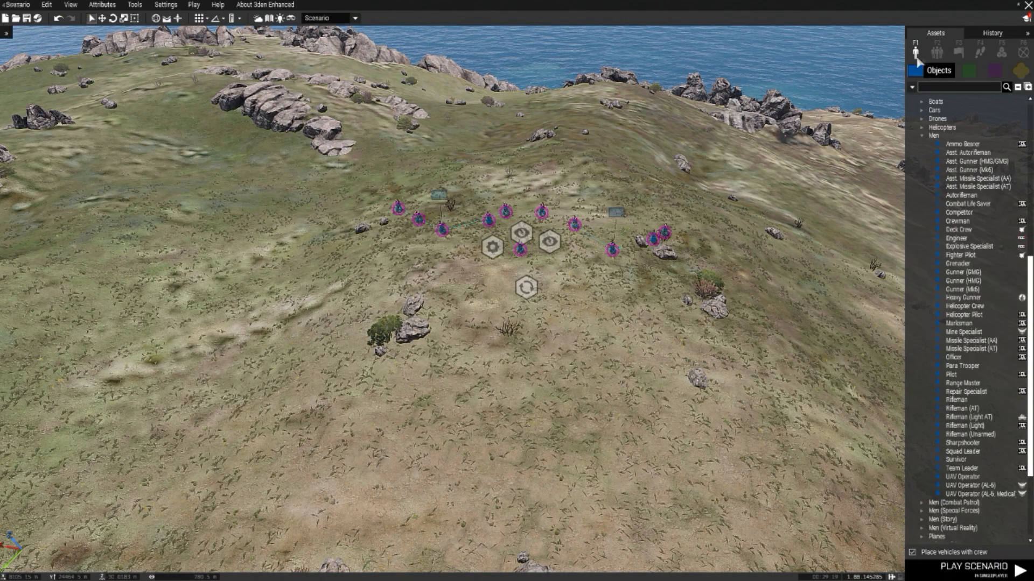
click(1021, 72)
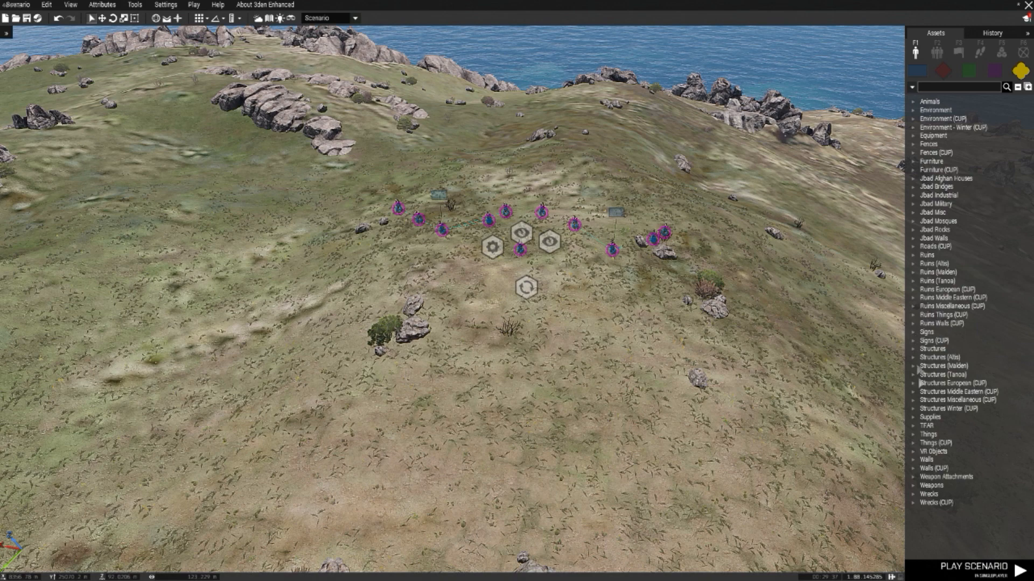
click(914, 417)
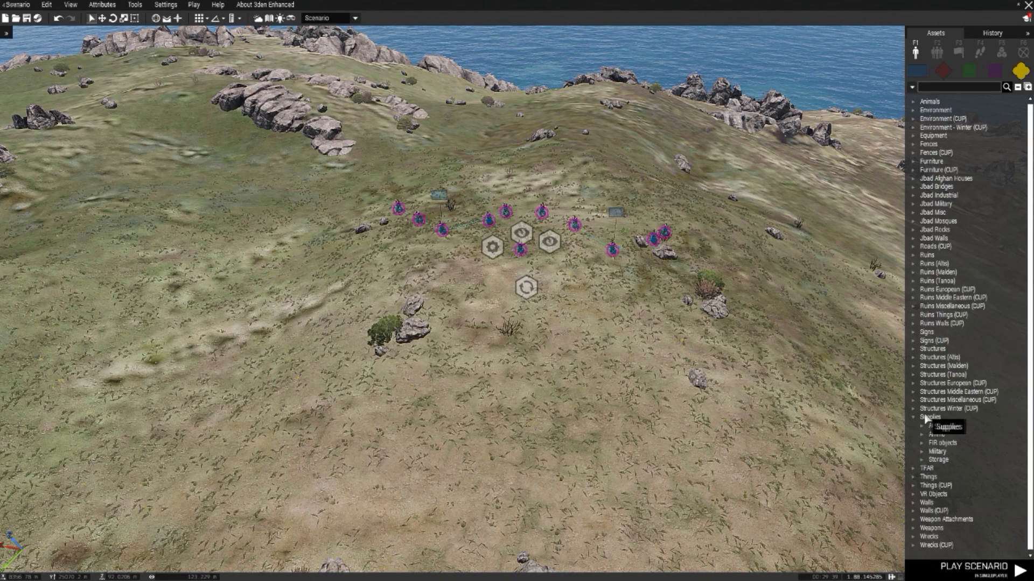
click(926, 426)
scroll(942, 434, down, 10)
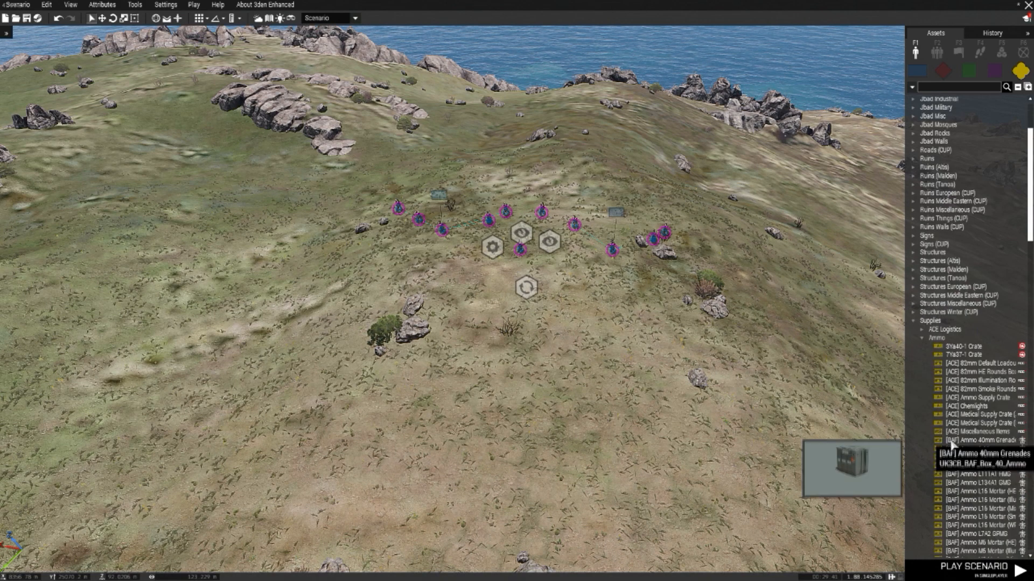
scroll(944, 433, down, 15)
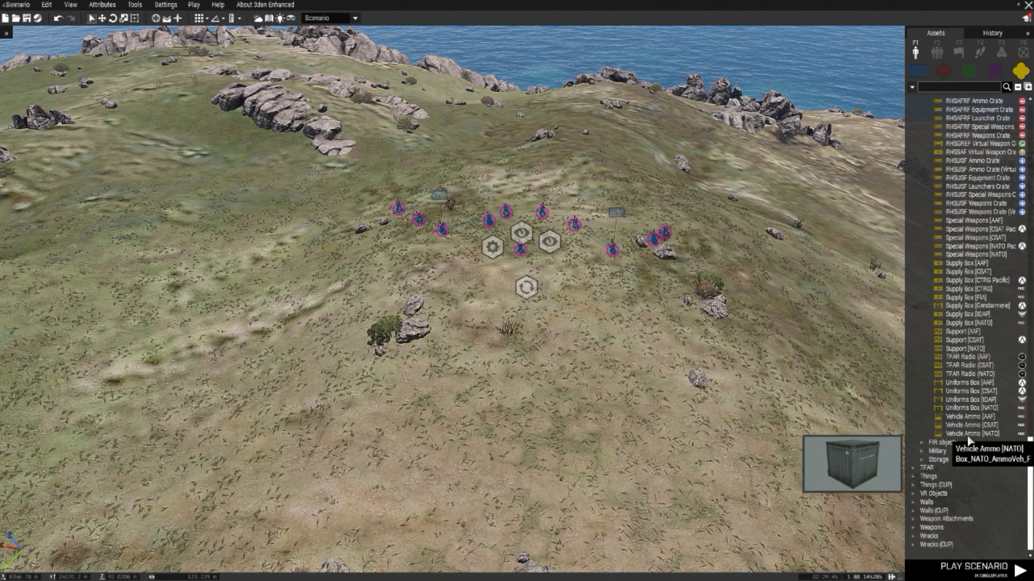
click(968, 435)
scroll(573, 362, up, 2)
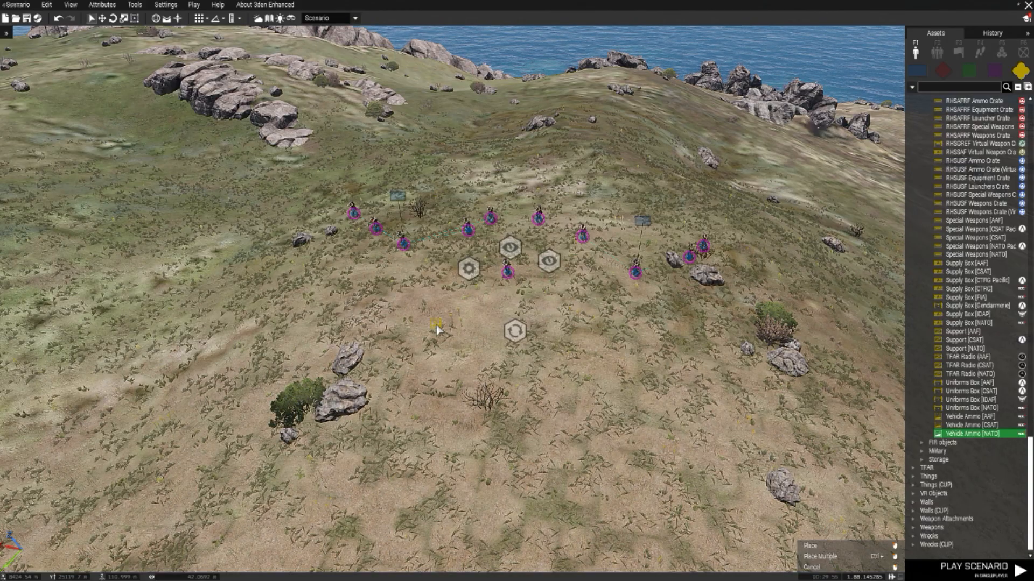
click(437, 329)
Step: Move the vehicle ammo crate to the opposite side of the respawn position, near the second squad
scroll(441, 342, up, 6)
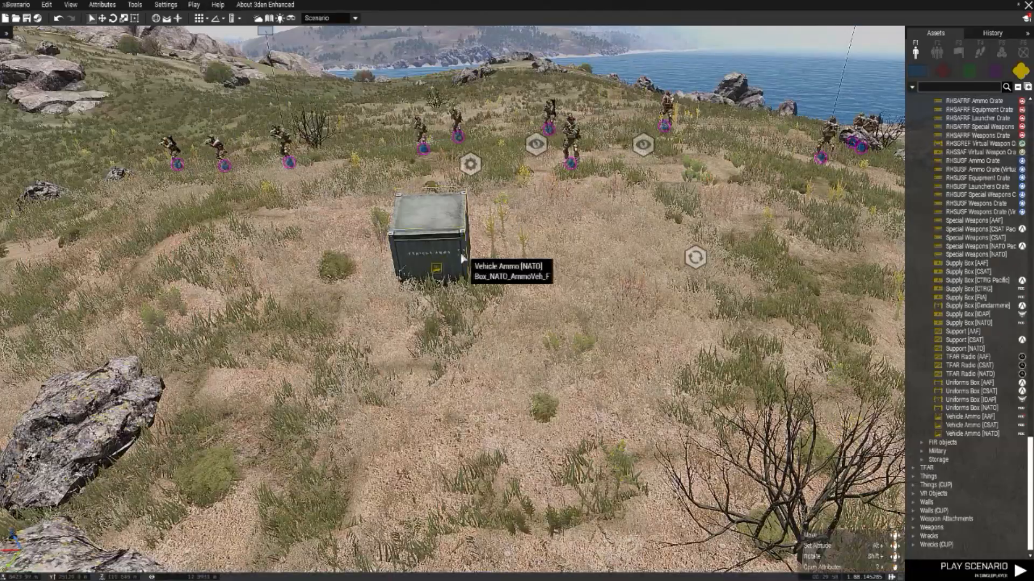
key(d)
drag(463, 258, 561, 255)
key(w)
key(a)
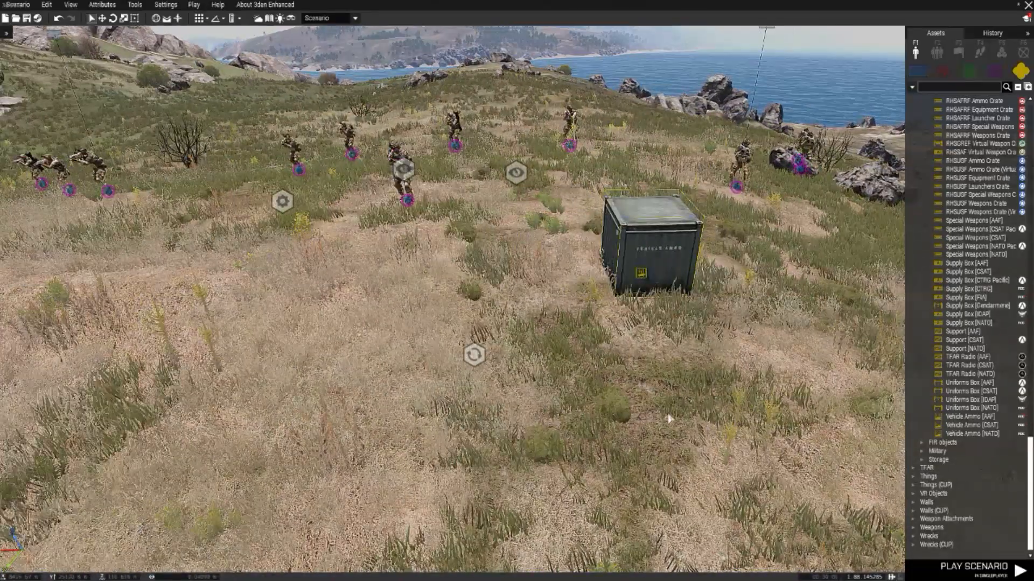
right_drag(670, 420, 753, 447)
drag(779, 292, 584, 312)
key(d)
key(w)
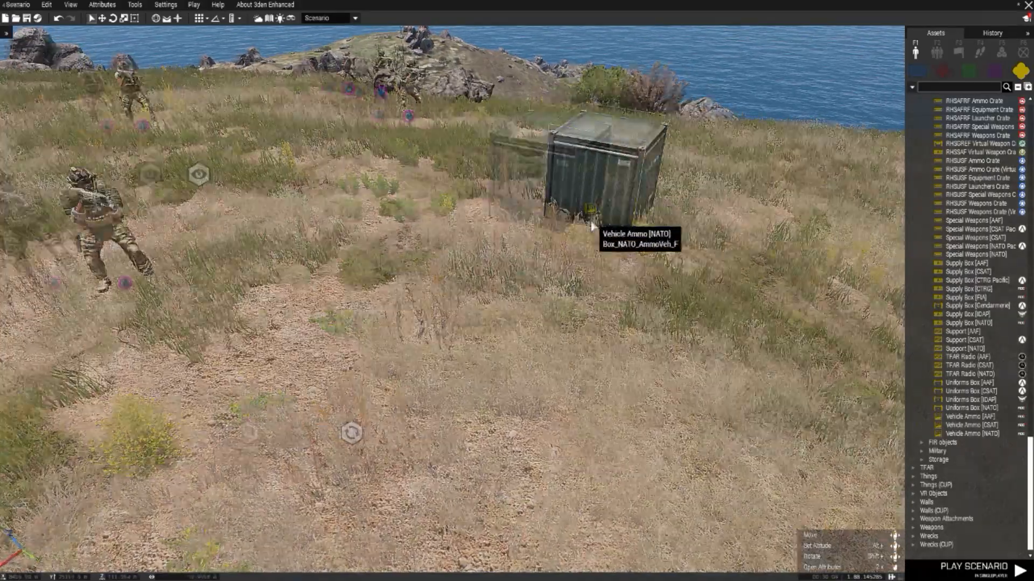
key(d)
key(w)
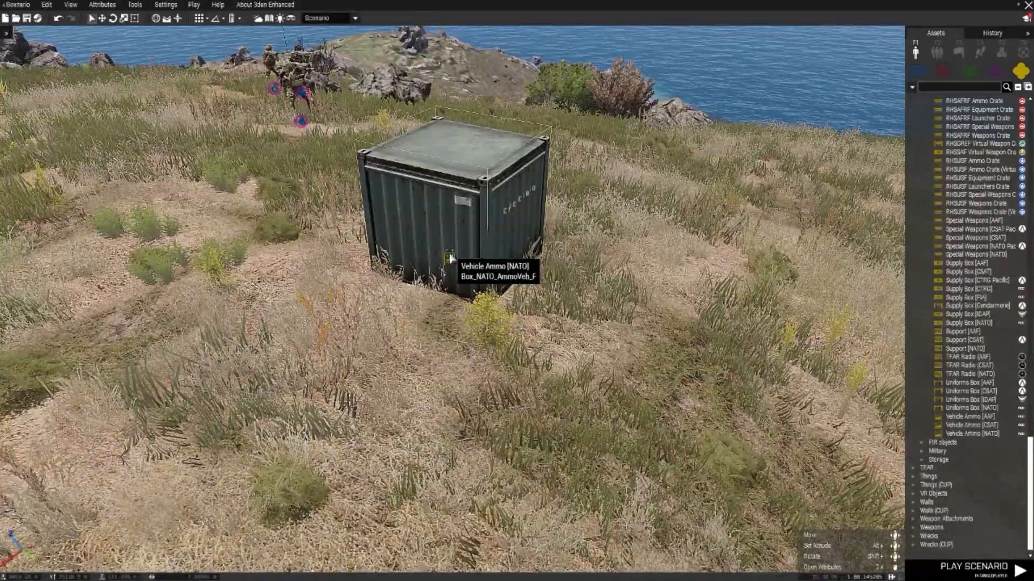
Step: Paste the arsenal code "[this, true] call ace_arsenal_fnc_initBox;" and "["AmmoboxInit",[this,true]] call BIS_fnc_arsenal;" into the vehicle ammo crate's init
double_click(576, 326)
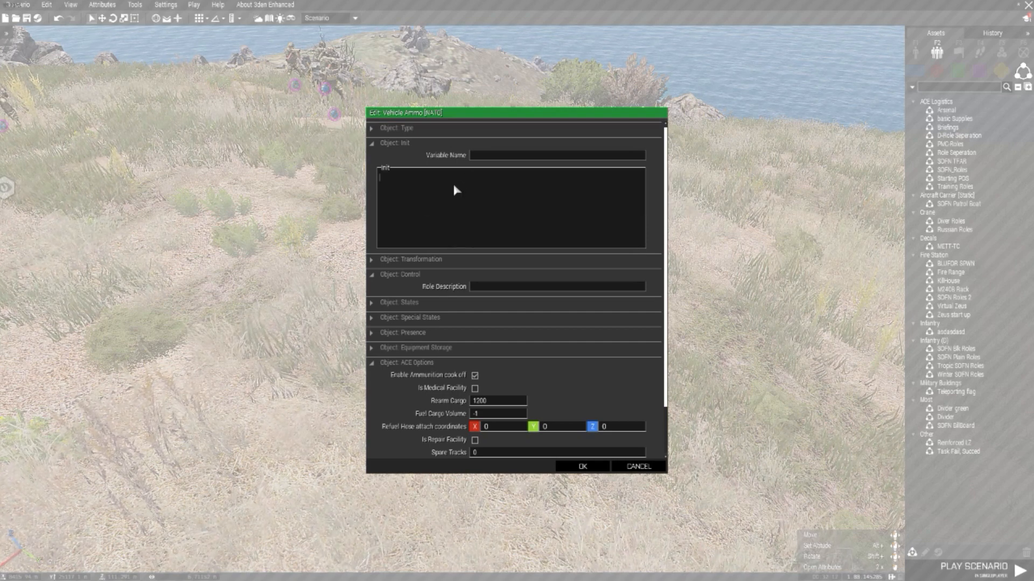
text([this, true] call ace_arsenal_fnc_initBox; ["AmmoboxInit",[this,true]] call BIS_fnc_arsenal;)
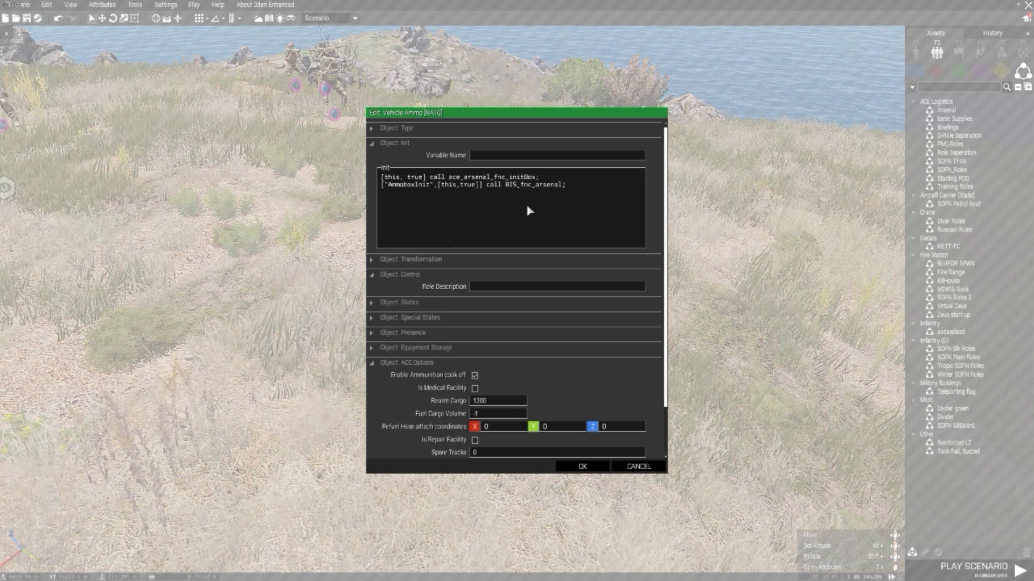
scroll(527, 211, down, 3)
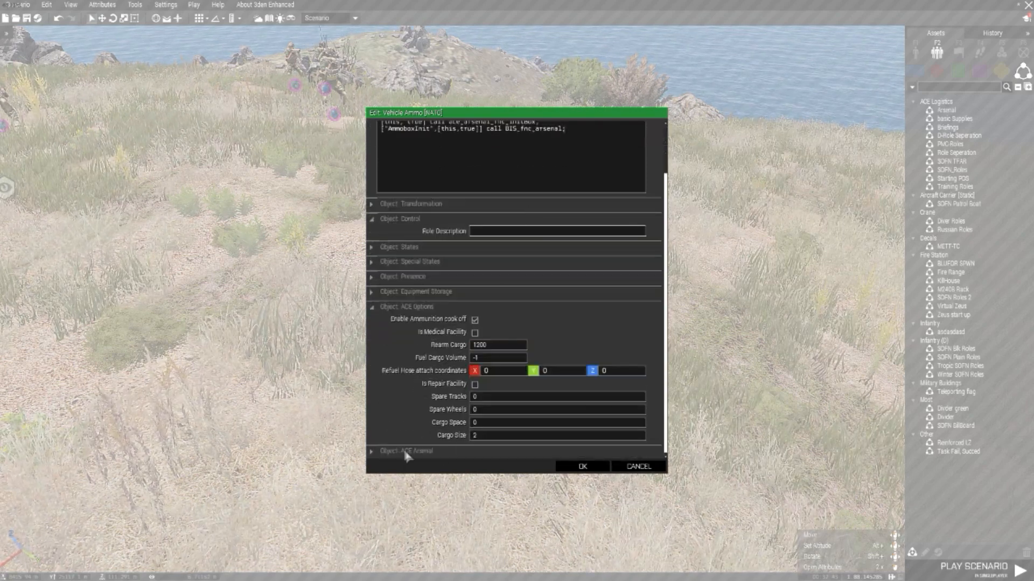
Step: Disable damage for the vehicle ammo crate under its special states and accept the attributes
click(409, 262)
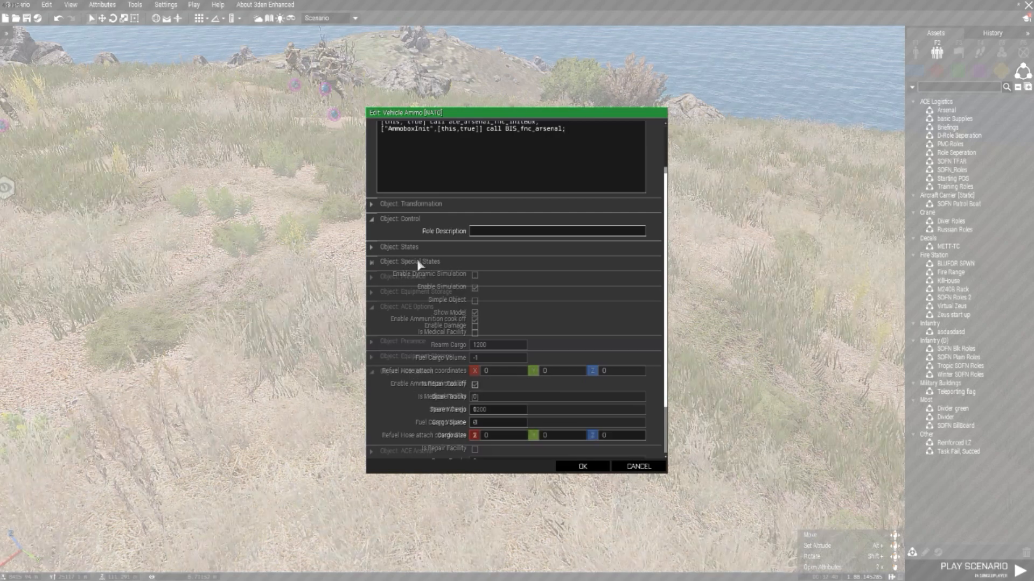
click(475, 327)
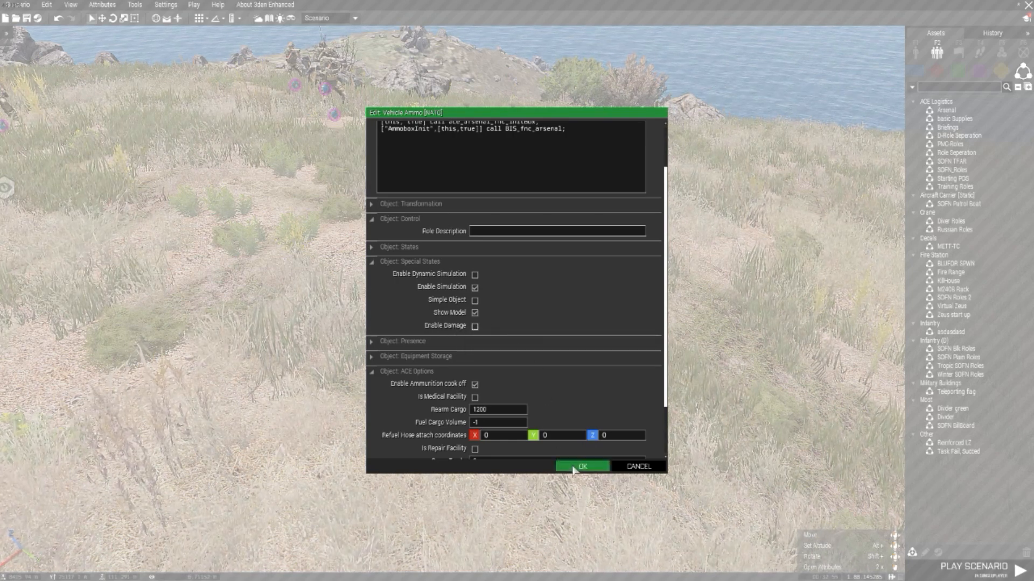
scroll(542, 353, up, 3)
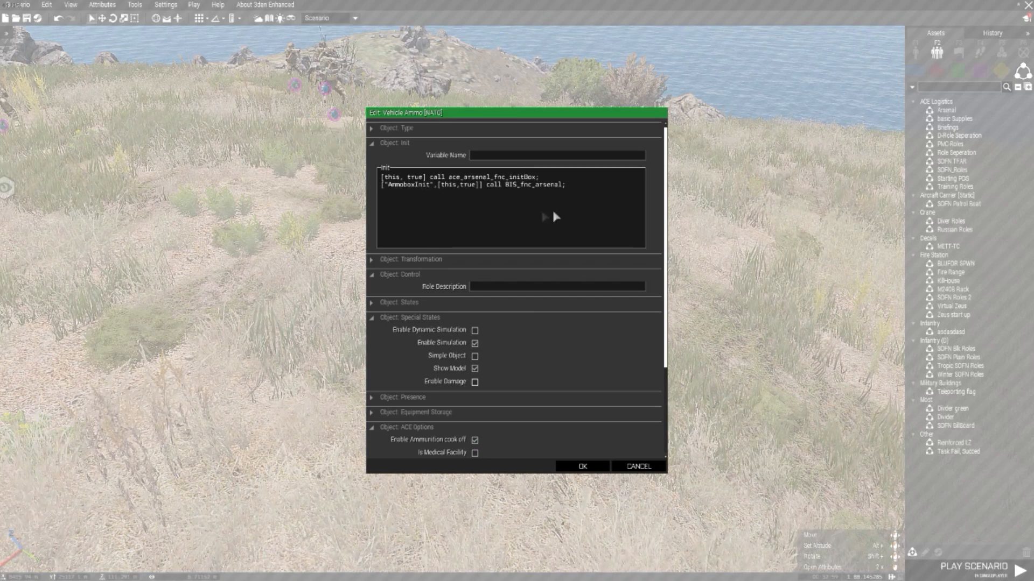
click(582, 466)
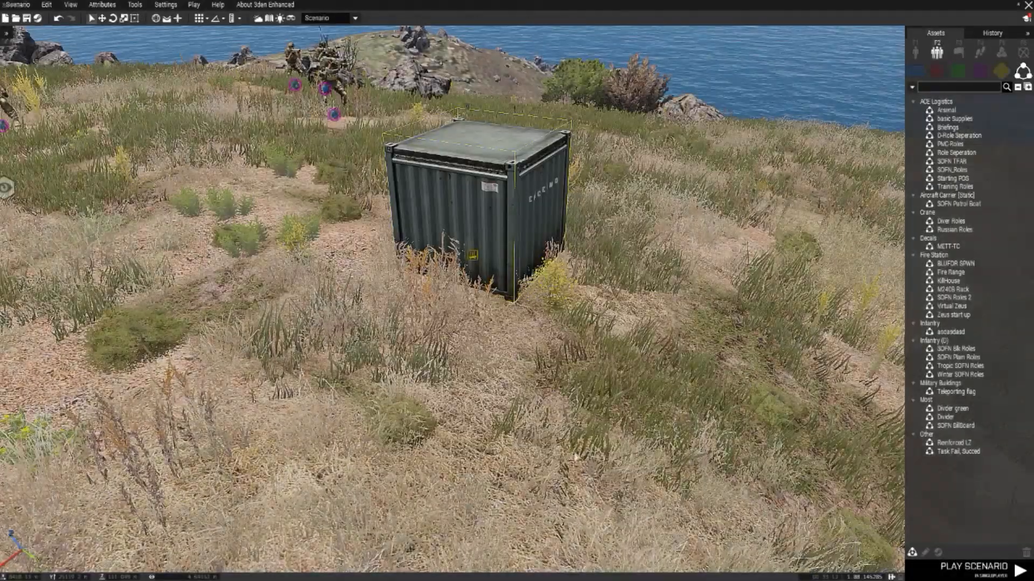
scroll(500, 263, down, 5)
key(d)
right_drag(500, 262, 554, 271)
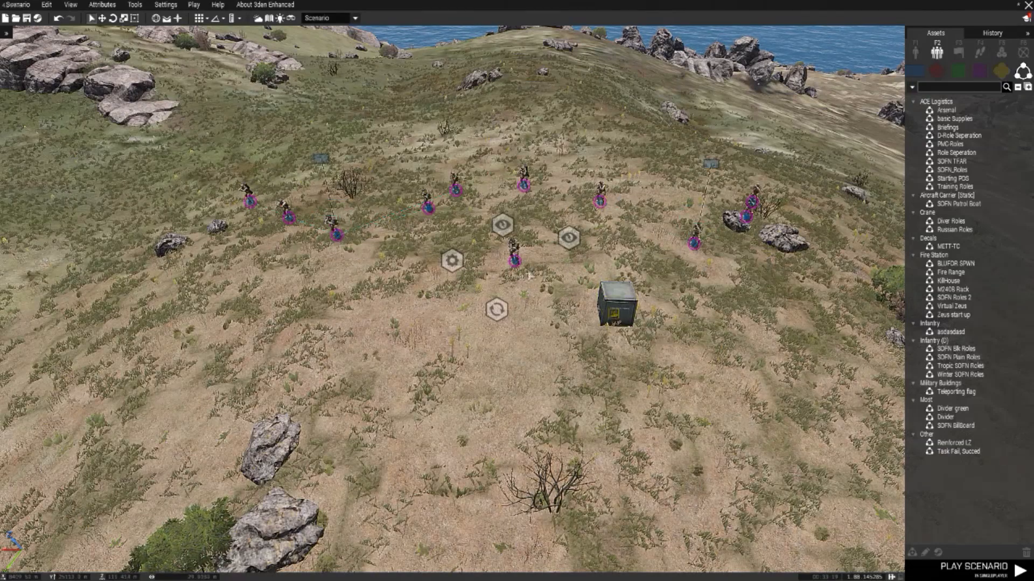
mouse_move(516, 263)
mouse_down()
mouse_move(496, 263)
mouse_move(509, 263)
mouse_up()
key(w)
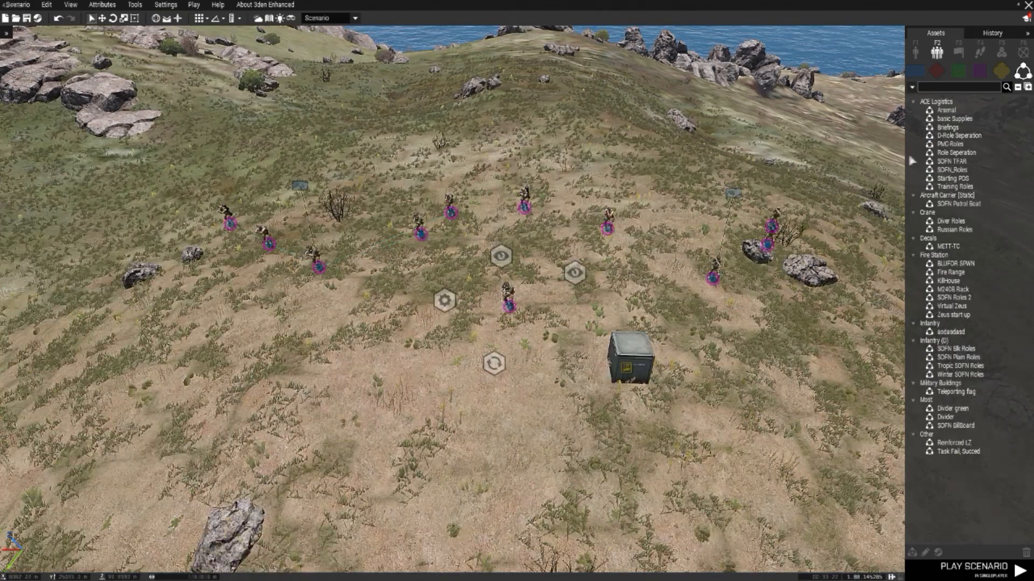
click(915, 70)
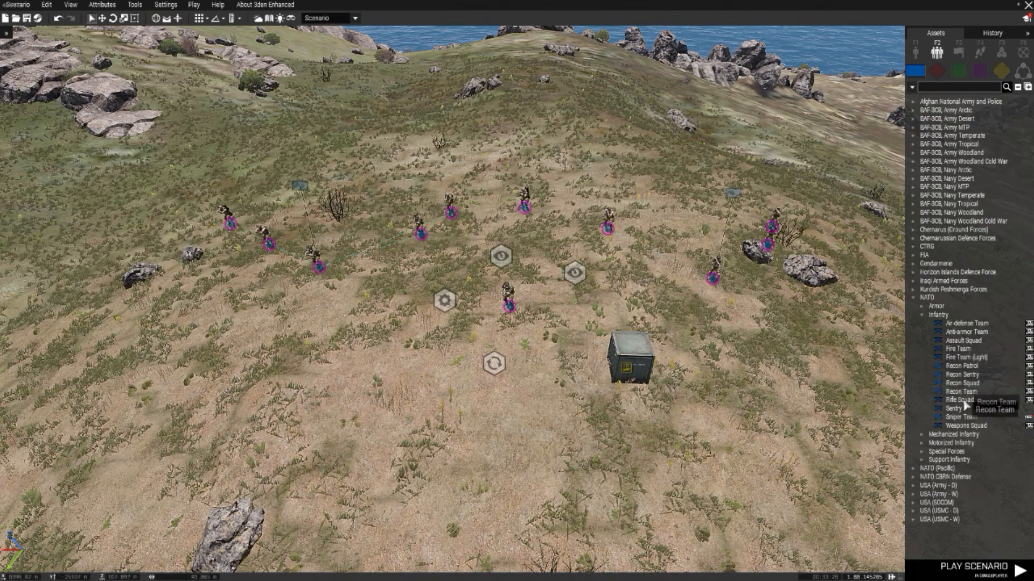
click(953, 408)
scroll(582, 210, up, 3)
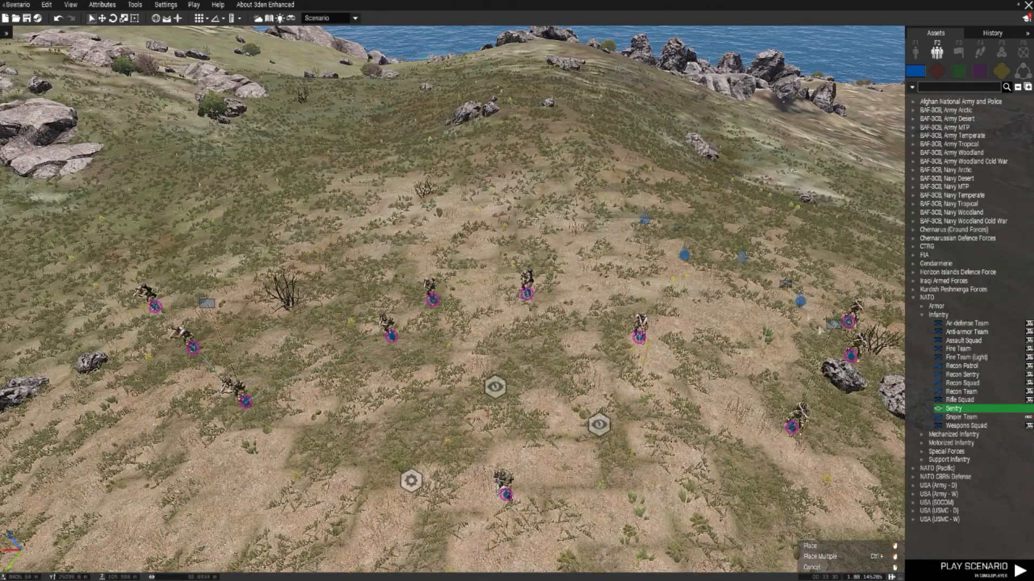
right_click(833, 272)
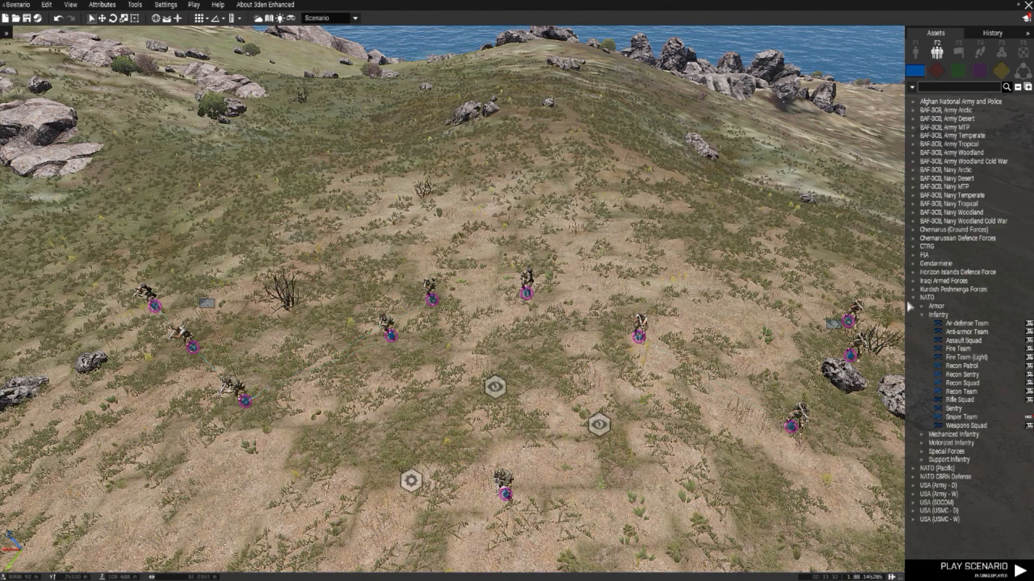
Step: Place a BLUFOR NATO Fighter Pilot unit on the slope behind the existing squads
click(913, 53)
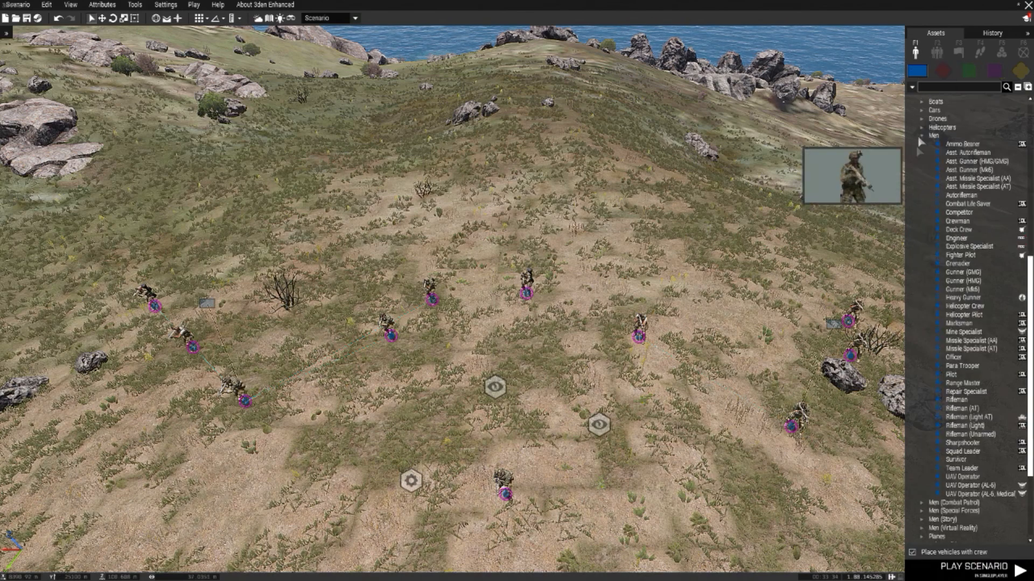
click(961, 257)
click(656, 210)
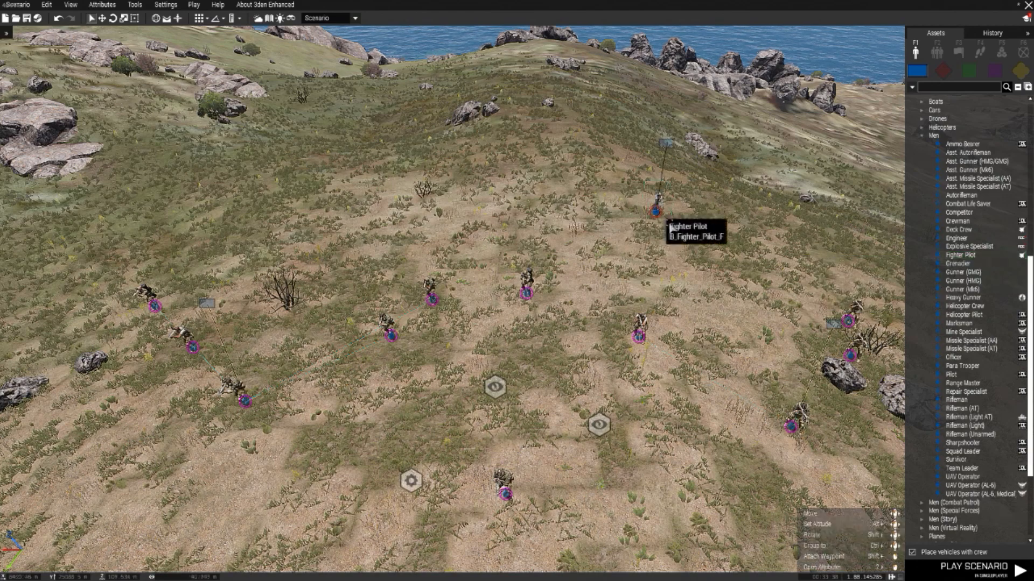
Step: Place two NATO Helicopter Pilot units side by side behind the squads, level with the fighter pilot
click(970, 315)
key(w)
key(a)
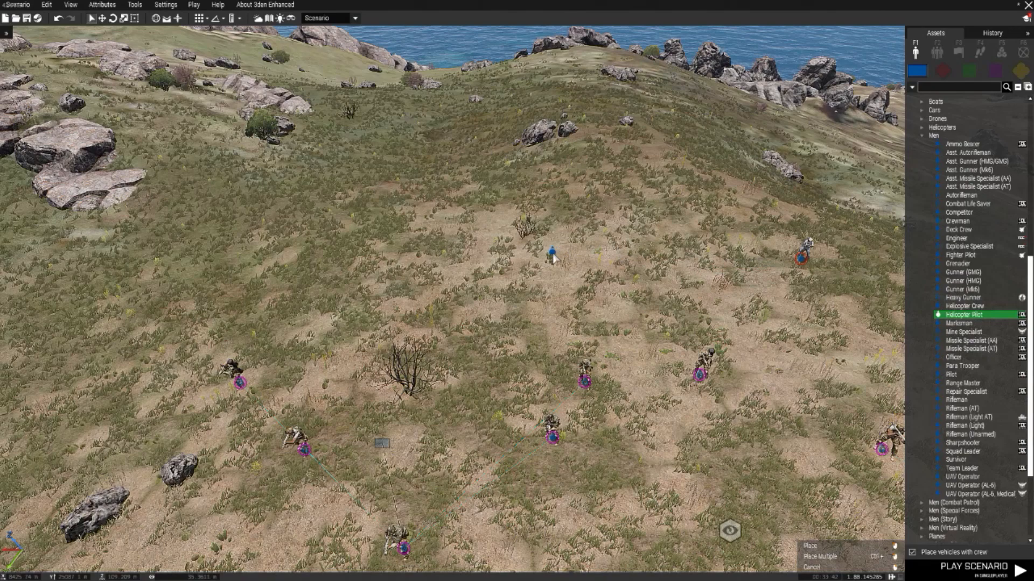
click(552, 252)
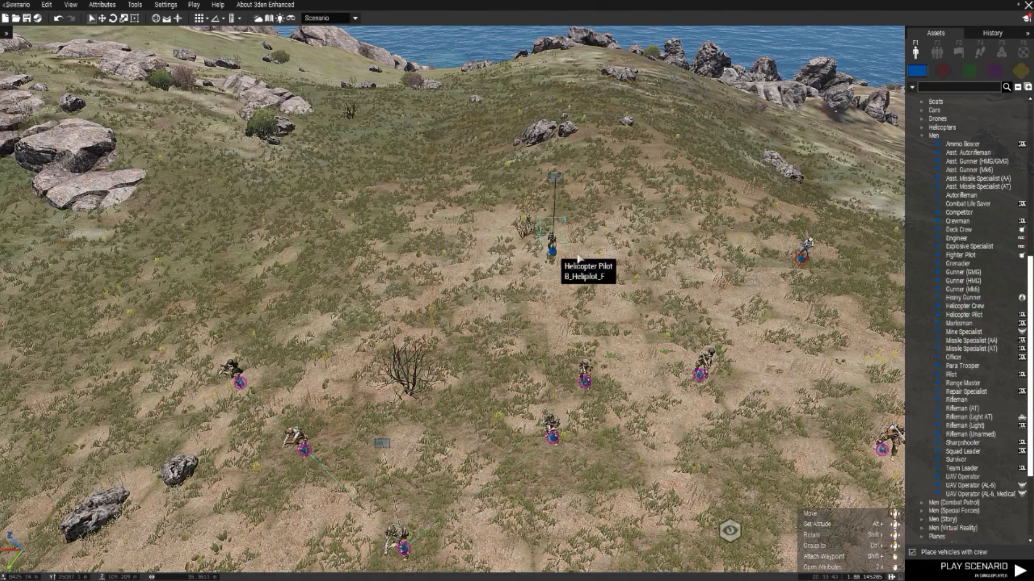
click(969, 315)
click(594, 253)
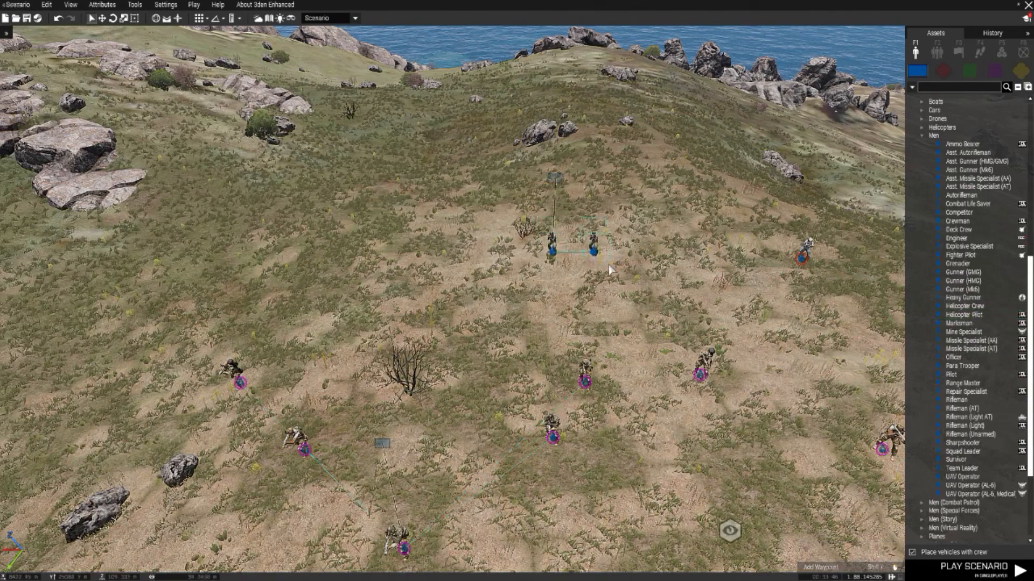
Step: Move the fighter pilot closer to the two helicopter pilots
key(s)
key(d)
click(601, 237)
scroll(672, 214, up, 1)
drag(673, 213, 569, 201)
Step: Make the fighter pilot playable instead of the player and set its role description to "Jet Pilot"
double_click(569, 205)
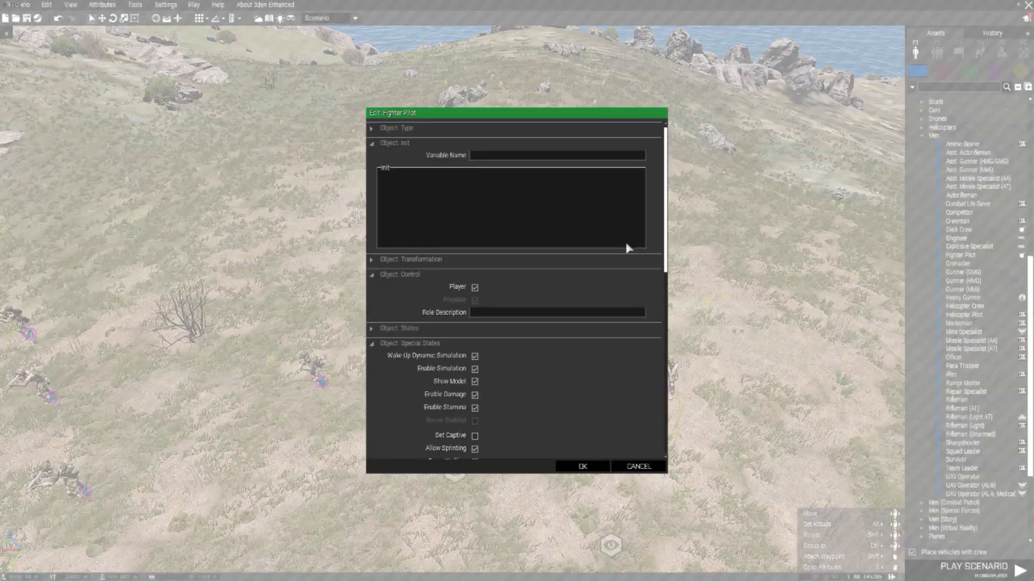
click(474, 287)
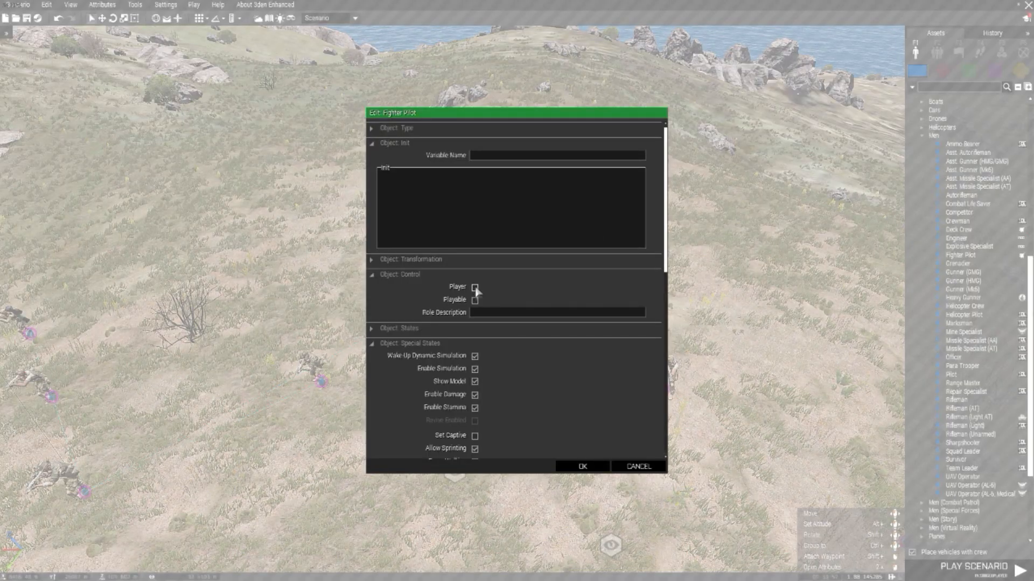
click(485, 315)
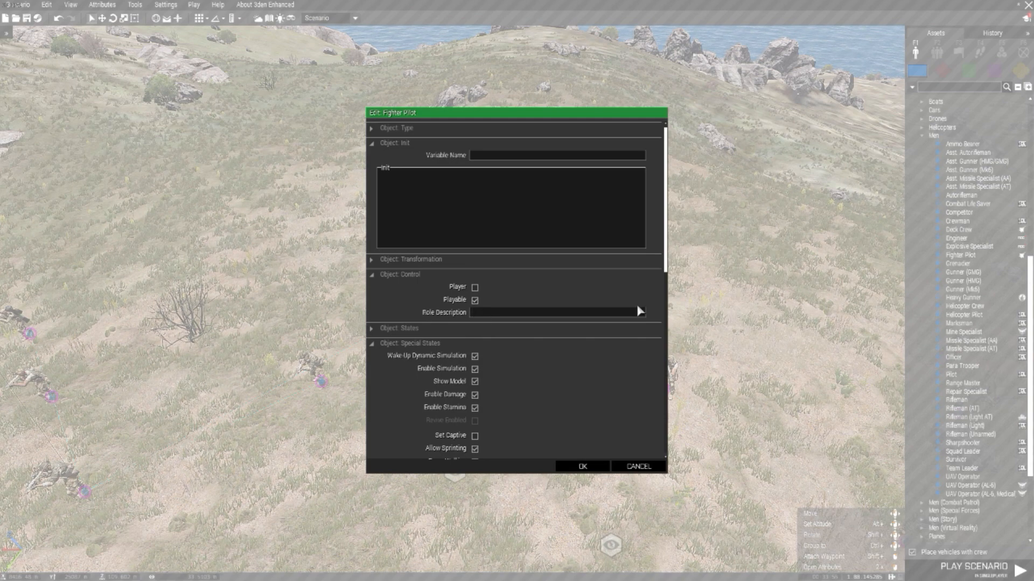
text(Jet Pilot)
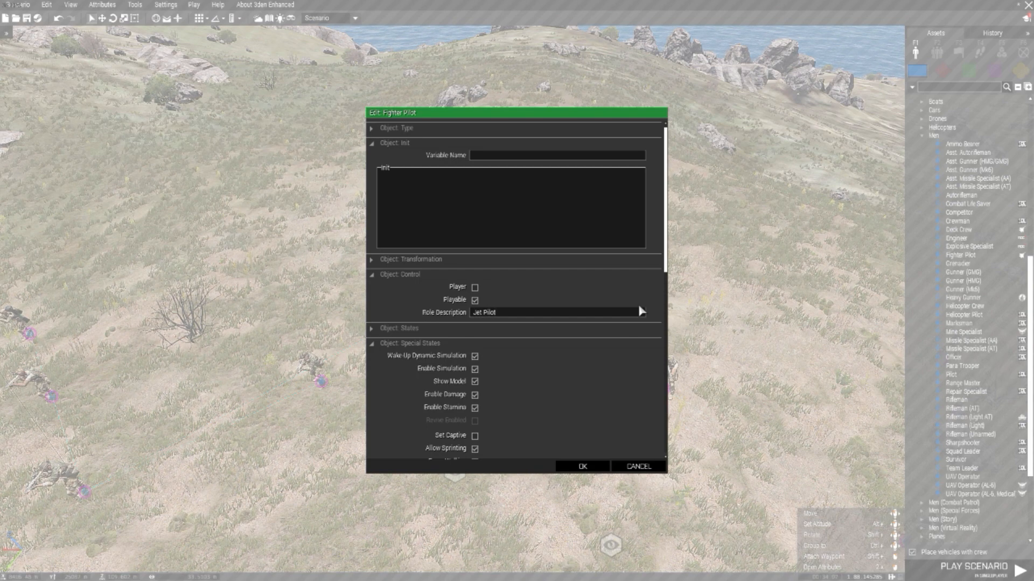
Step: In the fighter pilot's ACE options, set the performance factor to 0.0 and the engineer role to Engineer, and accept the attributes
scroll(539, 360, down, 10)
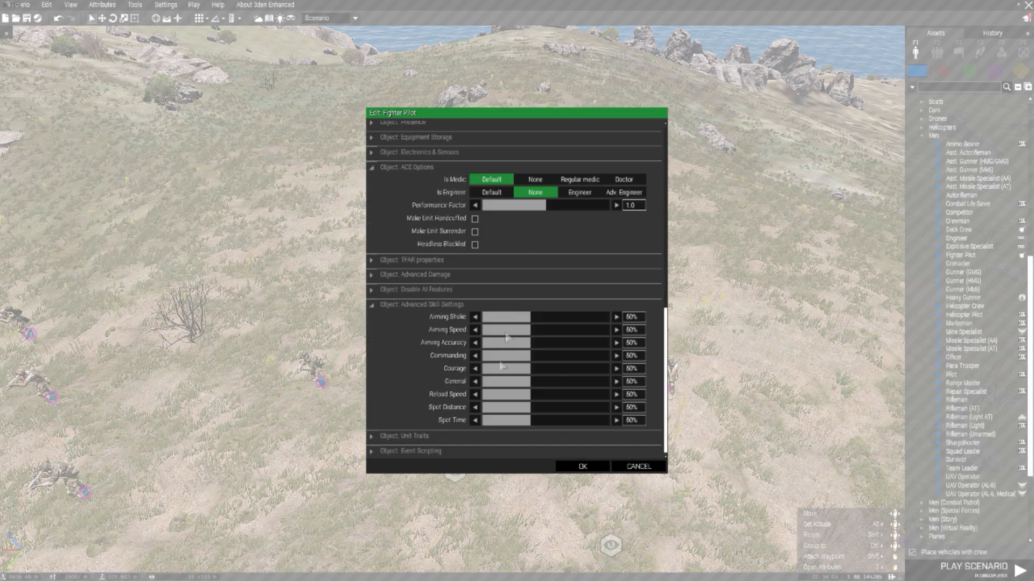
click(423, 305)
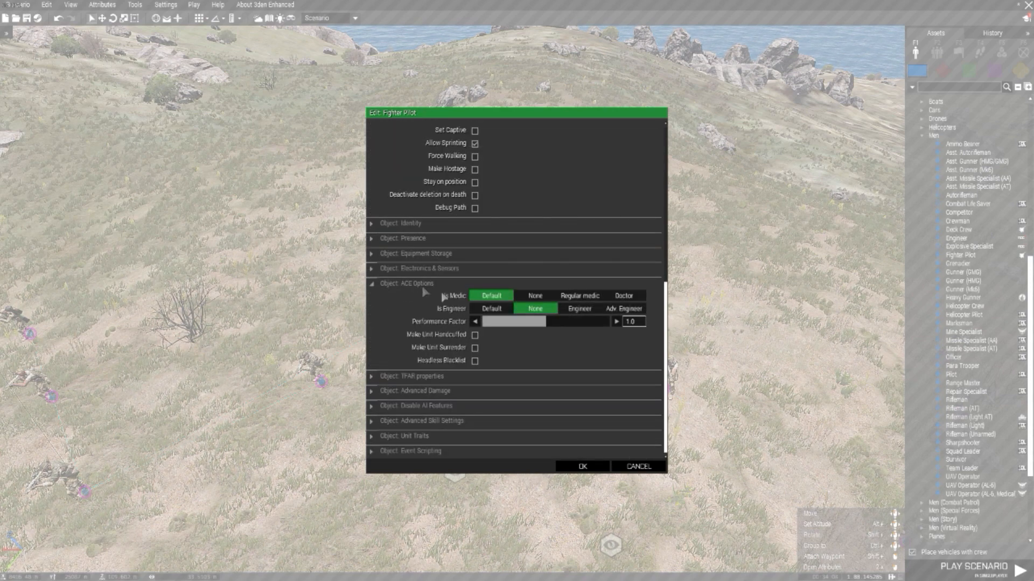
drag(525, 325, 480, 333)
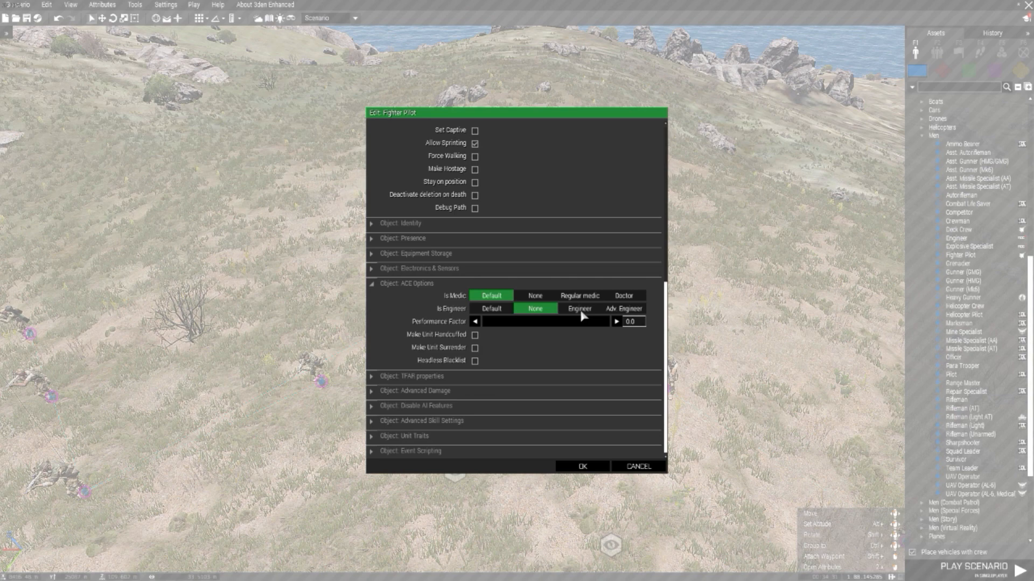
click(582, 316)
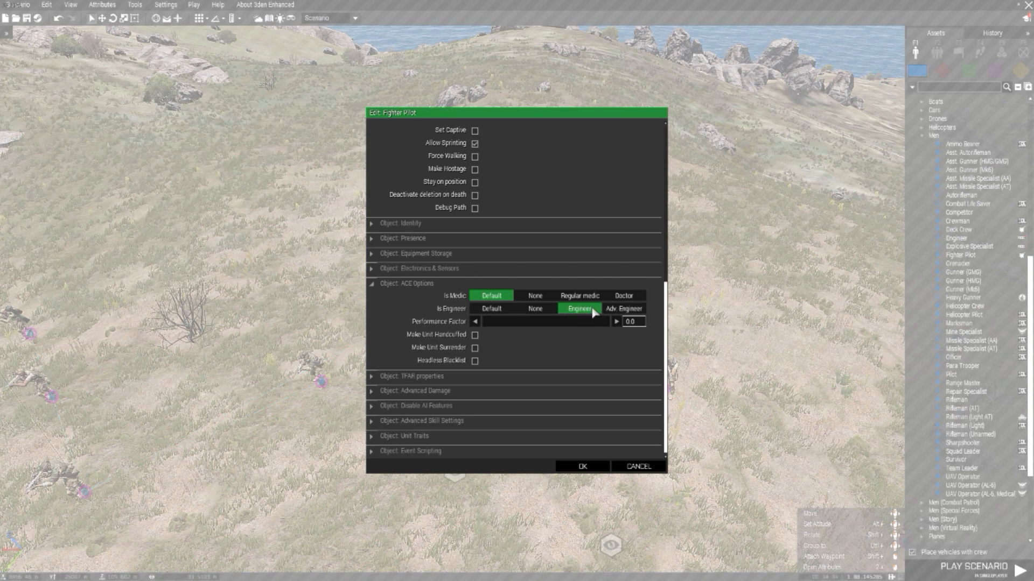
click(587, 466)
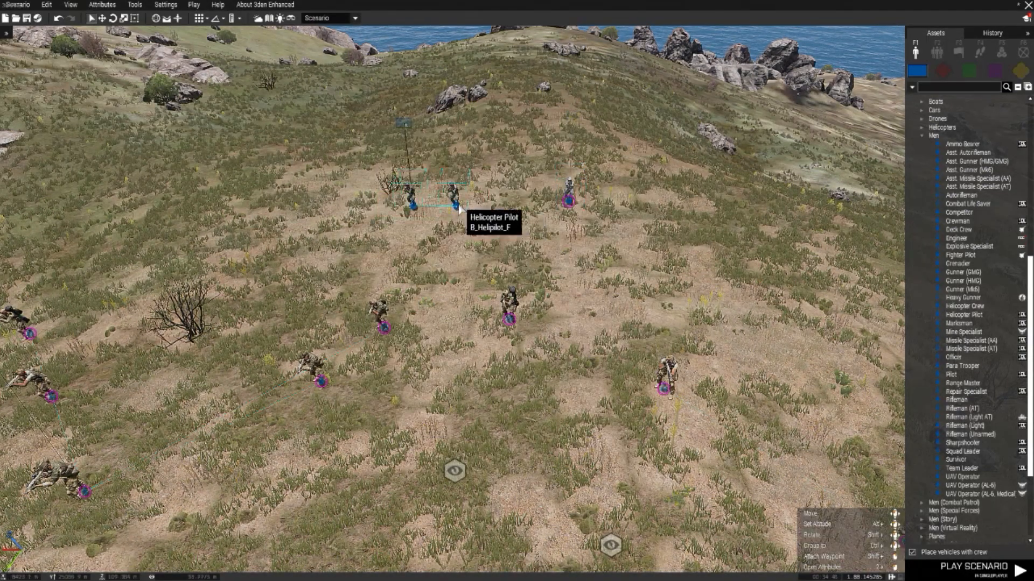
Step: Make both helicopter pilots playable and set their shared role description to "HeliPilot"
right_click(459, 207)
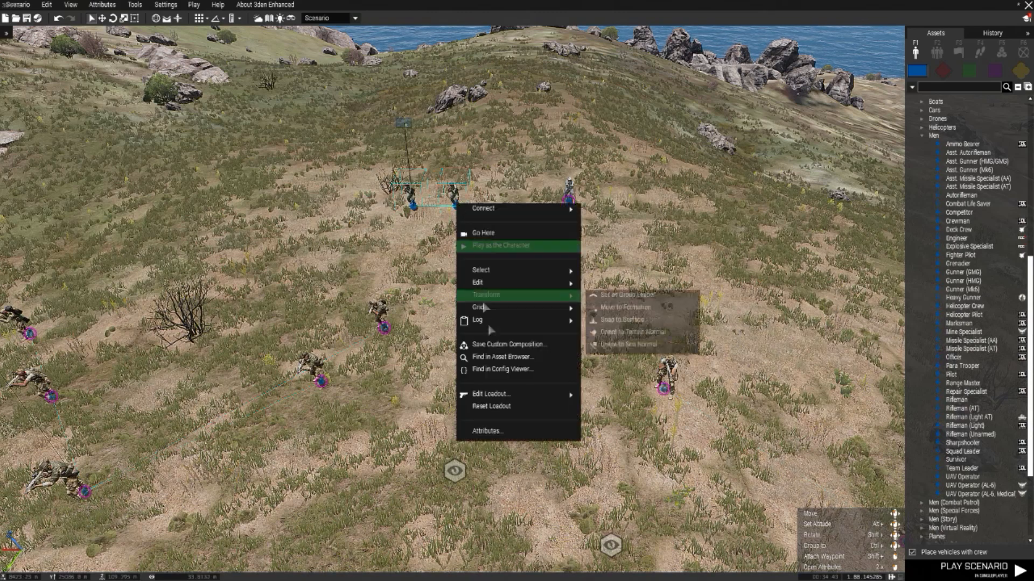
click(496, 432)
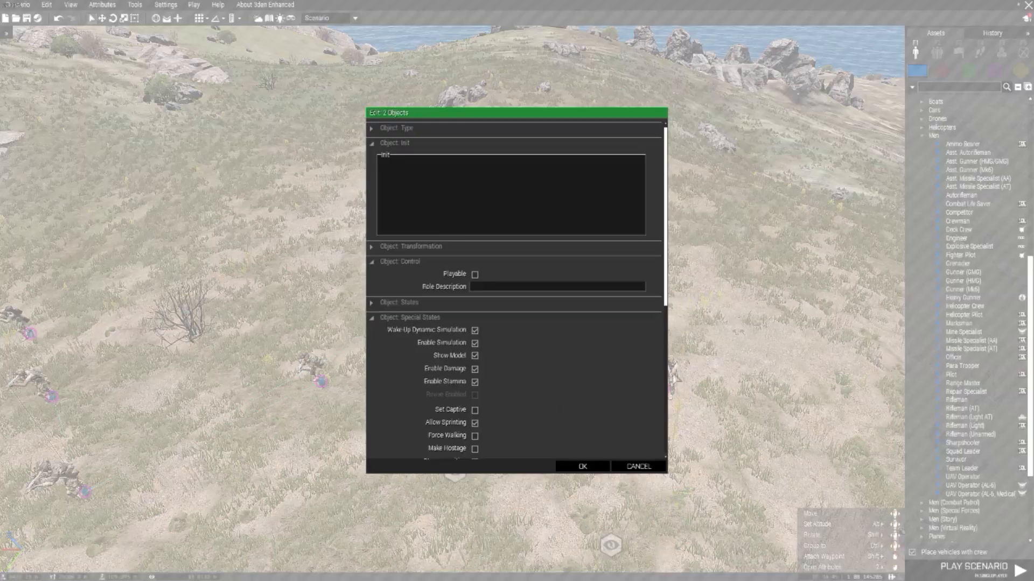
click(490, 286)
text(Heli)
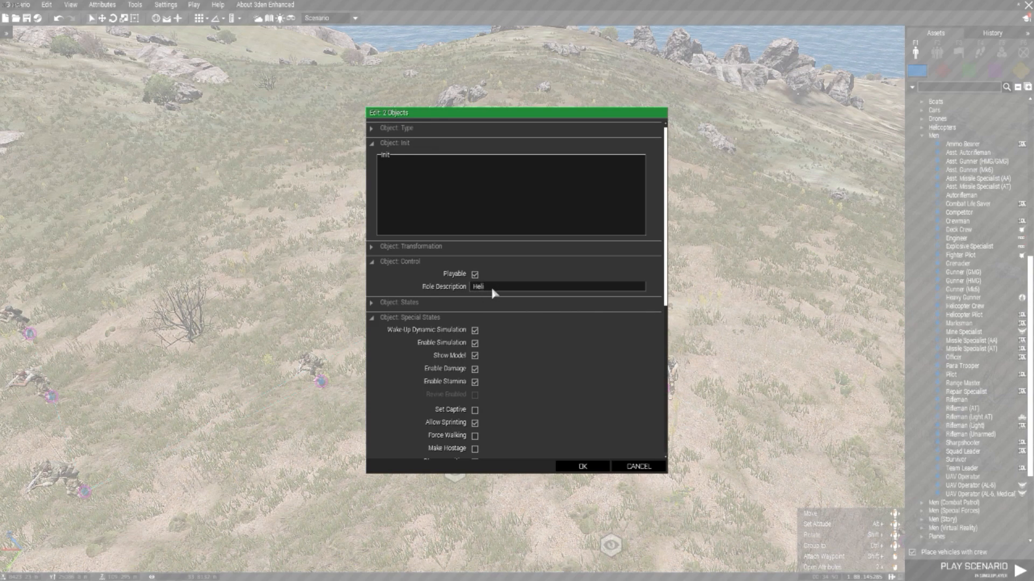
text(Pilots)
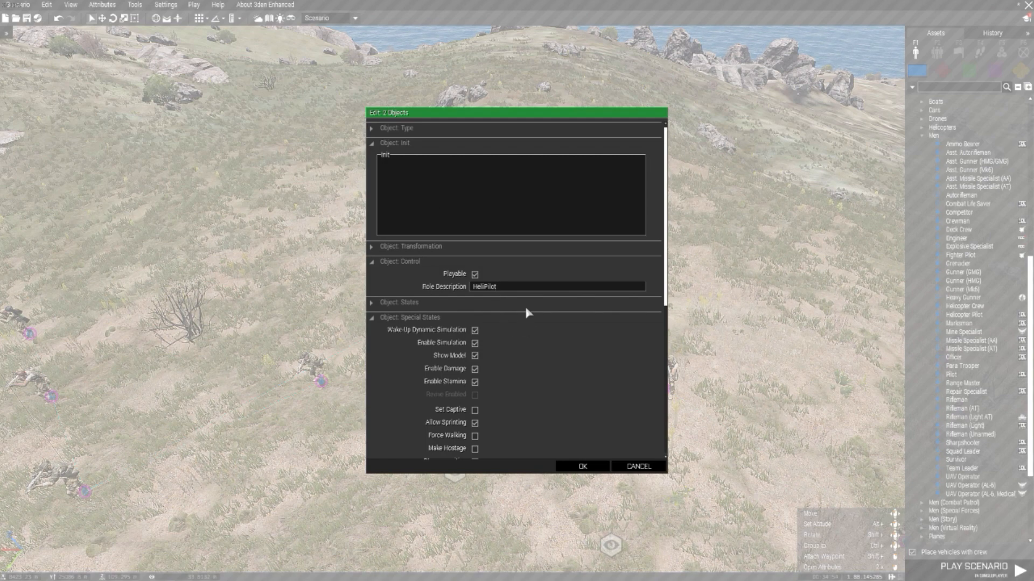
Step: In both helicopter pilots' ACE options, set the performance factor to 0.0 and the engineer role to Engineer, and accept the attributes
scroll(528, 312, down, 12)
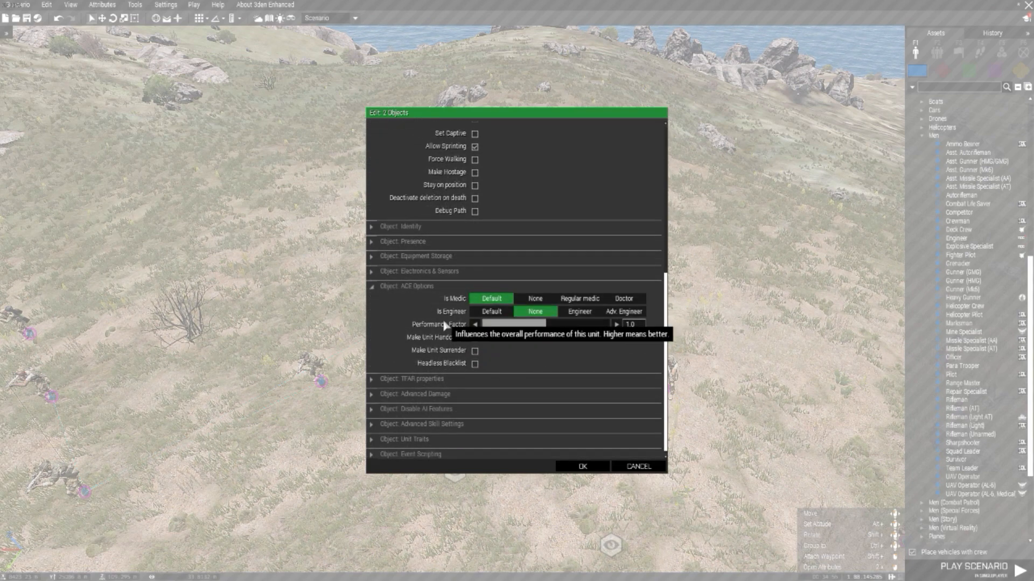
drag(523, 325, 471, 324)
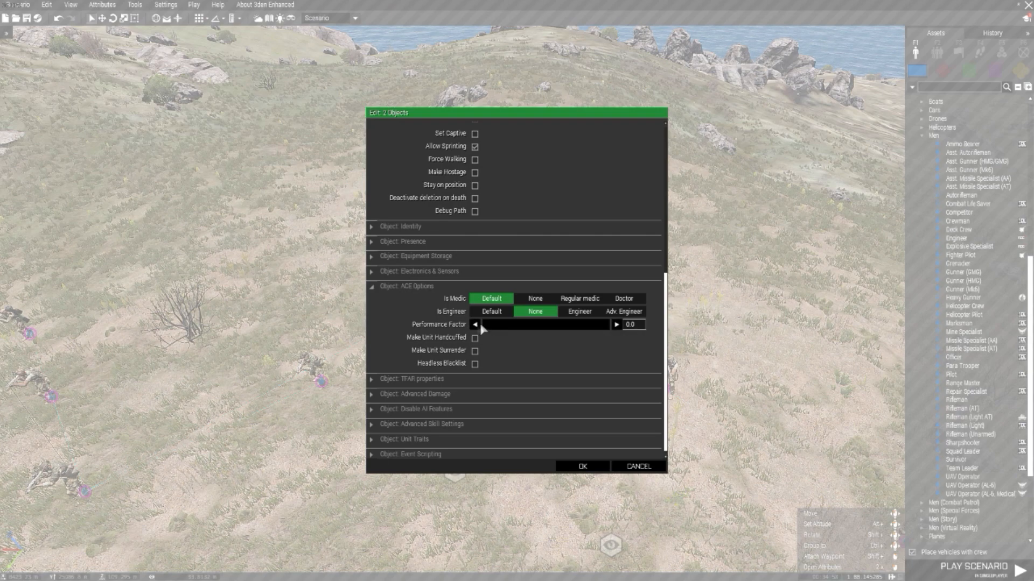
click(581, 312)
click(584, 468)
key(w)
key(a)
scroll(492, 256, up, 3)
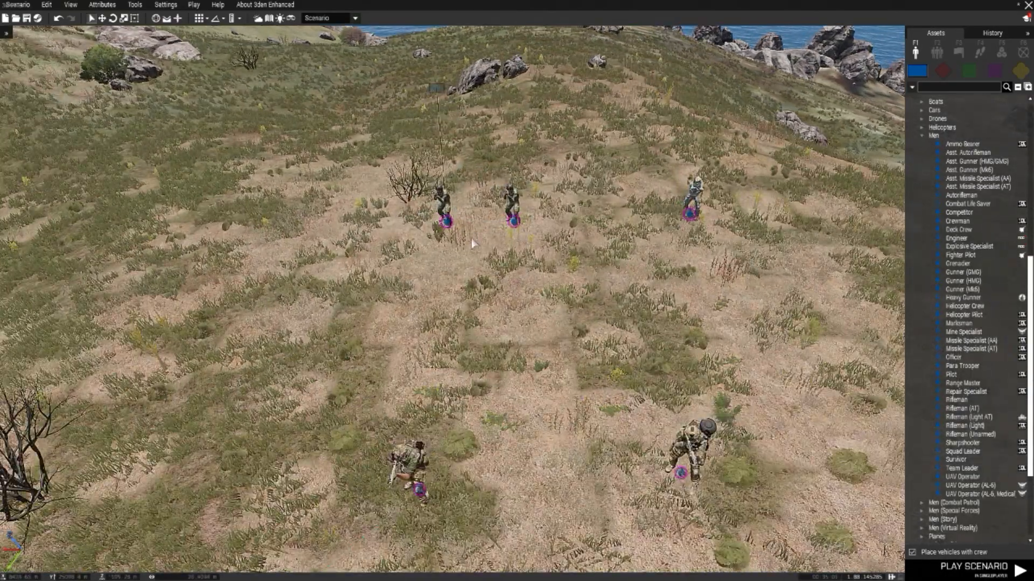
double_click(513, 223)
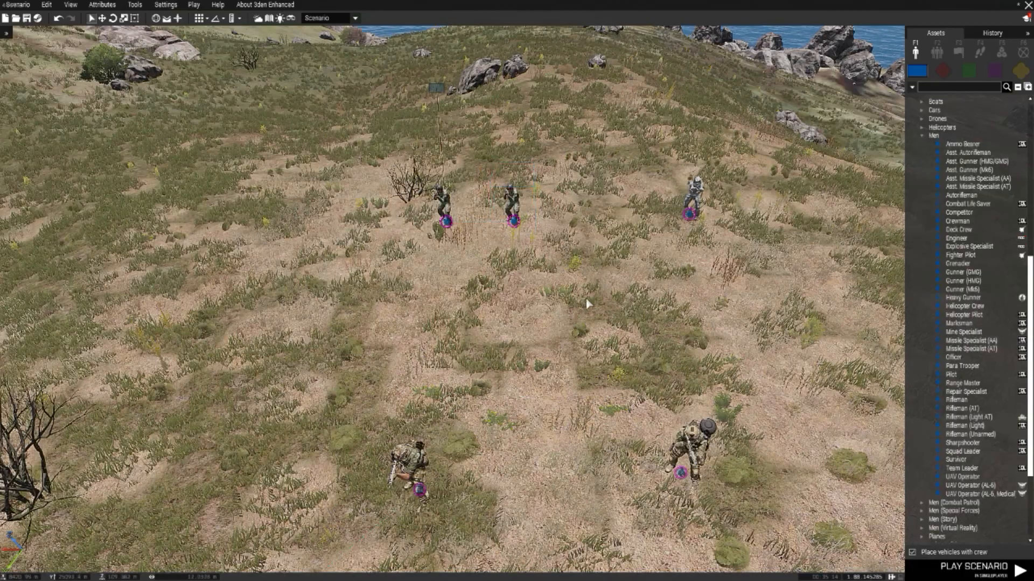
scroll(586, 299, down, 10)
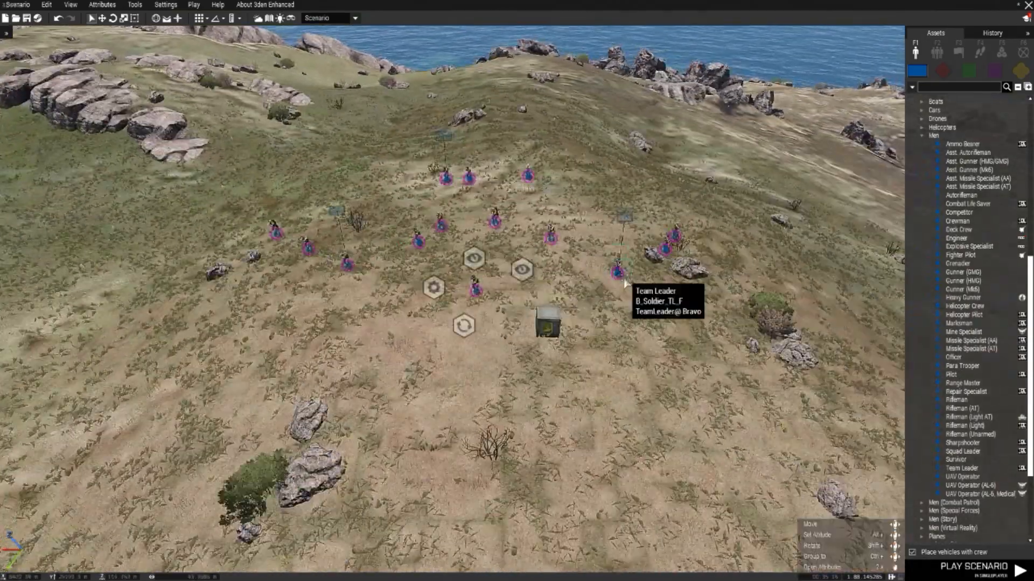
Step: Move the lone soldier, the modules, the respawn position and the ammo crate together farther away from the squads
scroll(622, 281, up, 3)
scroll(472, 265, up, 3)
drag(468, 349, 478, 377)
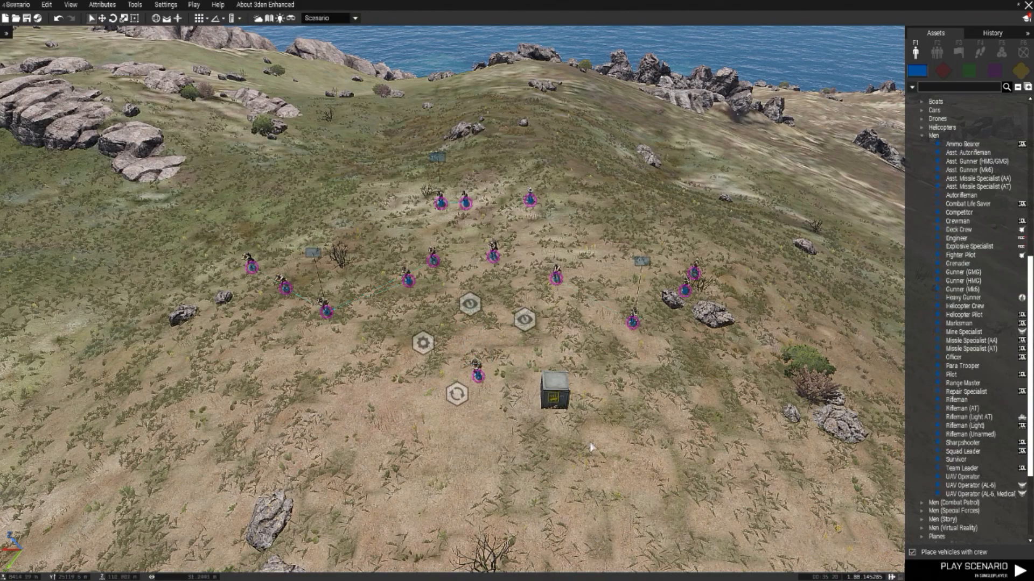
scroll(470, 307, up, 2)
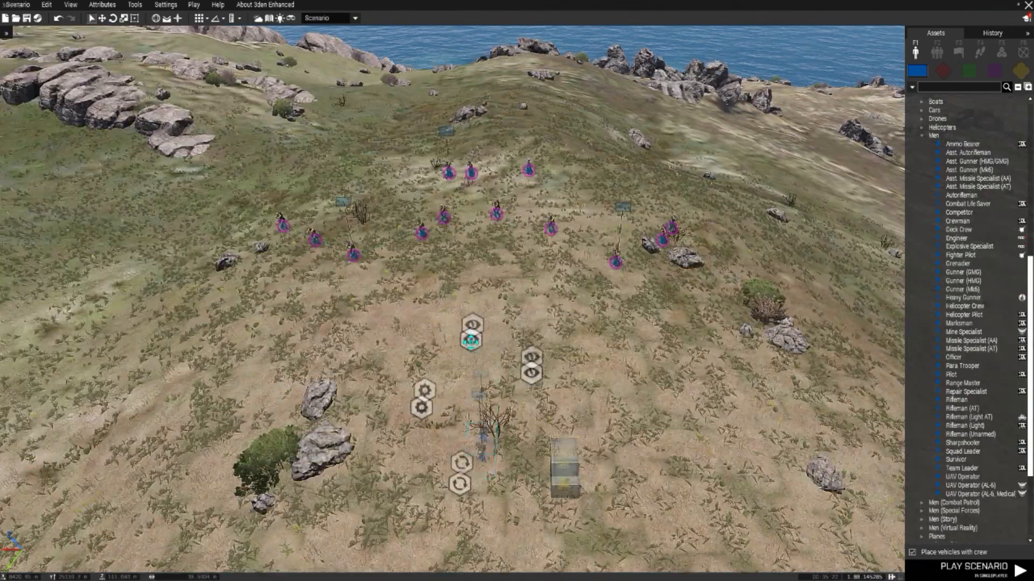
scroll(576, 300, up, 3)
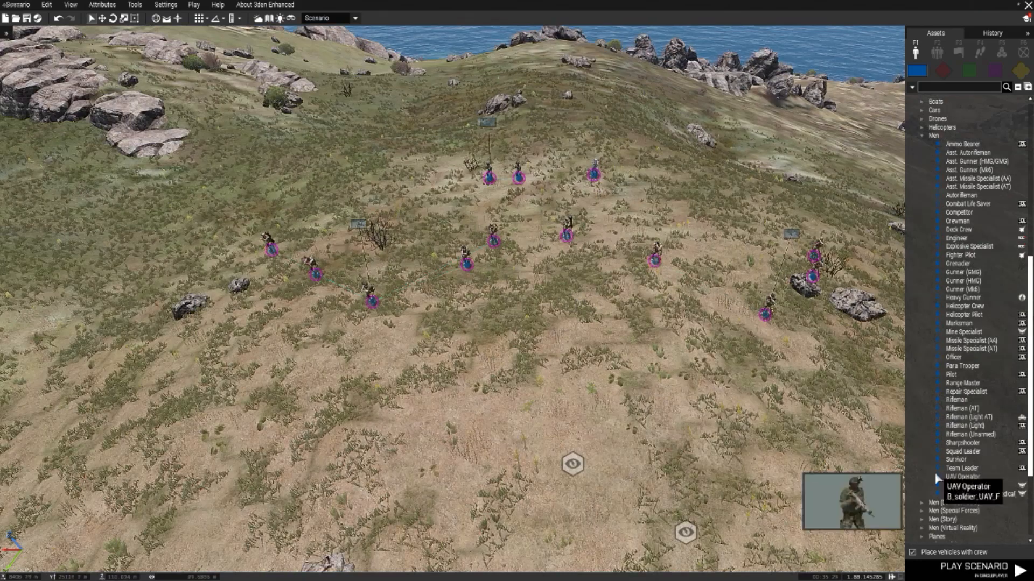
Step: Place an Officer on the open ground below the squads, with a Combat Life Saver beside it
click(973, 473)
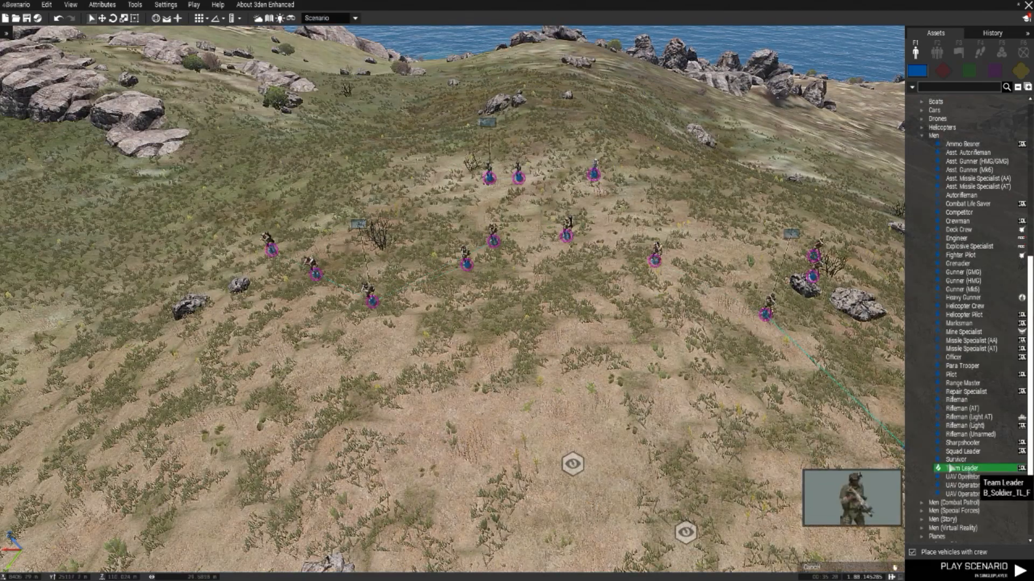
click(953, 358)
scroll(554, 319, down, 2)
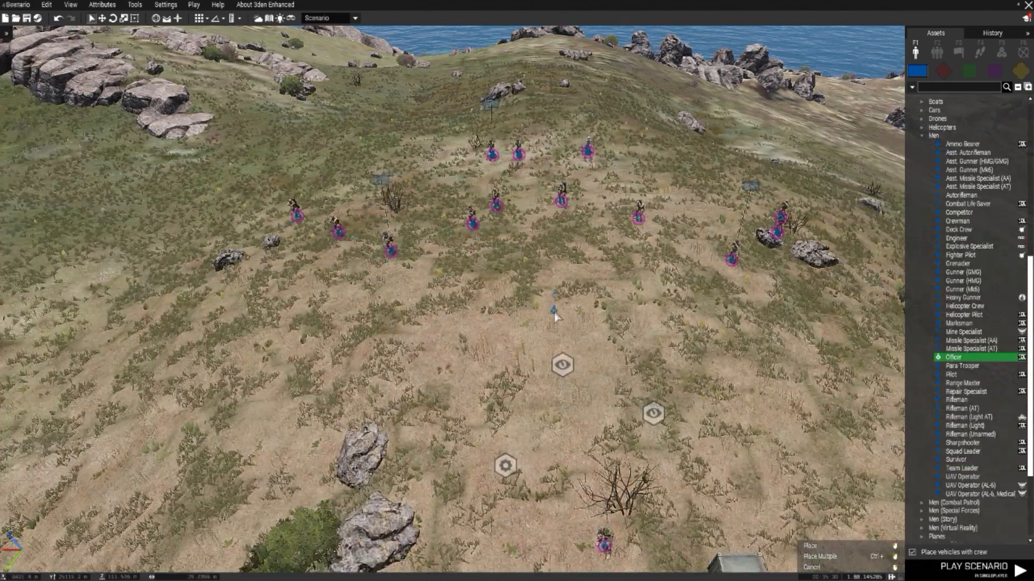
click(566, 311)
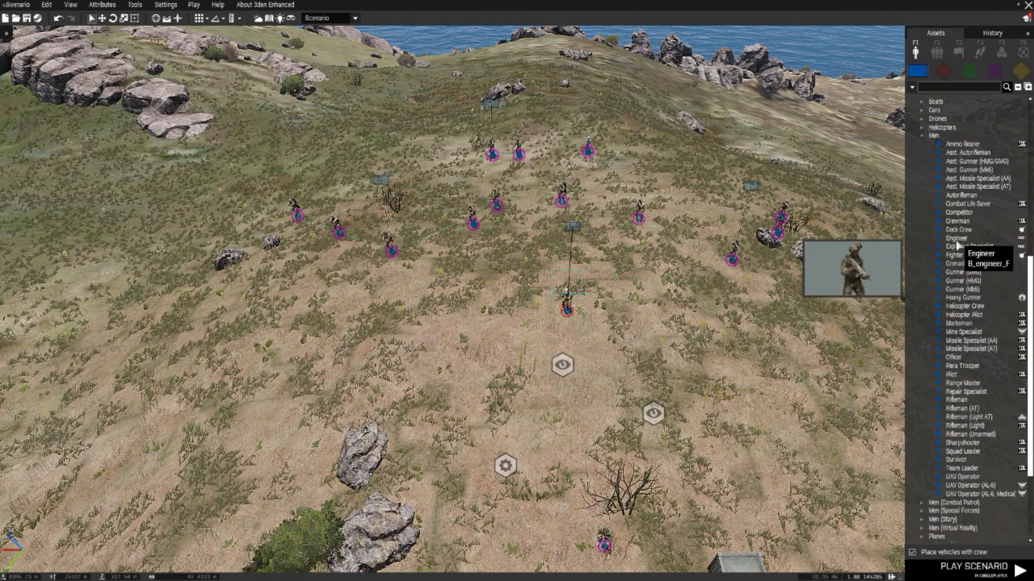
click(959, 204)
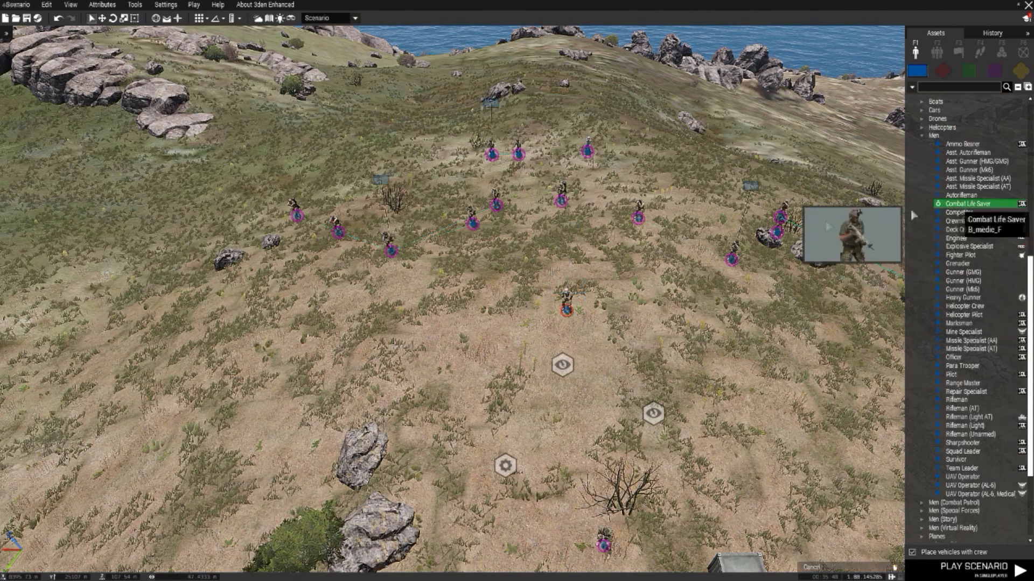
click(520, 301)
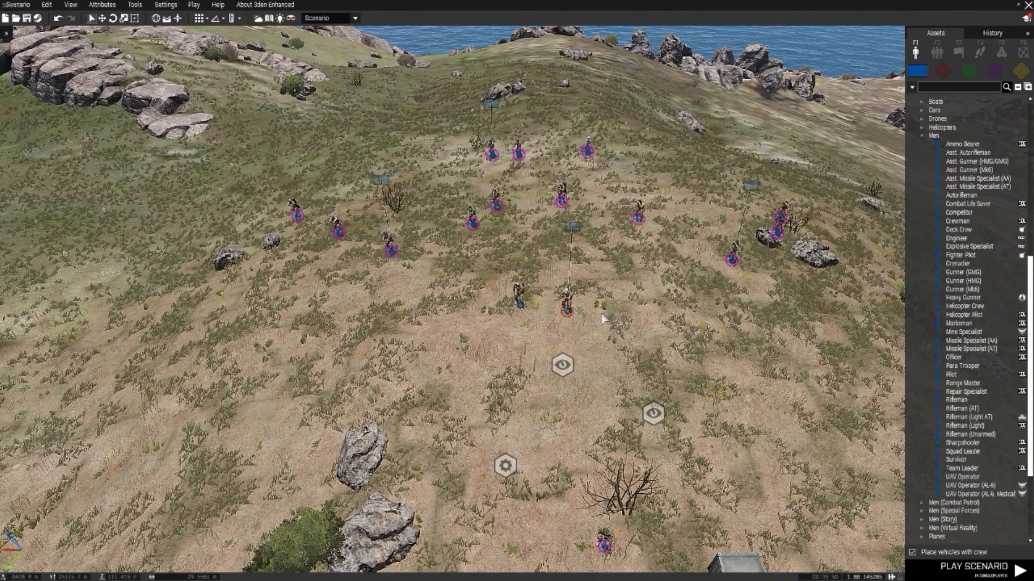
Step: Make the officer playable and set its role description to "Team Chief@ Phoenix", correcting the spelling of the group name
scroll(591, 317, up, 2)
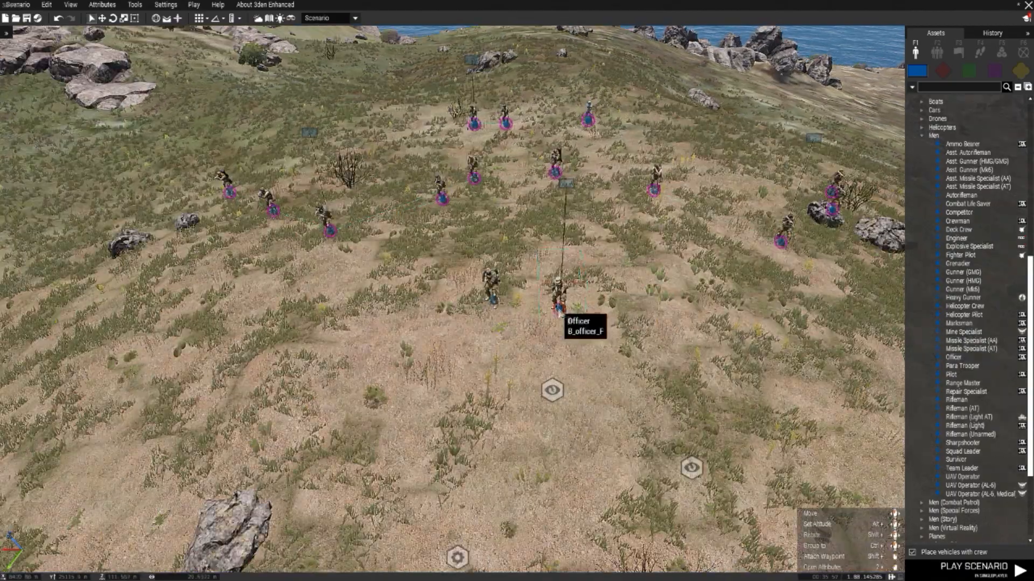
double_click(557, 311)
click(474, 288)
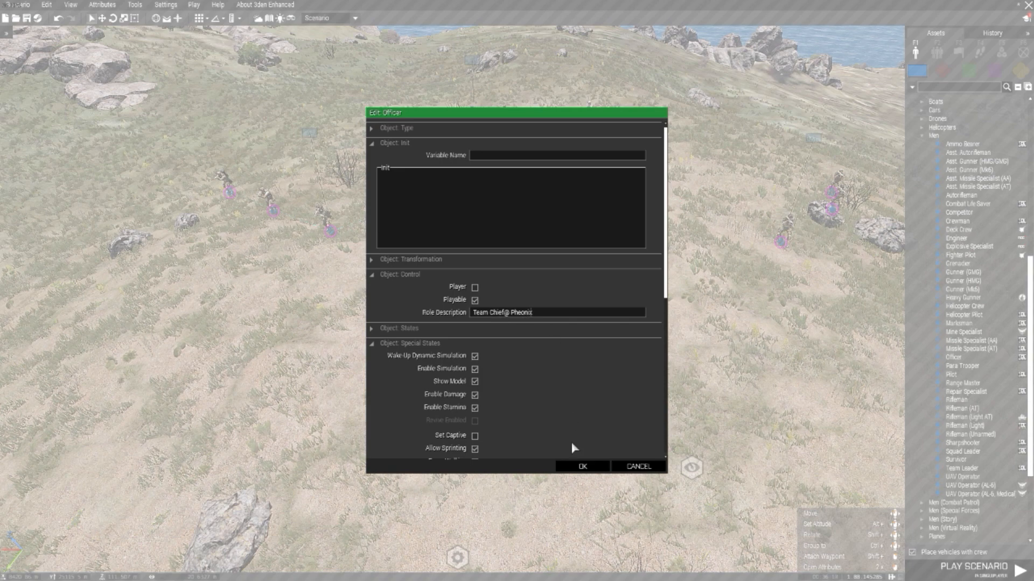
click(592, 470)
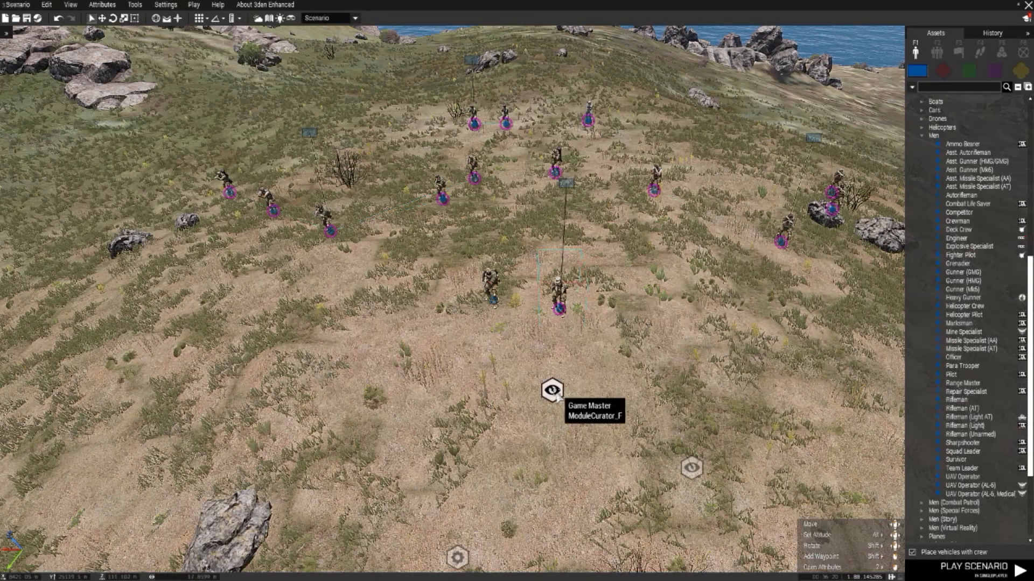
double_click(558, 312)
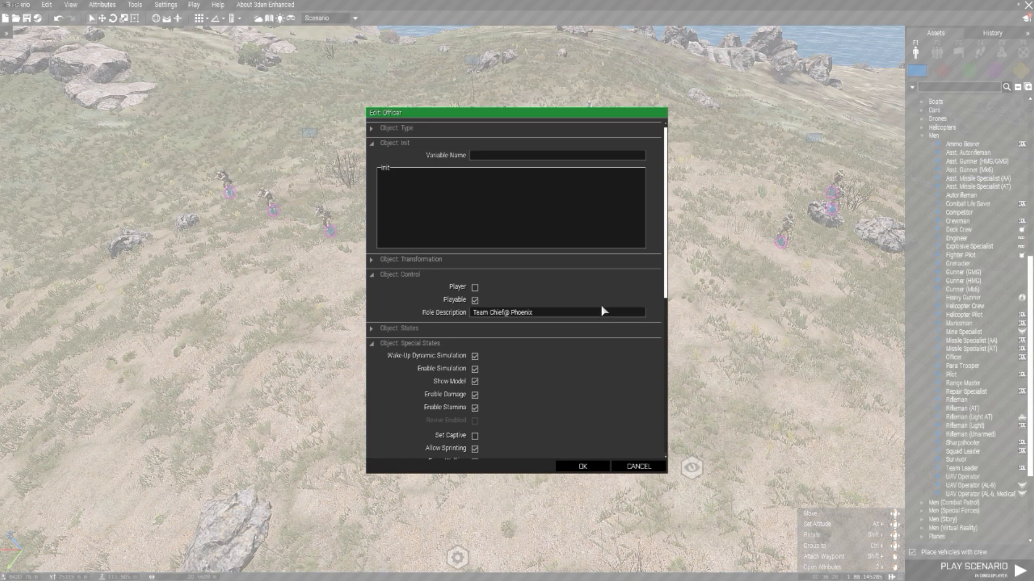
click(581, 466)
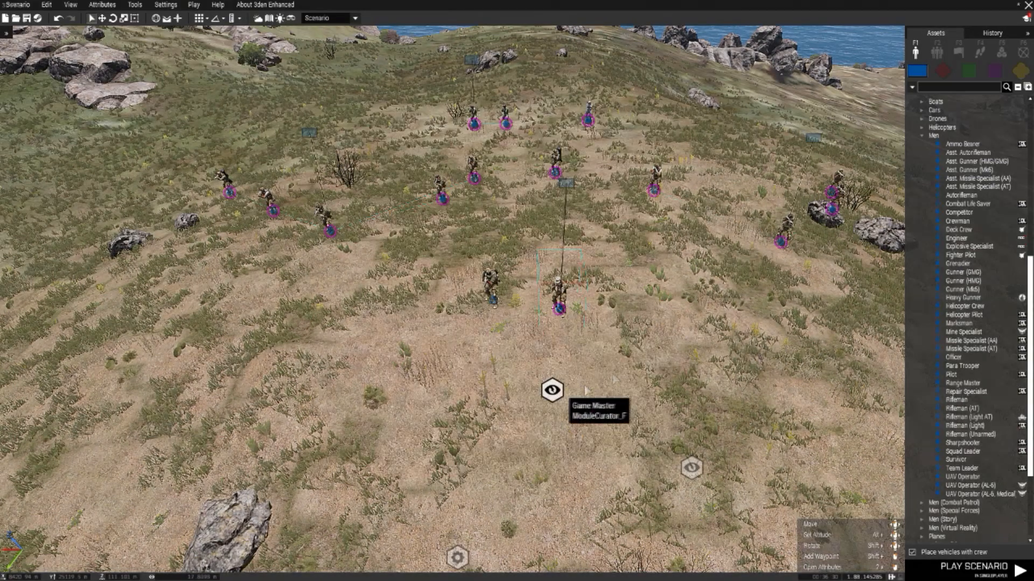
Step: Make the combat life saver playable as "Doctor", with ACE medic role Doctor, engineer role None and performance factor 0.0
double_click(497, 303)
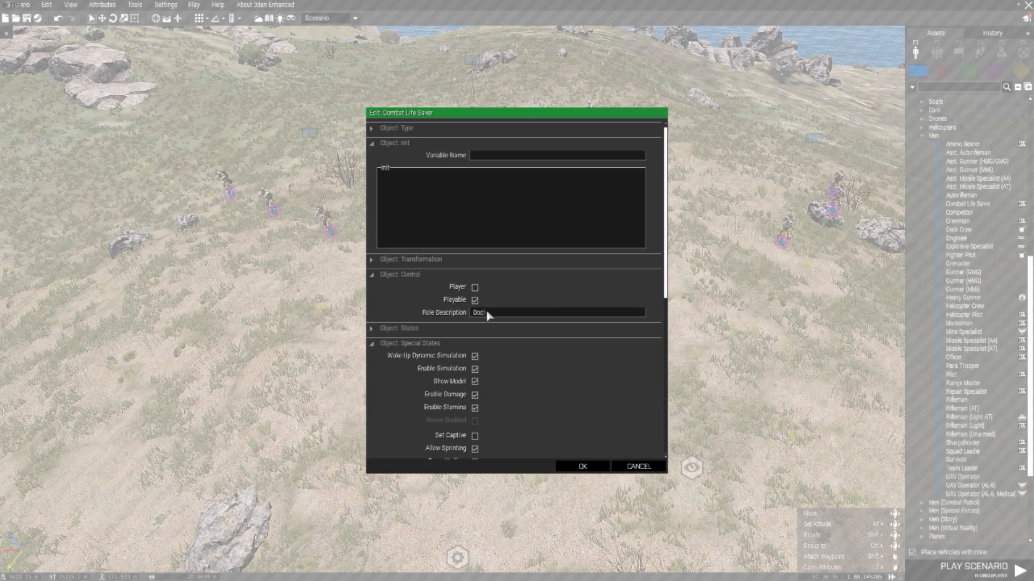
scroll(489, 357, down, 10)
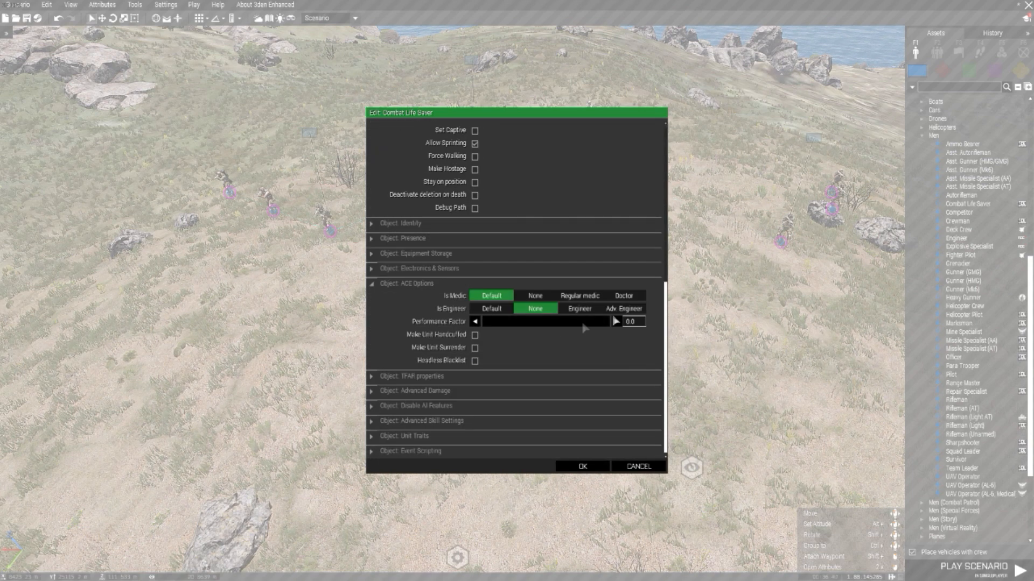
click(623, 296)
click(577, 467)
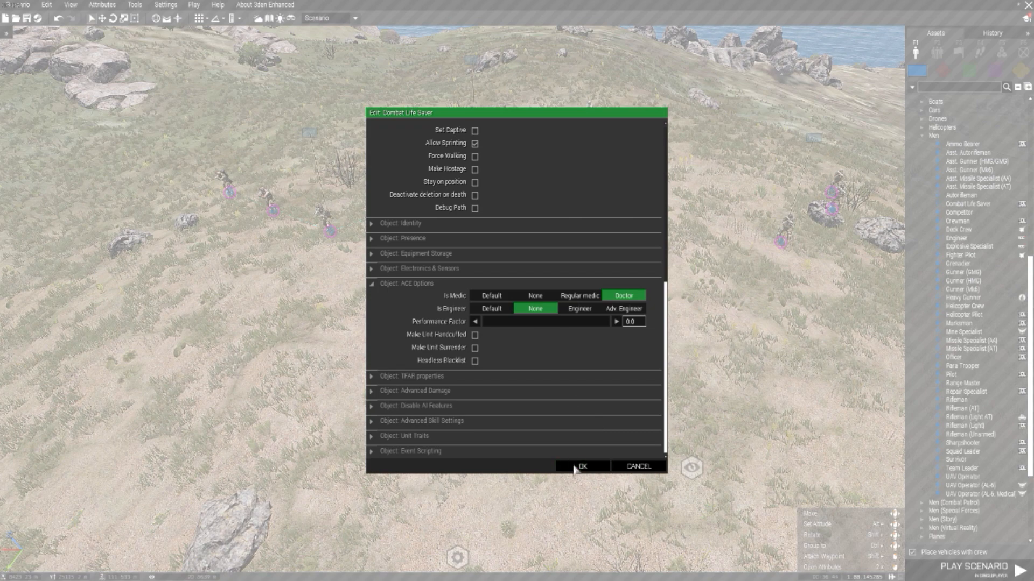
Step: In the officer's ACE options, set the medic role to Regular medic, the engineer role to None and the performance factor to 0.0
double_click(557, 294)
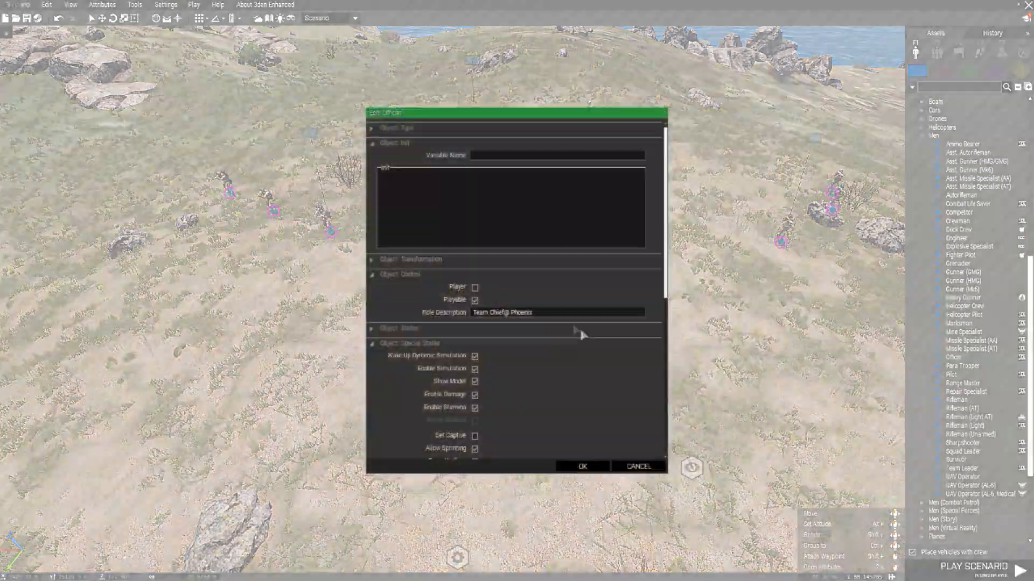
scroll(498, 338, down, 10)
click(538, 308)
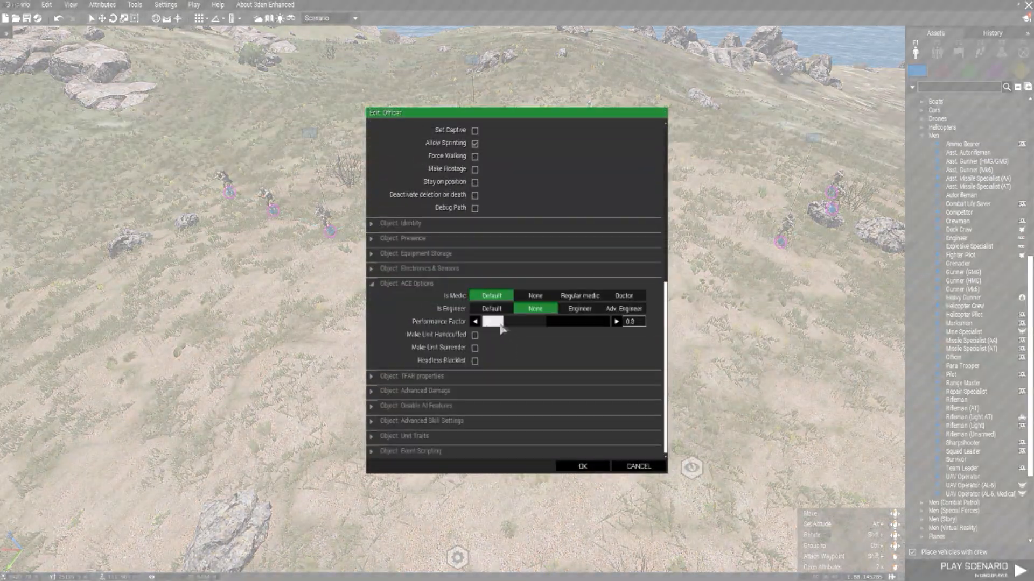
click(586, 298)
click(583, 467)
Step: Check the ACE medic and engineer roles of both squads' team leaders and one autorifleman
scroll(445, 300, up, 3)
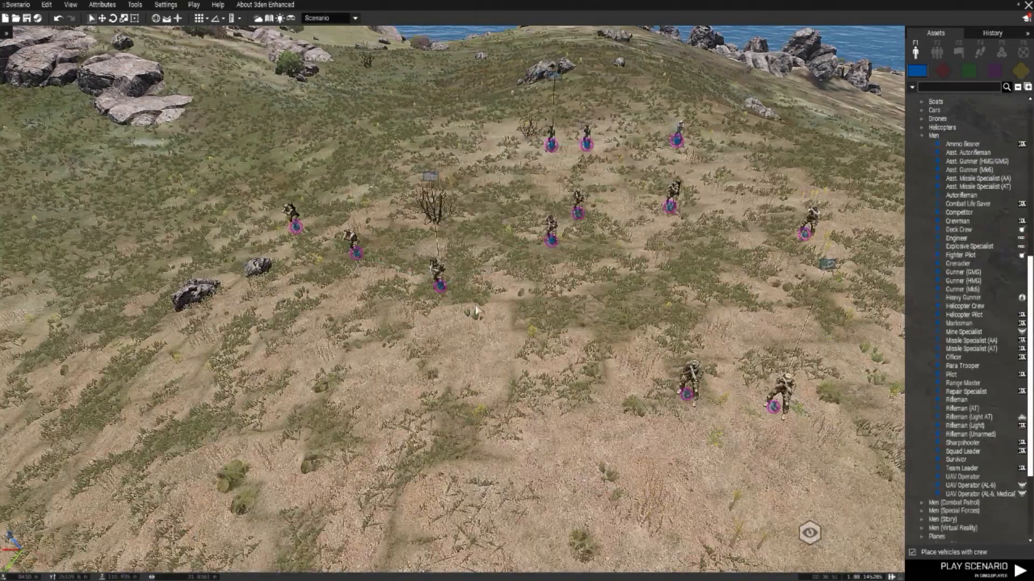
double_click(438, 291)
scroll(525, 353, down, 10)
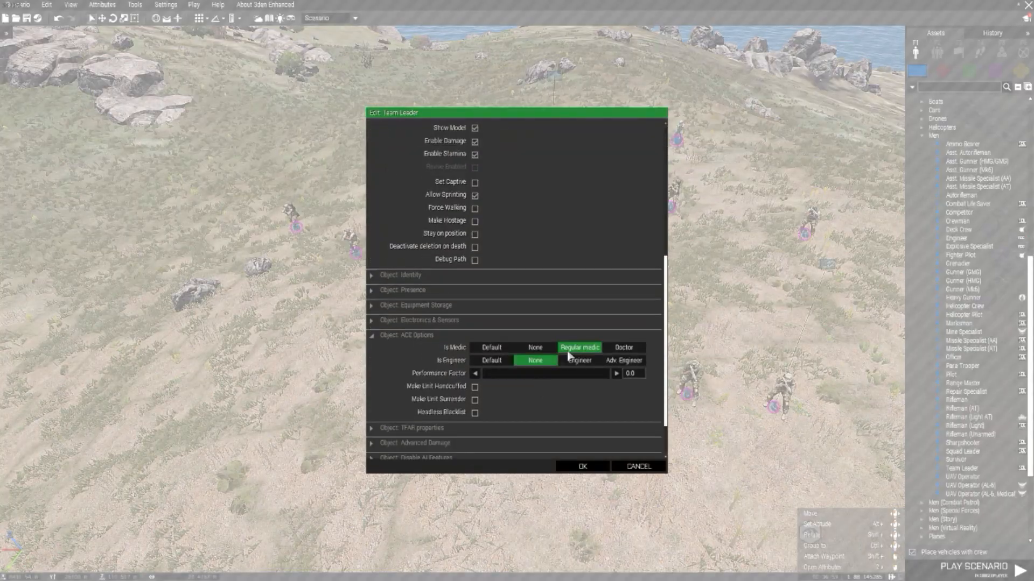
click(584, 466)
scroll(607, 310, up, 3)
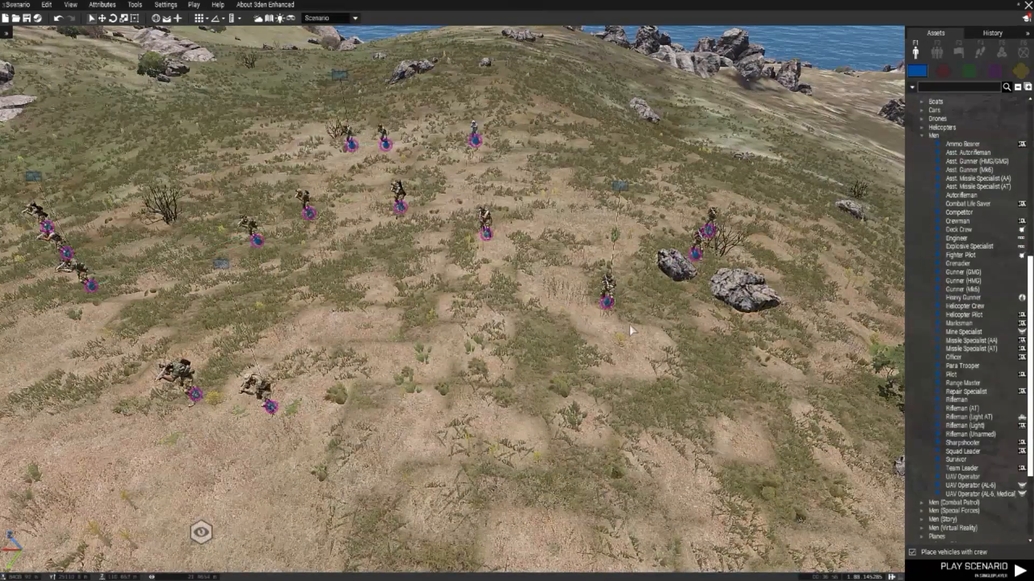
double_click(607, 309)
scroll(571, 356, down, 10)
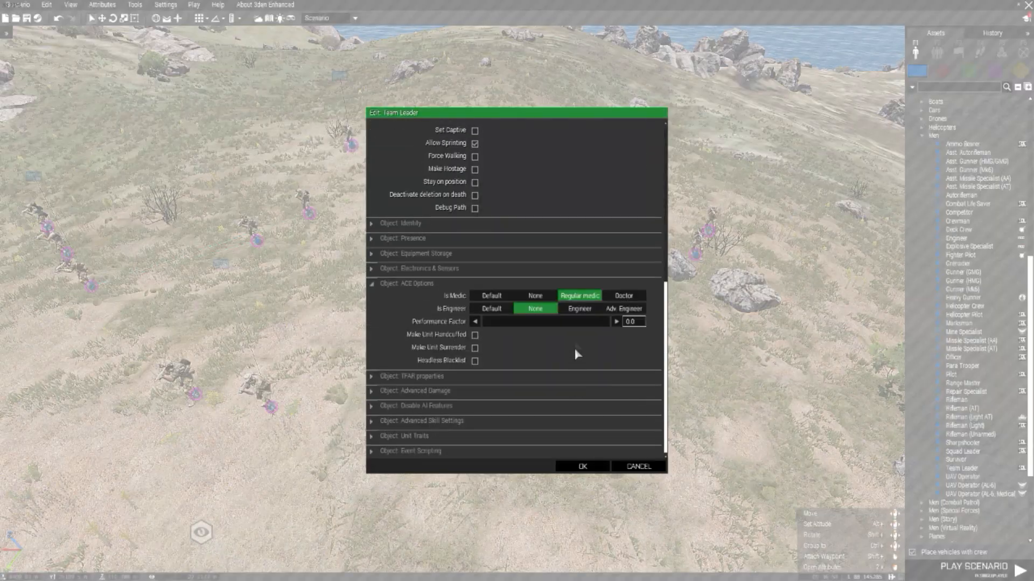
click(584, 466)
scroll(548, 393, up, 3)
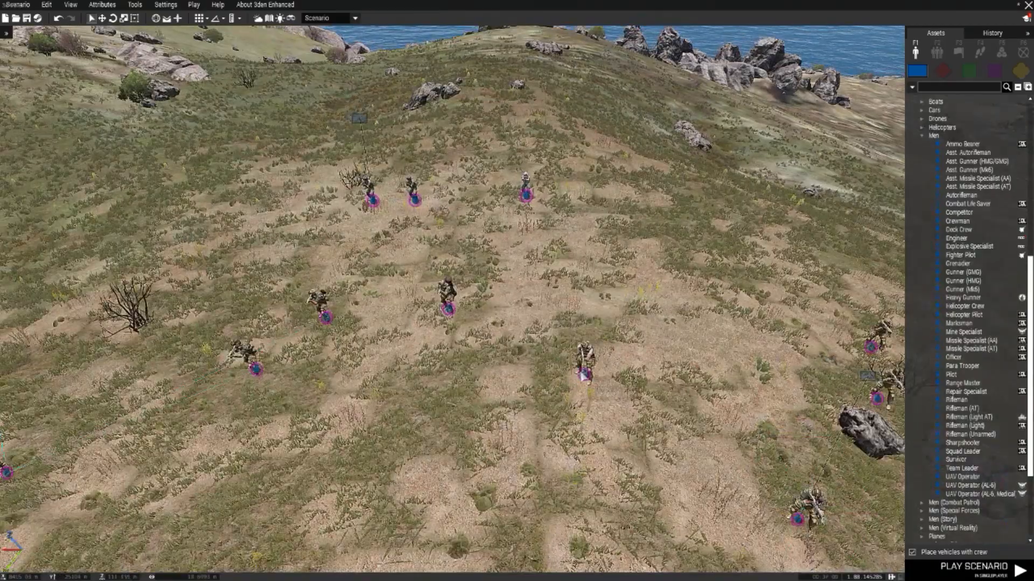
double_click(589, 388)
scroll(591, 410, down, 10)
click(582, 466)
scroll(567, 276, up, 5)
scroll(566, 276, down, 8)
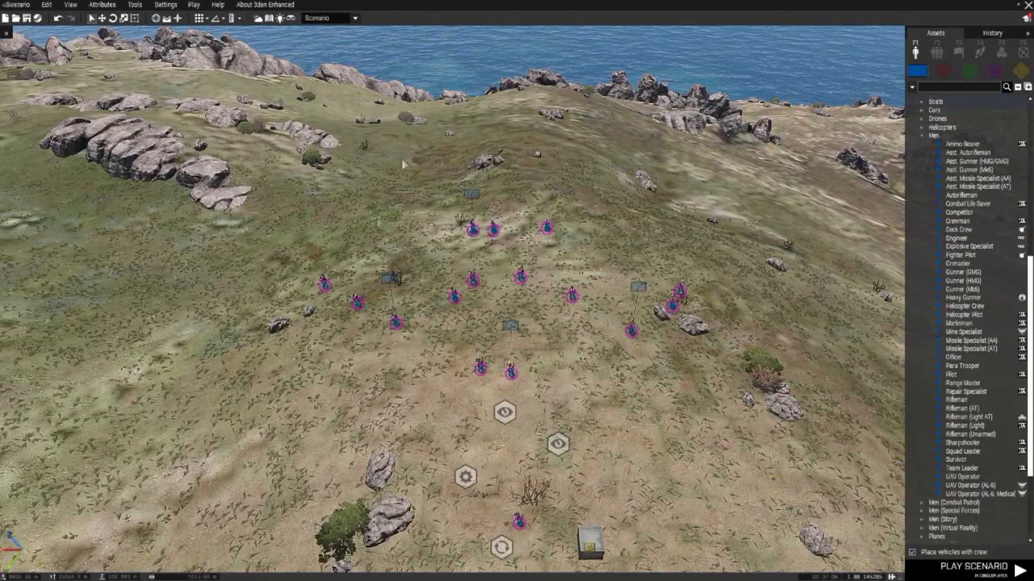
scroll(625, 372, down, 3)
scroll(458, 211, up, 2)
scroll(510, 478, down, 2)
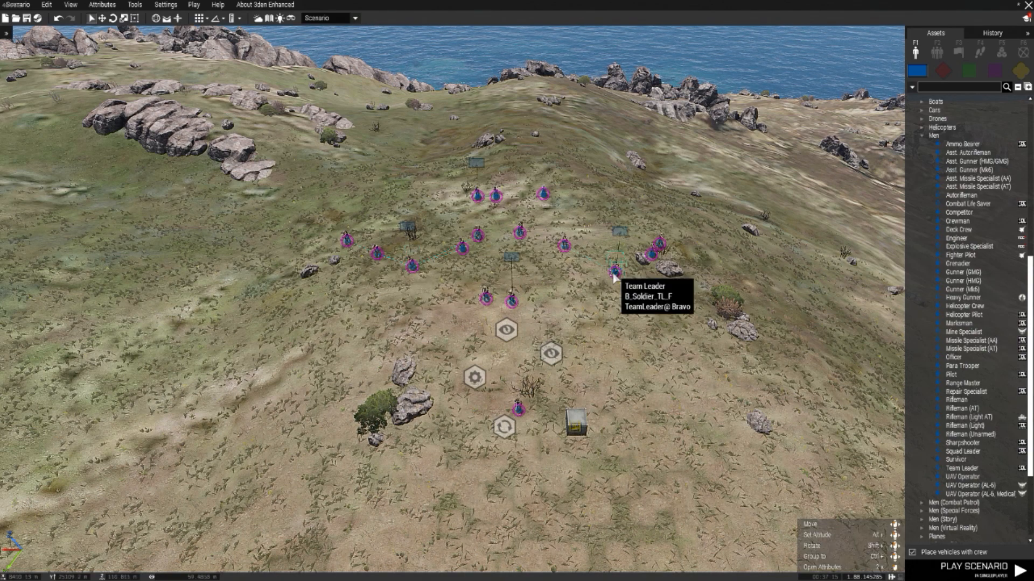
scroll(614, 275, up, 2)
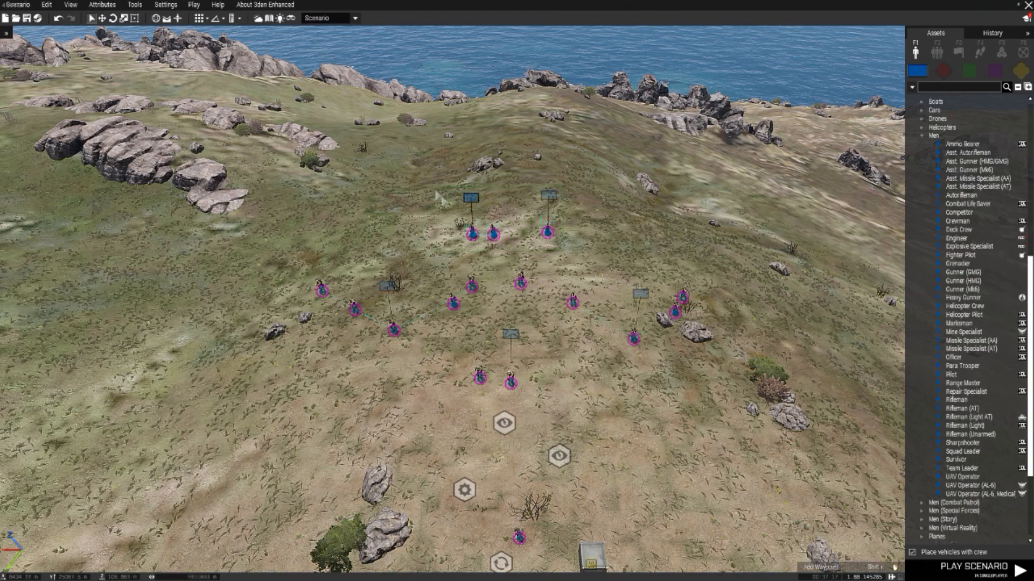
scroll(437, 197, down, 2)
drag(563, 336, 447, 293)
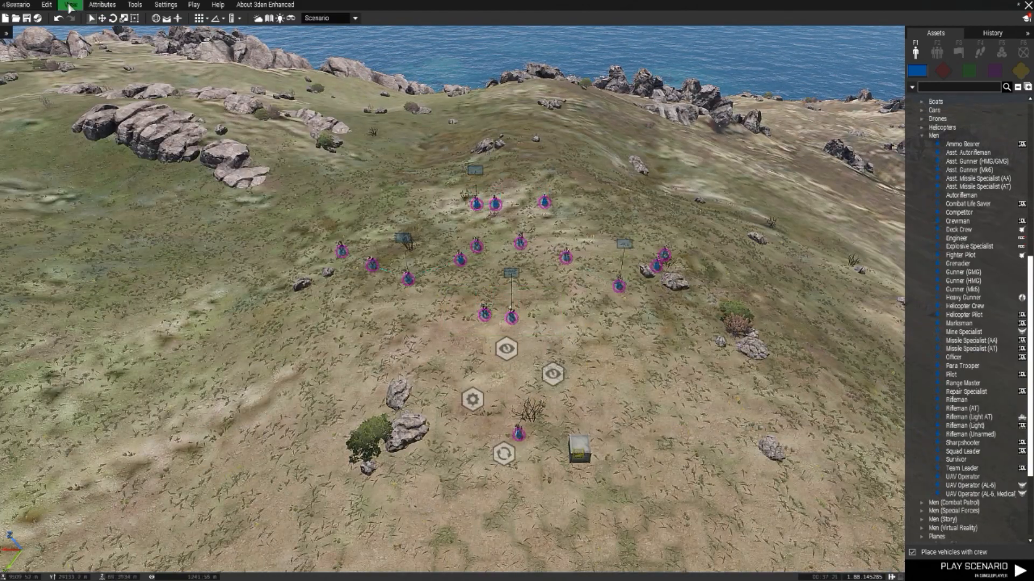
Step: Launch the scenario in multiplayer, review the full BLUFOR role assignment list, and return to the editor
click(193, 5)
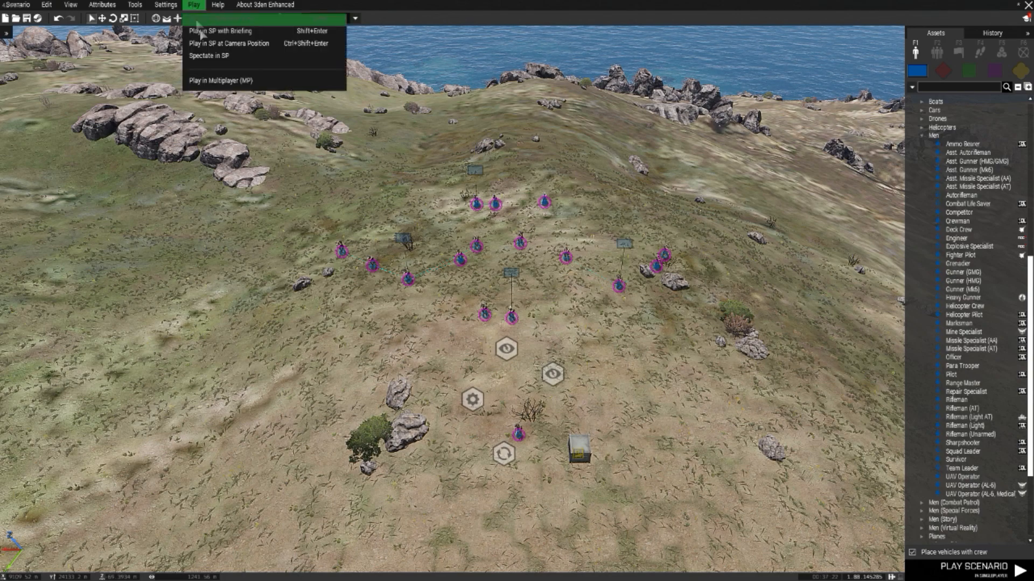
click(219, 82)
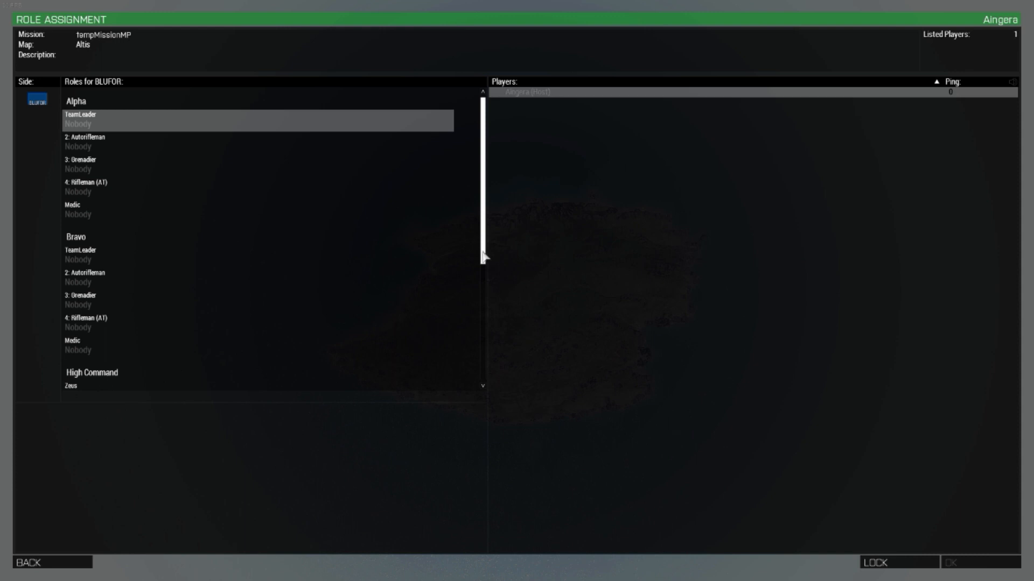
scroll(138, 148, down, 3)
scroll(137, 150, up, 3)
scroll(104, 136, down, 2)
scroll(102, 194, down, 3)
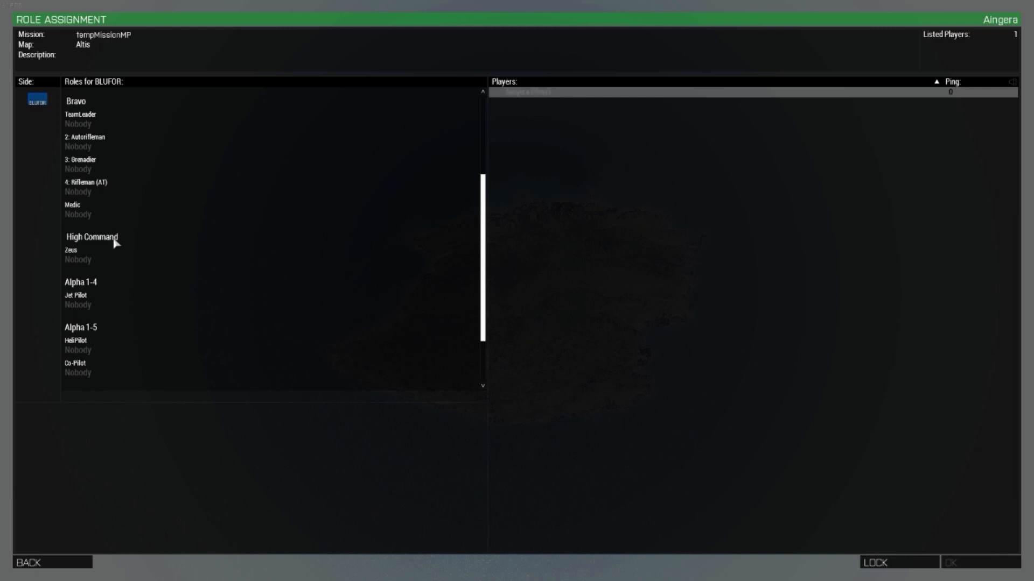
scroll(90, 258, down, 3)
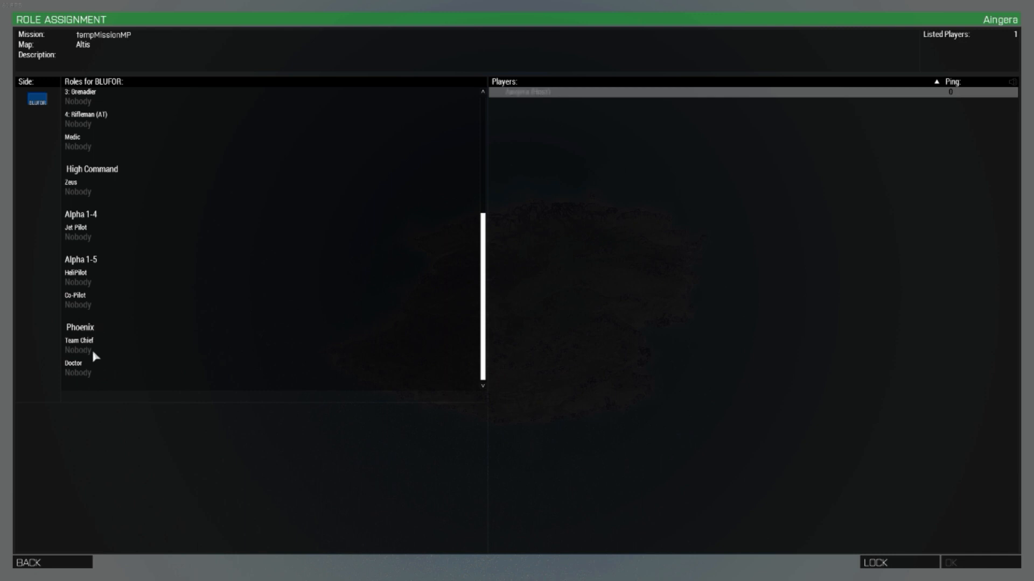
scroll(90, 327, up, 5)
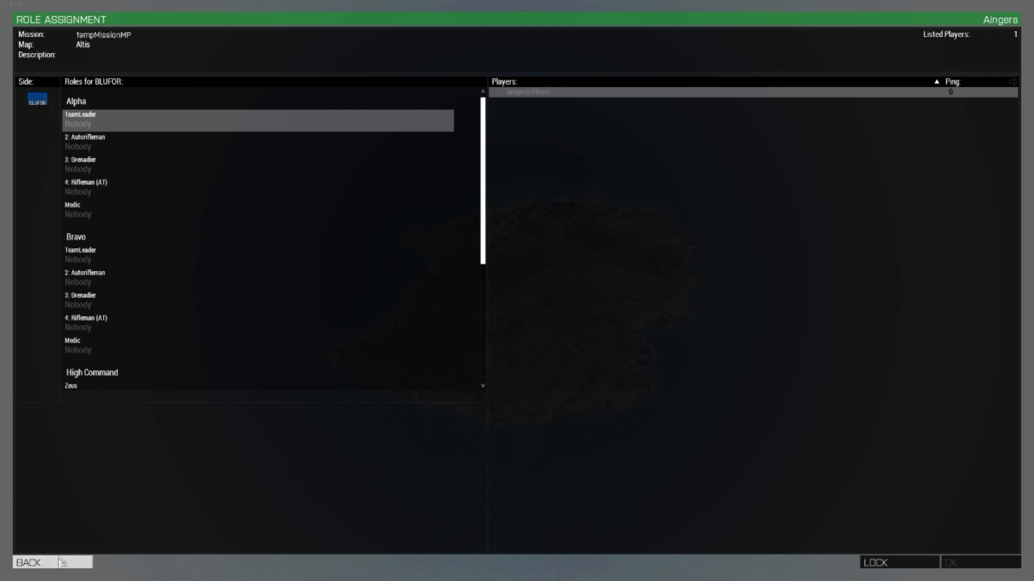
scroll(113, 324, down, 5)
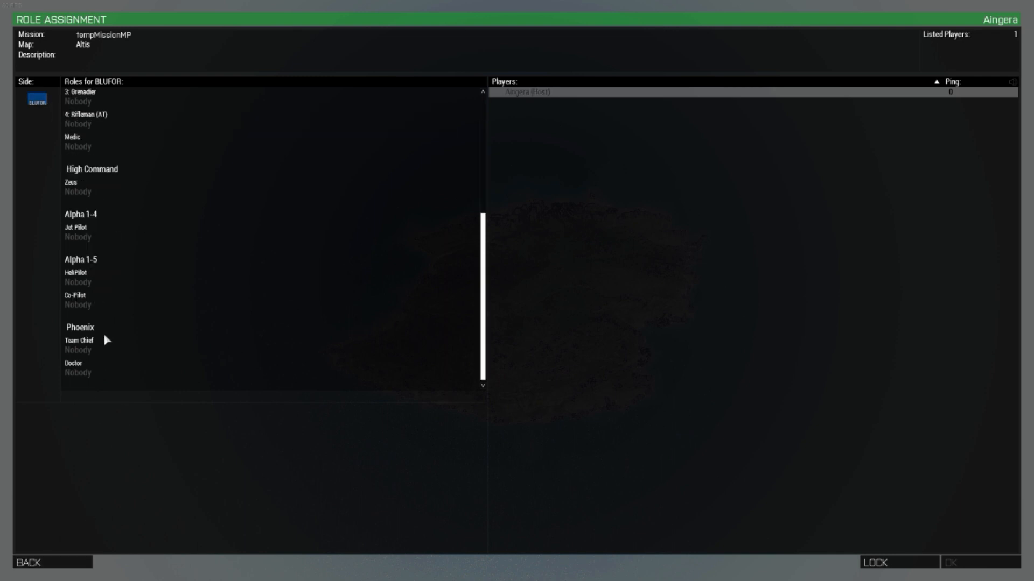
scroll(116, 280, up, 5)
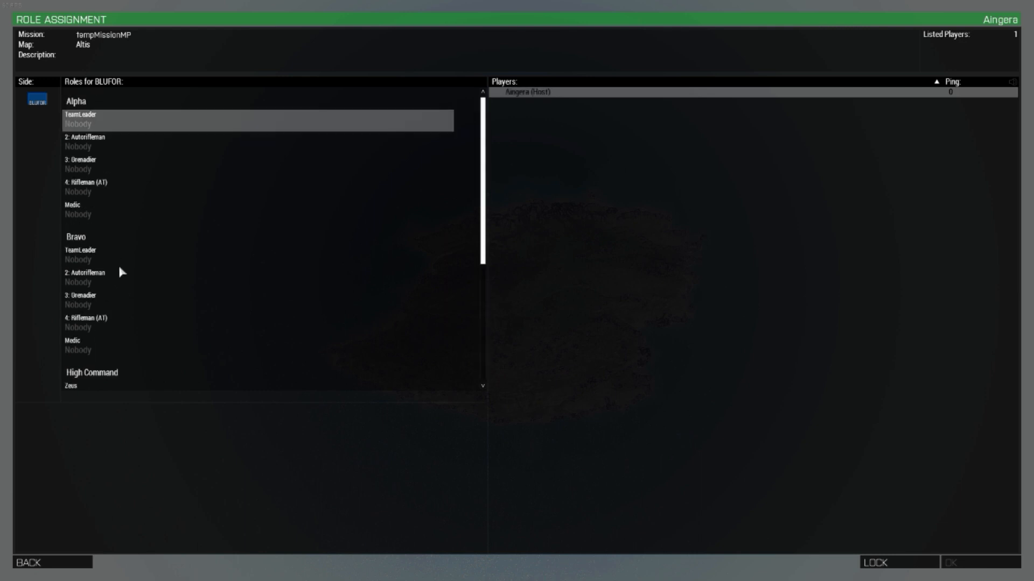
scroll(105, 164, down, 5)
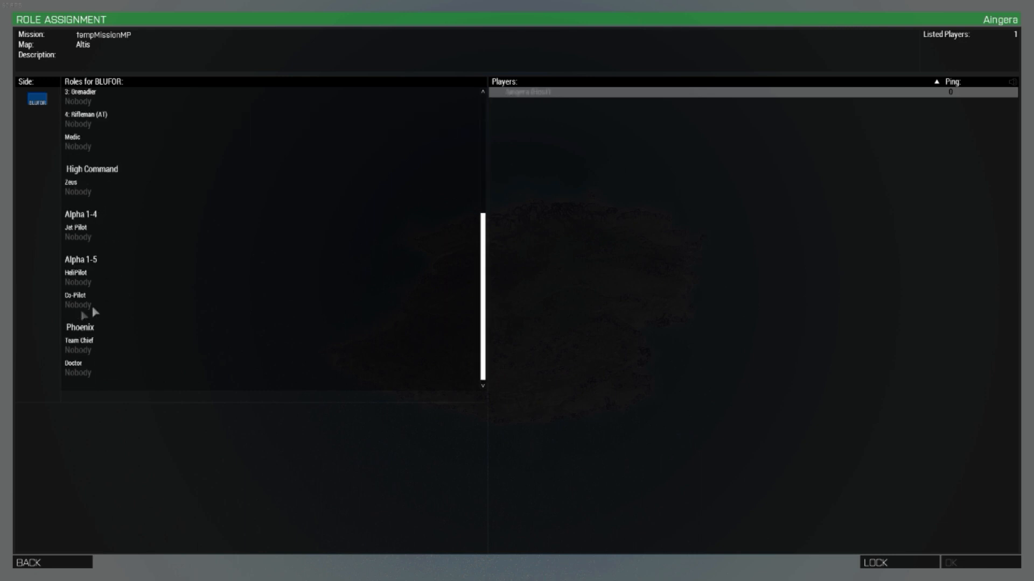
scroll(103, 342, up, 5)
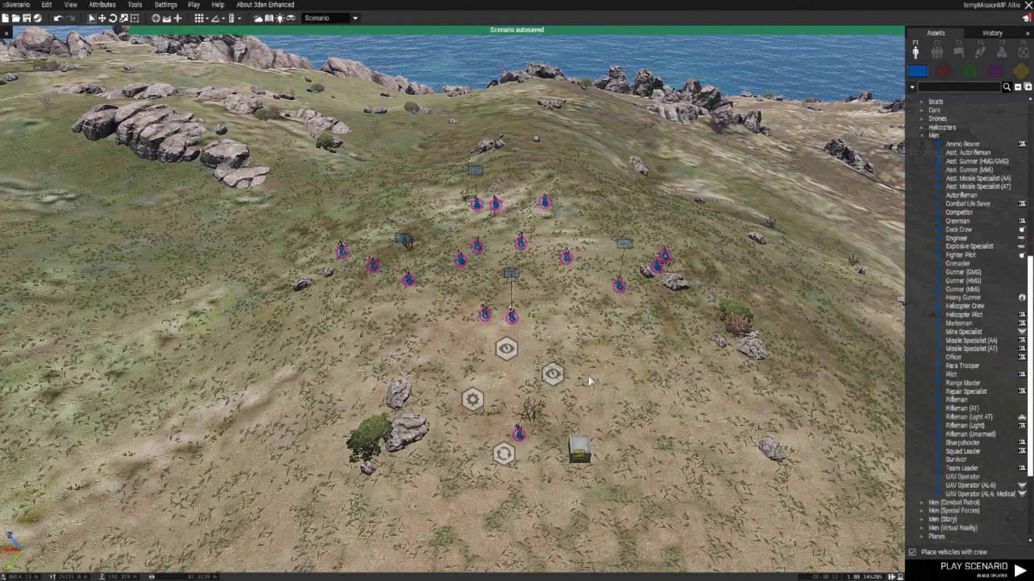
Step: Gather the Game Master and other modules around the respawn position and move the lone Zeus soldier closer to the officer and doctor
drag(520, 434, 491, 419)
drag(553, 374, 541, 442)
drag(469, 404, 472, 438)
key(w)
click(648, 407)
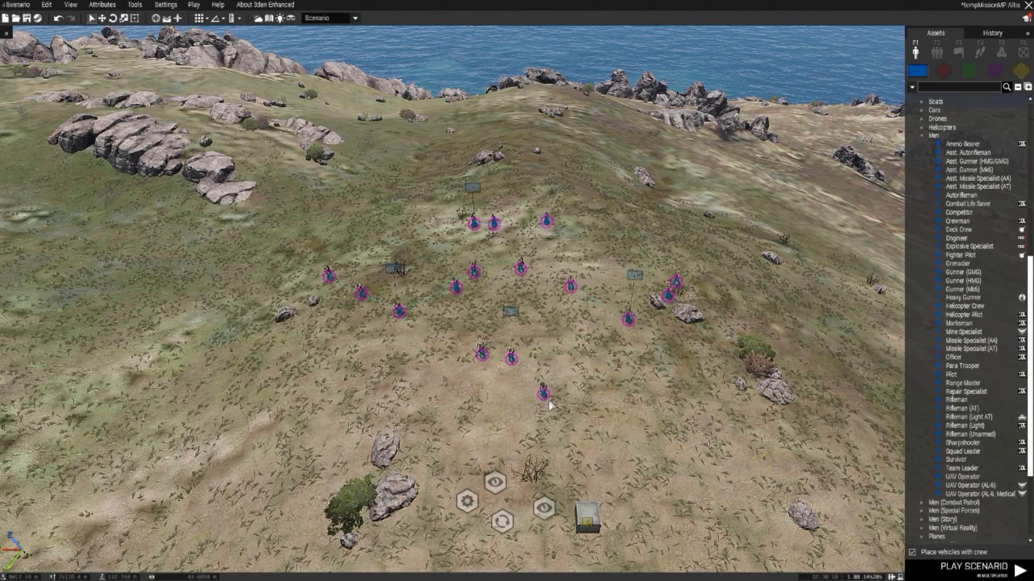
drag(543, 401, 523, 449)
key(w)
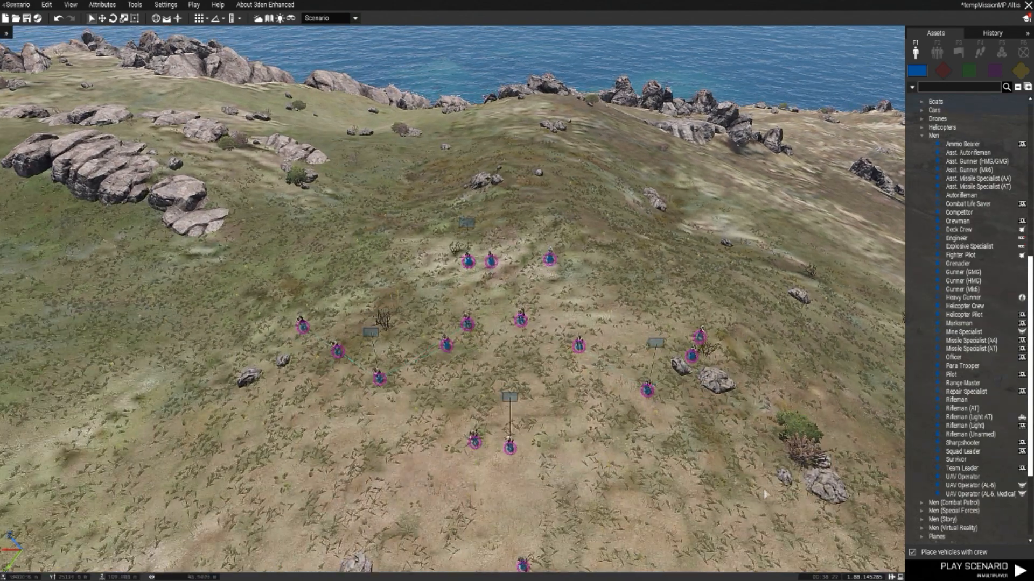
drag(497, 299, 260, 203)
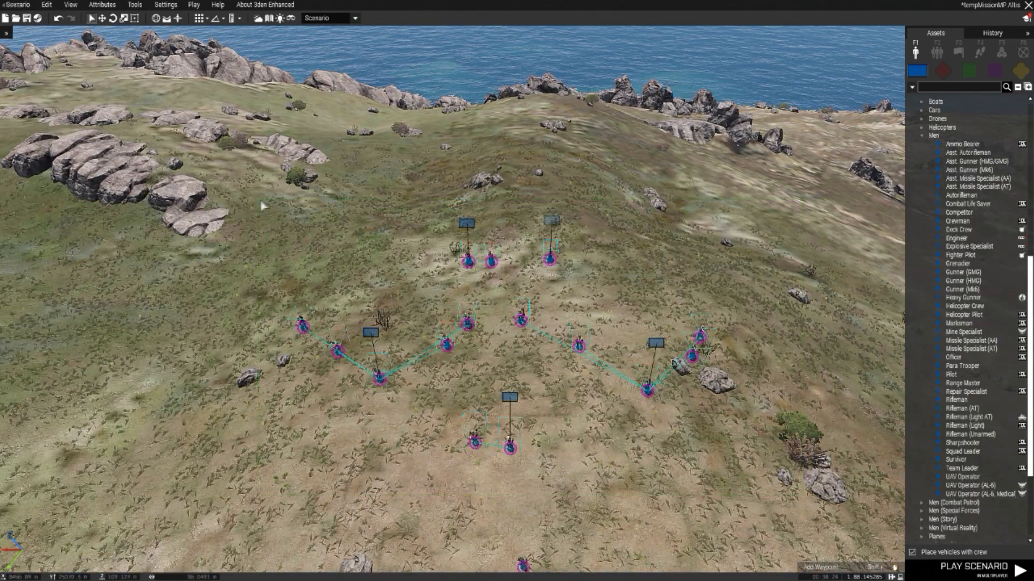
key(s)
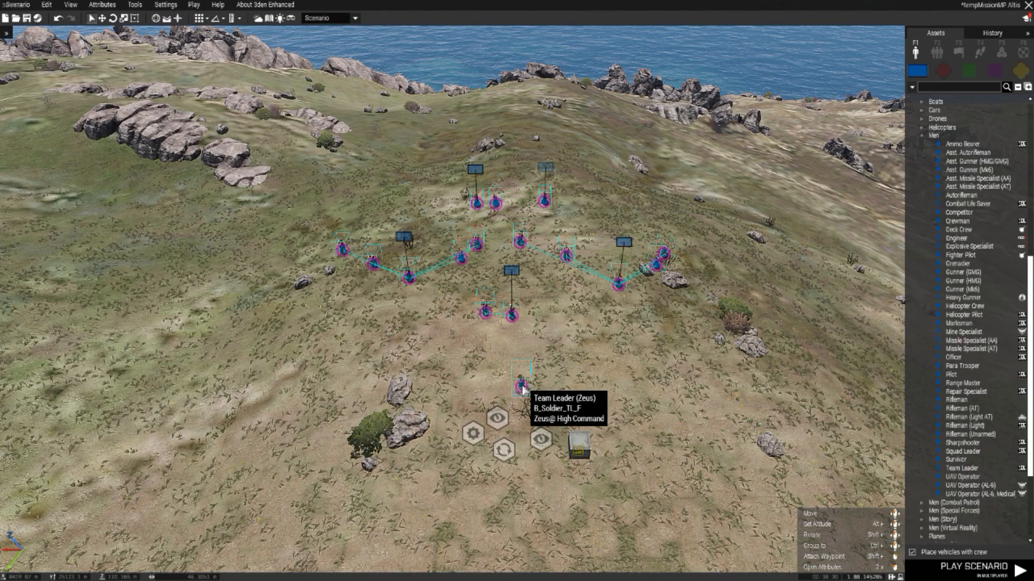
key(w)
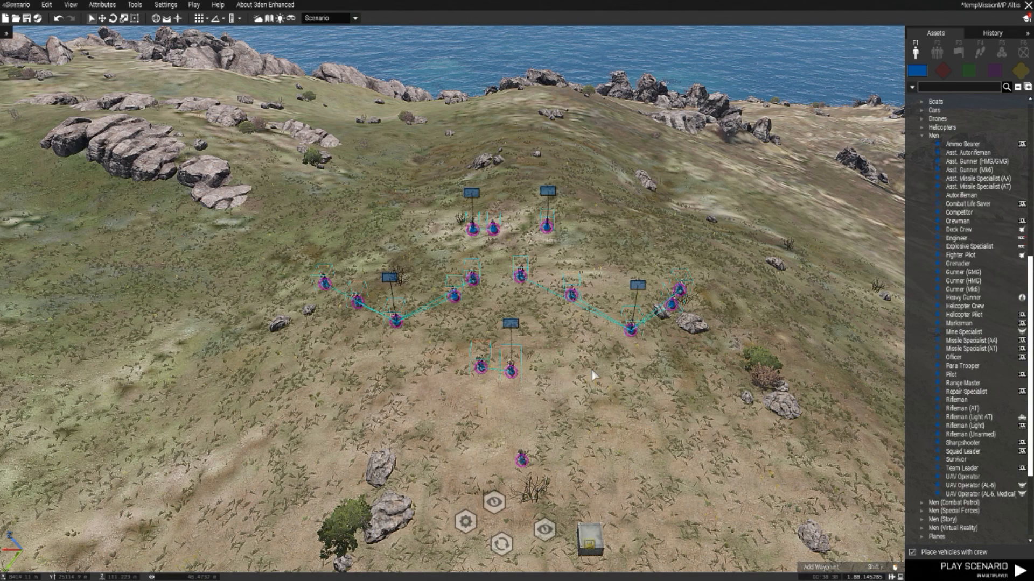
key(Delete)
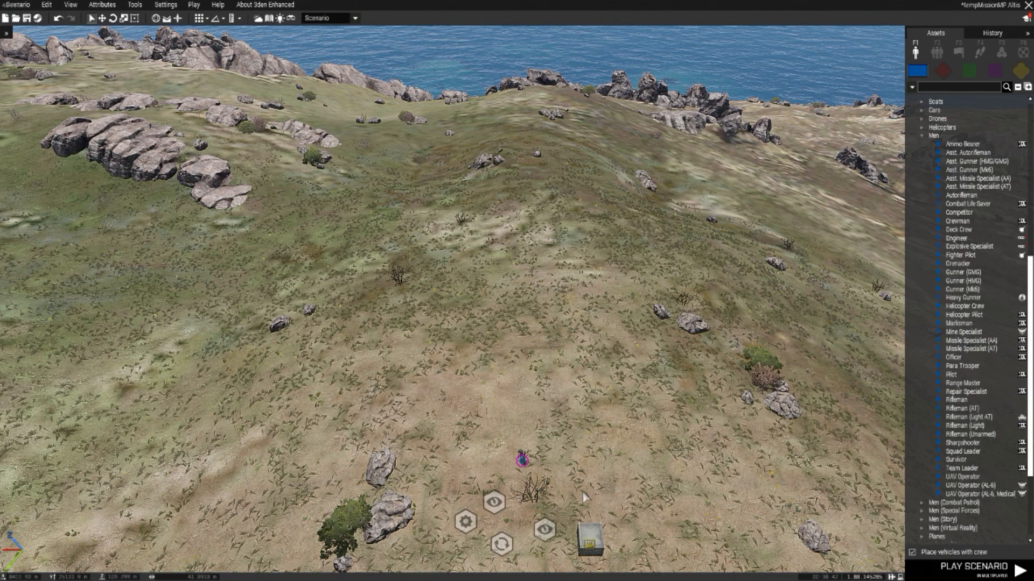
click(63, 23)
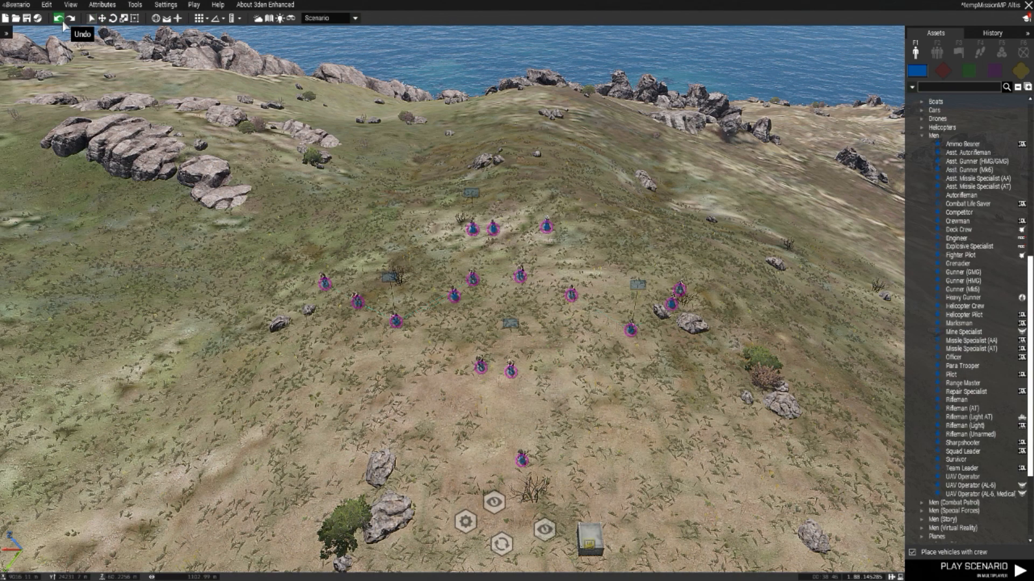
click(72, 24)
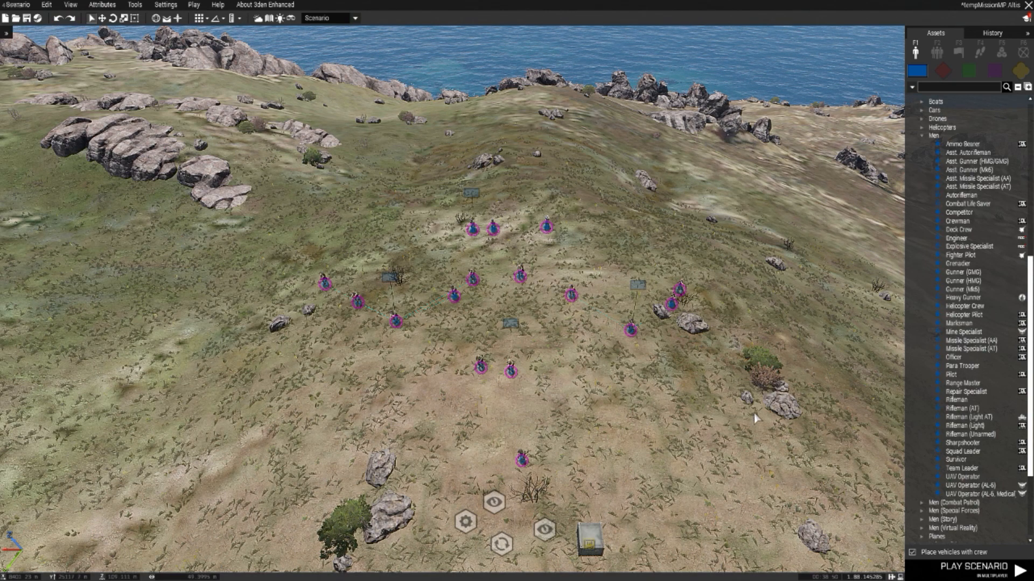
Step: Cut both squads, the pilots and the command team together, and paste them back at about the same spot on the hillside
key(ctrl+a)
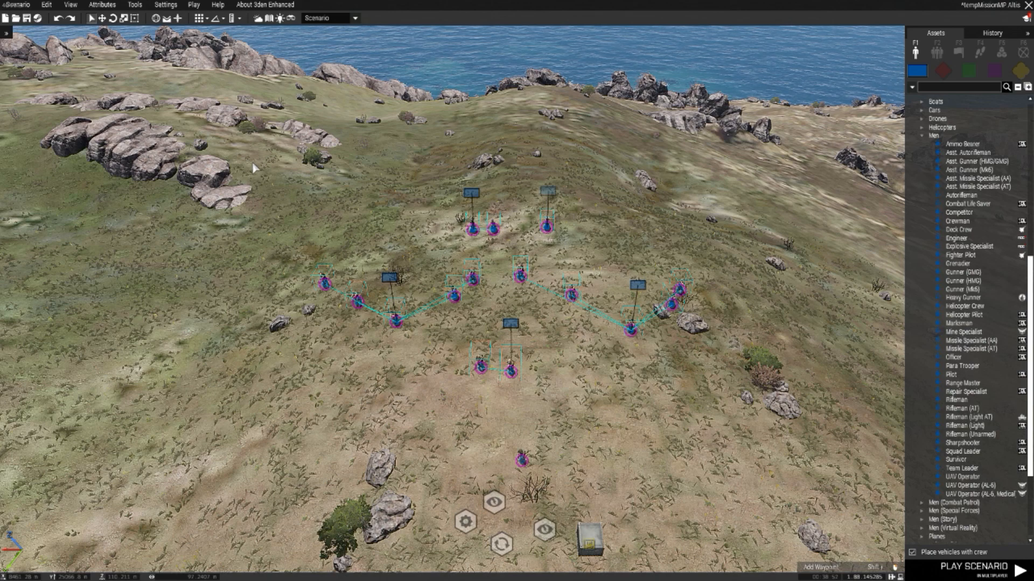
key(Delete)
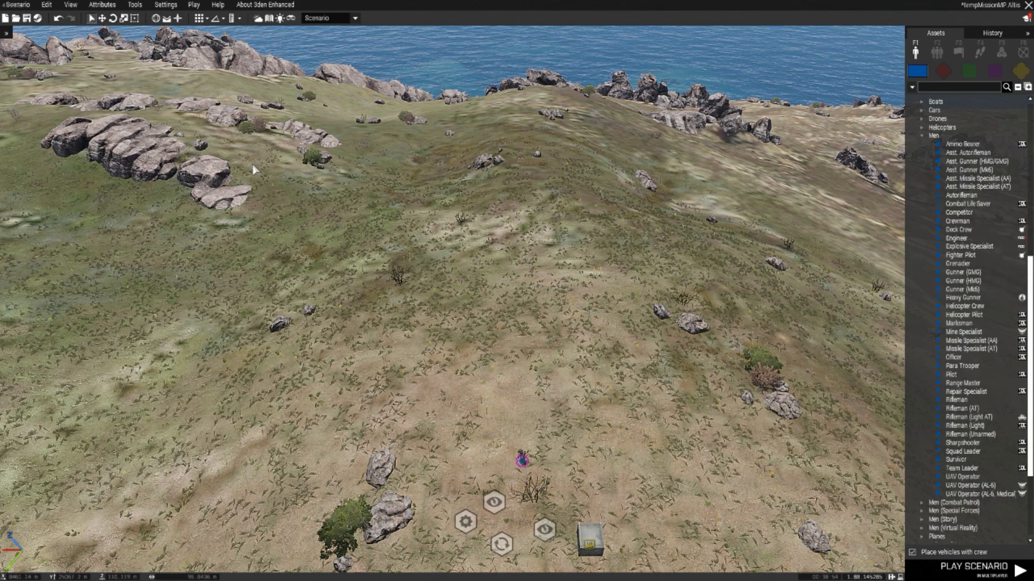
key(ctrl+z)
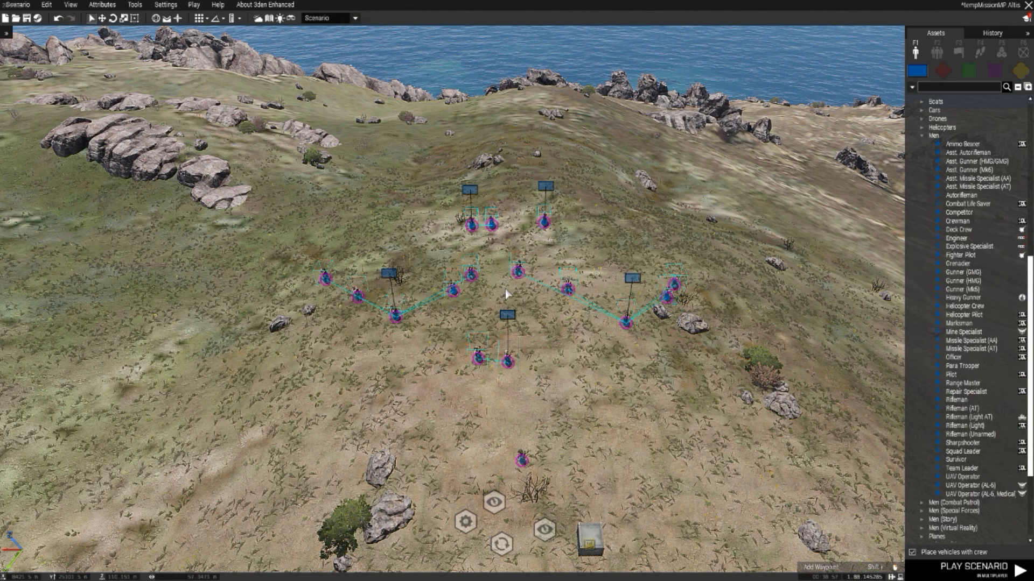
drag(516, 365, 518, 366)
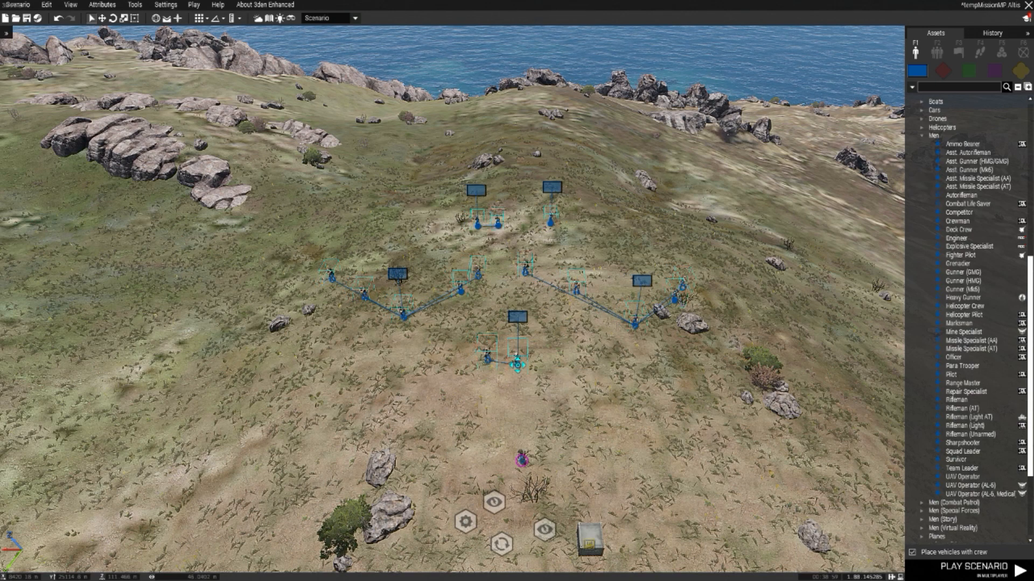
Step: Shift the lone Zeus soldier slightly and move the officer and doctor group downhill next to it
click(535, 444)
drag(522, 462, 507, 462)
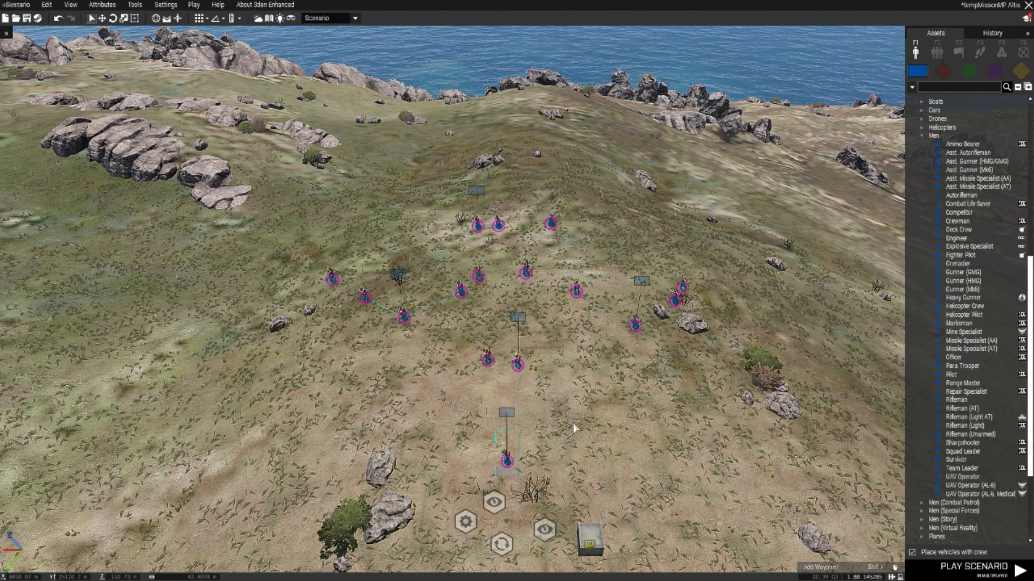
drag(761, 372, 290, 174)
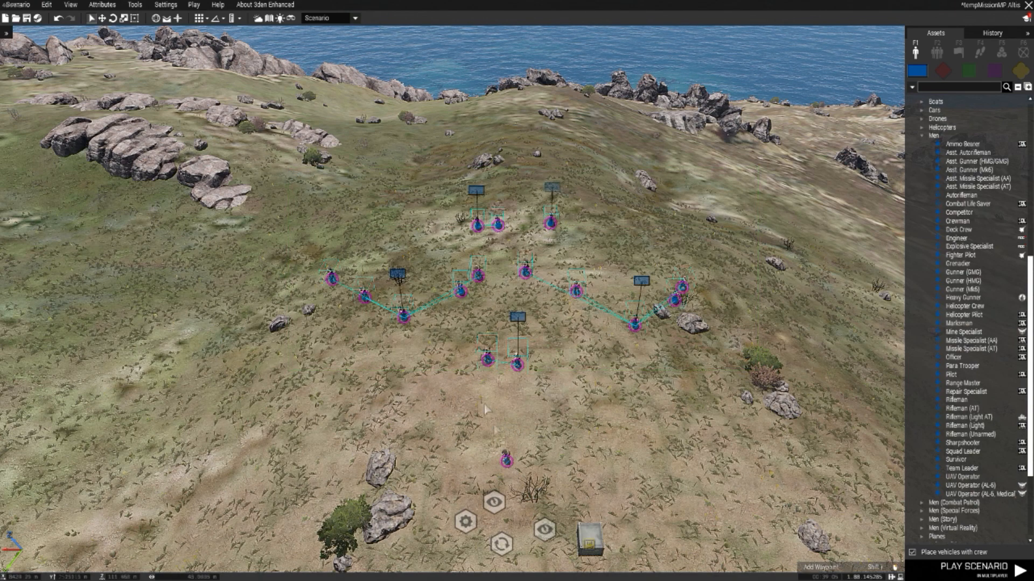
scroll(535, 388, up, 3)
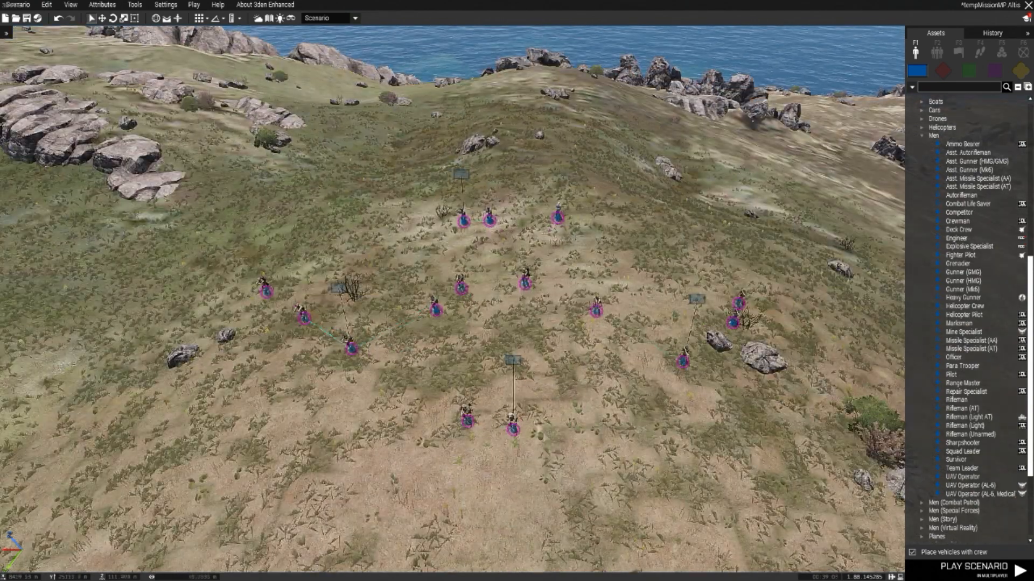
scroll(514, 430, down, 2)
drag(515, 434, 510, 473)
scroll(634, 417, down, 3)
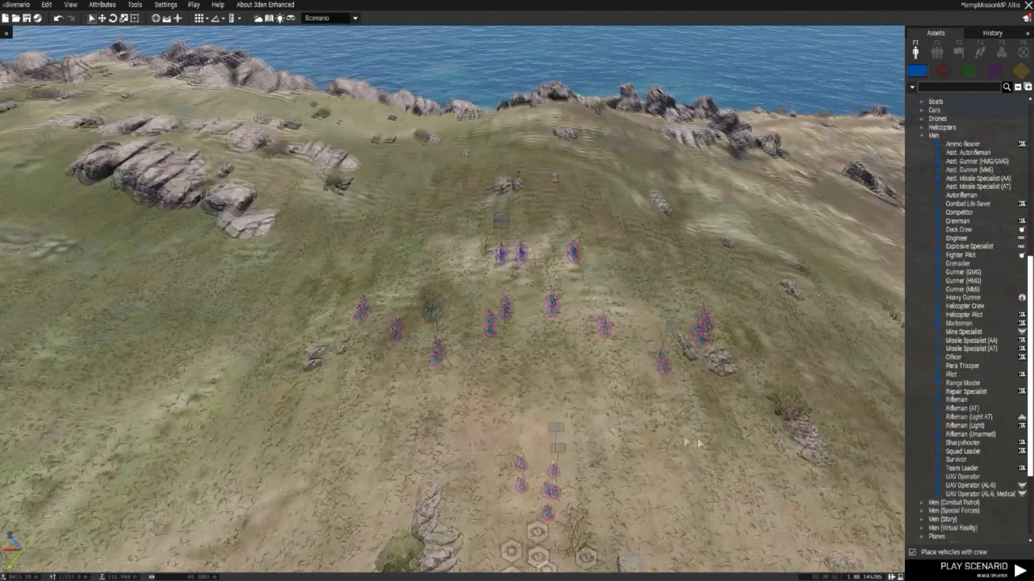
Step: Cut both squads and the pilots without the command team, and paste them back slightly farther uphill
drag(819, 449, 264, 220)
scroll(275, 220, down, 2)
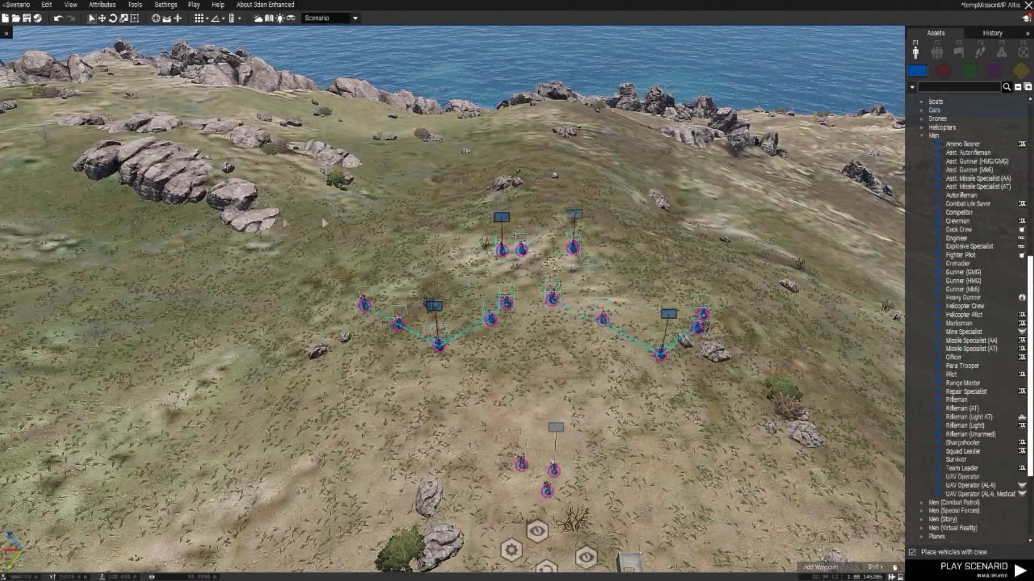
key(Delete)
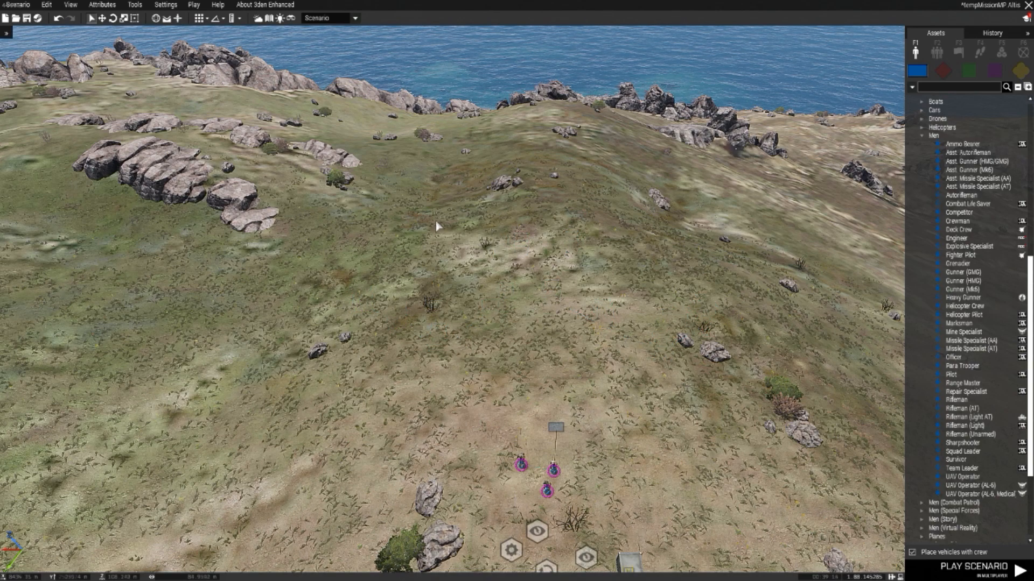
key(ctrl+z)
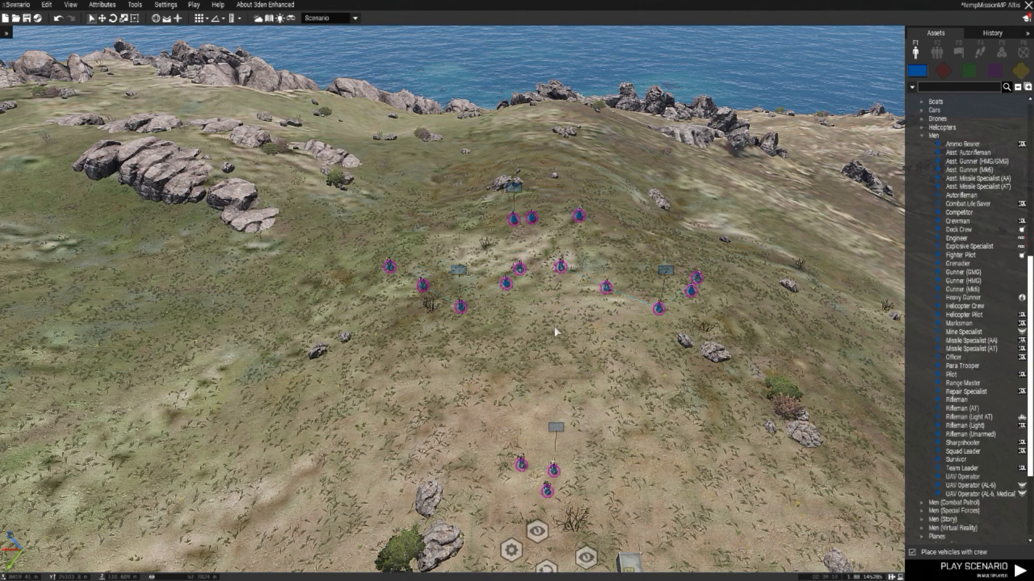
Step: Move the whole Alpha squad downhill, apart from Bravo and the pilots
scroll(402, 412, up, 3)
scroll(343, 392, down, 4)
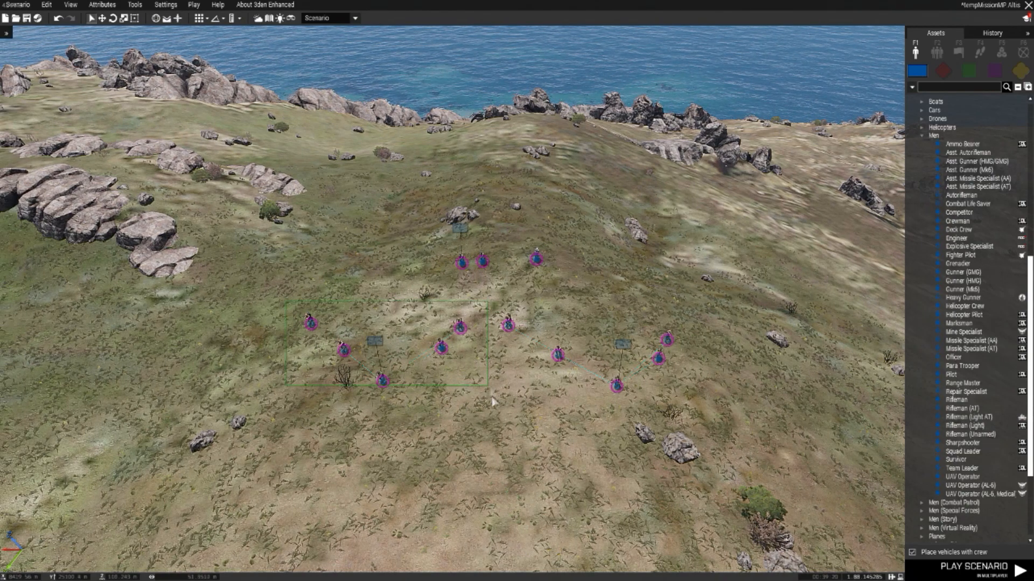
drag(381, 380, 343, 457)
Step: Cut the Bravo squad together with the pilots and paste them back downhill beside Alpha
key(d)
drag(663, 434, 383, 221)
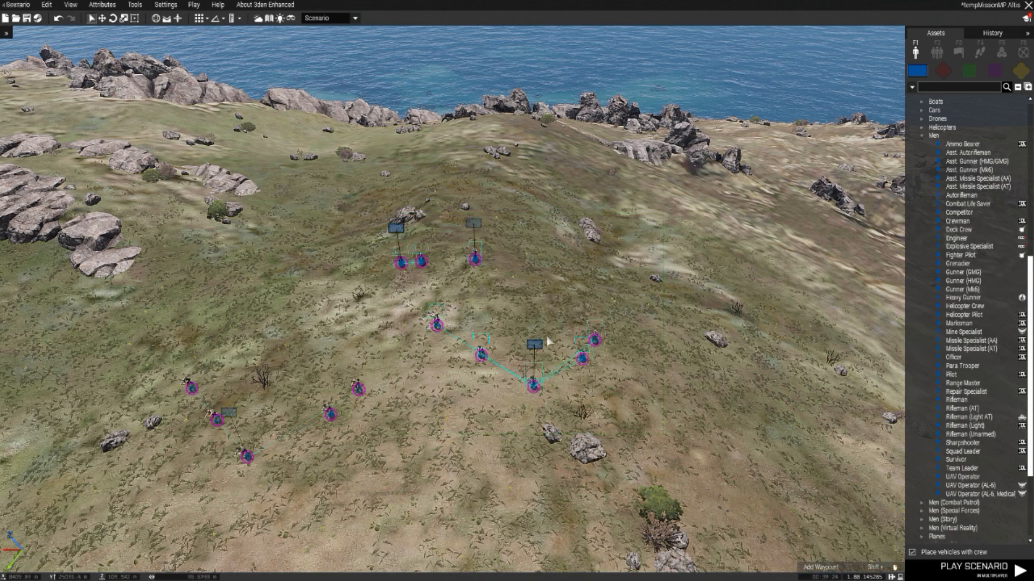
key(ctrl+x)
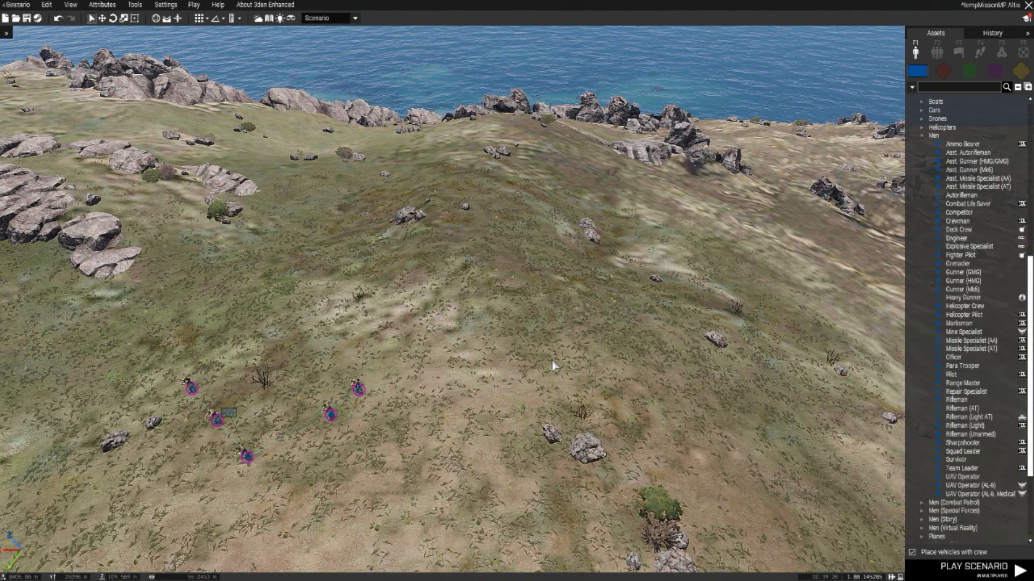
key(ctrl+v)
click(543, 355)
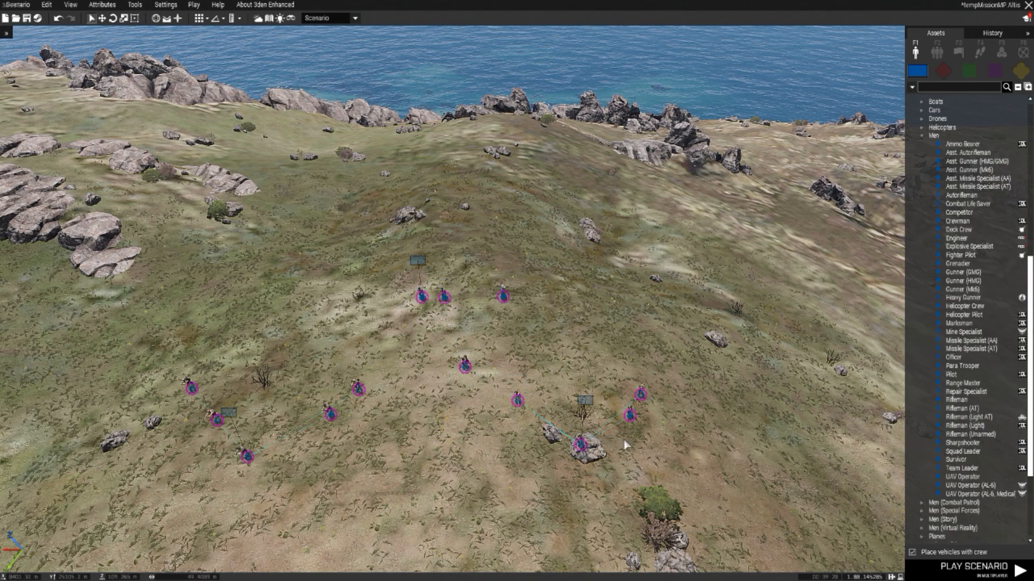
Step: Cut the jet pilot and both helicopter pilots, paste them back and centre them uphill behind the two squads
click(502, 296)
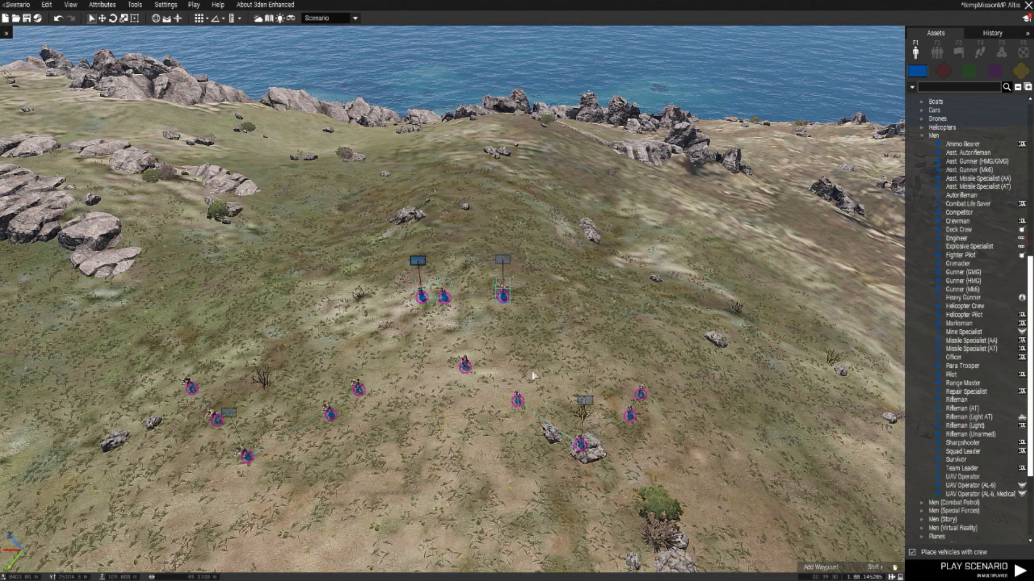
key(s)
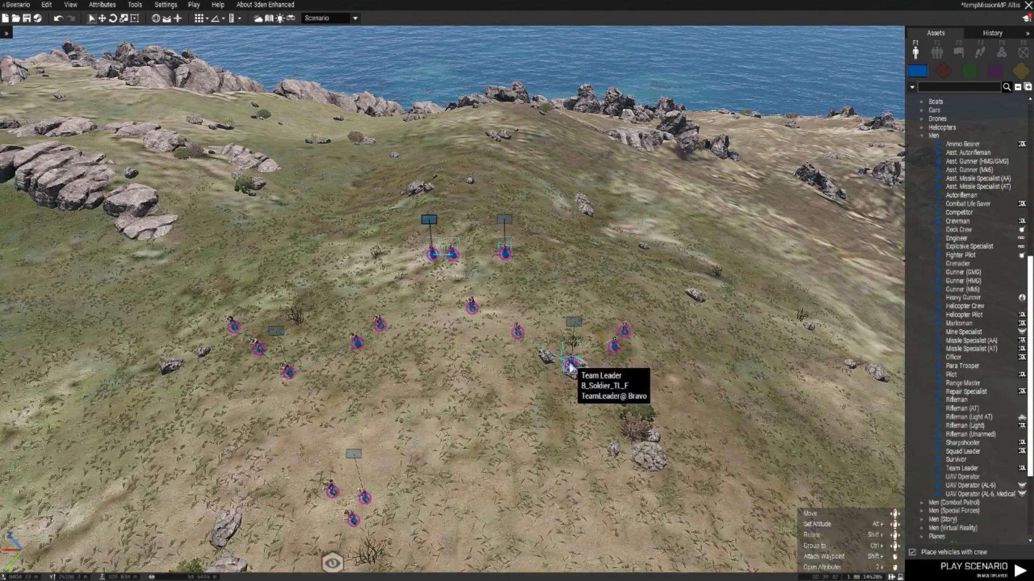
key(w)
key(w)
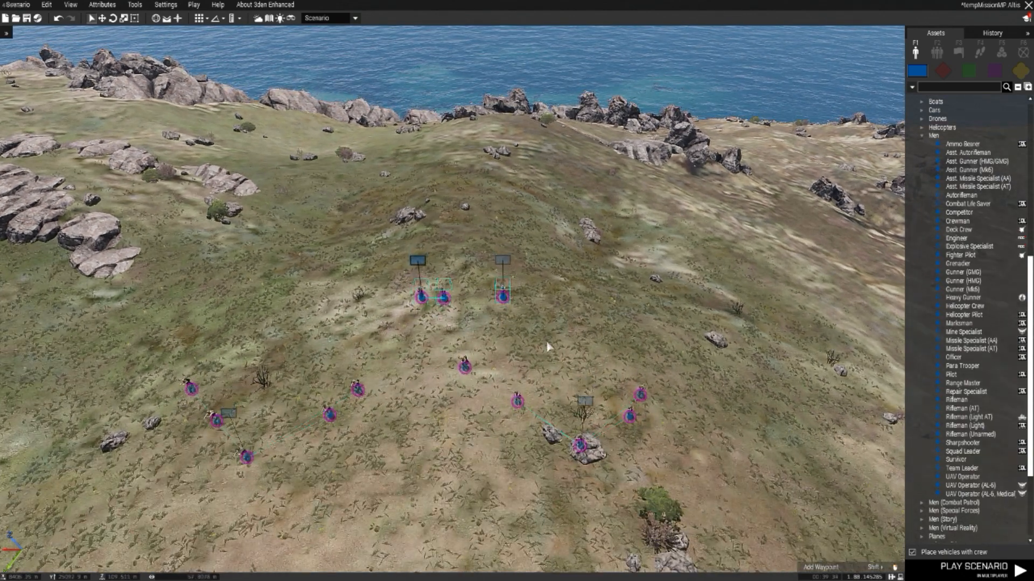
key(Delete)
key(ctrl+z)
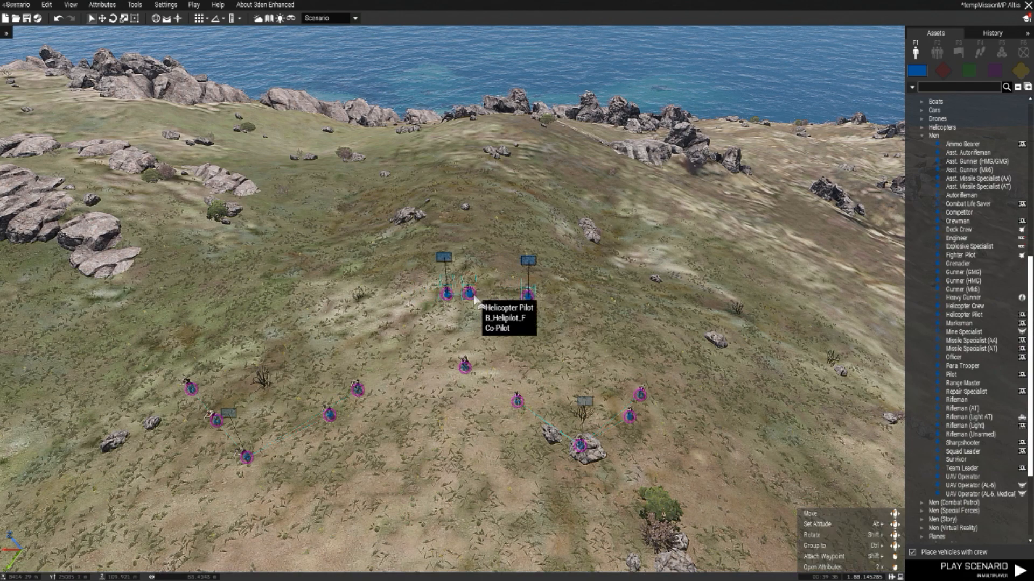
key(s)
key(w)
key(d)
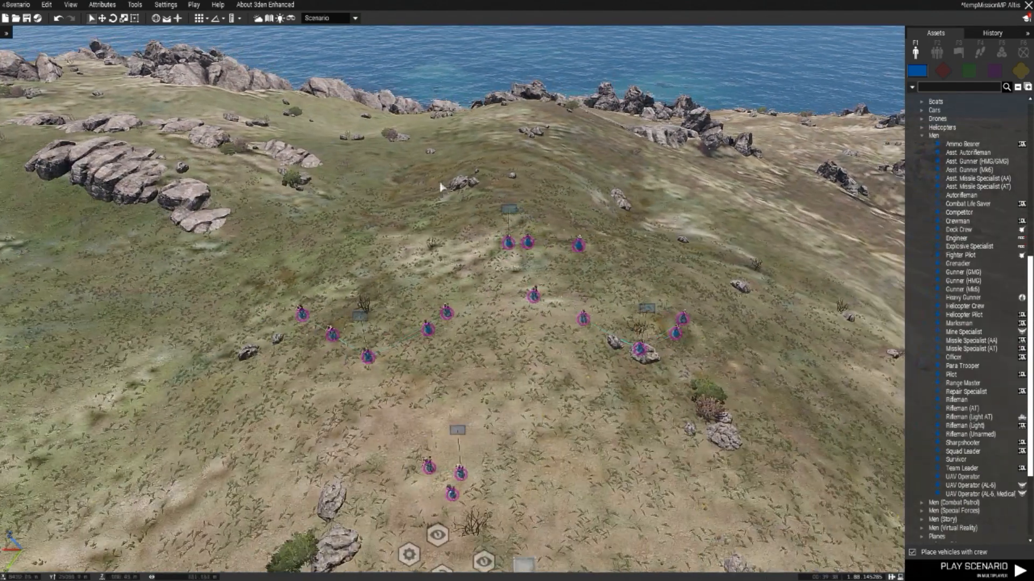
drag(581, 247, 515, 249)
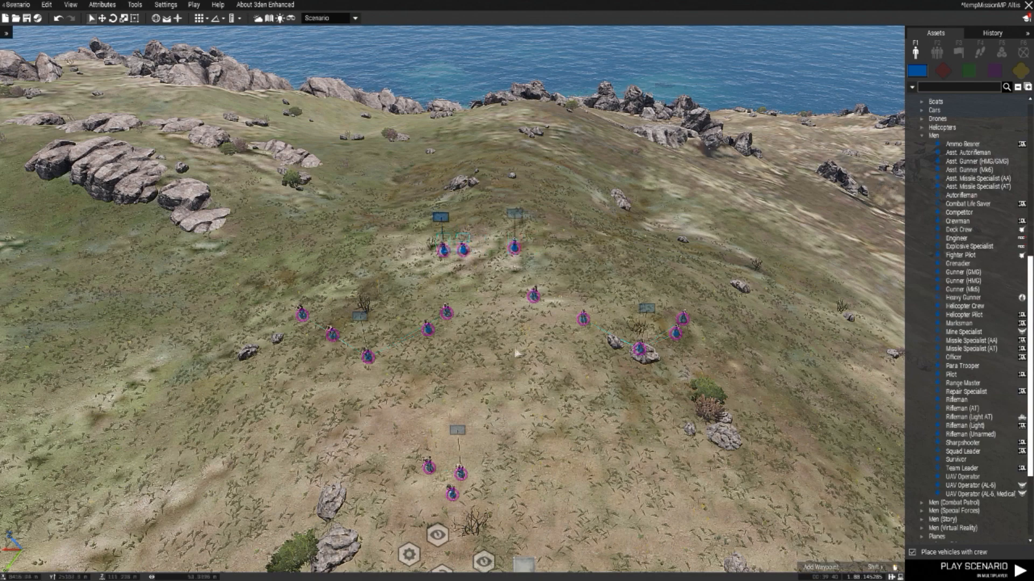
Step: Move the Zeus soldier away from the command team, then cut it and paste it back uphill behind the pilots
click(520, 353)
key(s)
key(w)
drag(460, 464, 574, 372)
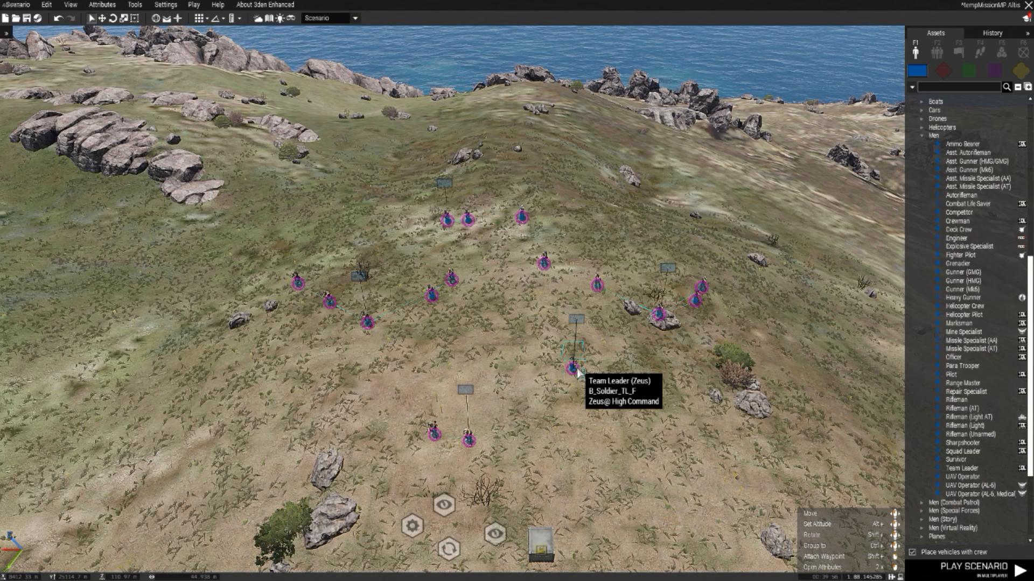
key(Delete)
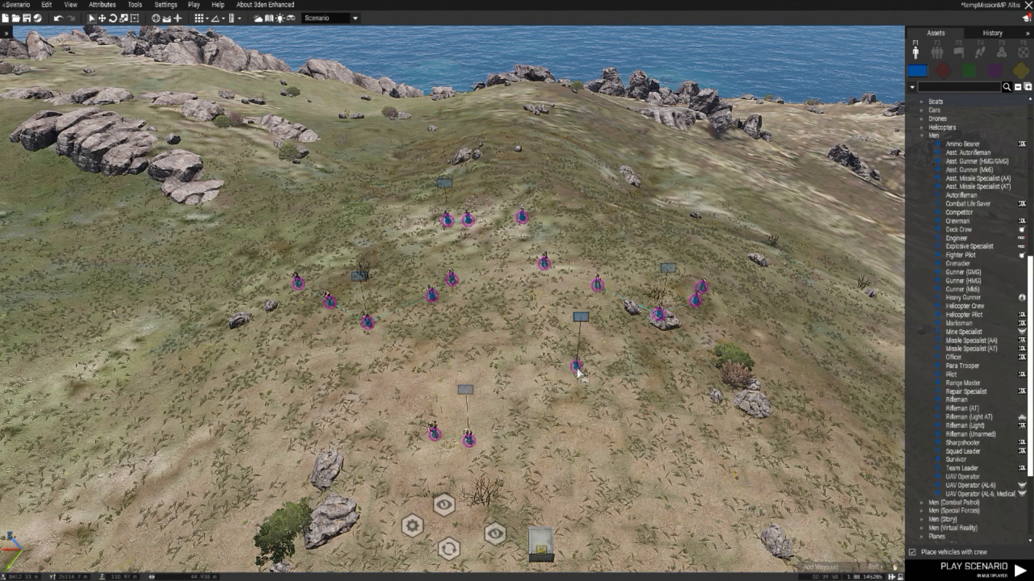
click(485, 196)
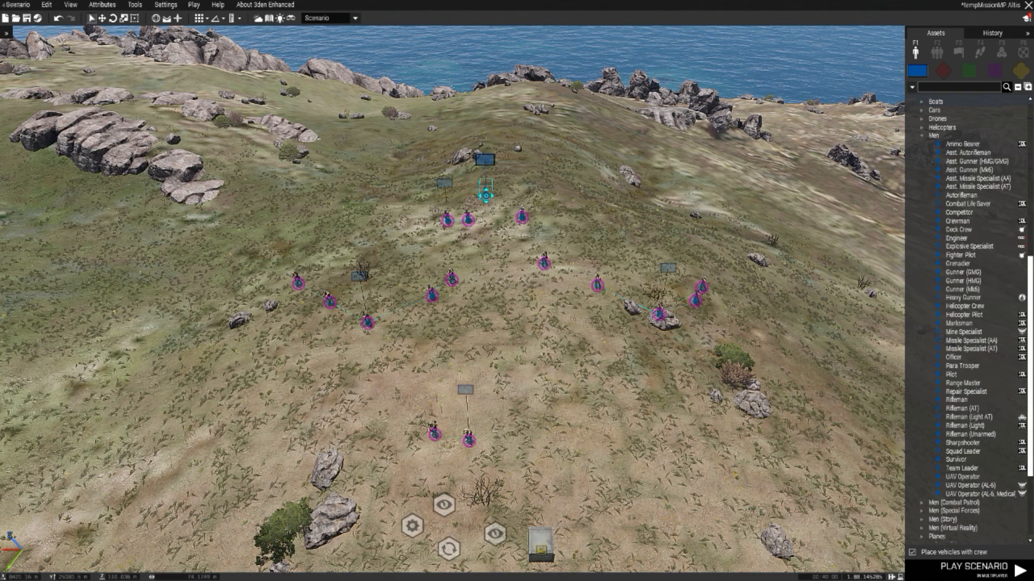
key(Delete)
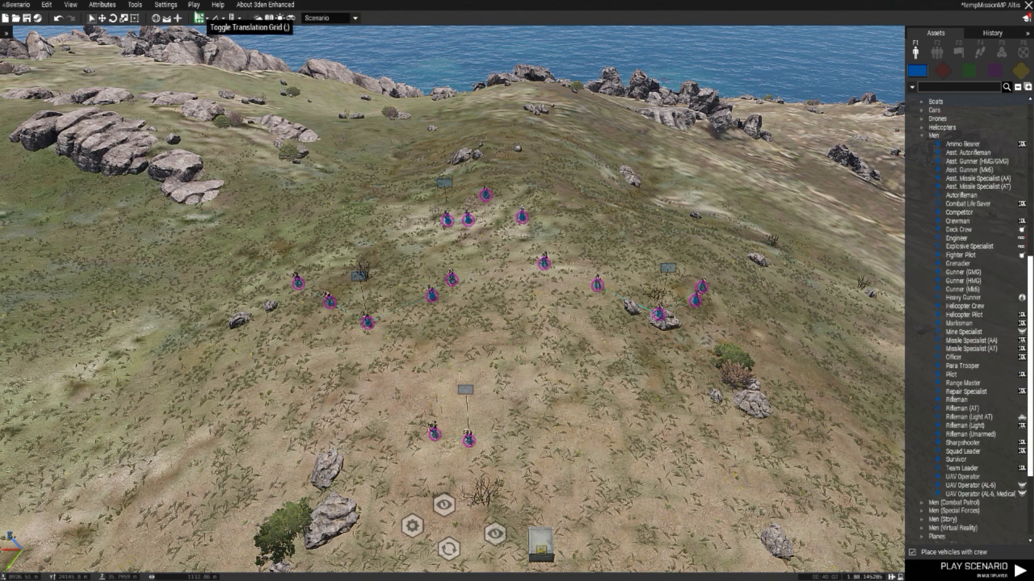
Step: Launch the scenario in multiplayer, check the order of the groups in the BLUFOR role list, and return to the editor
click(194, 5)
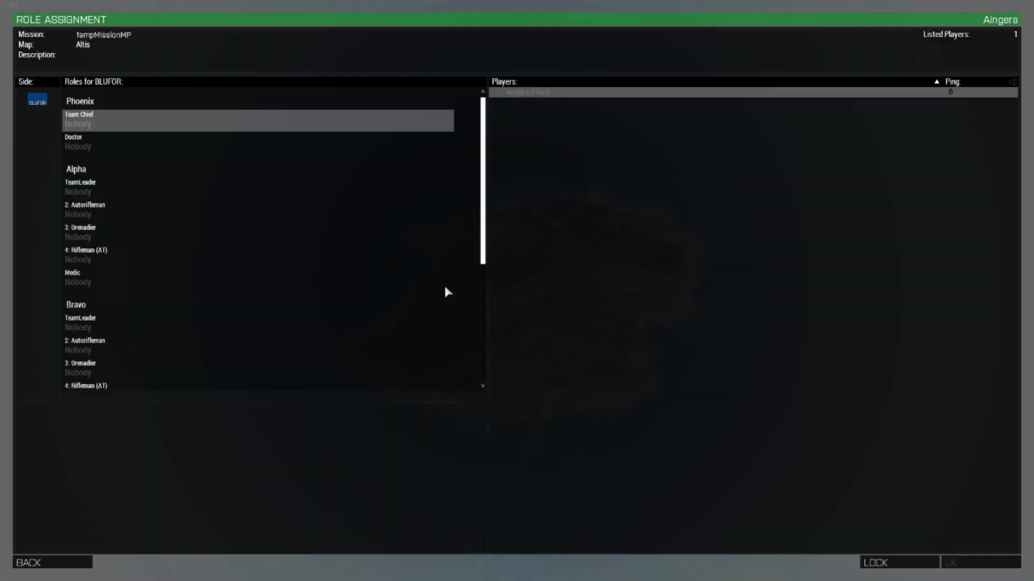
scroll(247, 256, down, 5)
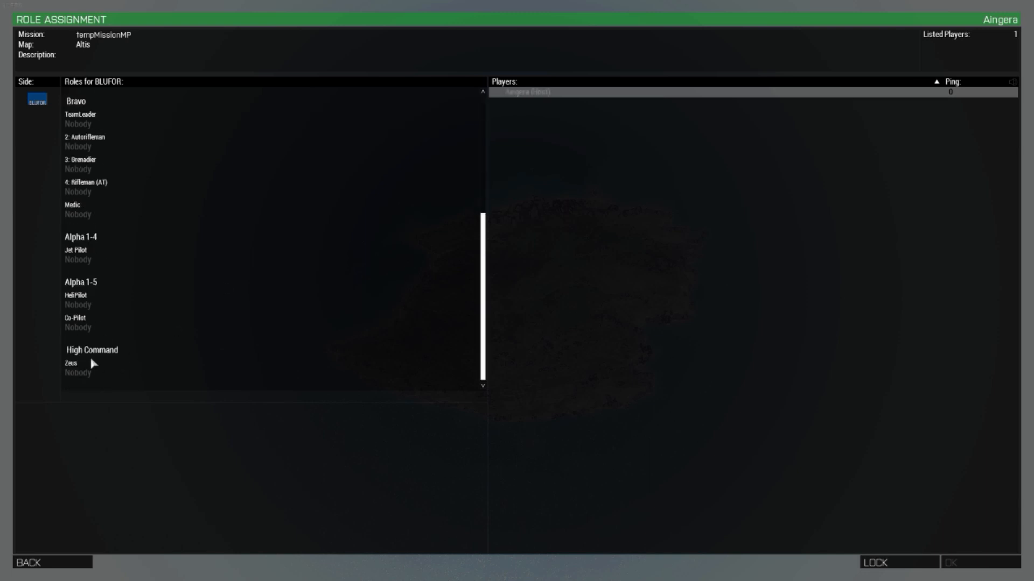
scroll(75, 371, up, 5)
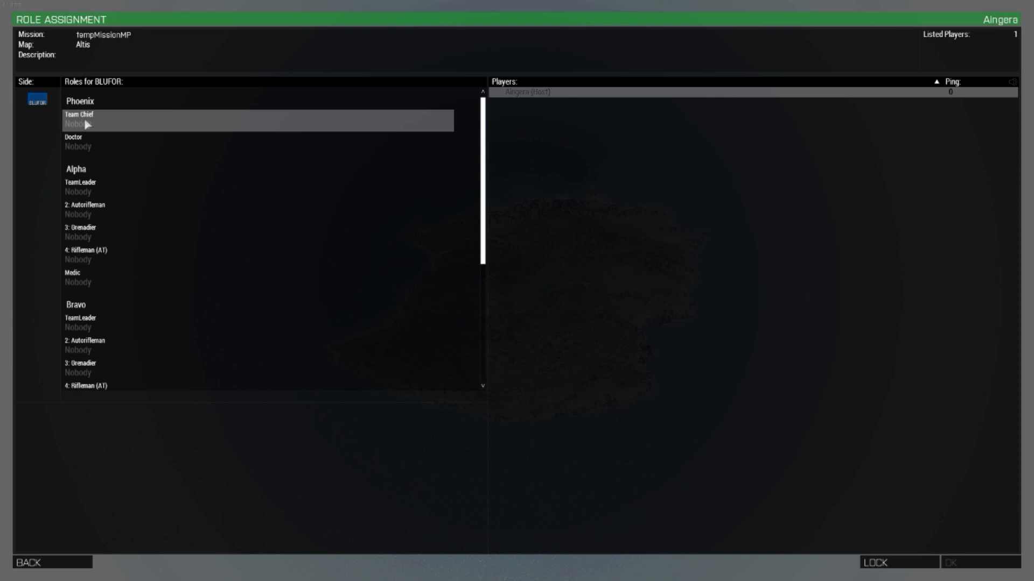
scroll(86, 154, down, 3)
scroll(86, 154, up, 2)
scroll(86, 153, down, 4)
scroll(88, 201, down, 2)
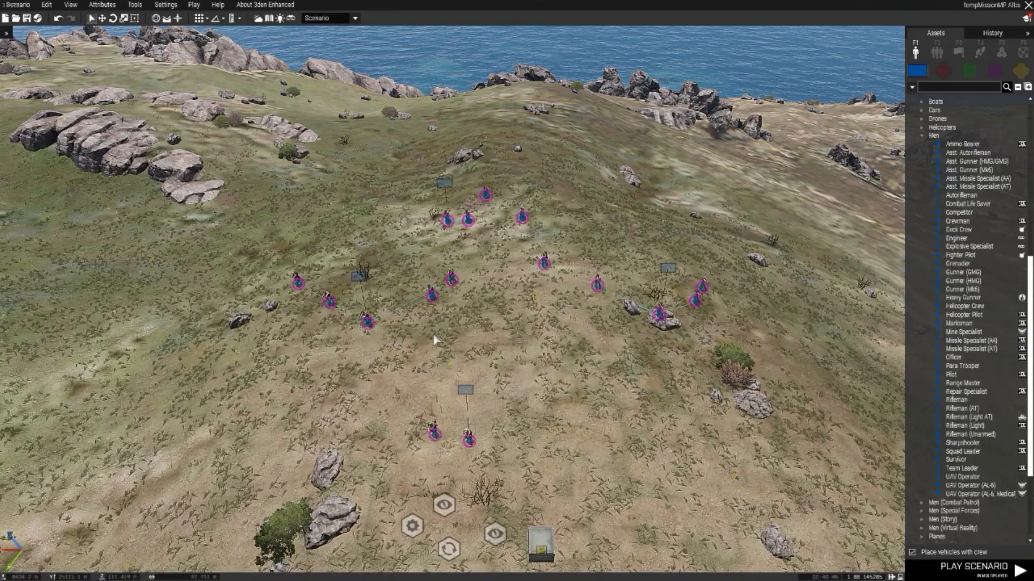
Step: Move the command team uphill towards the two squads and place the Zeus soldier alone downhill in front of it
scroll(637, 428, up, 2)
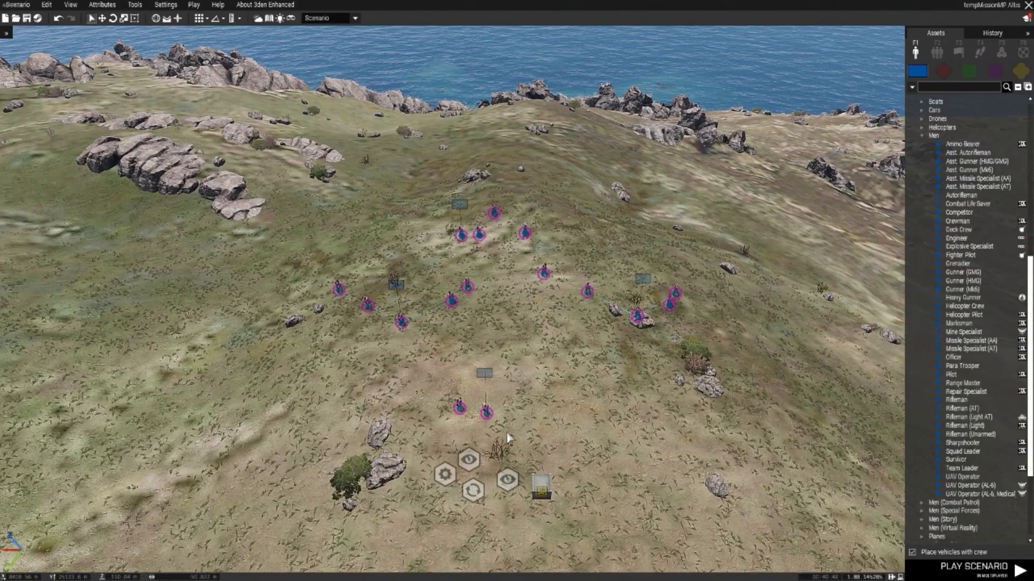
drag(487, 418, 500, 349)
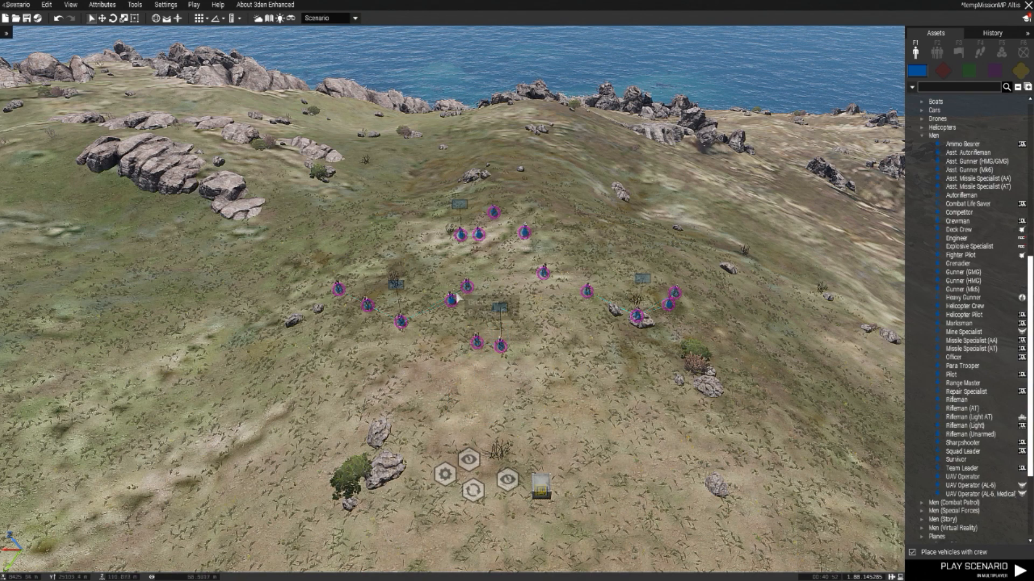
scroll(456, 293, up, 1)
drag(497, 206, 486, 416)
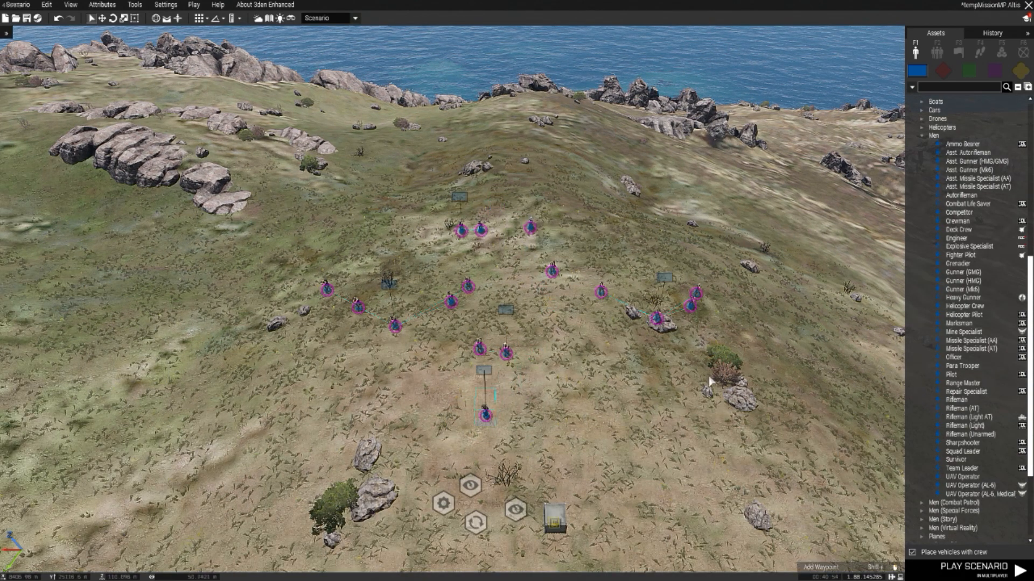
Step: Cut both squads, the pilots and the command team together and paste them back uphill behind the Zeus soldier
drag(757, 362, 249, 199)
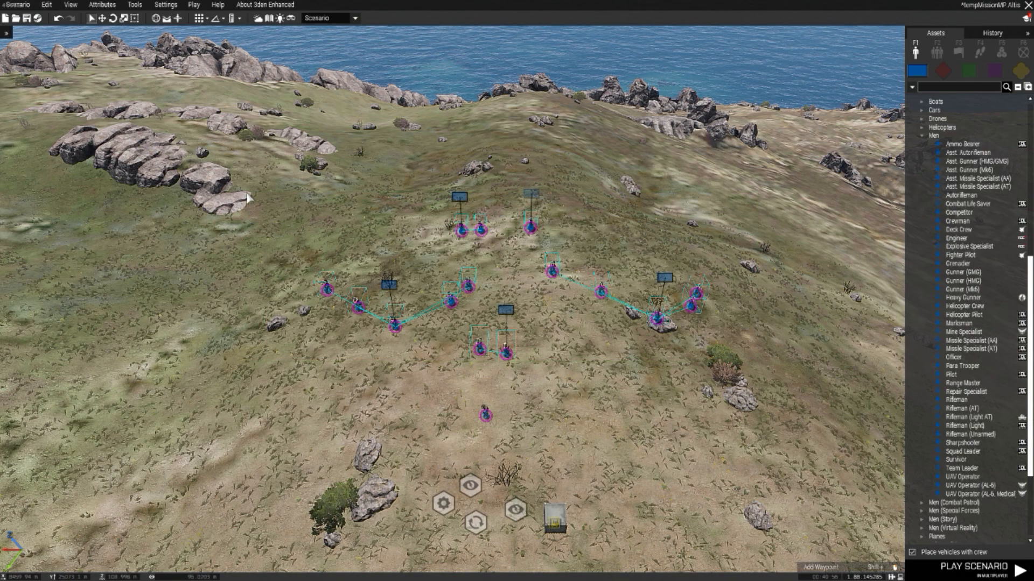
key(Delete)
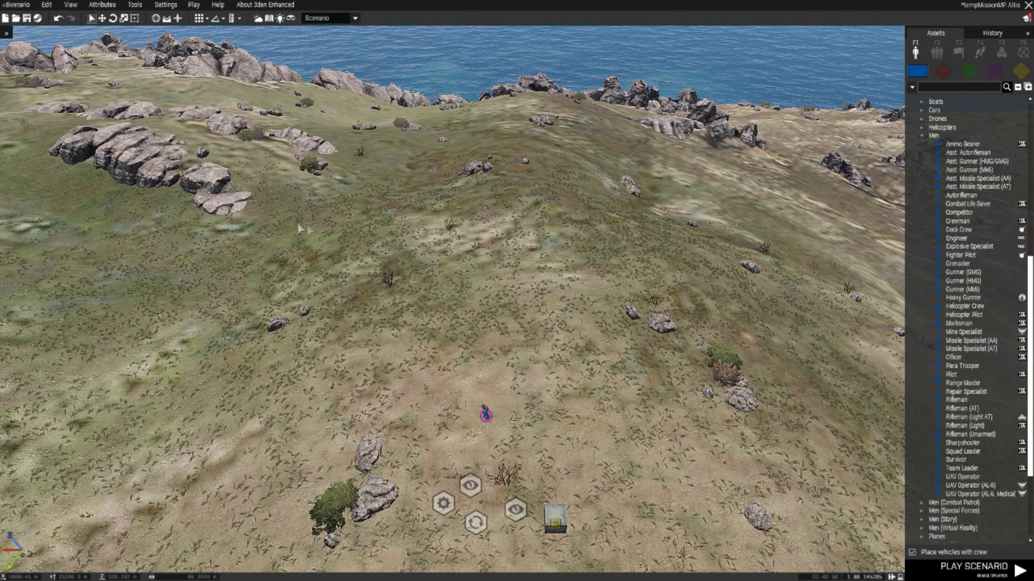
key(ctrl+z)
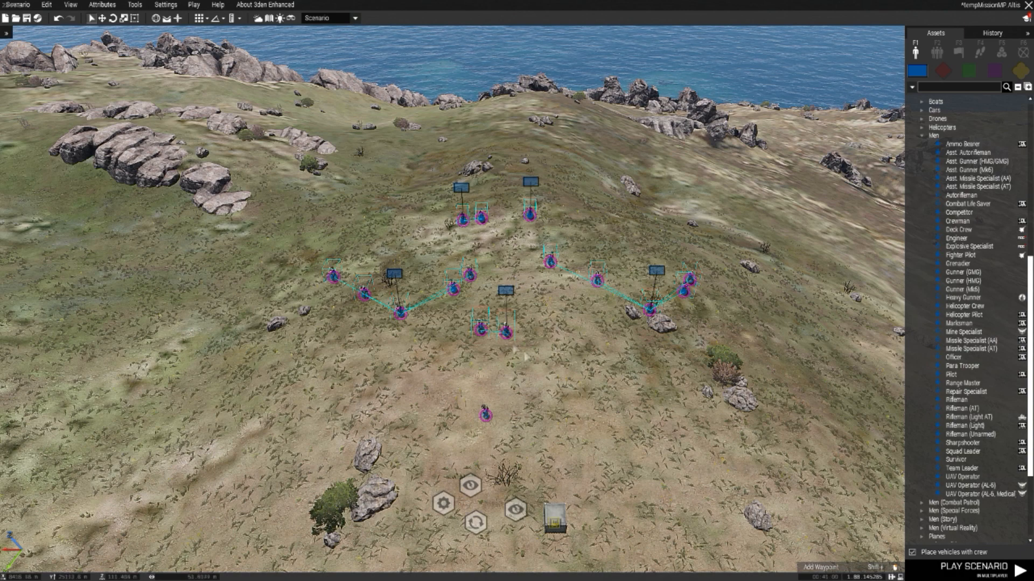
Step: Reposition the squads and pilots farther uphill behind the command team, bringing the Bravo squad close beside Alpha
drag(497, 363, 384, 327)
click(525, 368)
scroll(526, 368, up, 2)
drag(470, 355, 429, 384)
key(w)
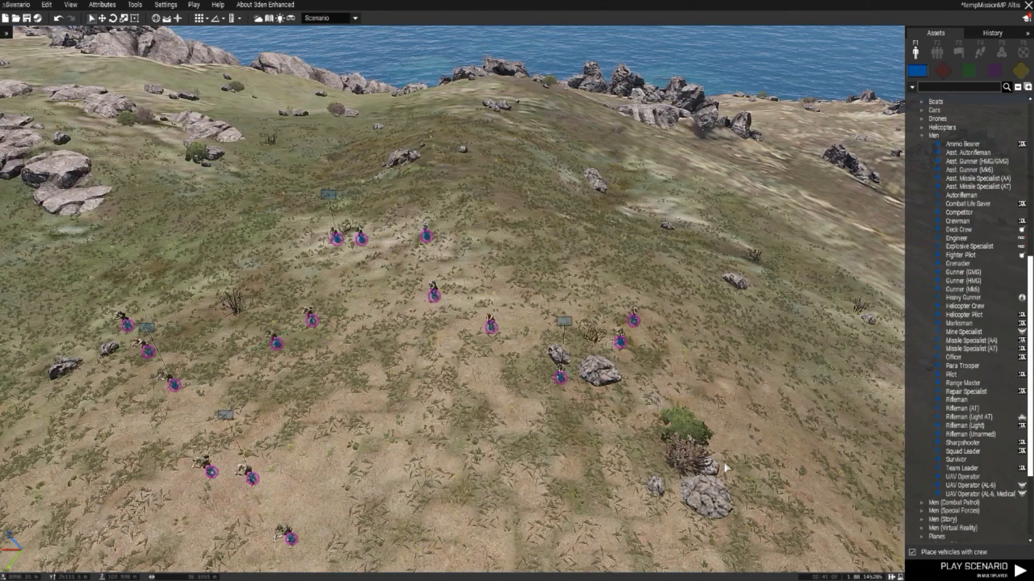
click(559, 384)
key(a)
drag(559, 379, 489, 335)
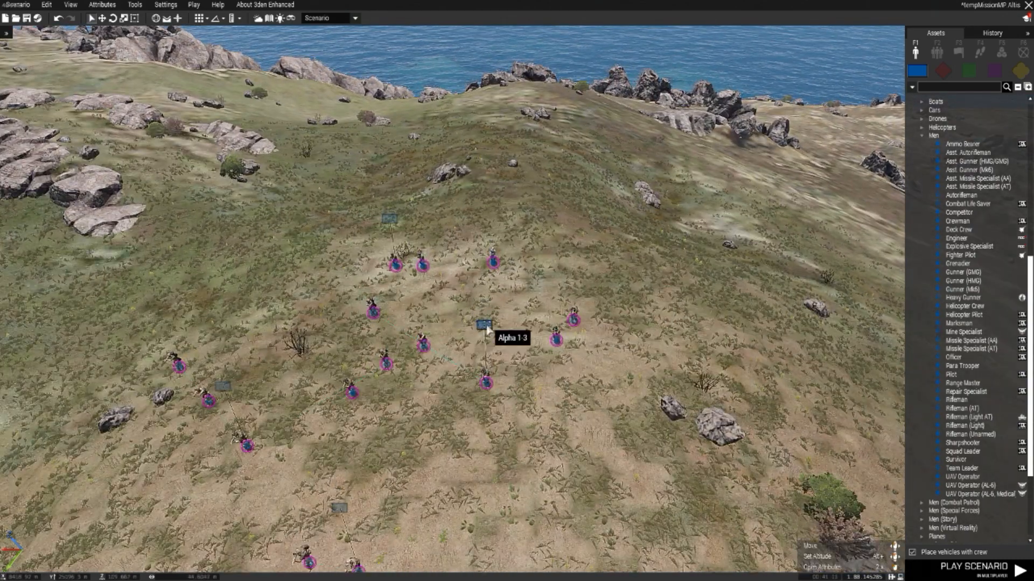
Step: Paste a copy of the Bravo squad beside the original and relabel its team leader's role description for Charlie
key(d)
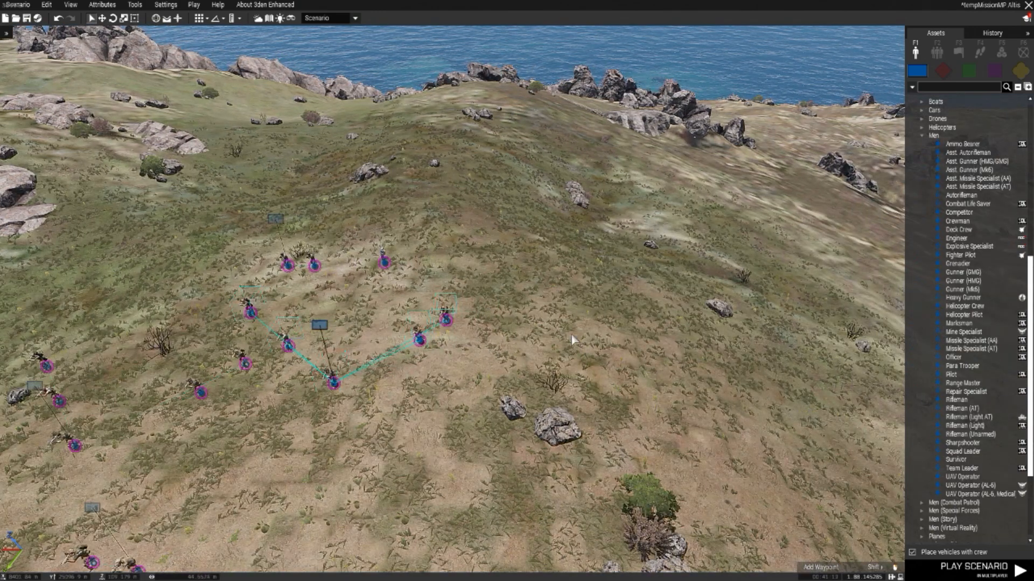
key(ctrl+v)
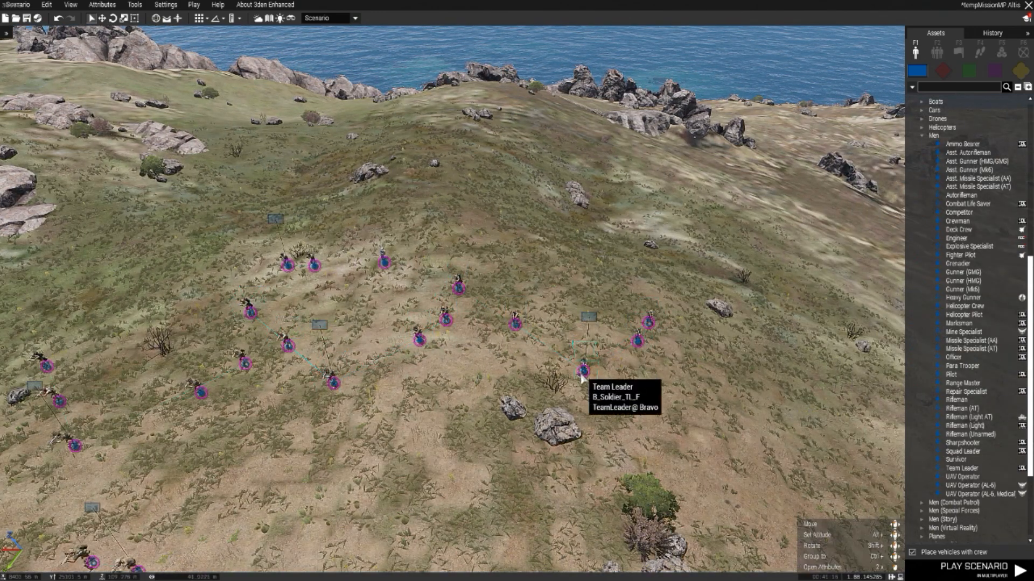
double_click(583, 372)
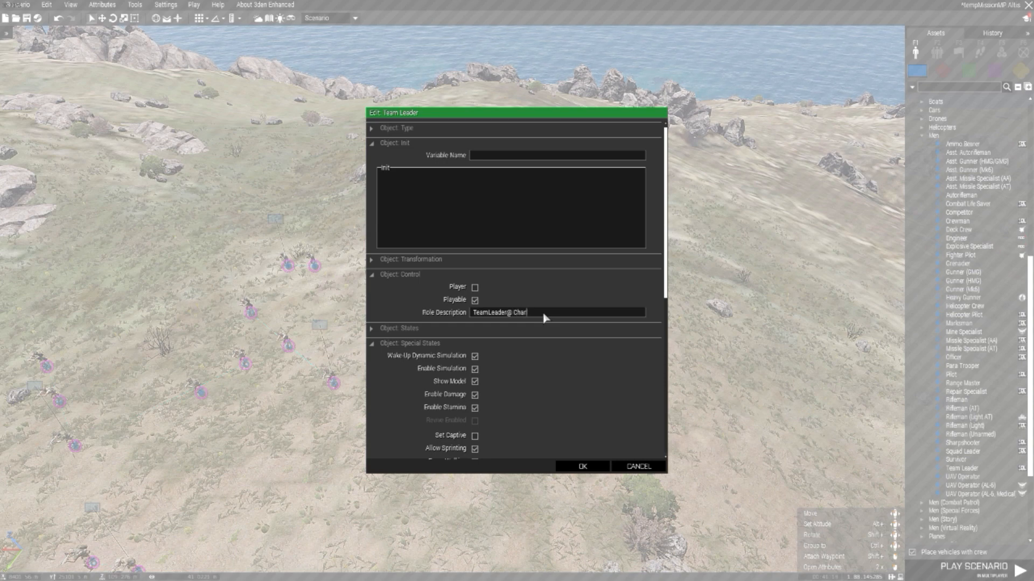
click(582, 467)
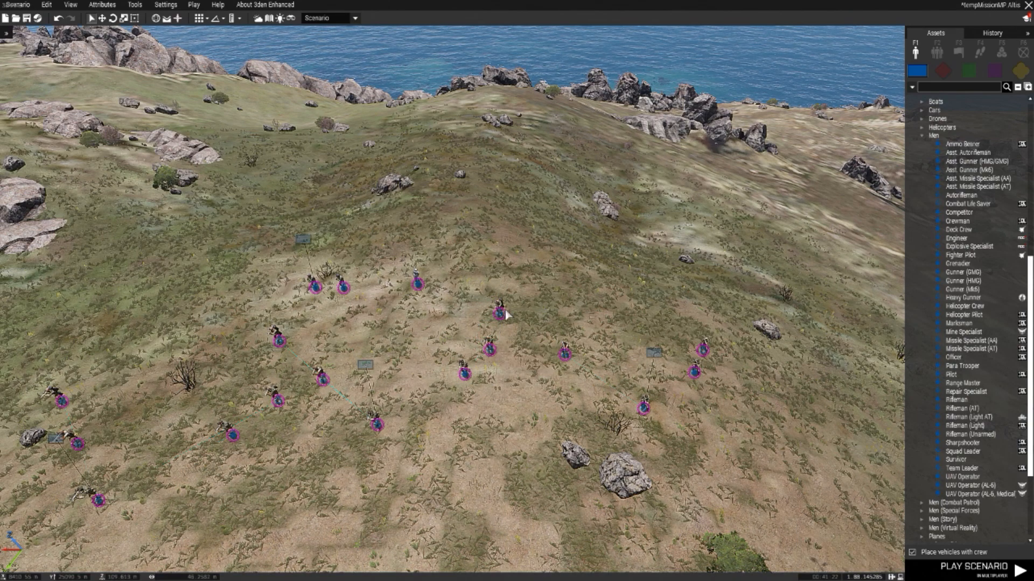
Step: Centre the pilots uphill behind the three squads, cut and paste them back, and move the jet pilot closer to the helicopter pilots
drag(261, 253, 466, 256)
key(d)
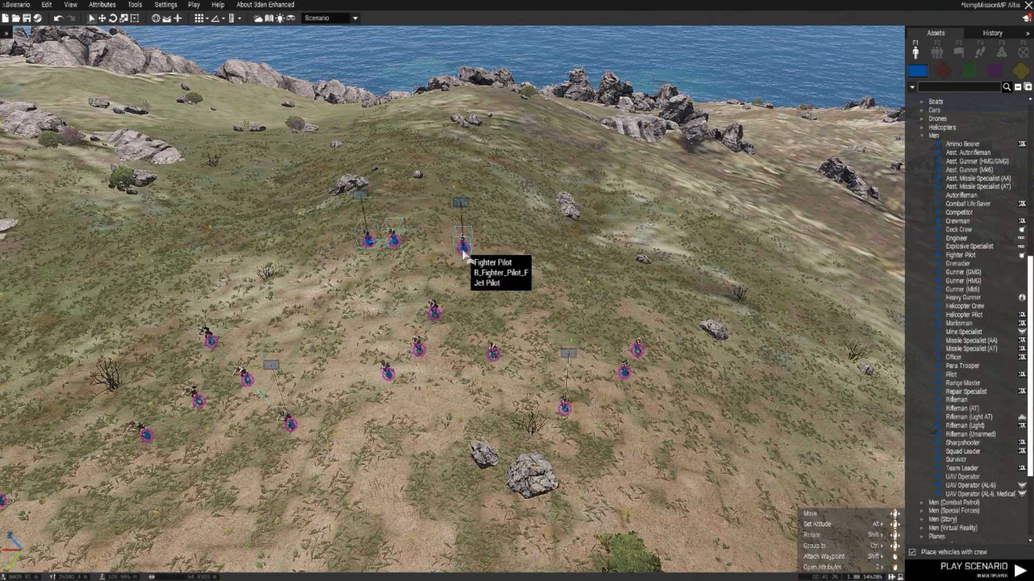
key(Delete)
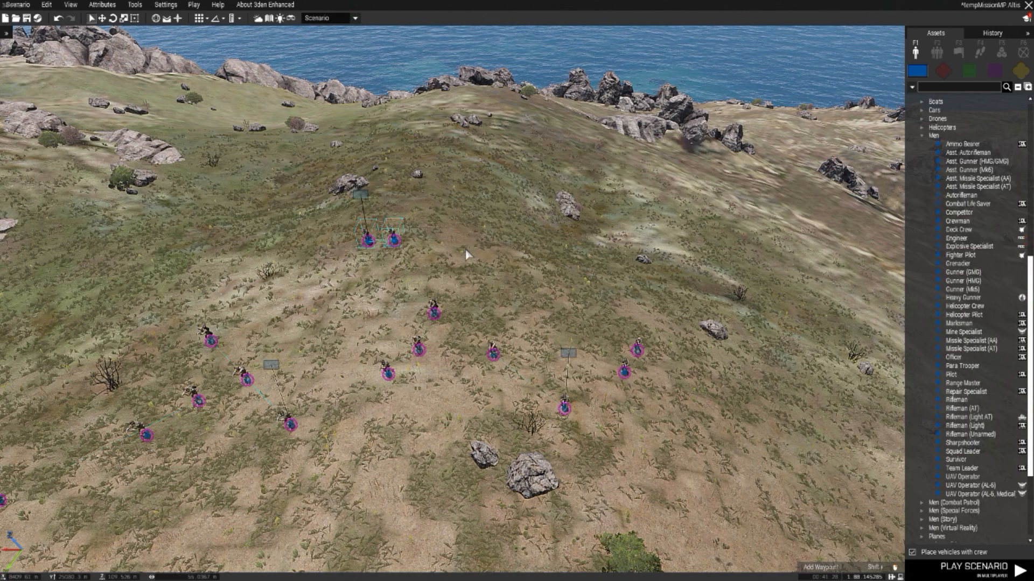
key(Delete)
key(ctrl+v)
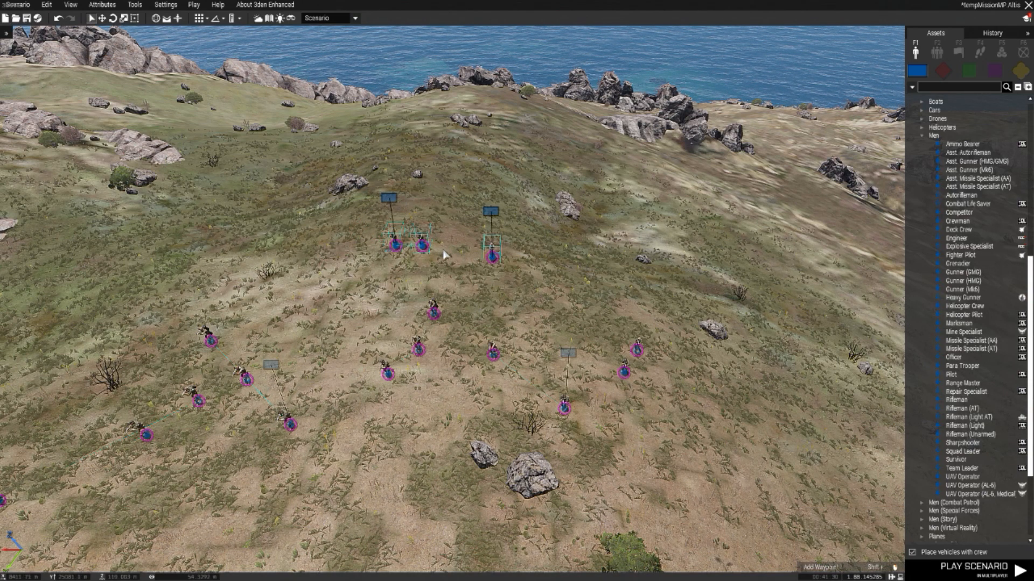
drag(494, 269, 479, 268)
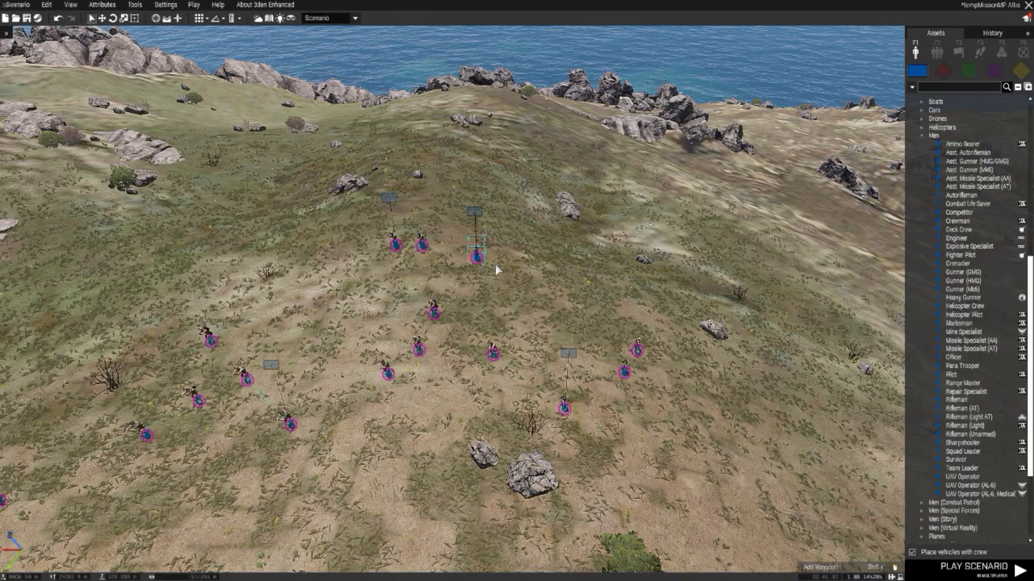
Step: Set the jet pilot's role description to "Jet Pilot@ Foxtrot" and the first helicopter pilot's to "HeliPilot@ Hotel"
double_click(482, 264)
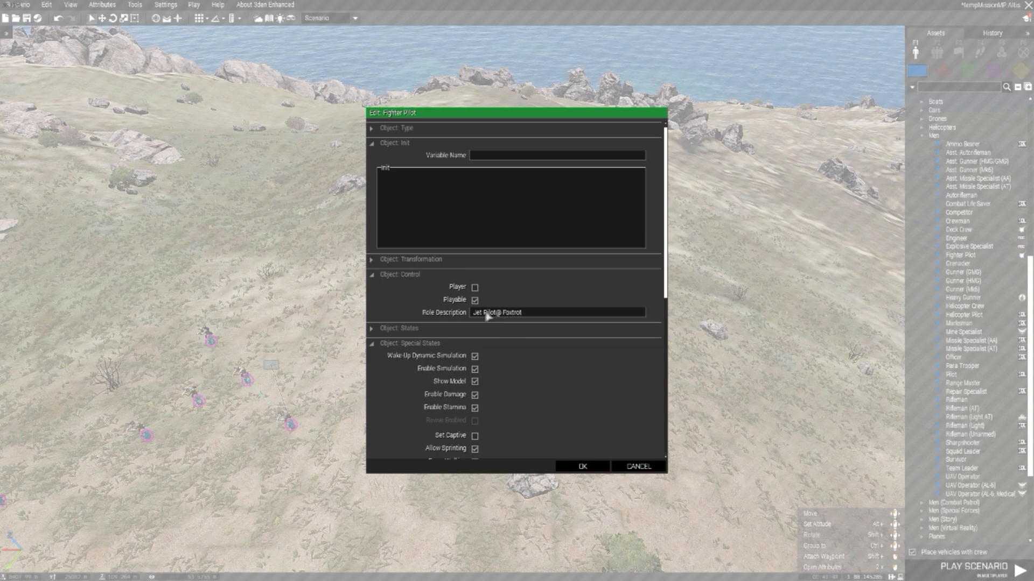
click(582, 467)
scroll(493, 308, up, 5)
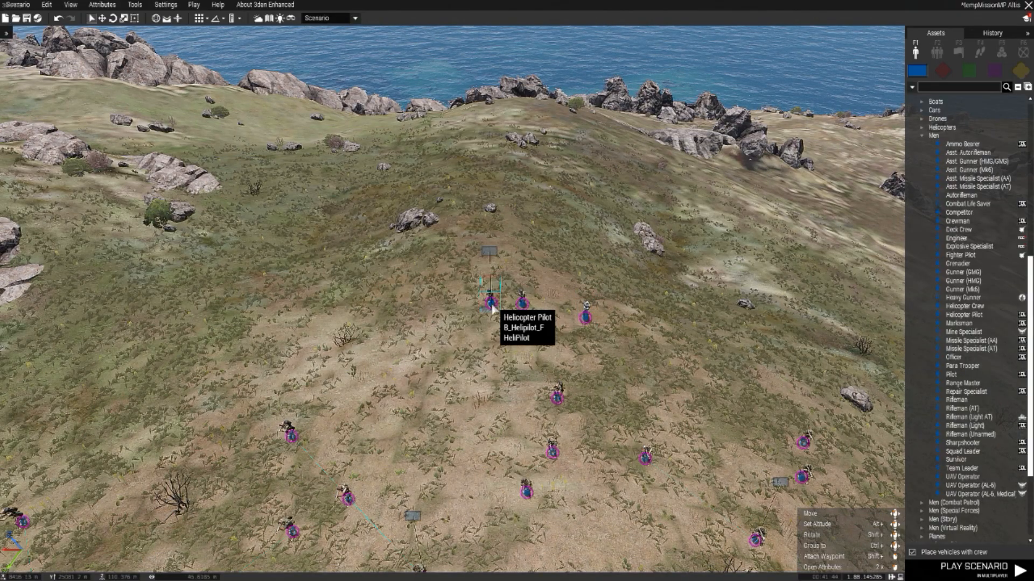
double_click(491, 305)
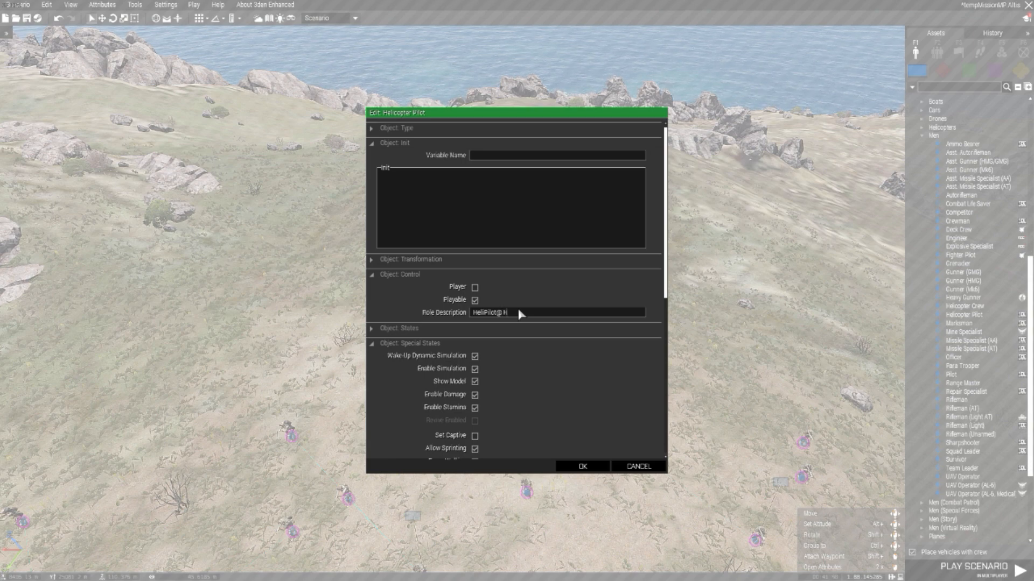
text(el)
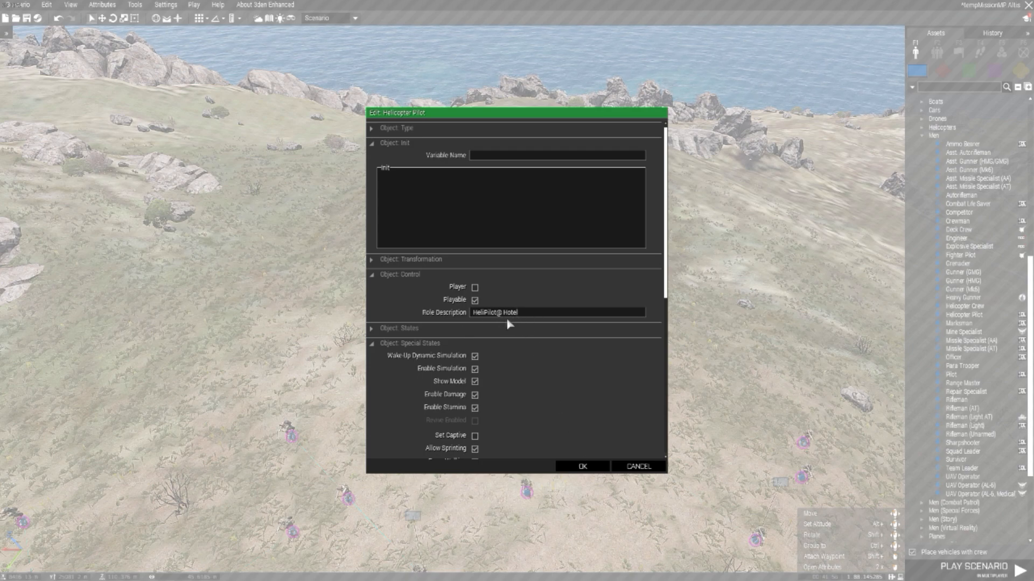
click(582, 466)
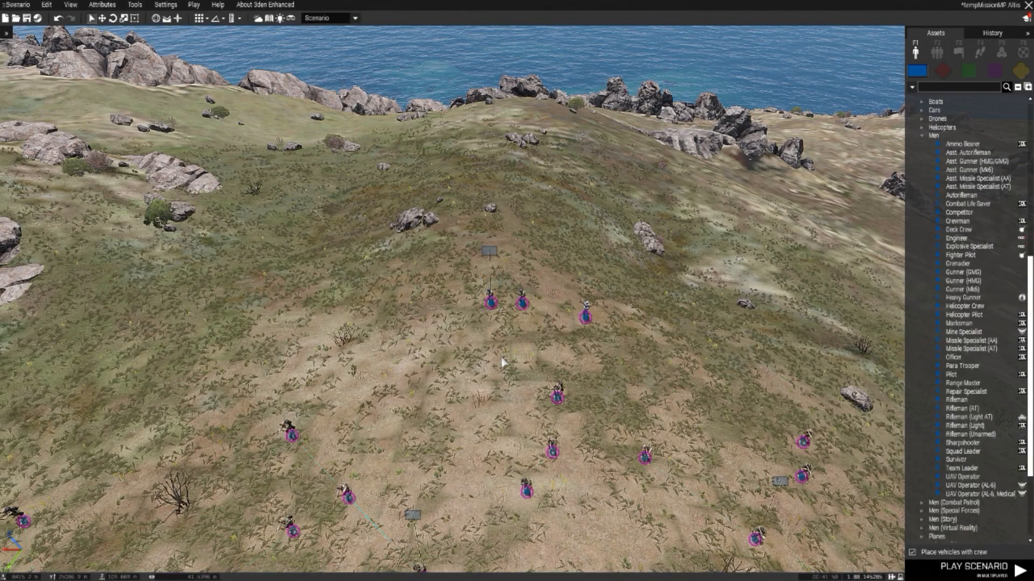
scroll(506, 361, down, 5)
key(a)
key(d)
scroll(589, 466, up, 1)
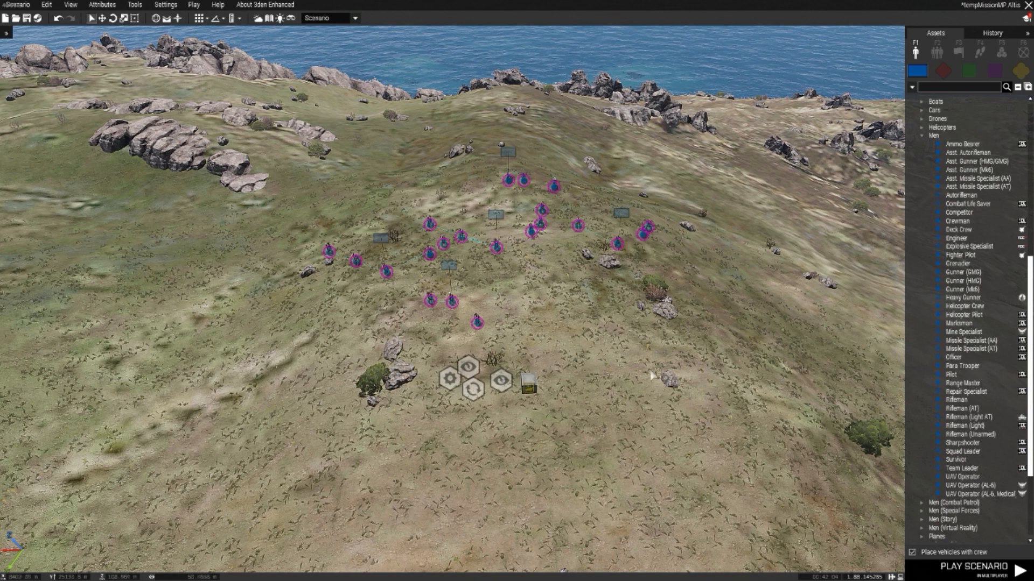
click(18, 4)
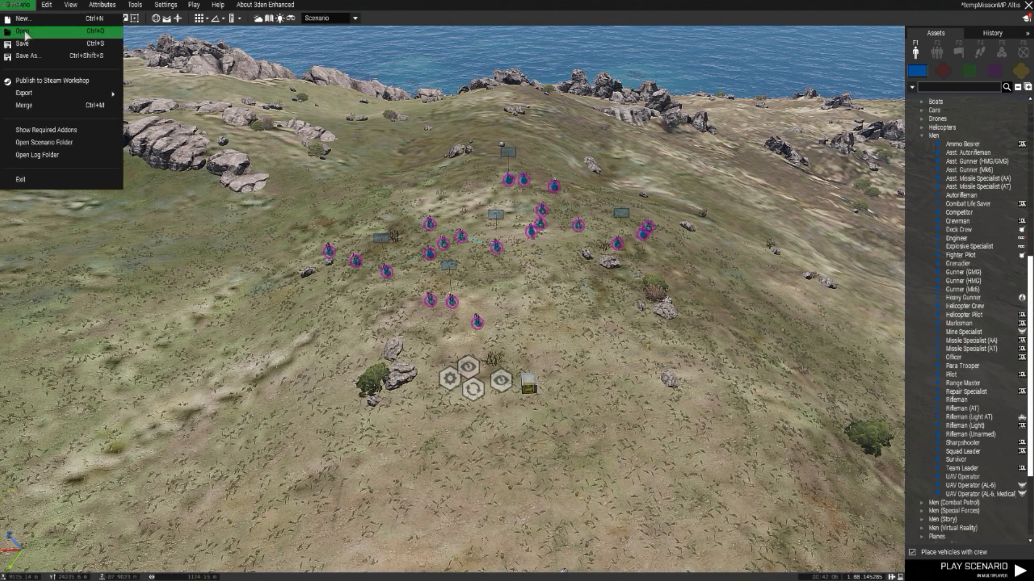
click(33, 59)
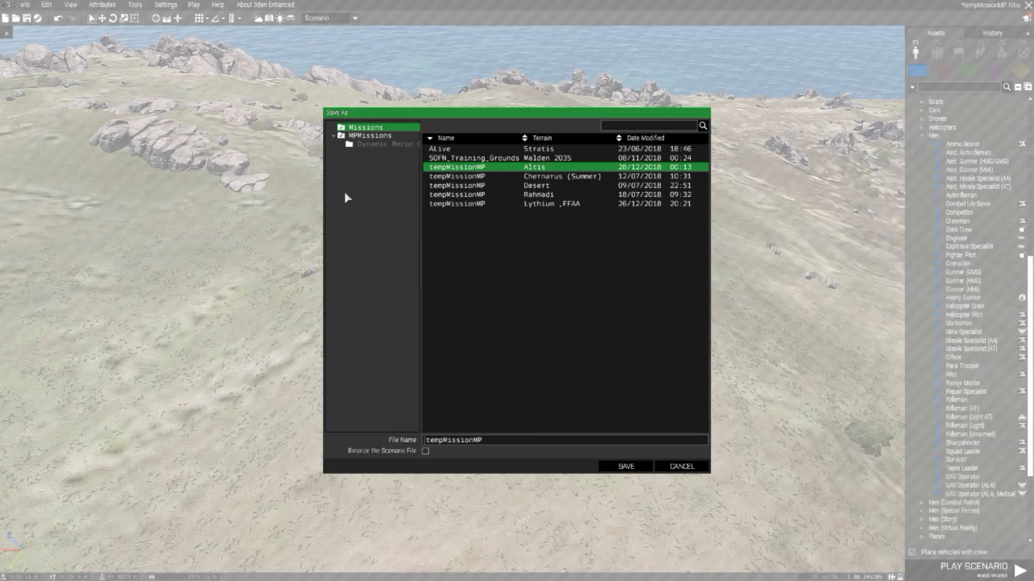
click(366, 138)
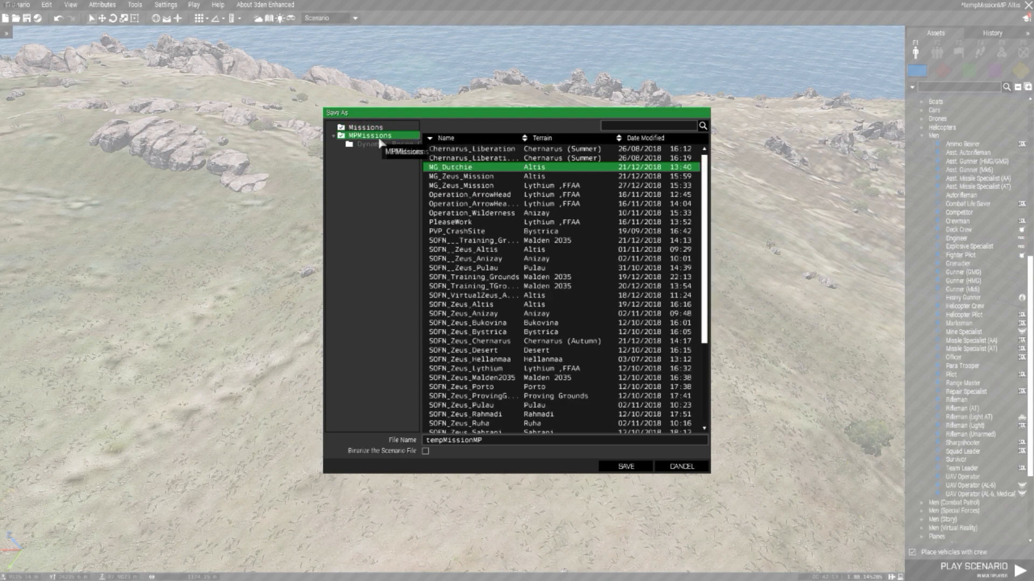
scroll(468, 296, down, 5)
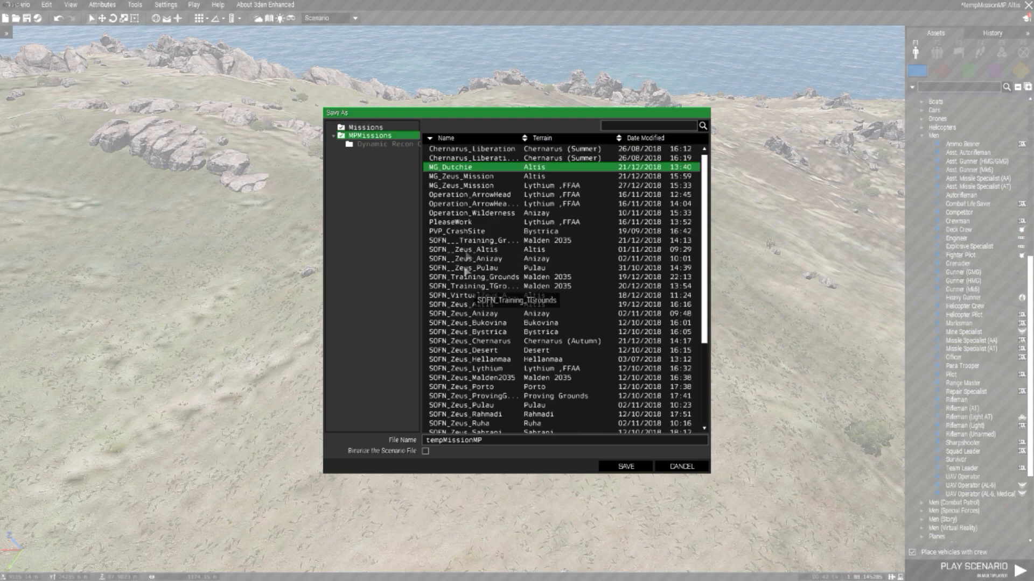
click(472, 186)
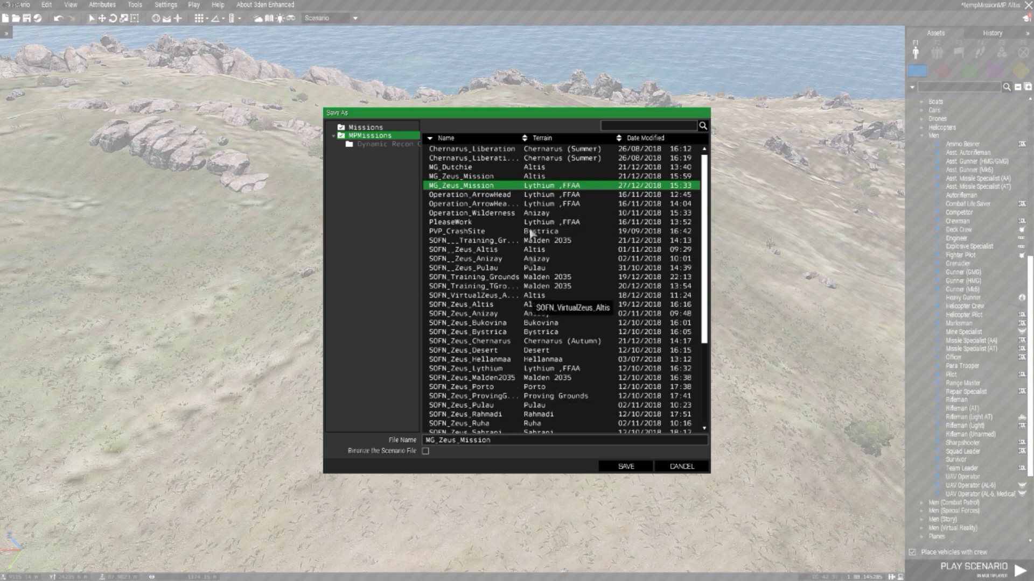
click(631, 468)
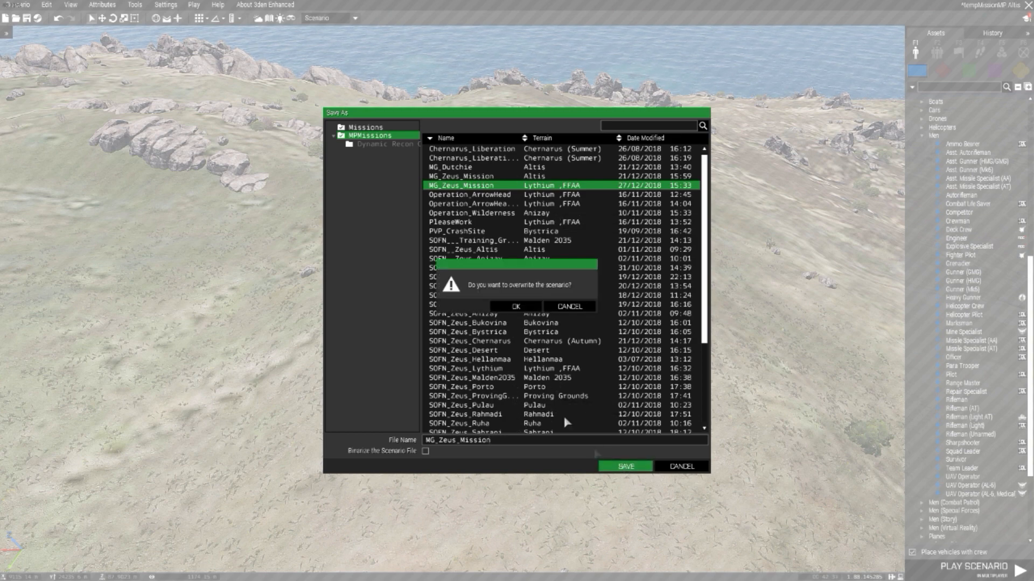
click(569, 305)
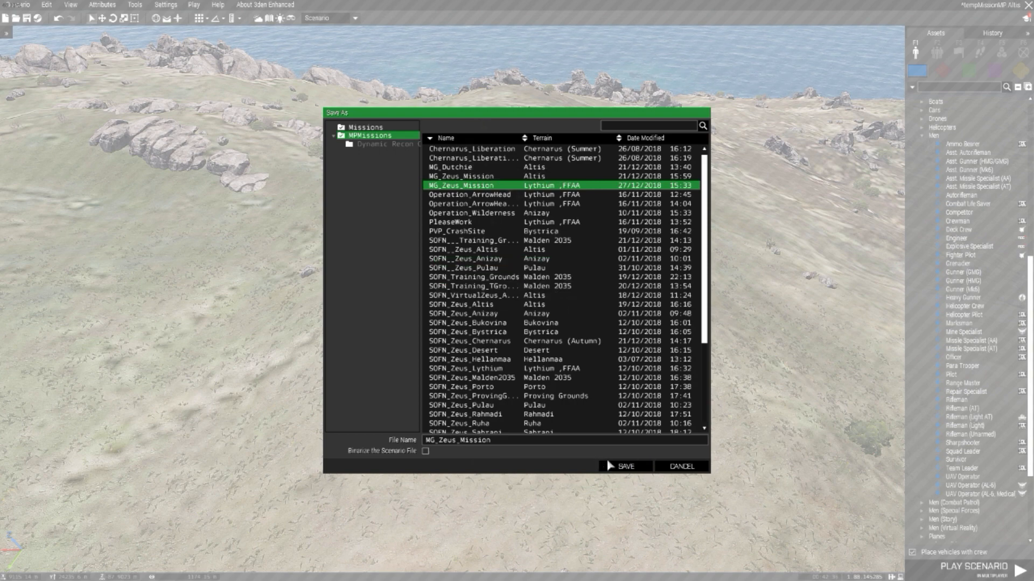
click(681, 466)
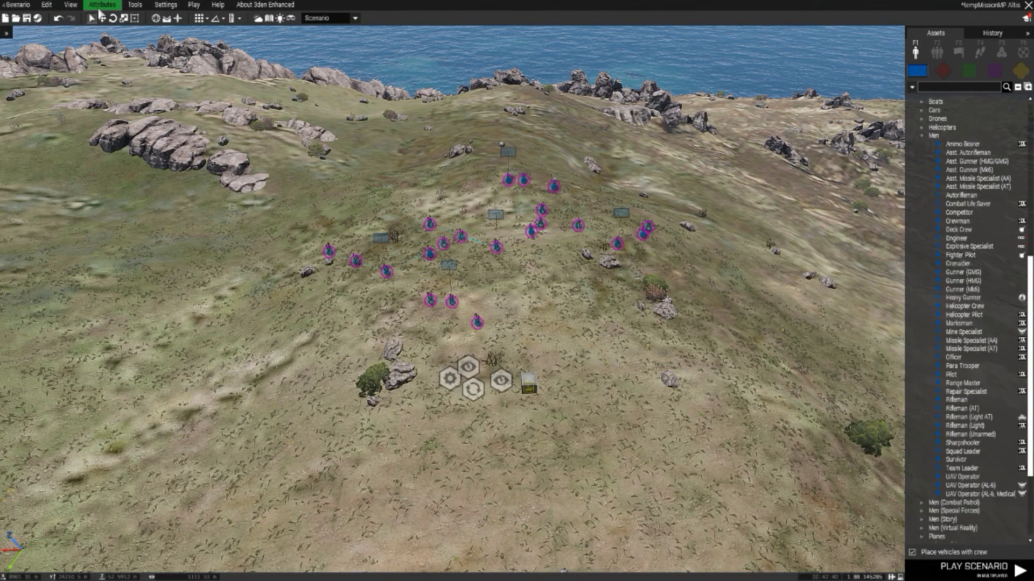
Step: Save the scenario as MG_Zeus_Mission in the MPMissions folder, overwriting the existing scenario of that name
click(19, 5)
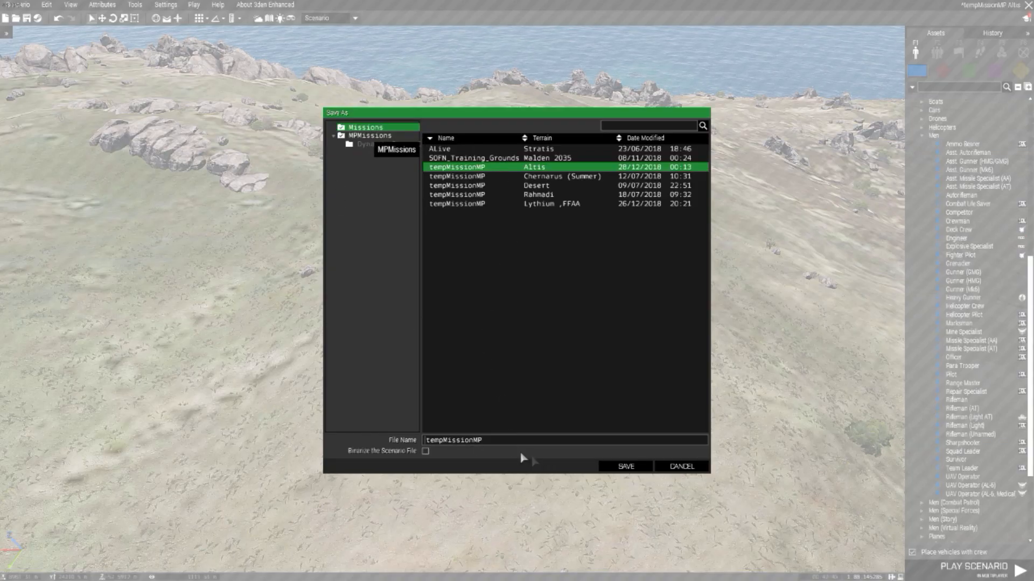
drag(489, 440, 350, 435)
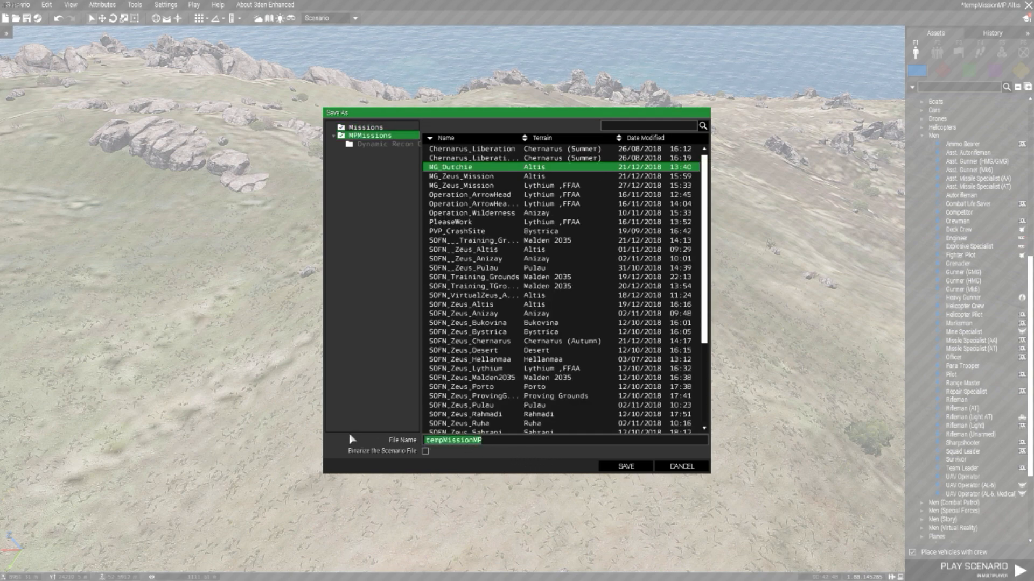
text(MG_Zeus)
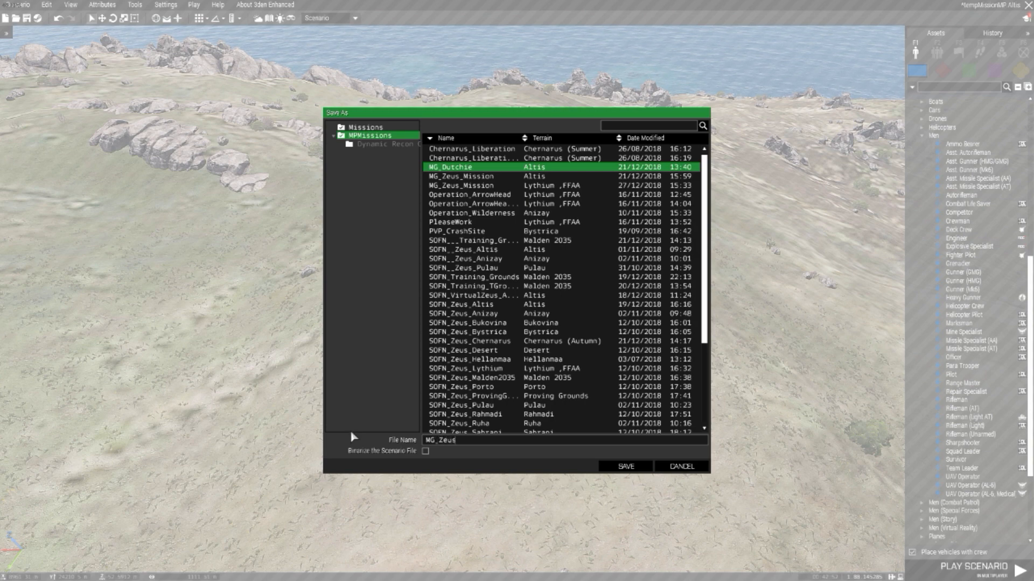
text(Mission)
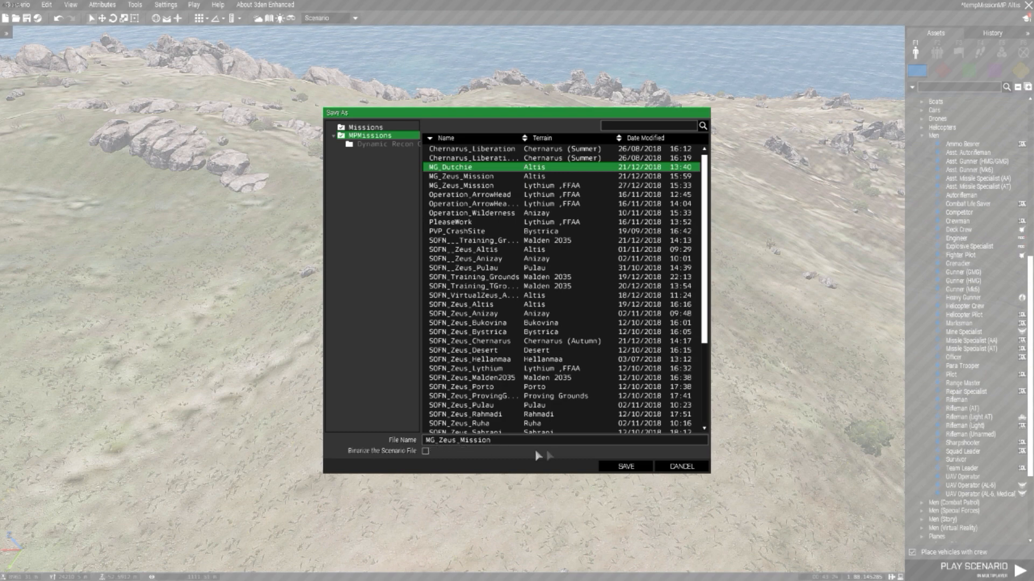
click(624, 467)
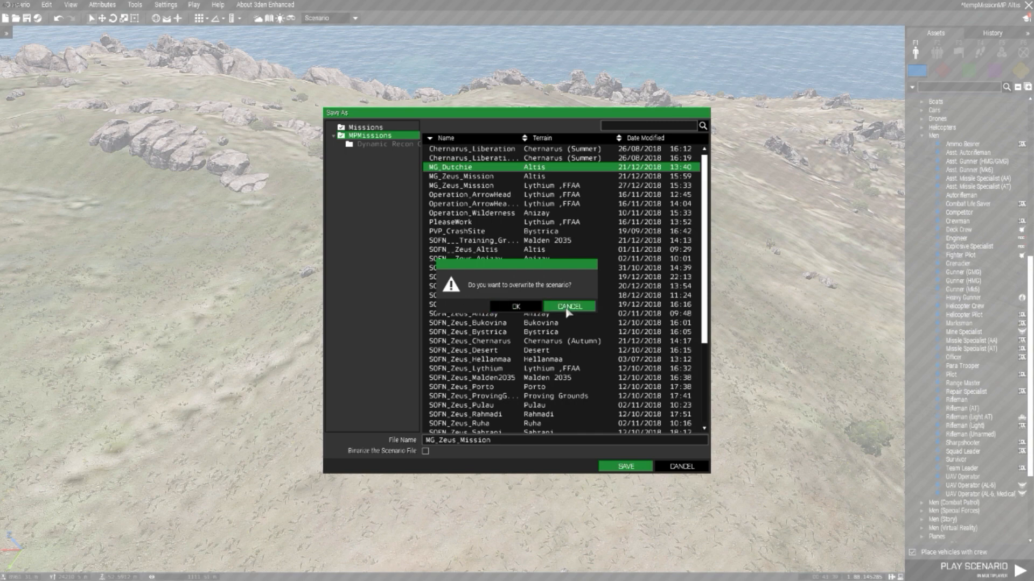
click(525, 308)
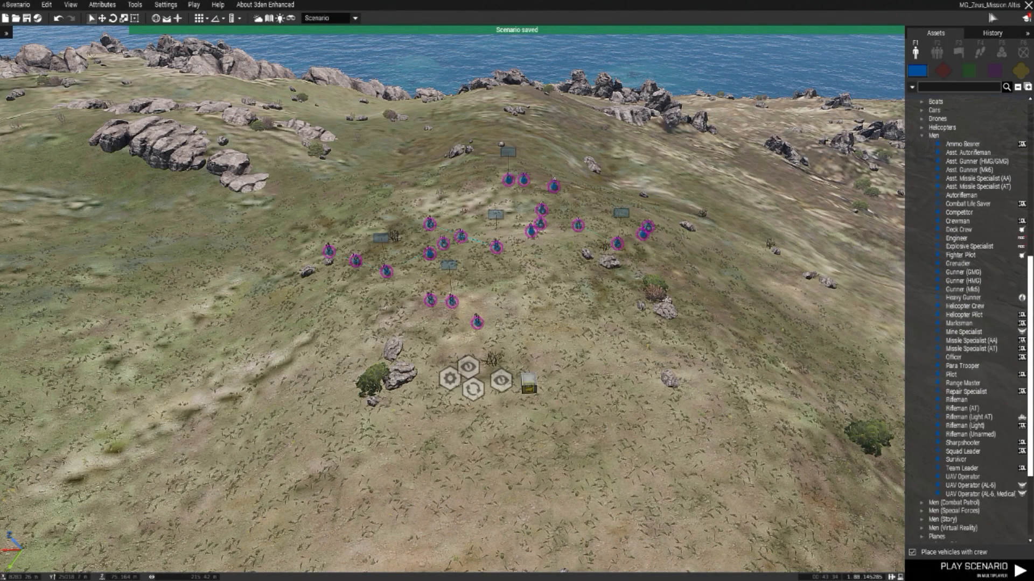
key(s)
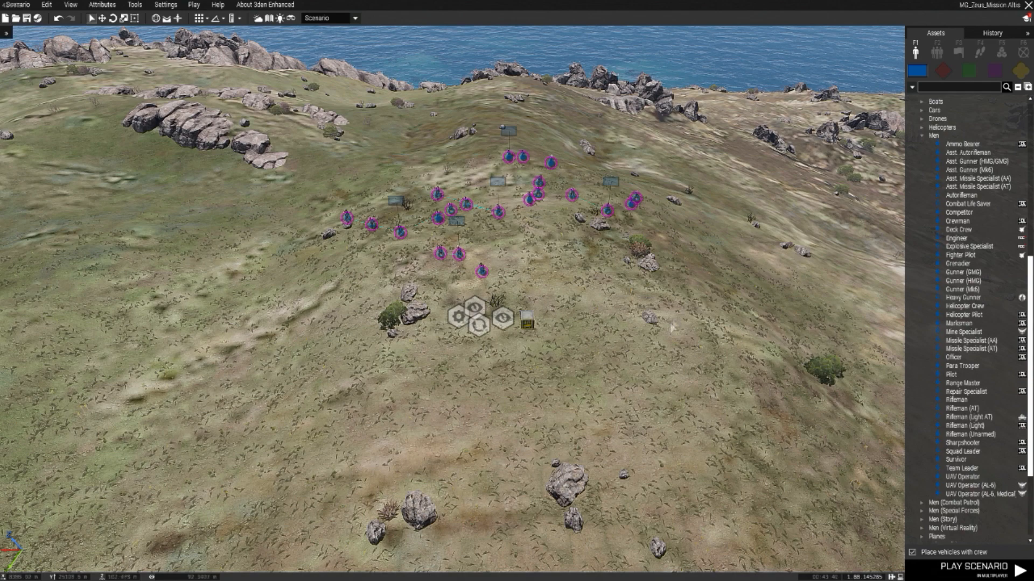
drag(718, 348, 279, 102)
drag(279, 101, 715, 367)
click(717, 369)
key(w)
key(d)
key(s)
key(a)
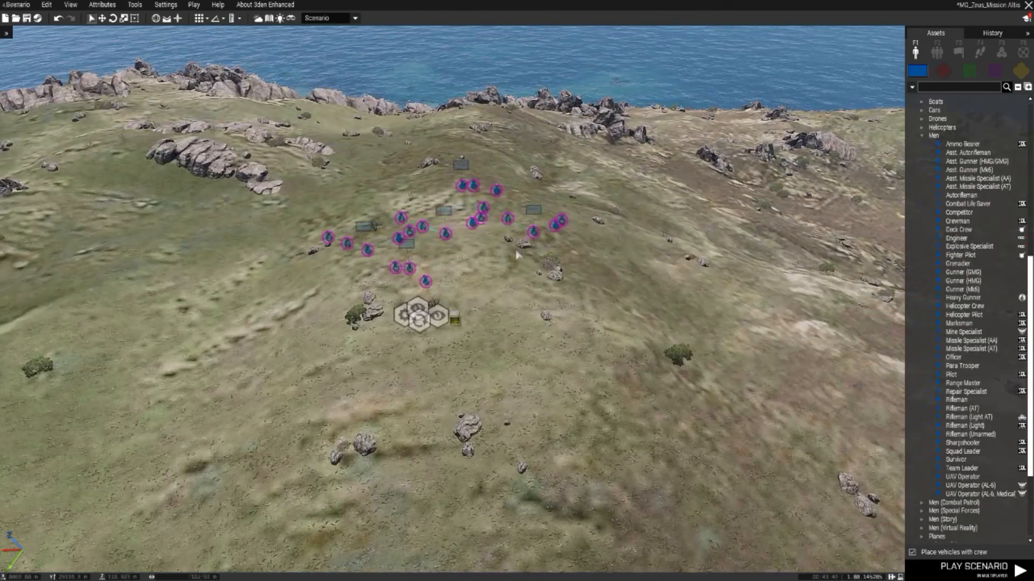
Step: Export the MG_Zeus_Mission scenario to multiplayer
click(21, 5)
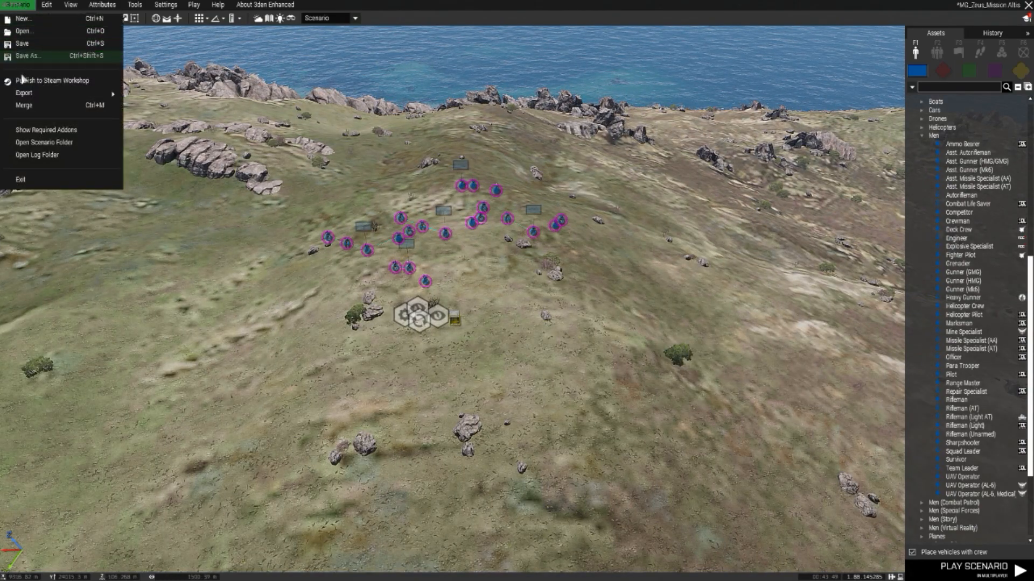
mouse_move(116, 93)
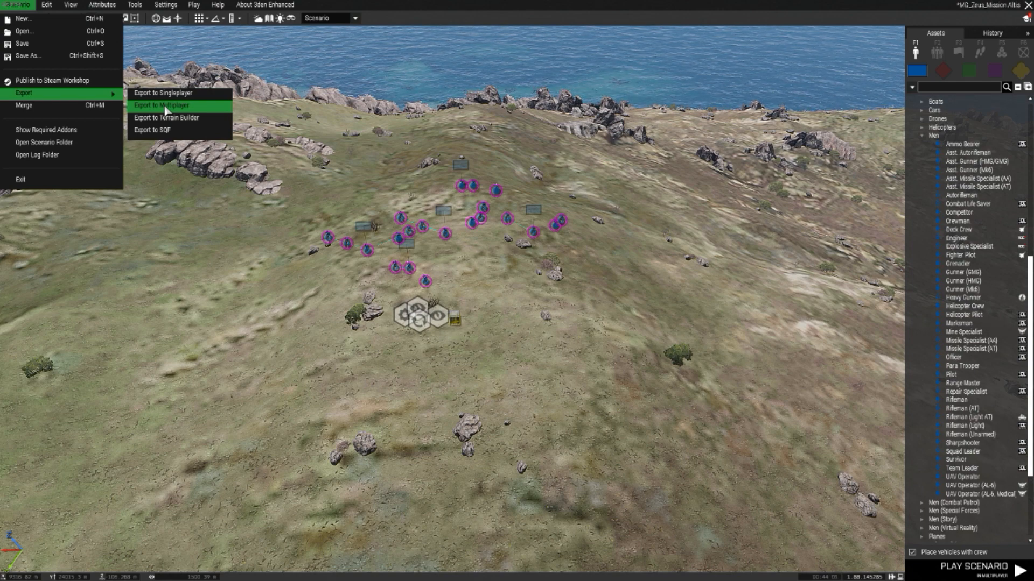
click(166, 107)
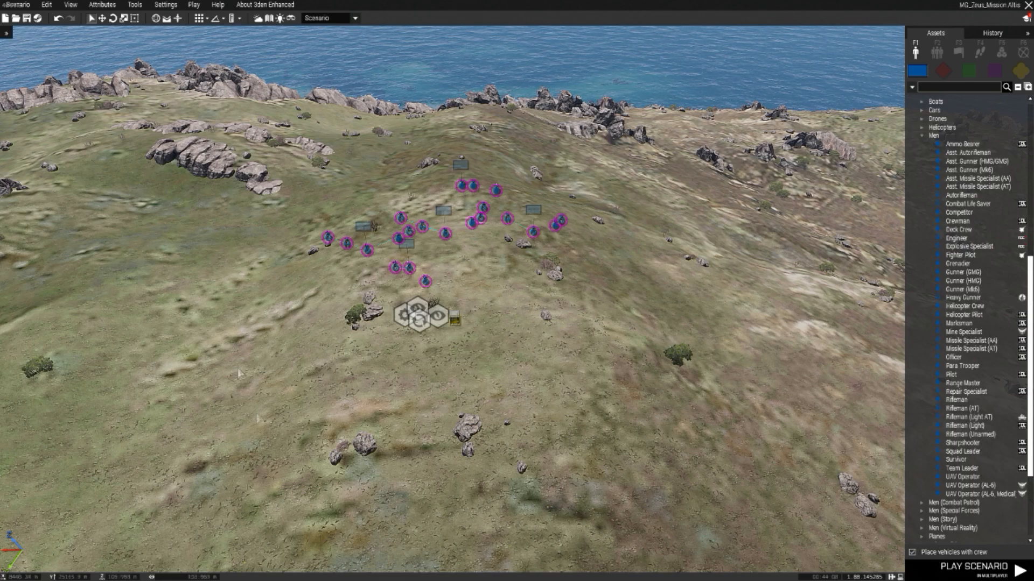
Step: Switch to File Explorer and open the Arma3 (A:) drive
key(alt+Tab)
click(278, 571)
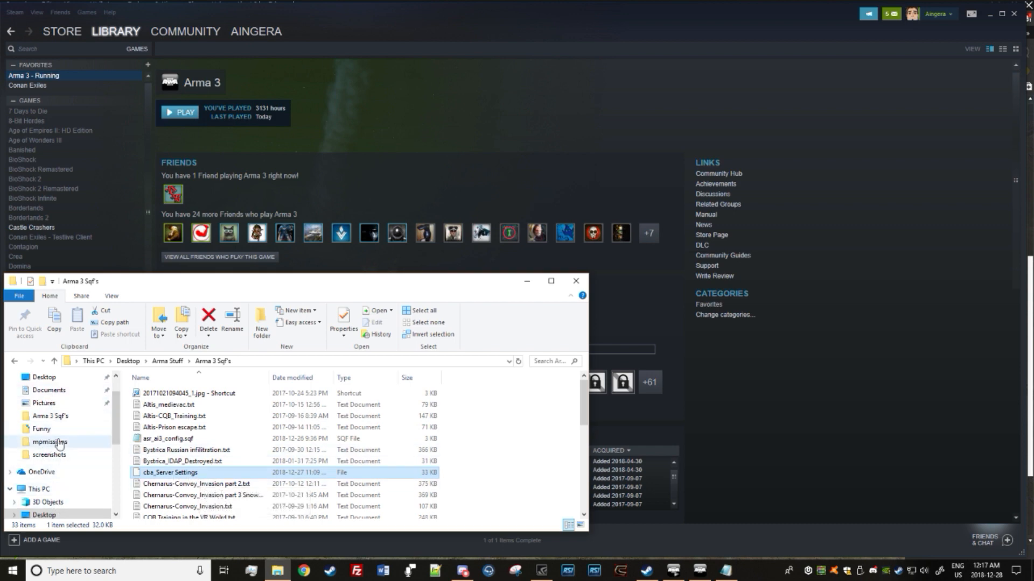
scroll(57, 442, down, 1)
drag(116, 433, 125, 462)
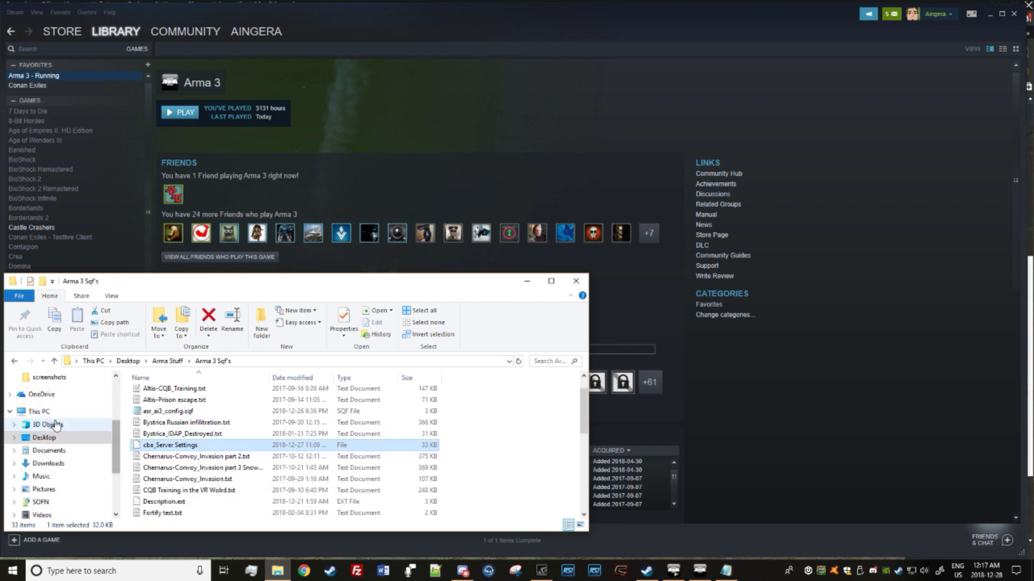
scroll(77, 458, down, 1)
scroll(81, 452, down, 2)
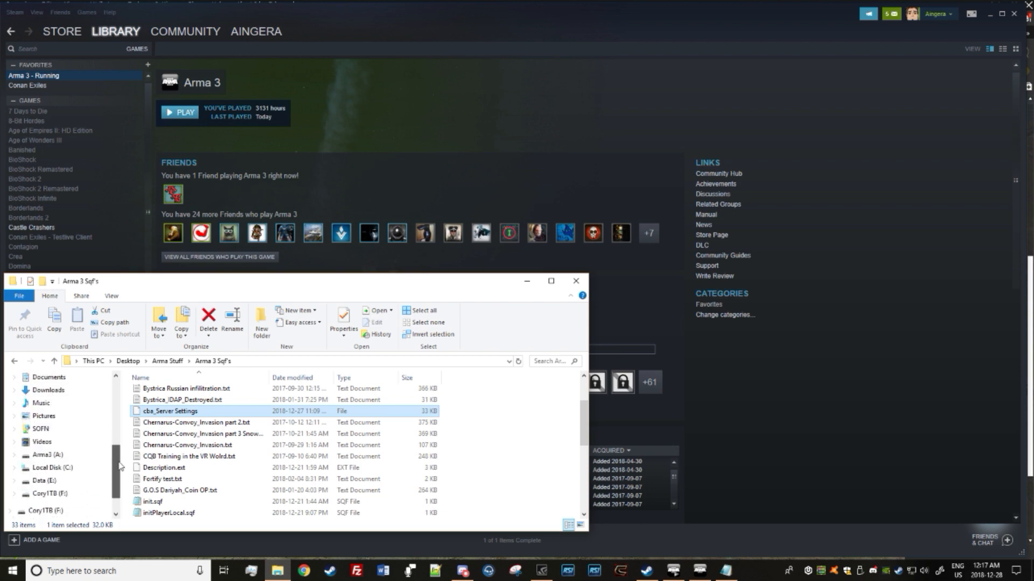
click(49, 455)
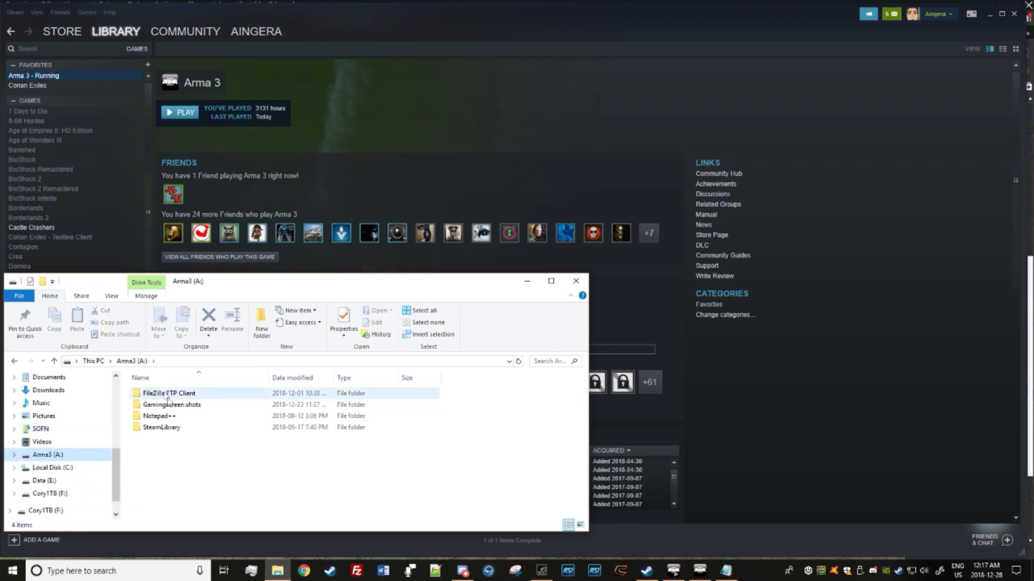
Step: Open the mpmissions folder inside SteamLibrary, steamapps, common, Arma 3 to find the exported mission
double_click(164, 427)
double_click(158, 393)
double_click(166, 393)
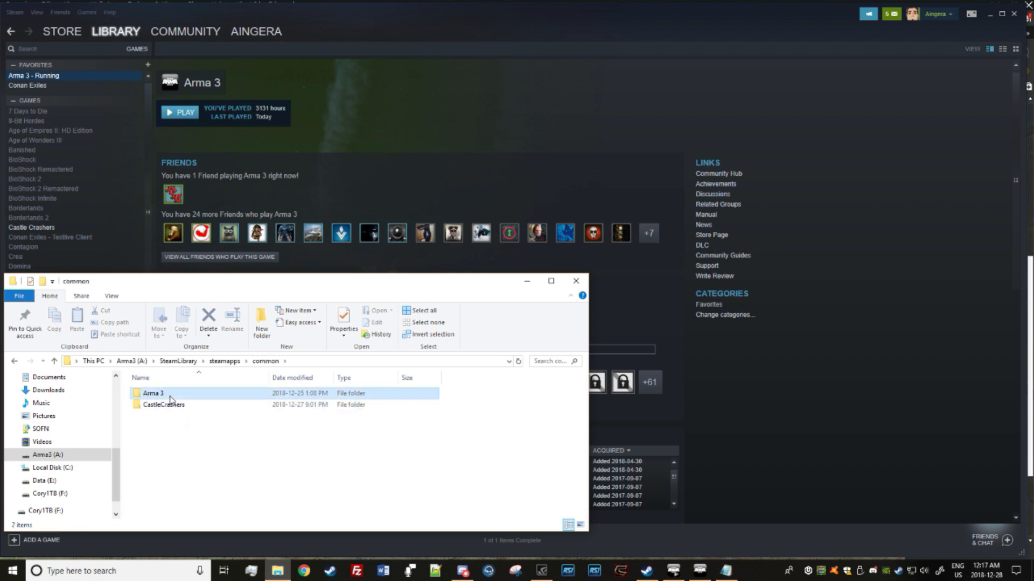
double_click(159, 394)
scroll(184, 425, down, 3)
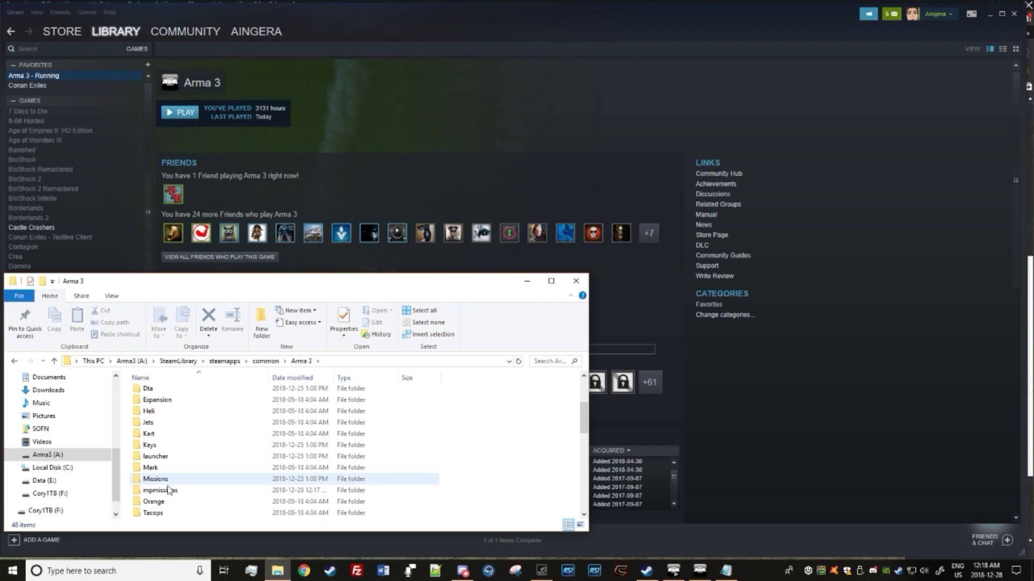
double_click(162, 490)
Step: Go back to the Arma 3 folder, reopen mpmissions and look inside the SOFN_Training_Grounds.Malden folder
click(55, 361)
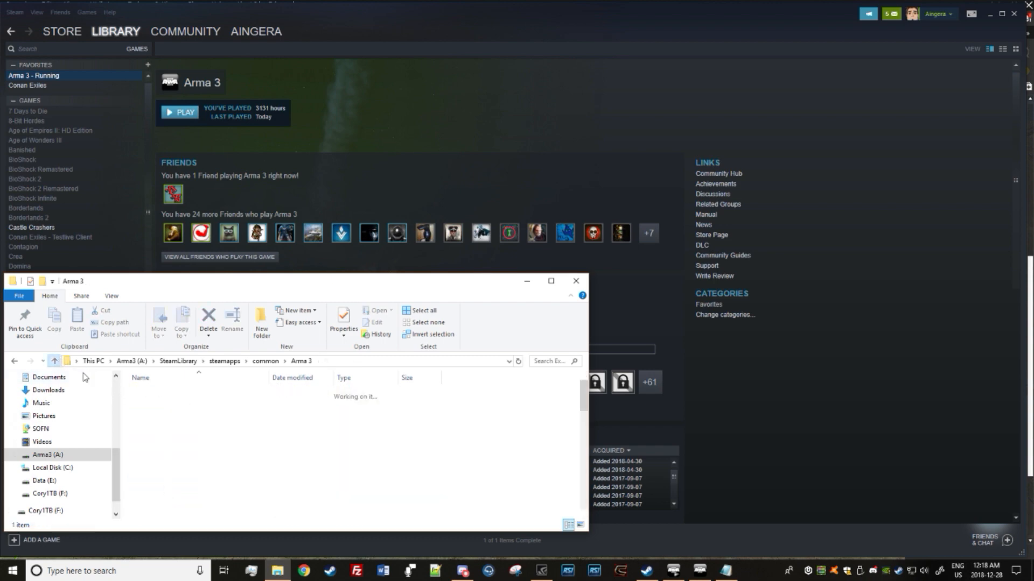
click(166, 487)
scroll(172, 463, down, 1)
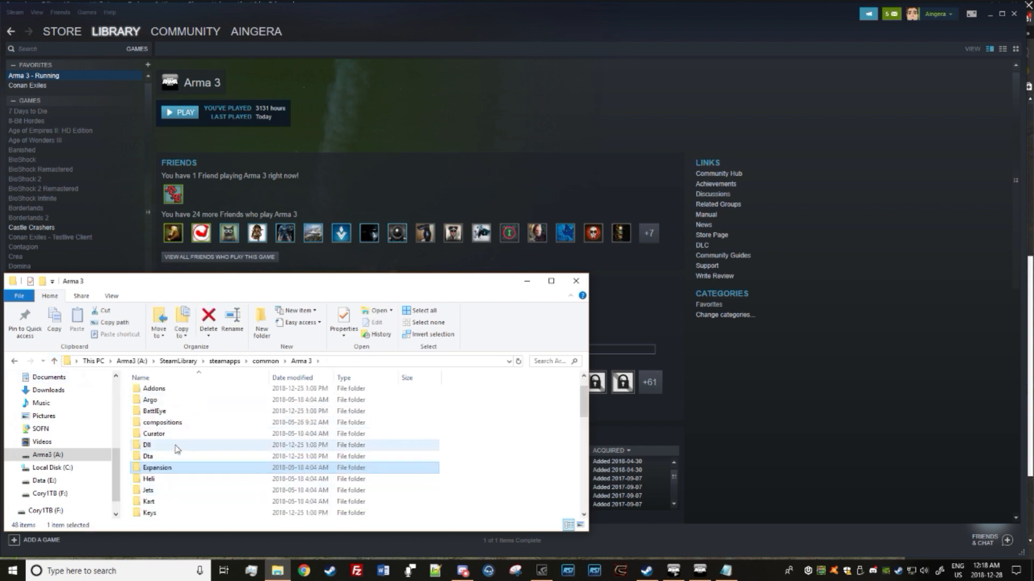
scroll(178, 450, up, 1)
scroll(177, 460, down, 3)
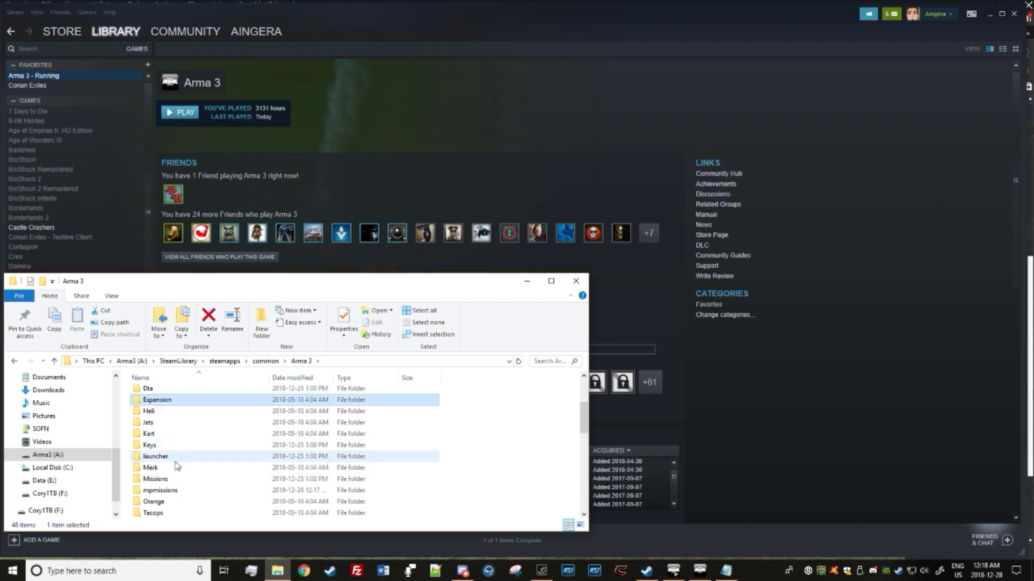
double_click(171, 490)
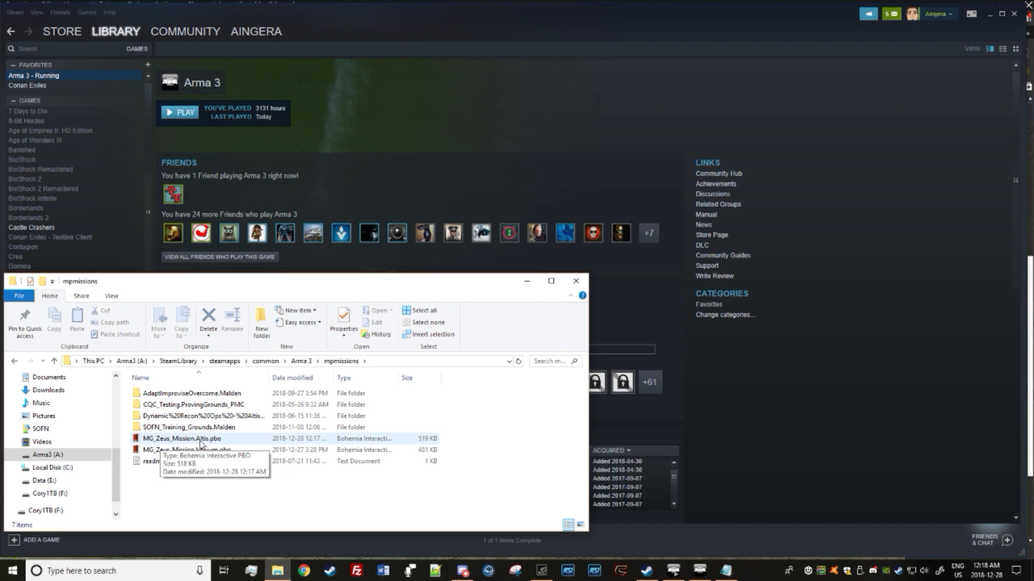
double_click(168, 428)
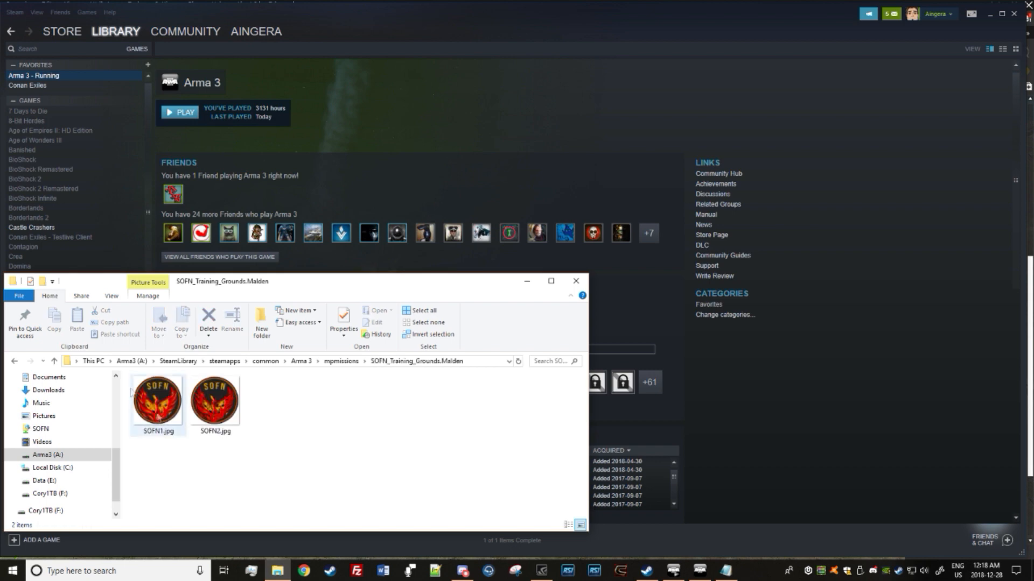
click(54, 361)
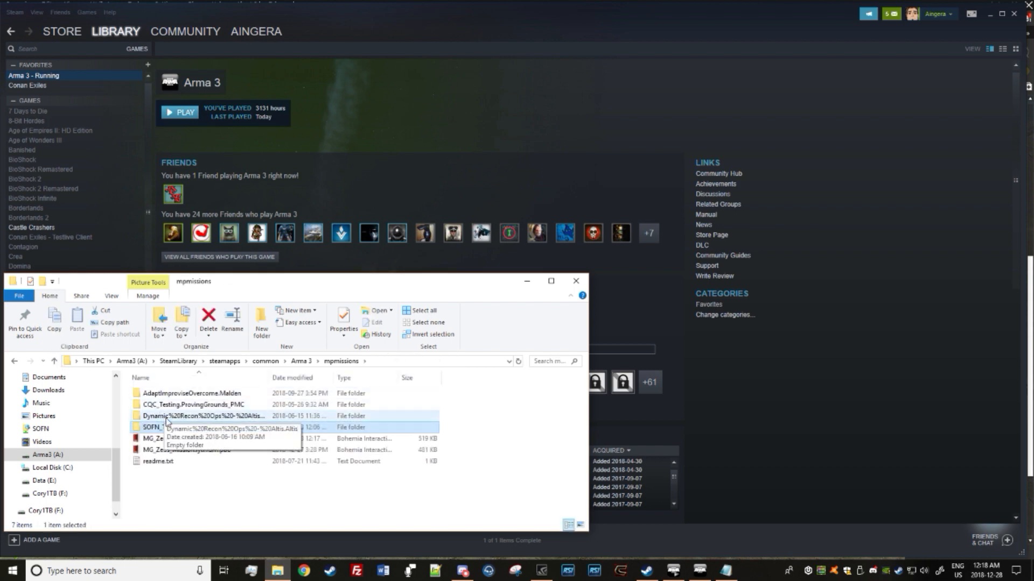
Step: Open the profile's mpmissions folder on Local Disk (C:), under the user's Documents in Arma 3 - Other Profiles
click(59, 468)
double_click(164, 506)
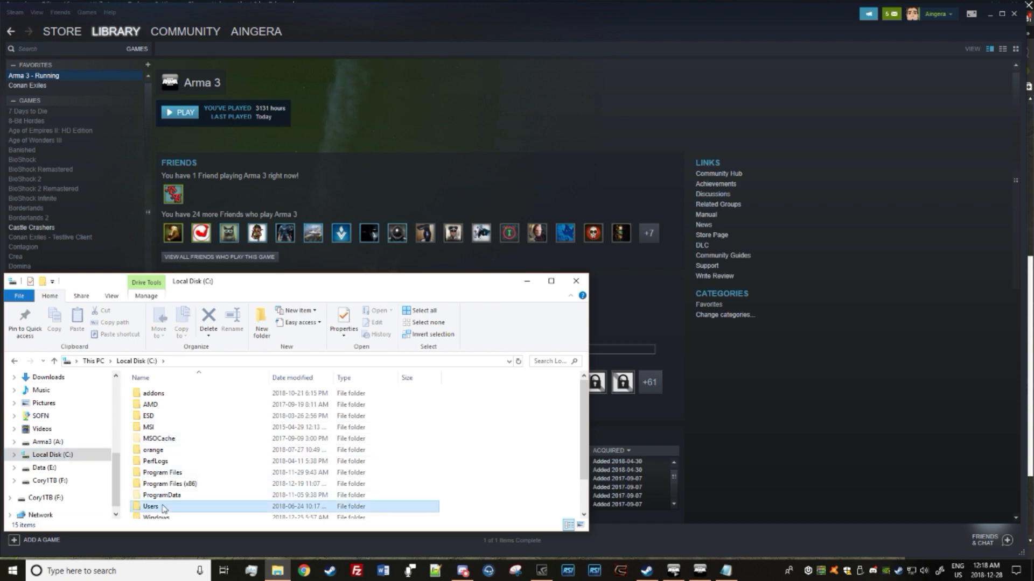
double_click(159, 394)
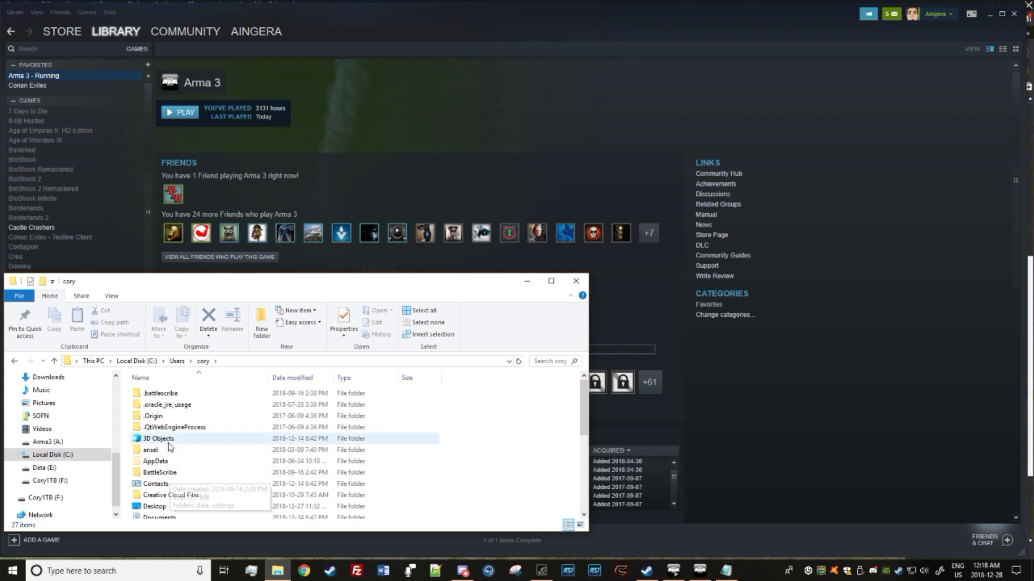
scroll(173, 474, down, 2)
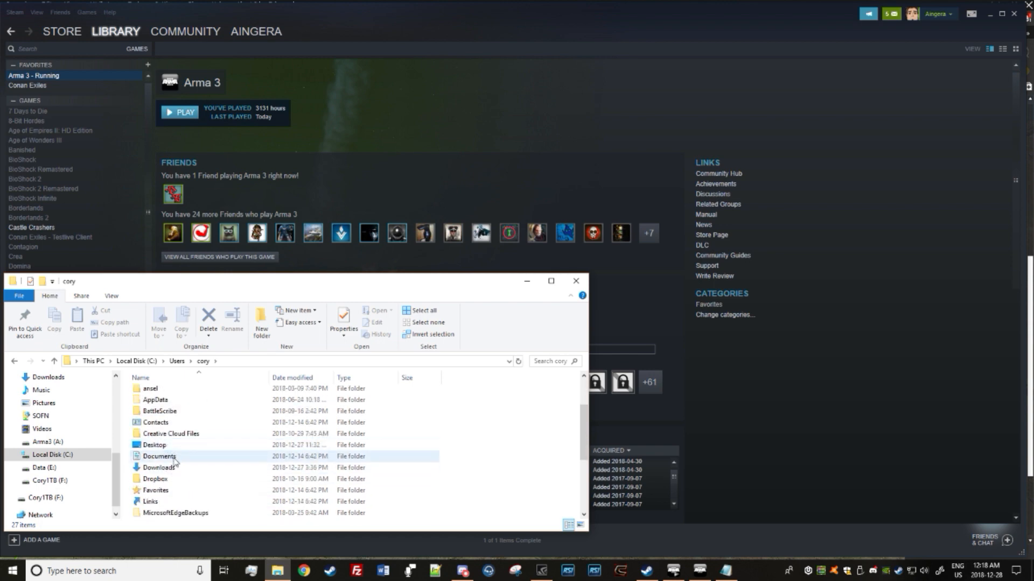
double_click(174, 457)
double_click(177, 413)
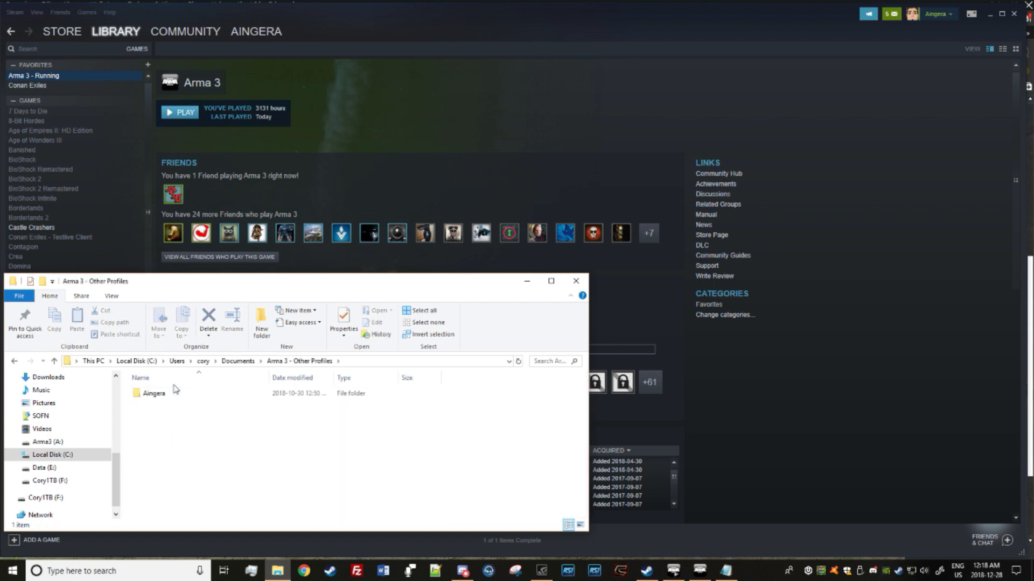
double_click(156, 394)
double_click(171, 425)
Step: Delete initPlayerServer.sqf from the MG_Zeus_Mission.Altis folder
scroll(189, 430, up, 1)
scroll(183, 420, up, 1)
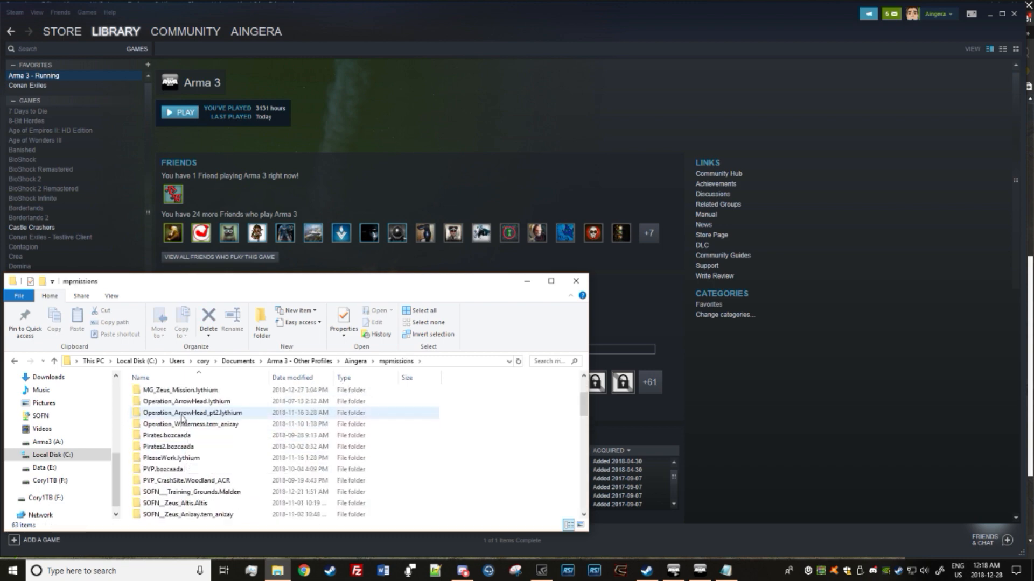
scroll(177, 422, up, 1)
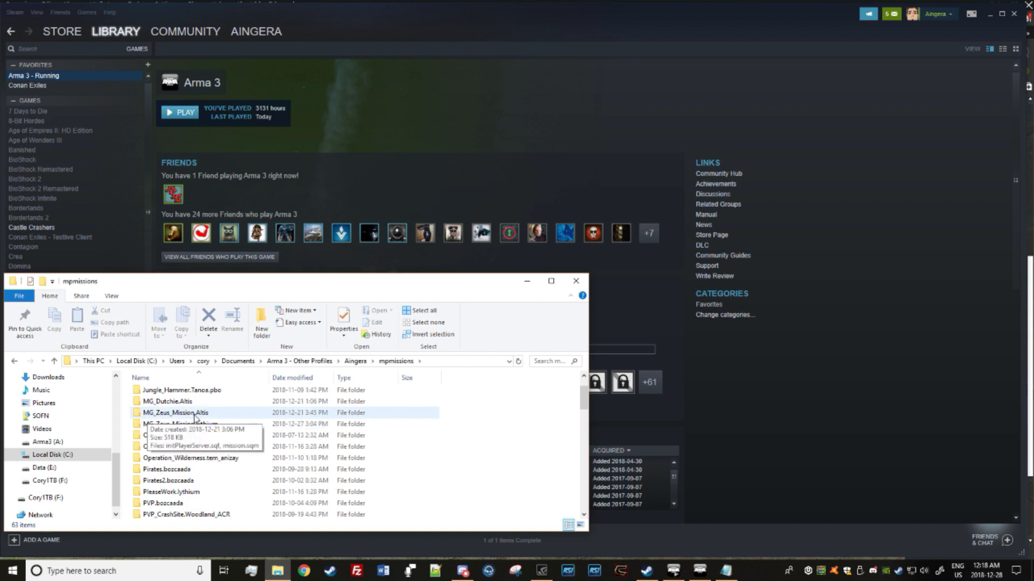
double_click(194, 413)
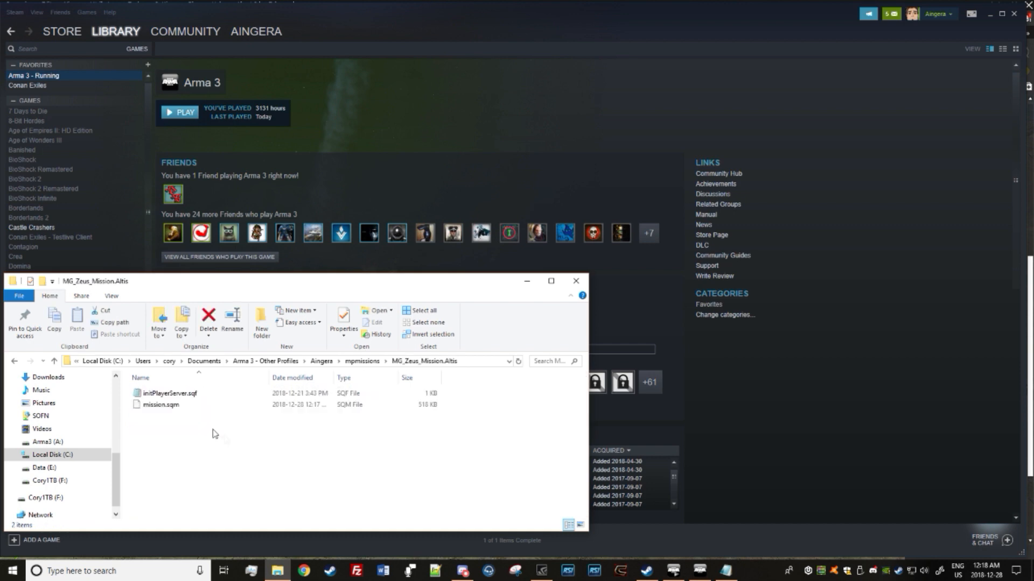
click(187, 394)
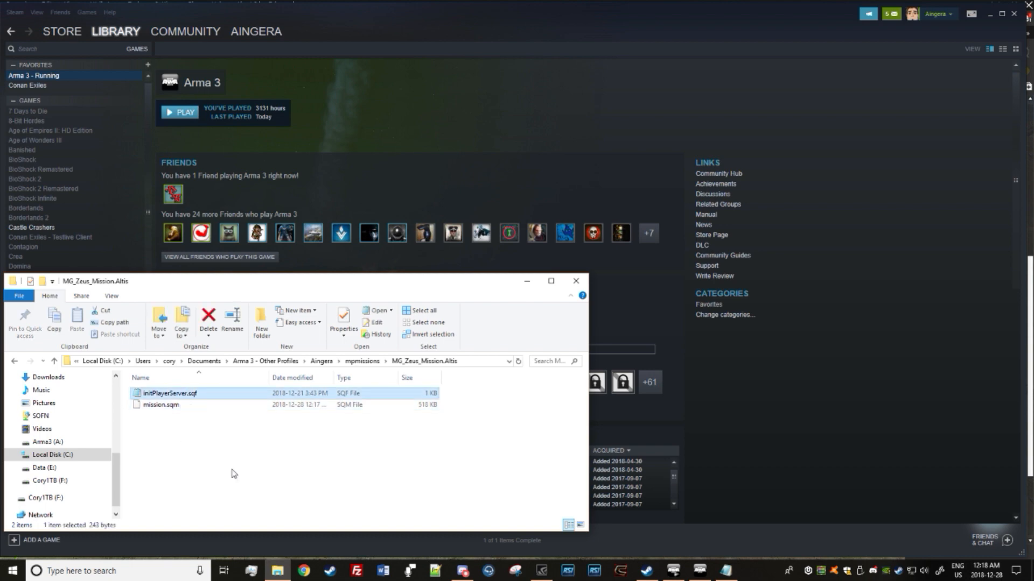
key(Delete)
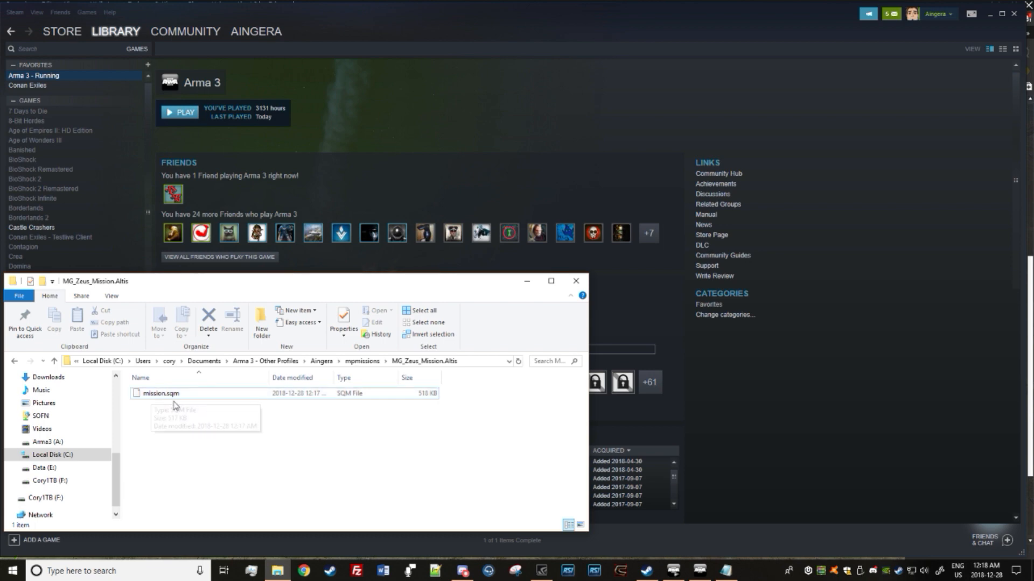
Step: Look inside the MG_Zeus_Mission.lythium folder and reopen MG_Zeus_Mission.Altis
click(53, 364)
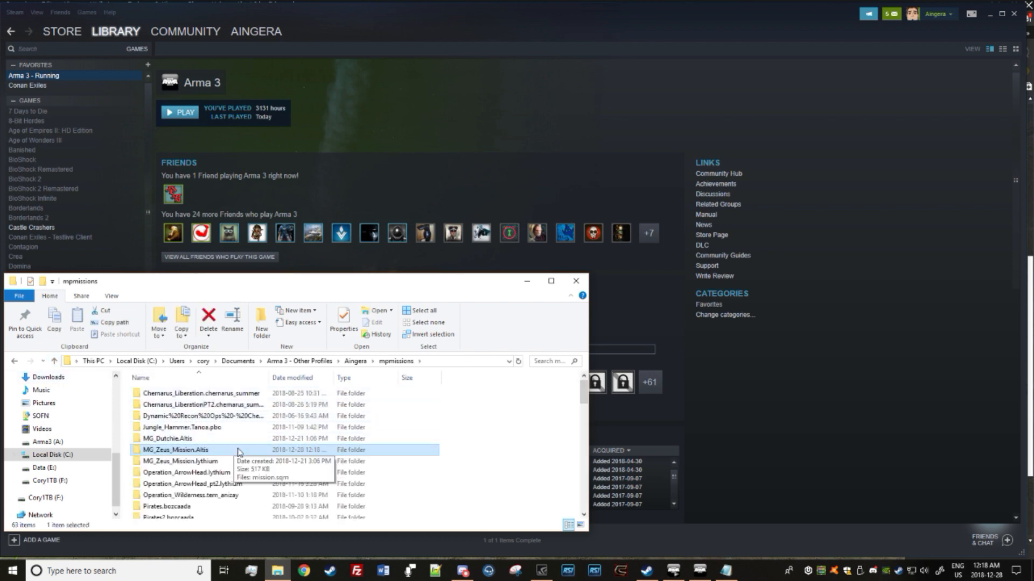
double_click(186, 462)
click(54, 362)
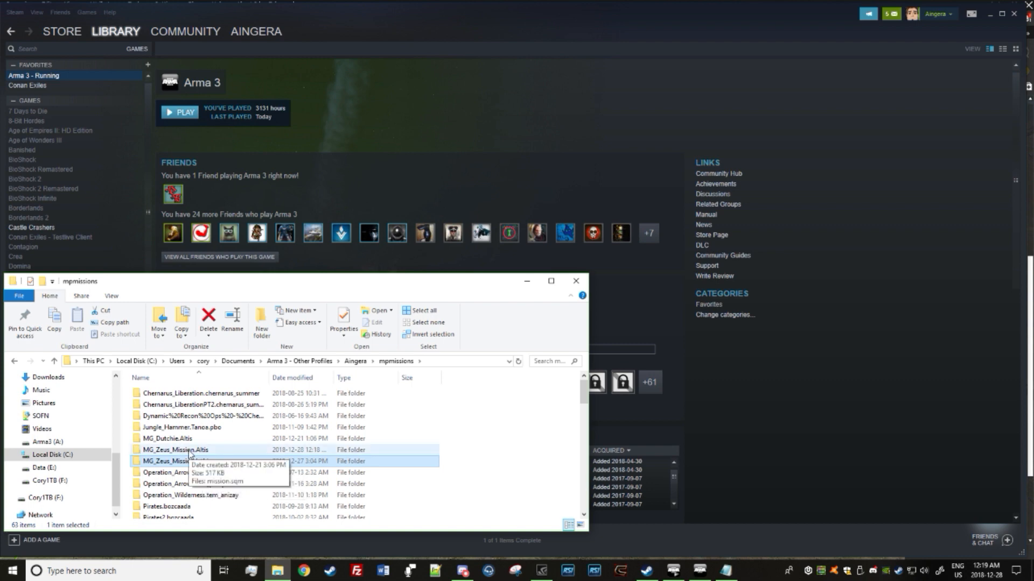
double_click(189, 451)
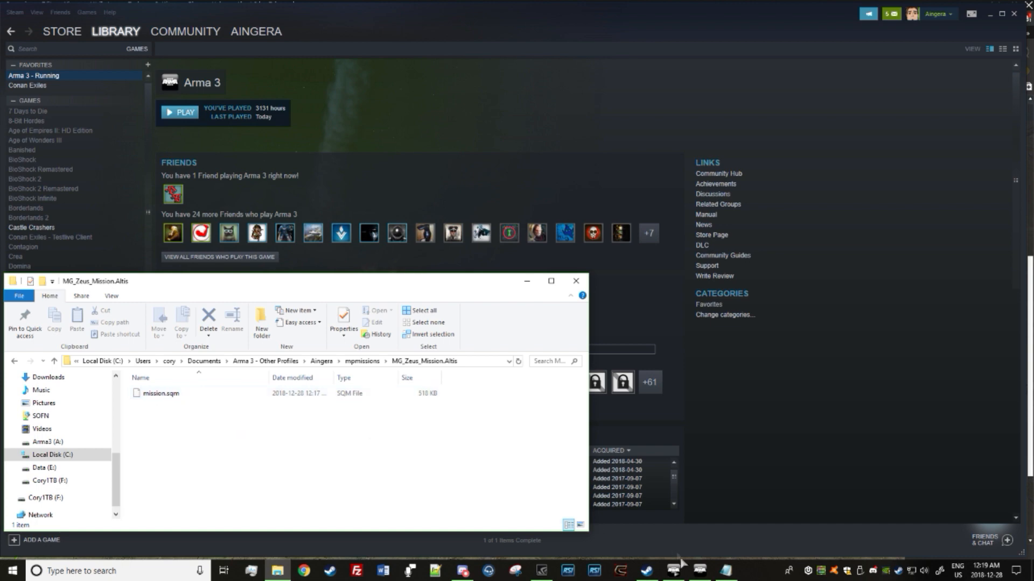
Step: Switch back to the Arma 3 Eden Editor and look at the Team Chief officer's loadout editing options, including ACE Arsenal
click(699, 572)
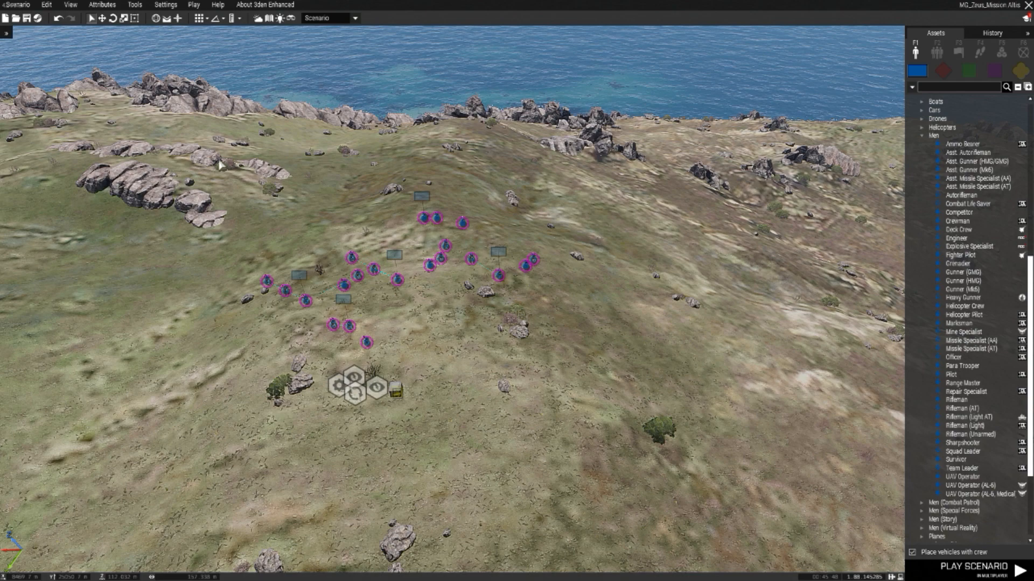
drag(216, 158, 617, 434)
click(617, 434)
scroll(337, 421, up, 3)
drag(354, 366, 368, 348)
scroll(237, 323, up, 3)
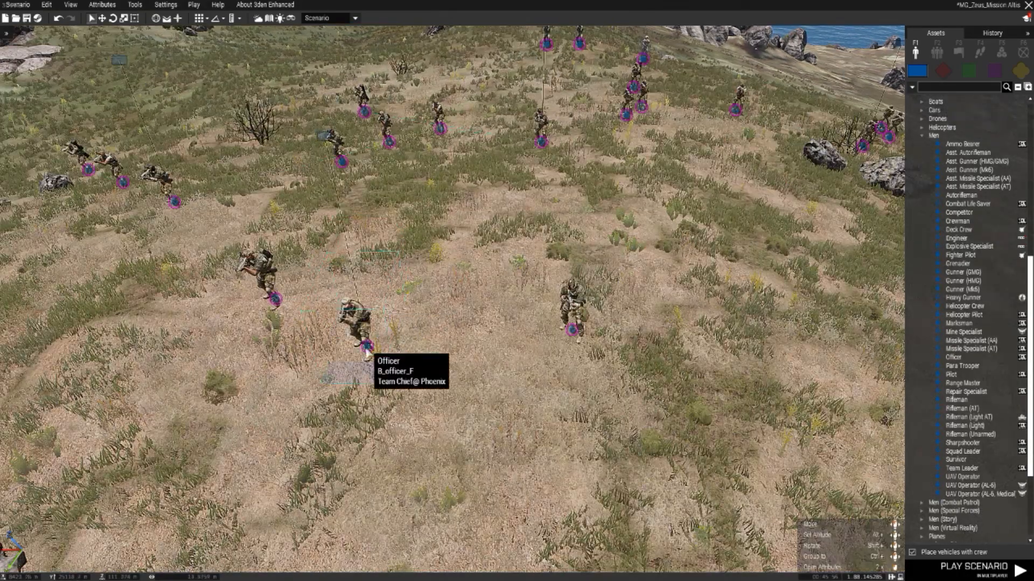
key(a)
key(s)
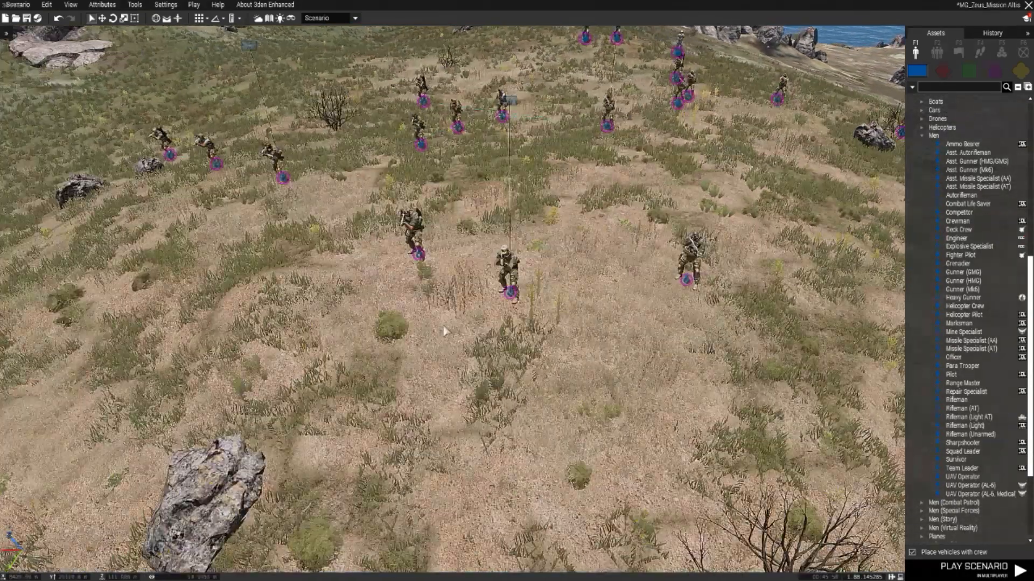
right_click(511, 297)
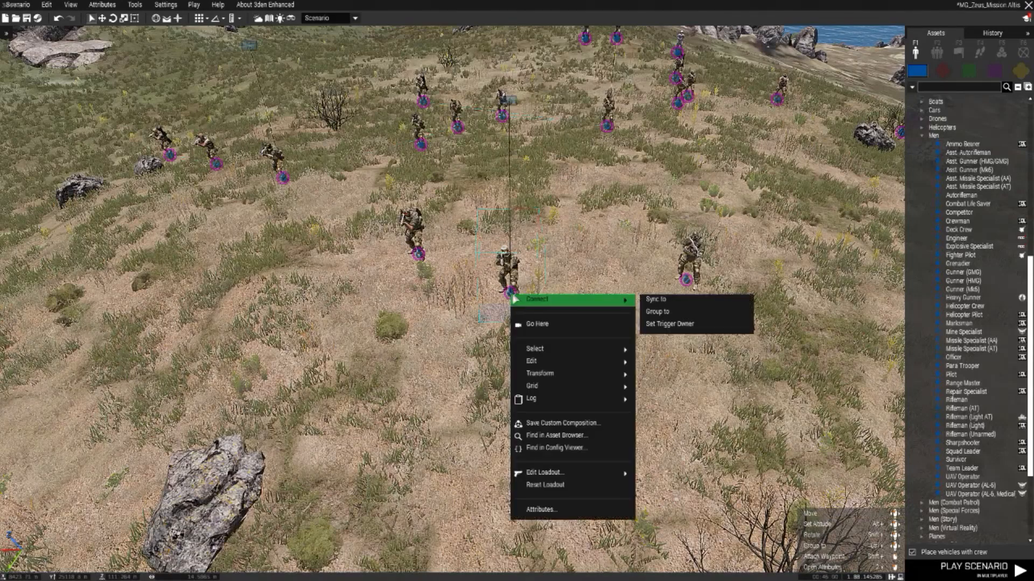
mouse_move(538, 473)
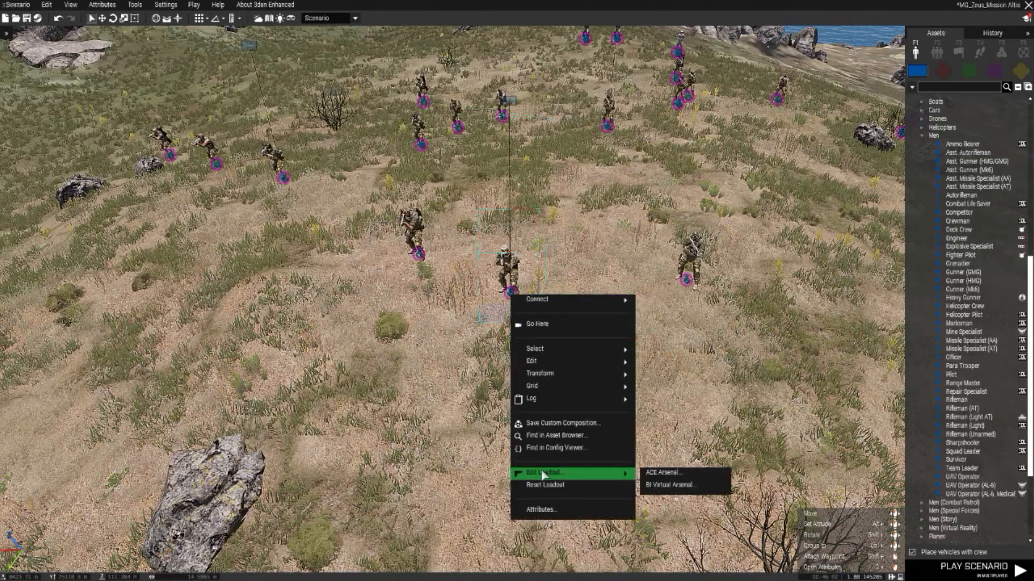
click(676, 479)
Step: Review the scenario's multiplayer attributes, including the respawn settings and Save Loadout, and accept them
click(102, 5)
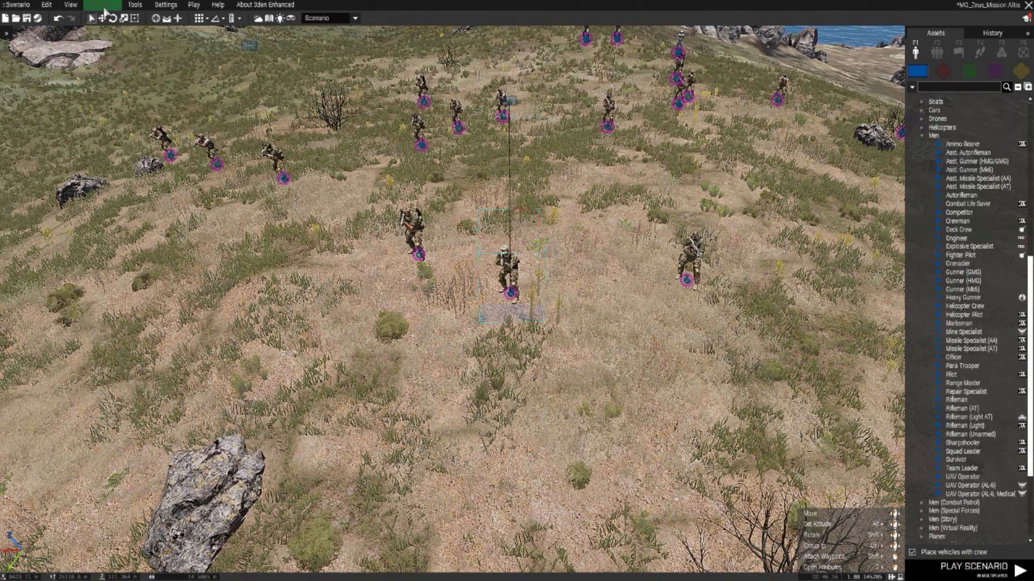
click(117, 45)
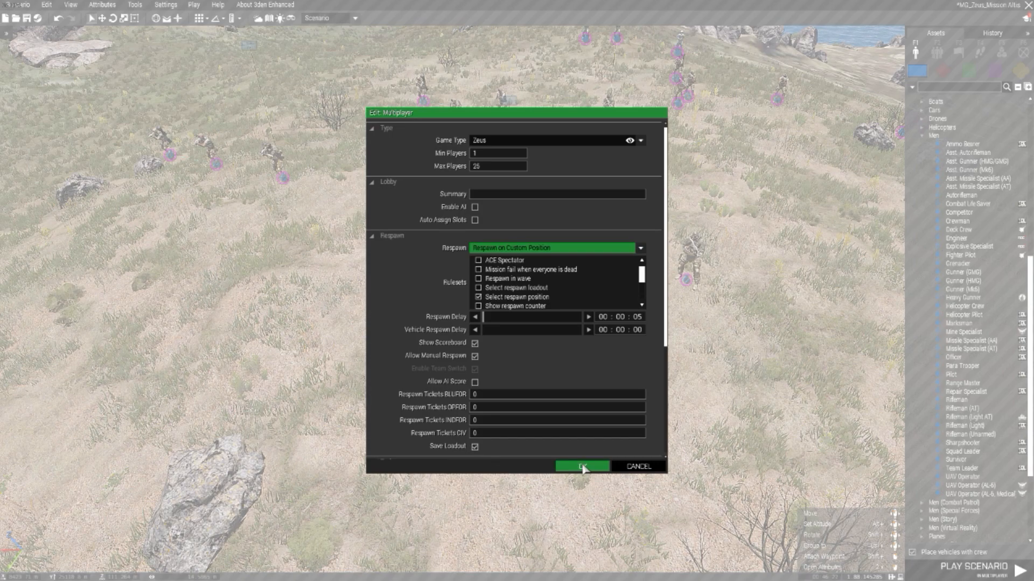
click(580, 466)
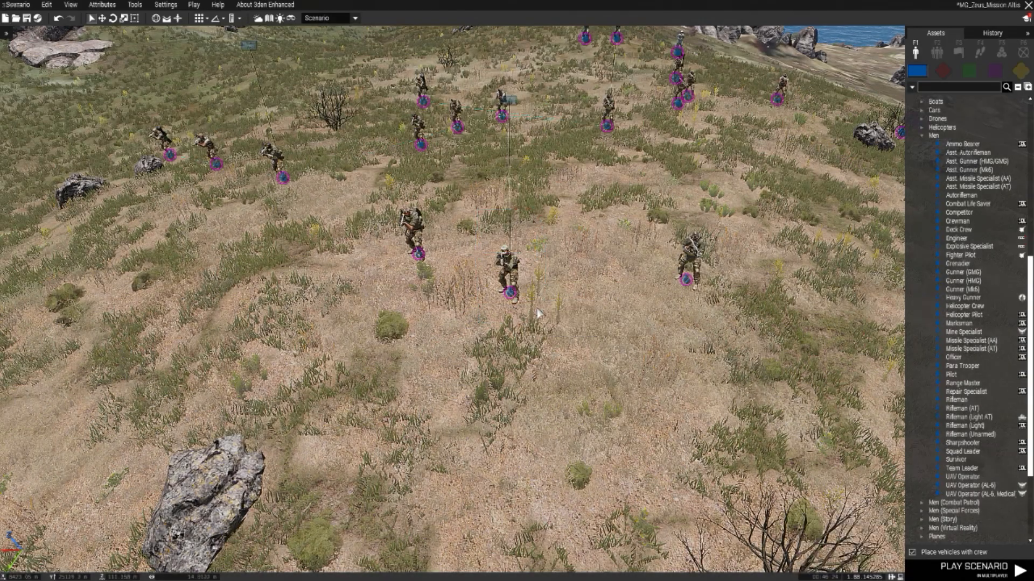
Step: Open the Team Chief officer's loadout in ACE Arsenal and look through the saved loadouts
scroll(533, 320, down, 3)
scroll(457, 304, up, 5)
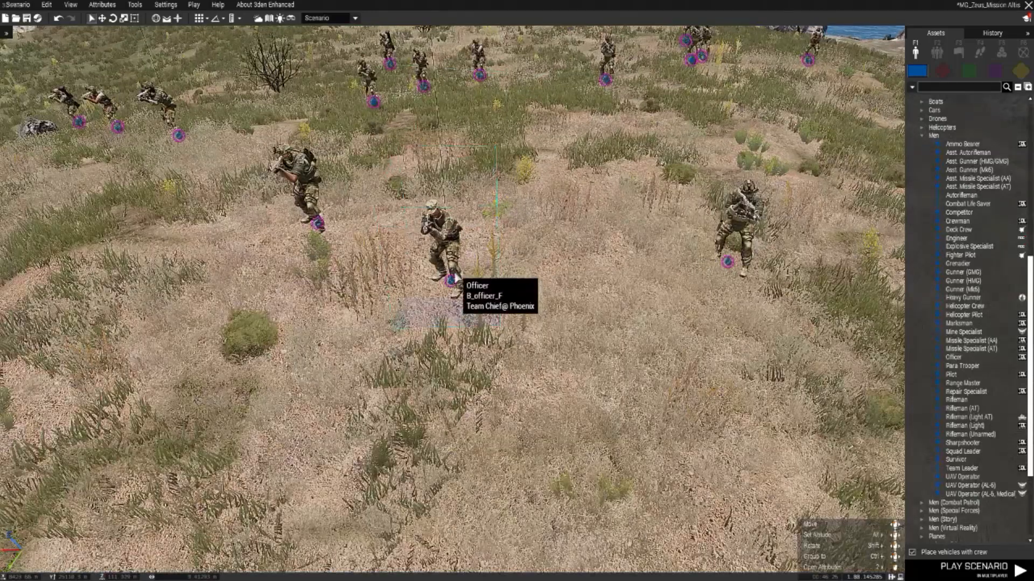
right_click(453, 273)
mouse_move(552, 452)
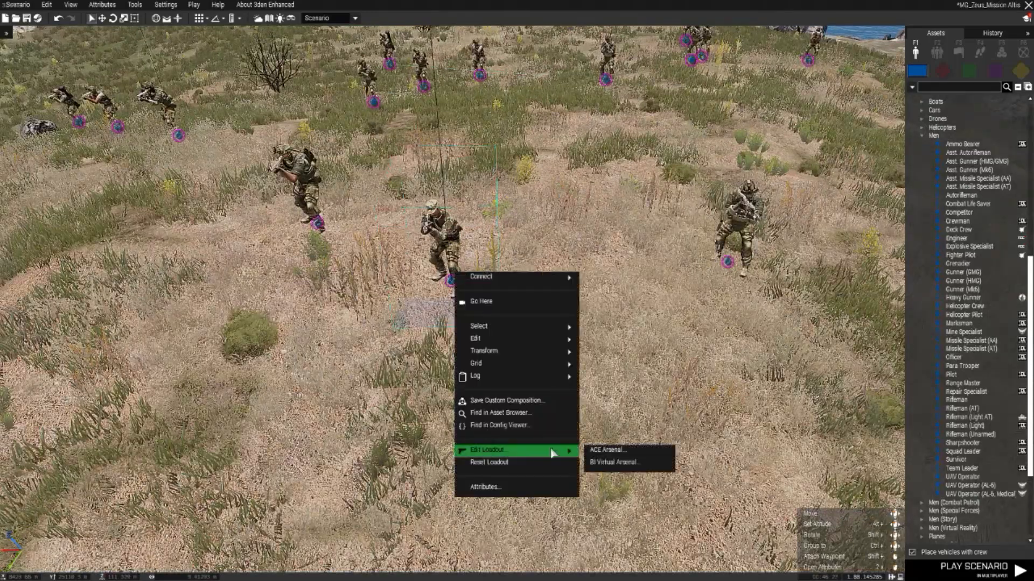
click(608, 451)
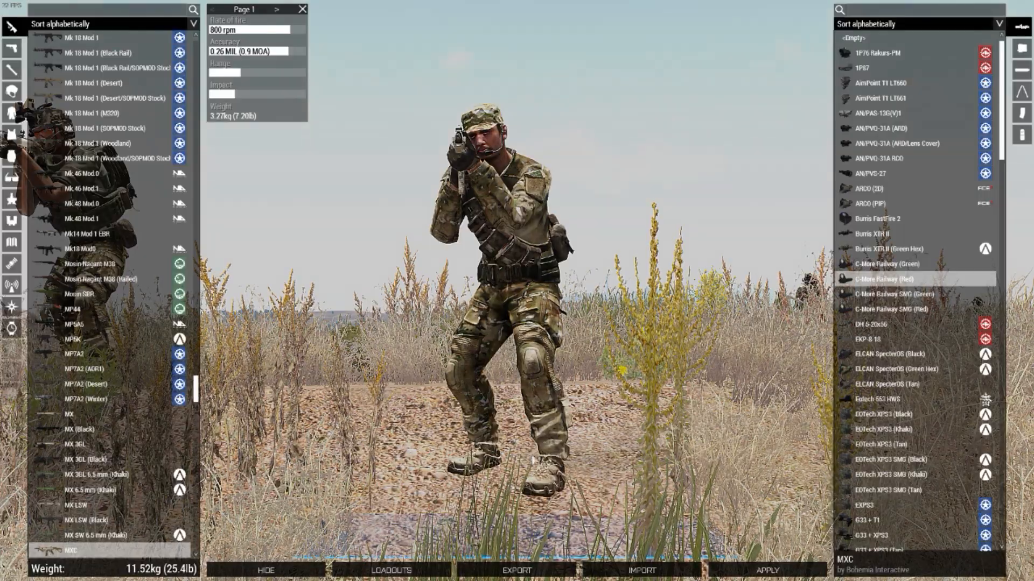
click(392, 570)
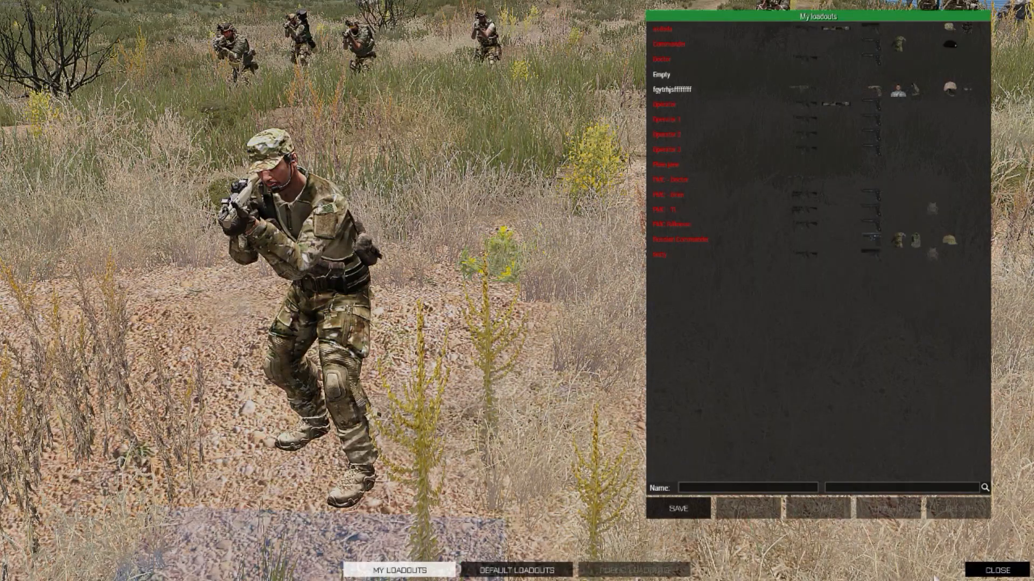
click(996, 570)
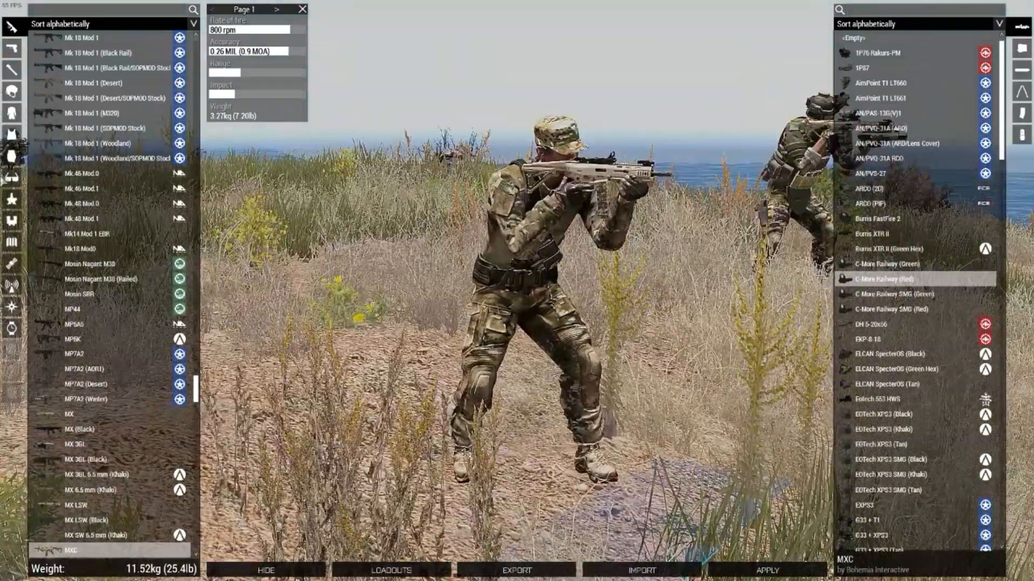
Step: Give the officer the Civilian Clothes (School Teacher) uniform and the Beret RAMC Ofc [BAF] headgear, and apply the loadout
click(12, 113)
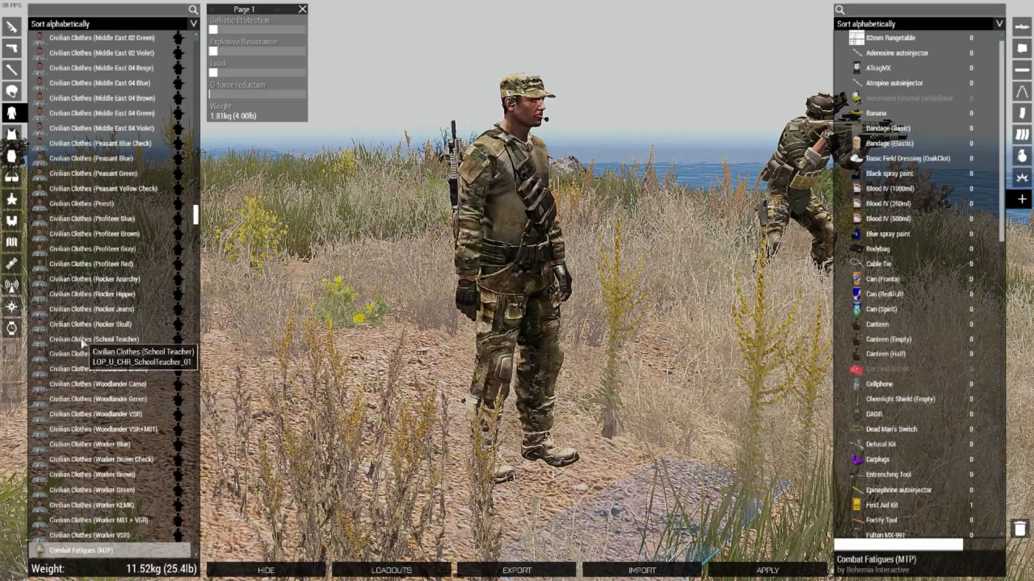
click(83, 340)
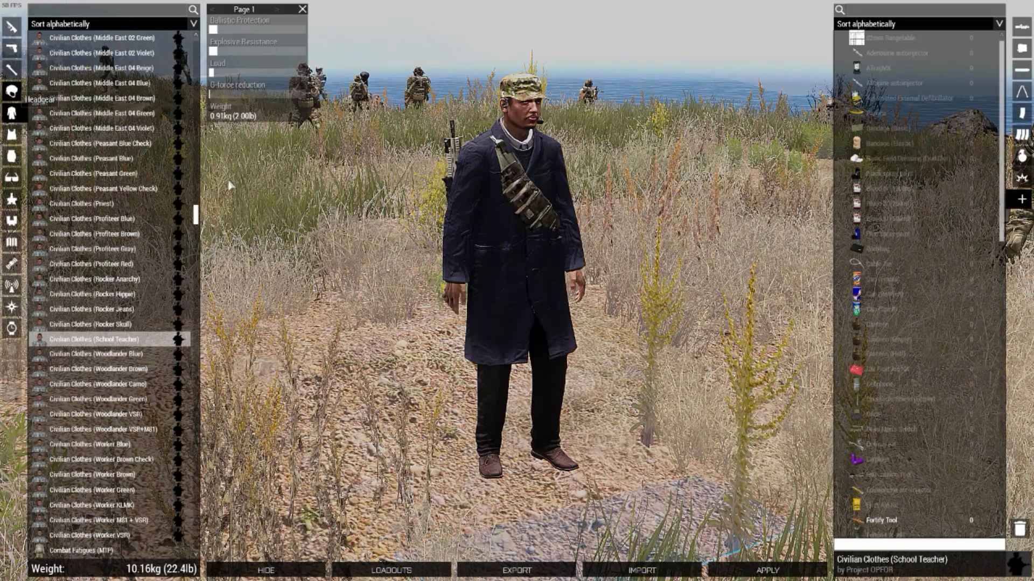
click(11, 91)
drag(196, 462, 206, 235)
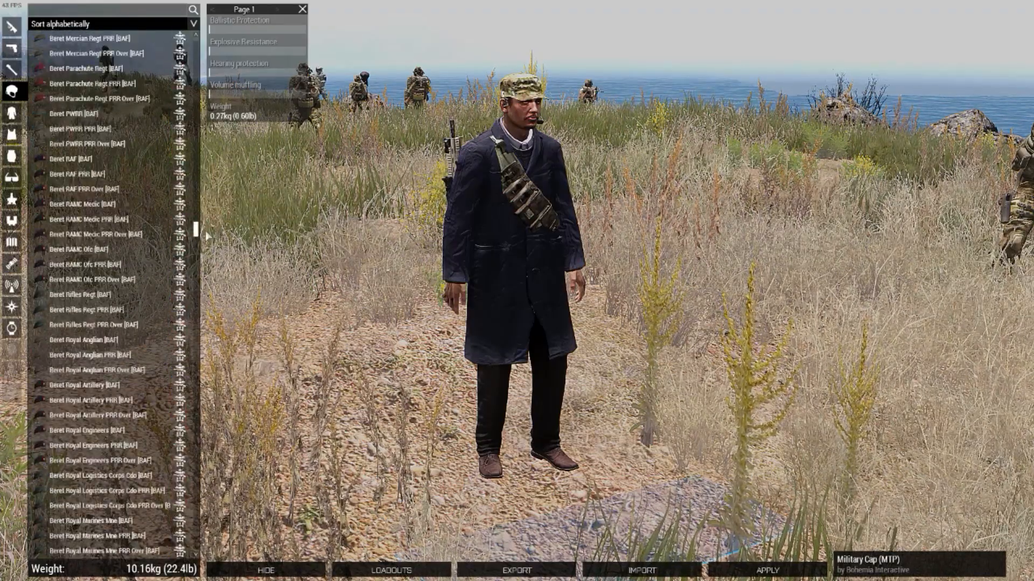
click(135, 249)
right_drag(538, 243, 501, 290)
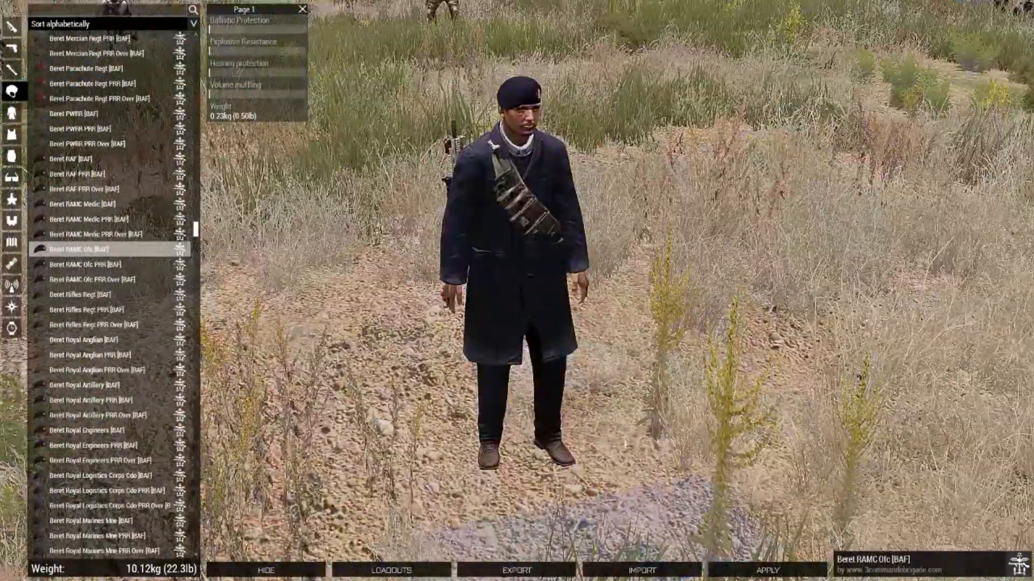
click(767, 570)
scroll(560, 333, up, 3)
scroll(560, 332, down, 5)
right_drag(560, 332, 608, 264)
key(d)
scroll(589, 239, down, 3)
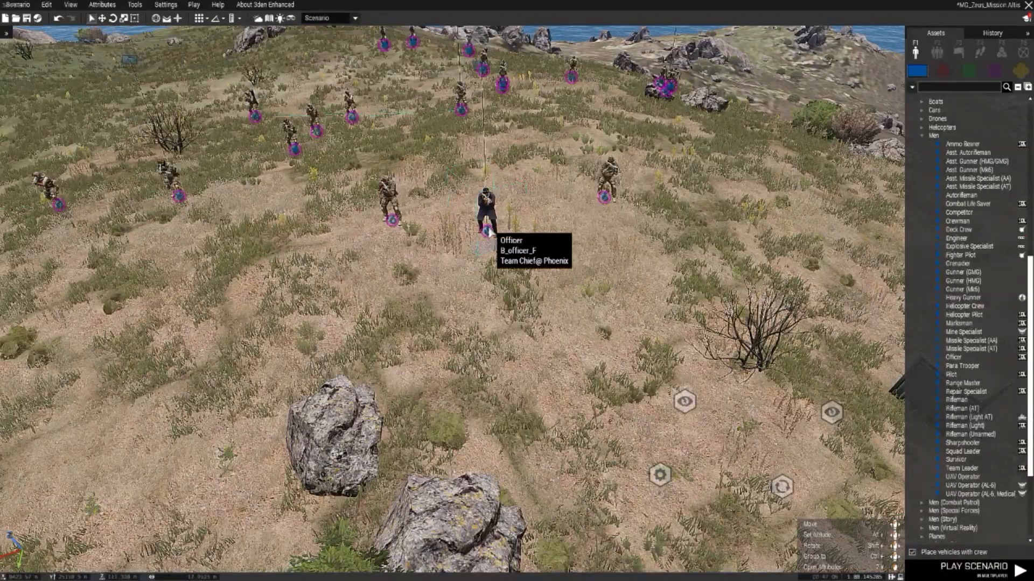
scroll(489, 232, up, 3)
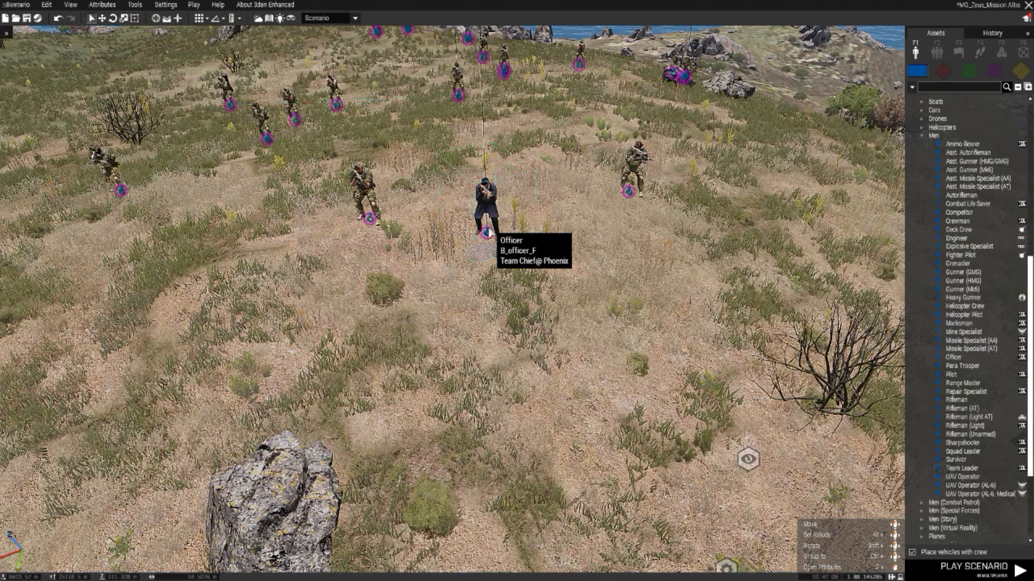
scroll(487, 240, down, 5)
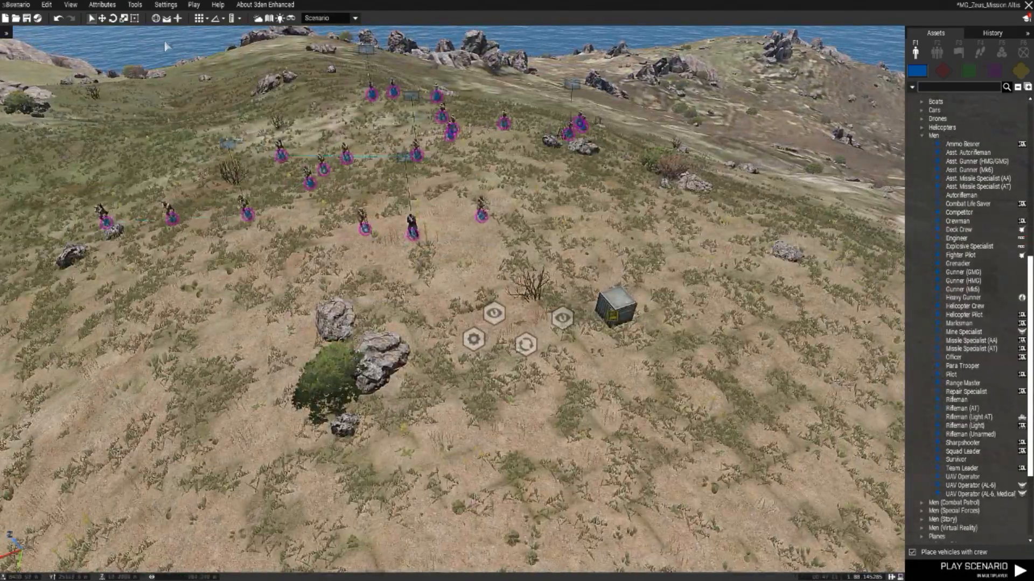
Step: Play the scenario in multiplayer as the Phoenix Team Chief, respawn at Spawn, and check the character's inventory
click(193, 5)
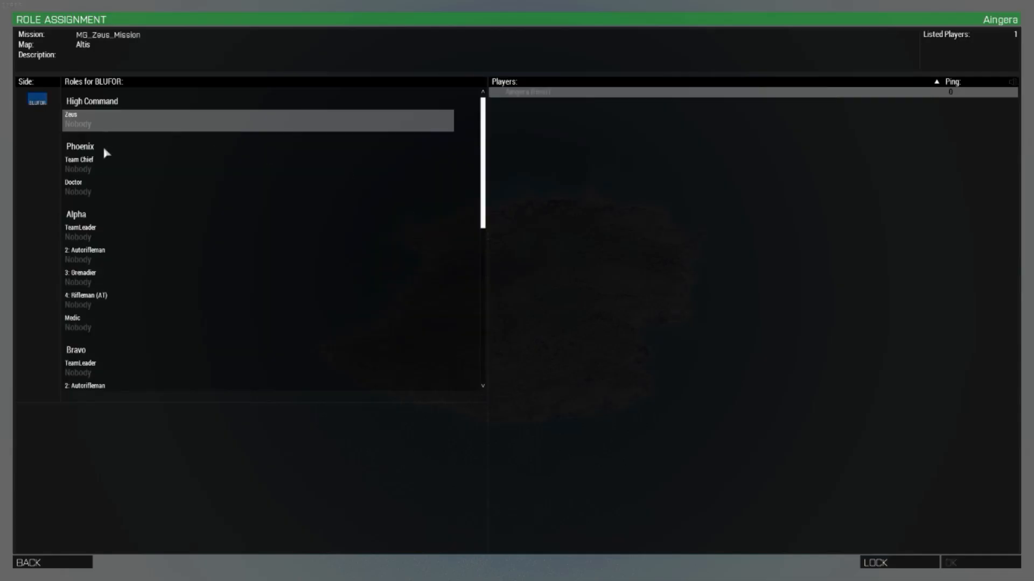
click(105, 166)
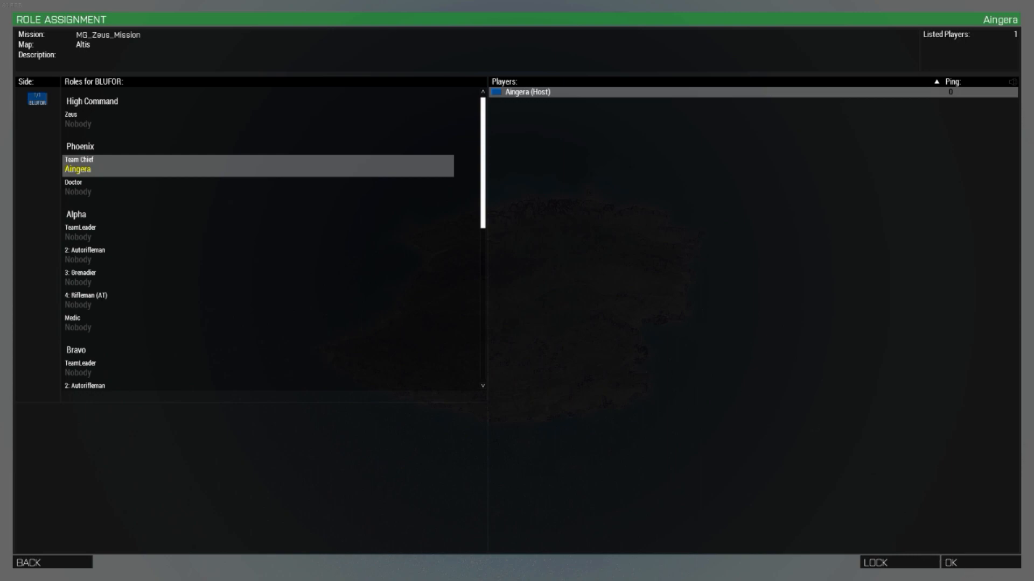
click(981, 563)
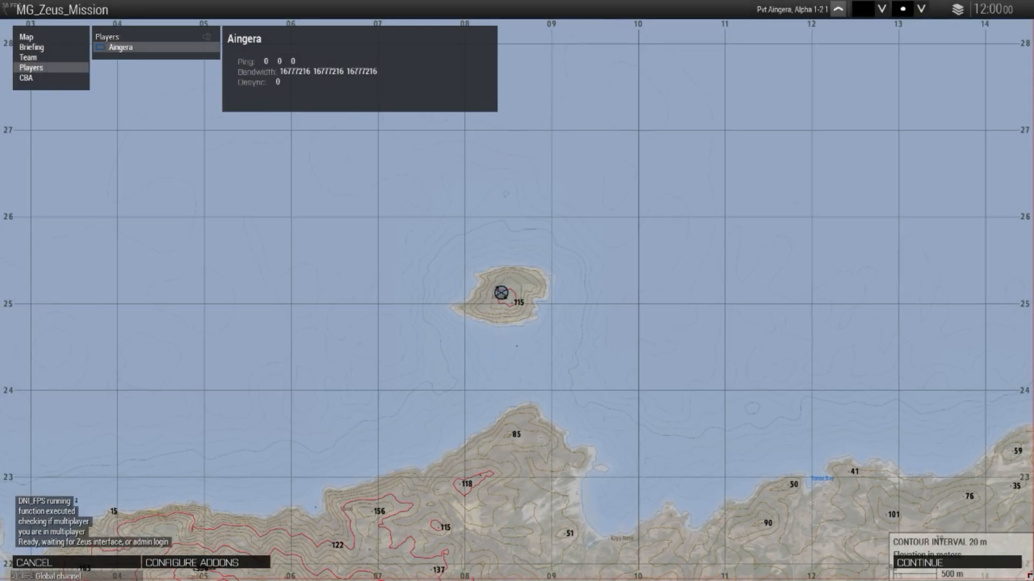
click(909, 563)
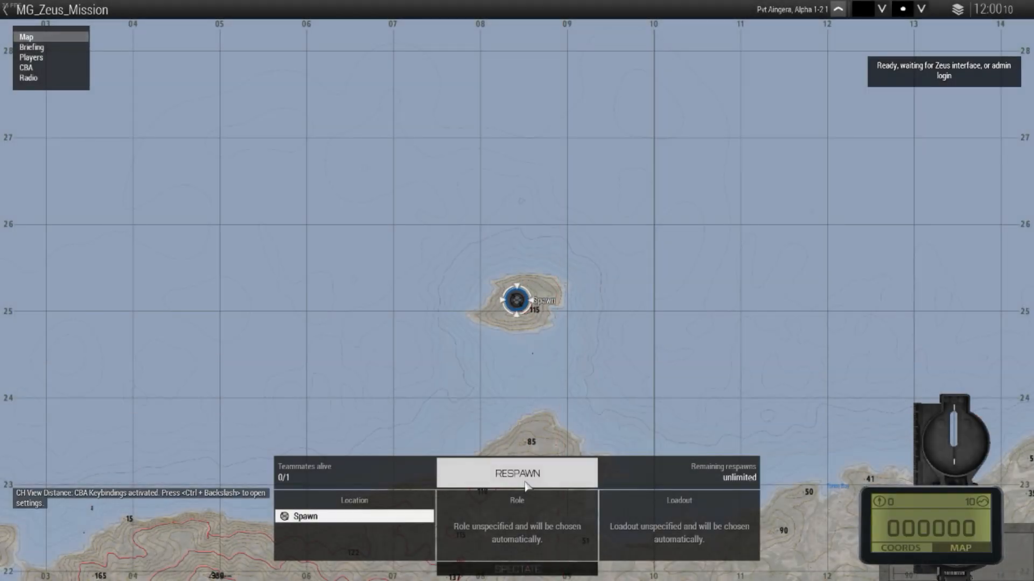
click(516, 474)
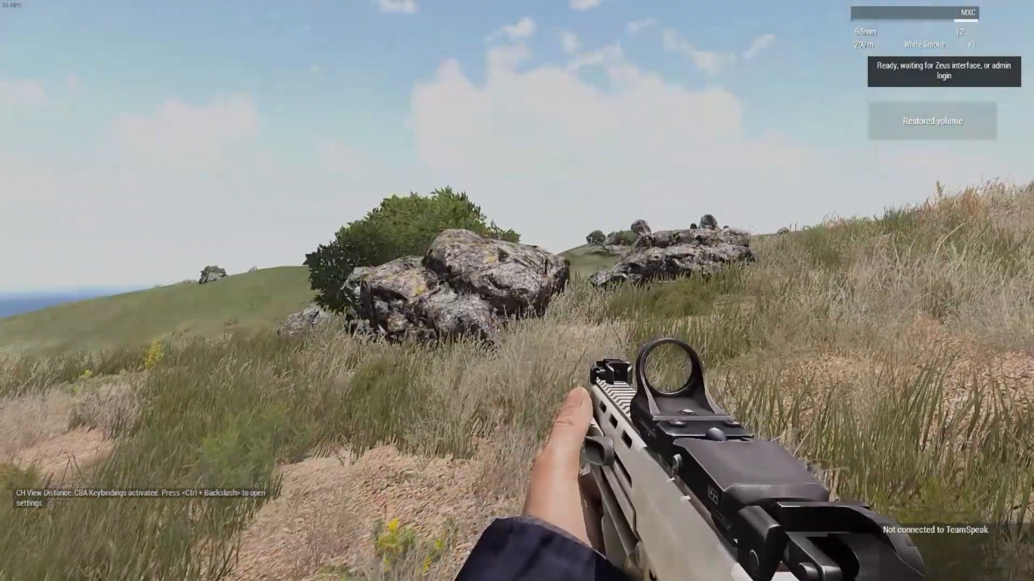
key(i)
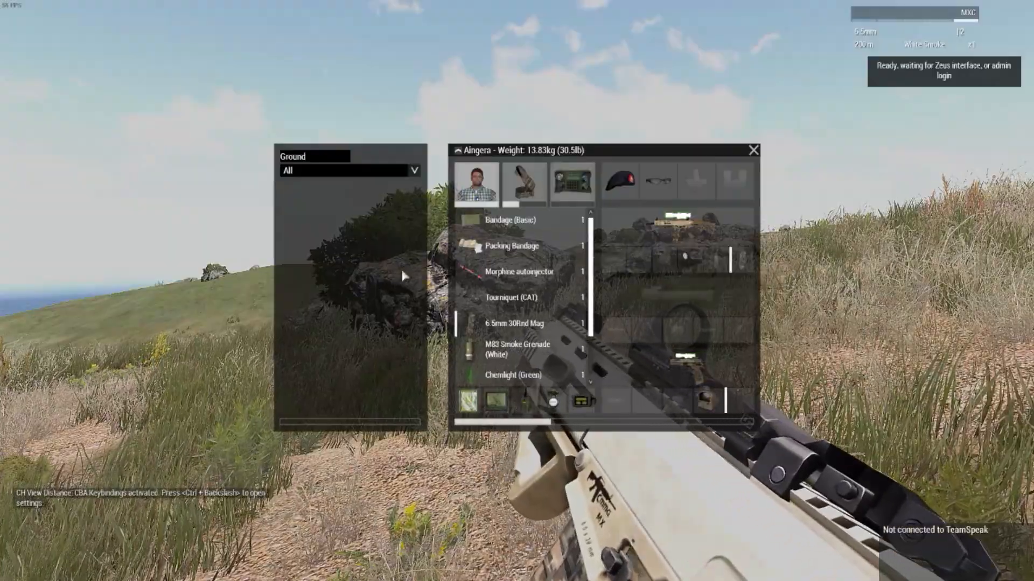
key(Escape)
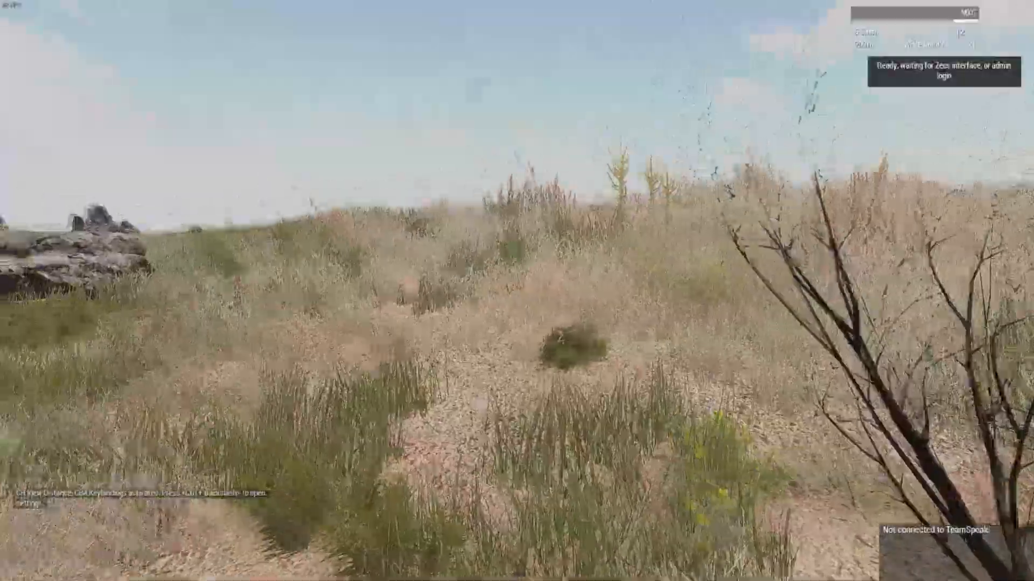
Step: Walk to the container, open its Arsenal interaction to view the character's equipped loadout, and close the arsenal
key(w)
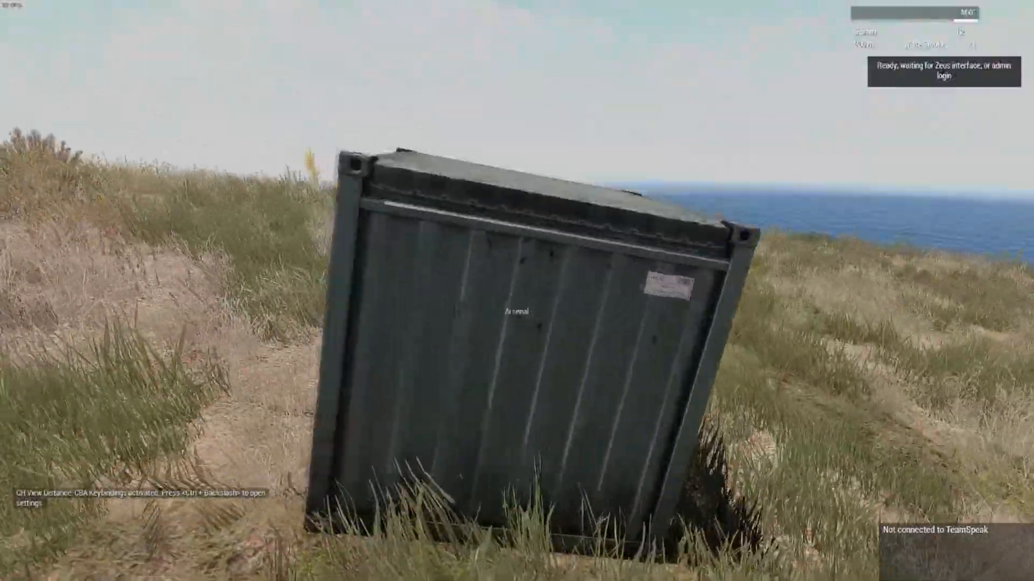
key(super)
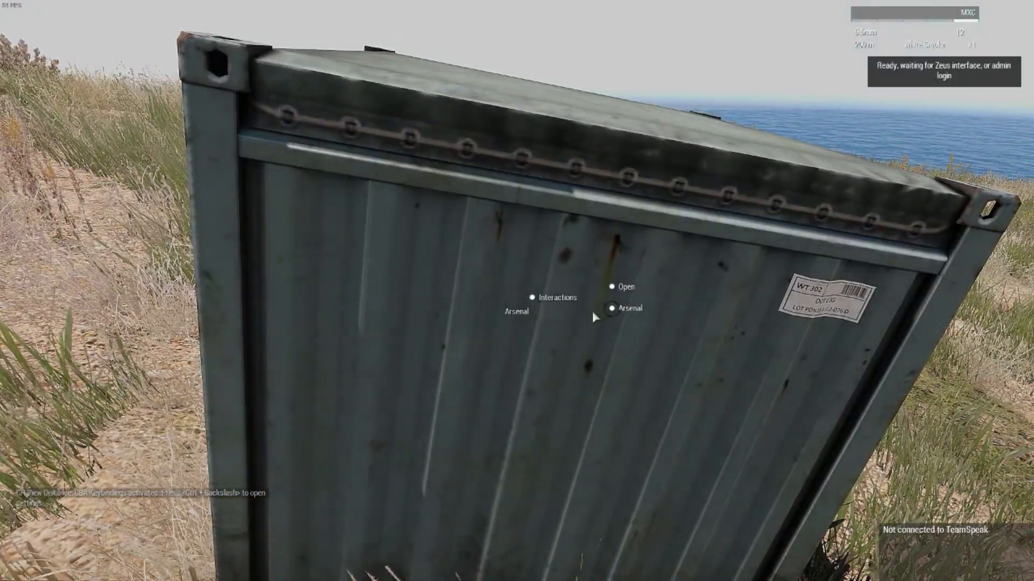
key(super)
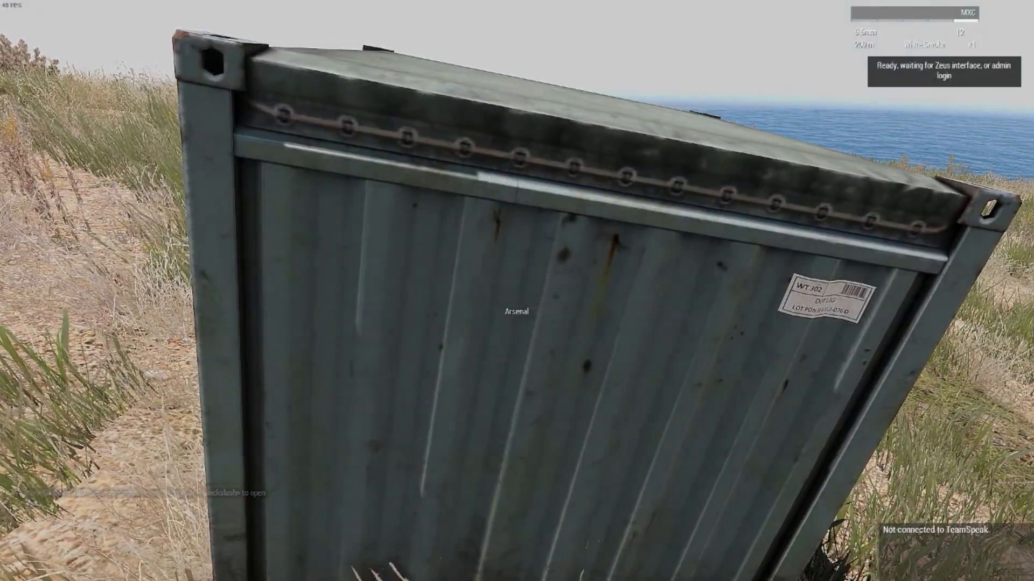
scroll(517, 290, down, 1)
scroll(517, 291, down, 1)
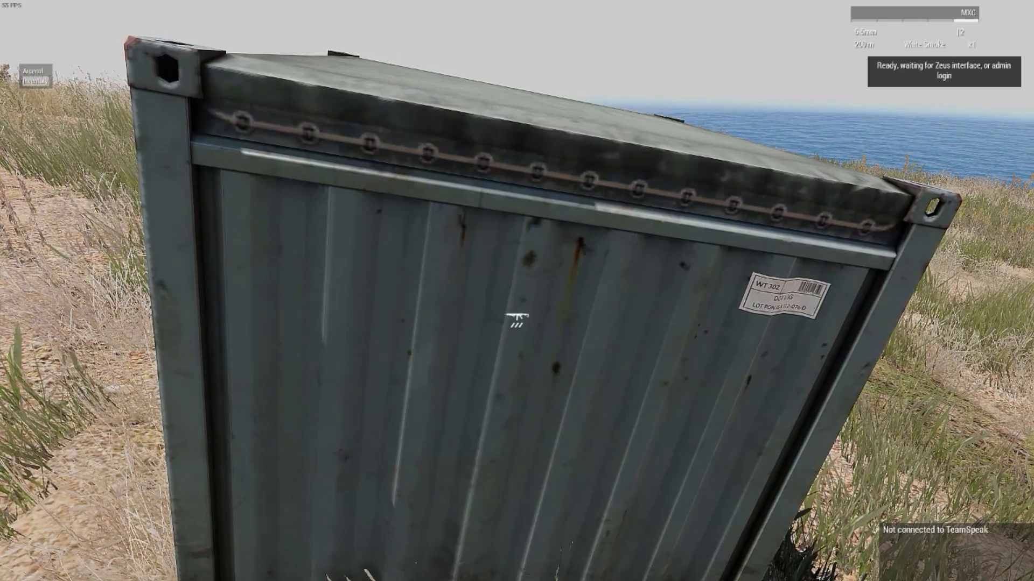
scroll(516, 291, up, 1)
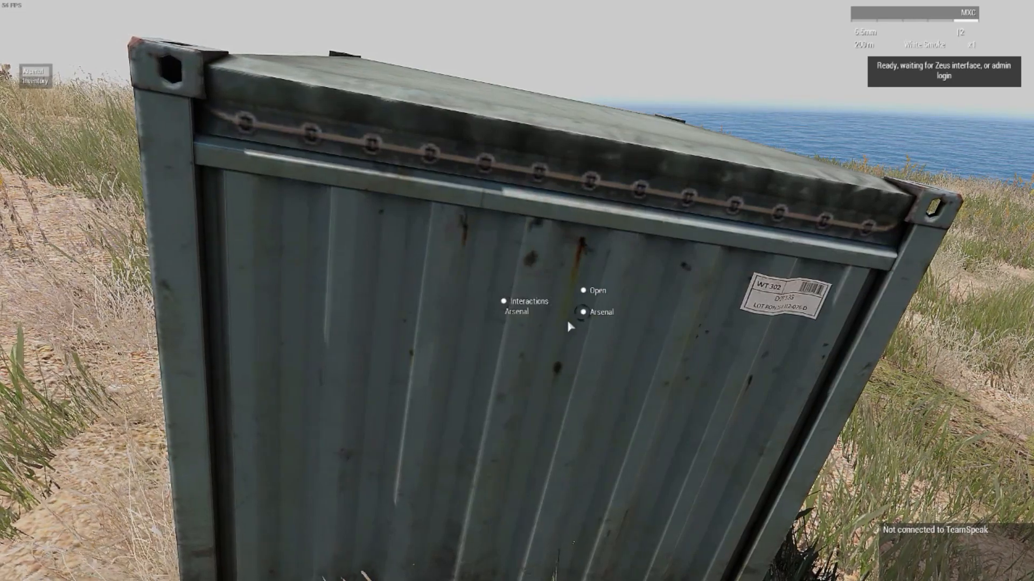
click(582, 312)
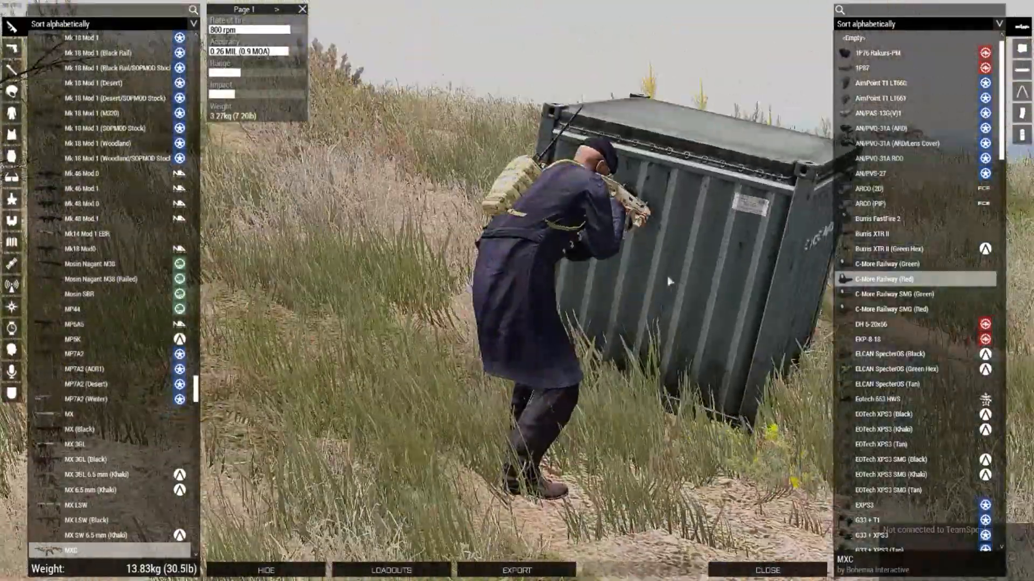
right_drag(669, 281, 527, 286)
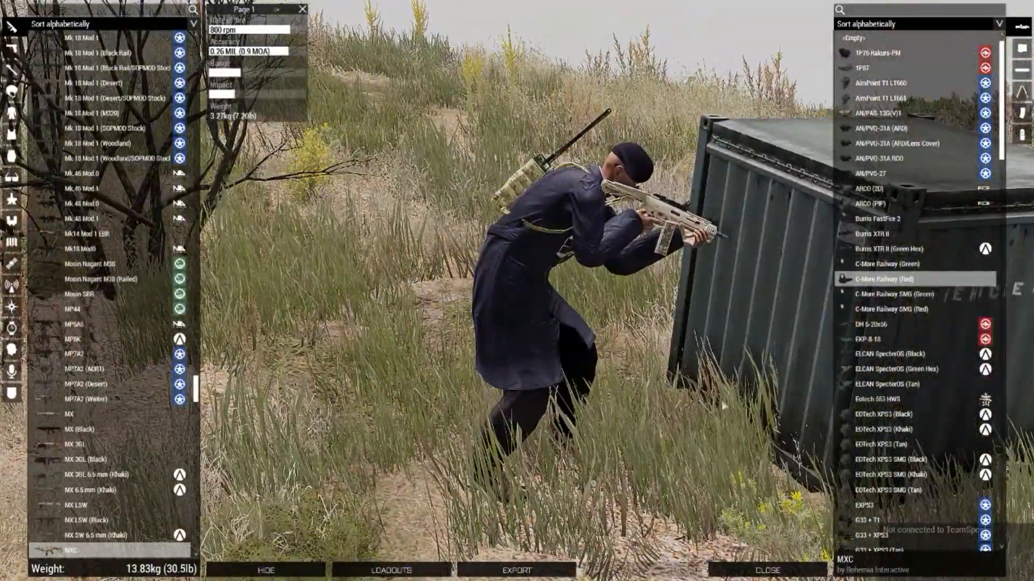
click(767, 570)
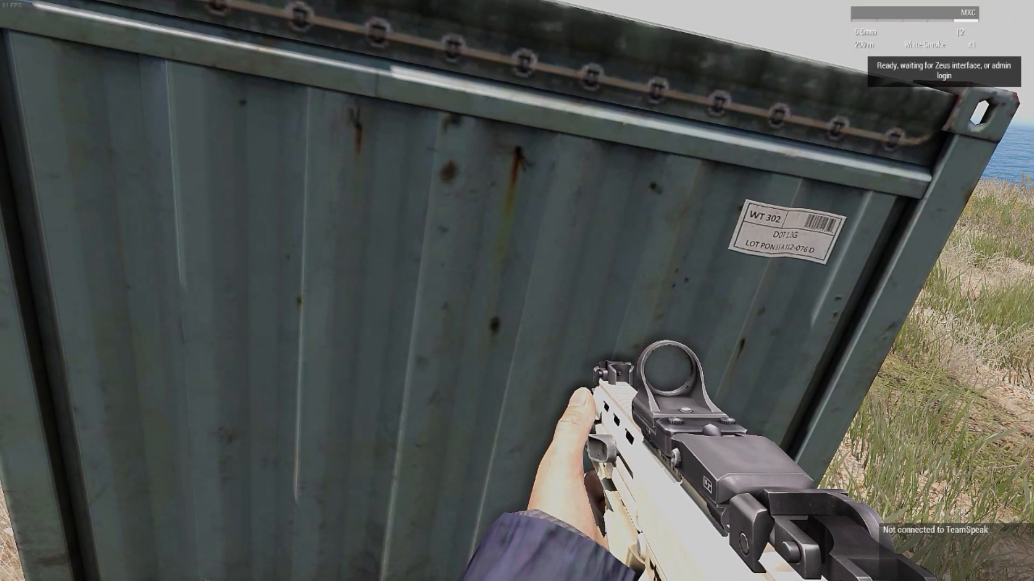
Step: Abort the test mission and return through the lobby to the Eden Editor
key(w)
key(w)
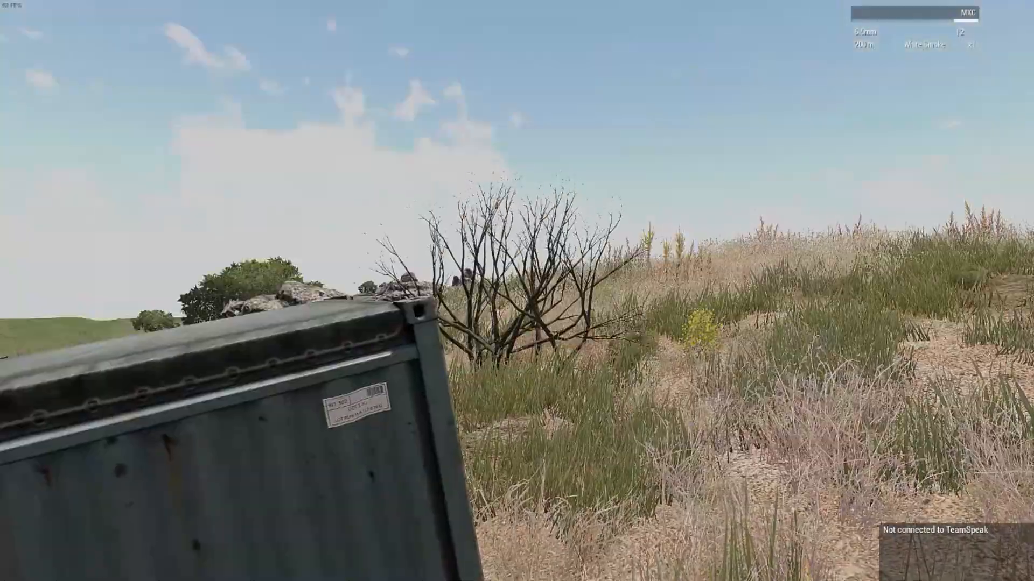
key(Escape)
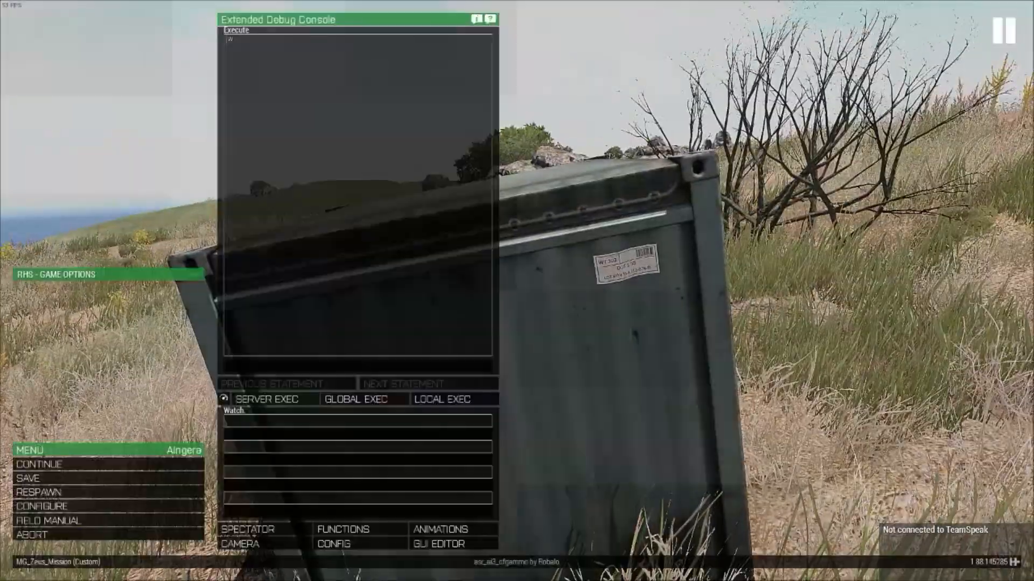
click(89, 537)
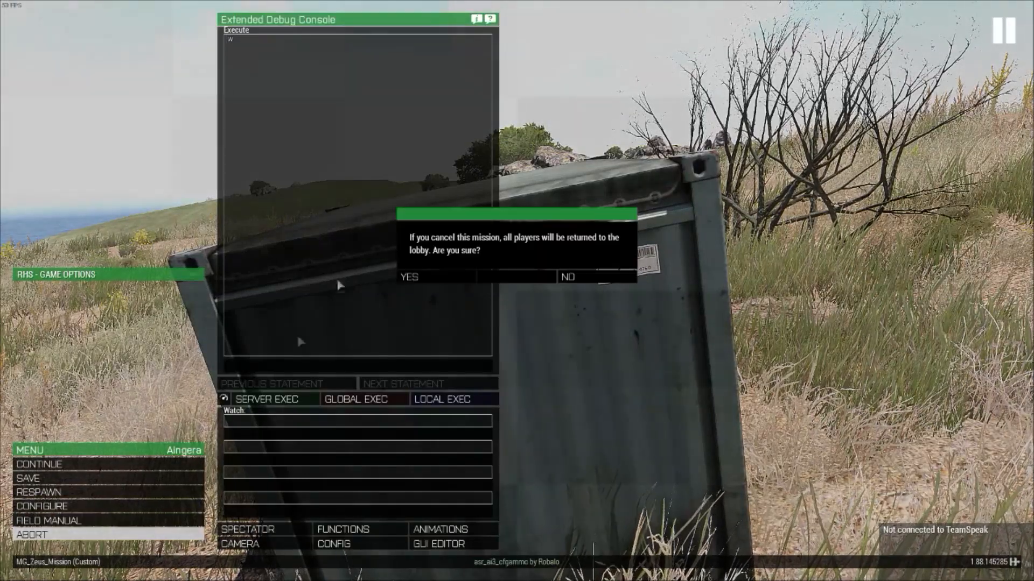
click(431, 278)
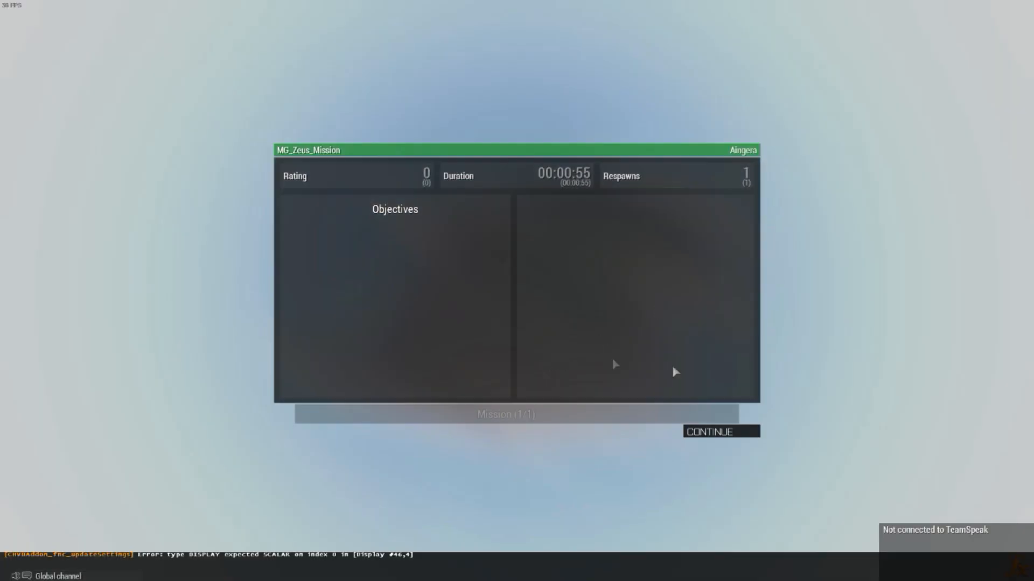
click(736, 433)
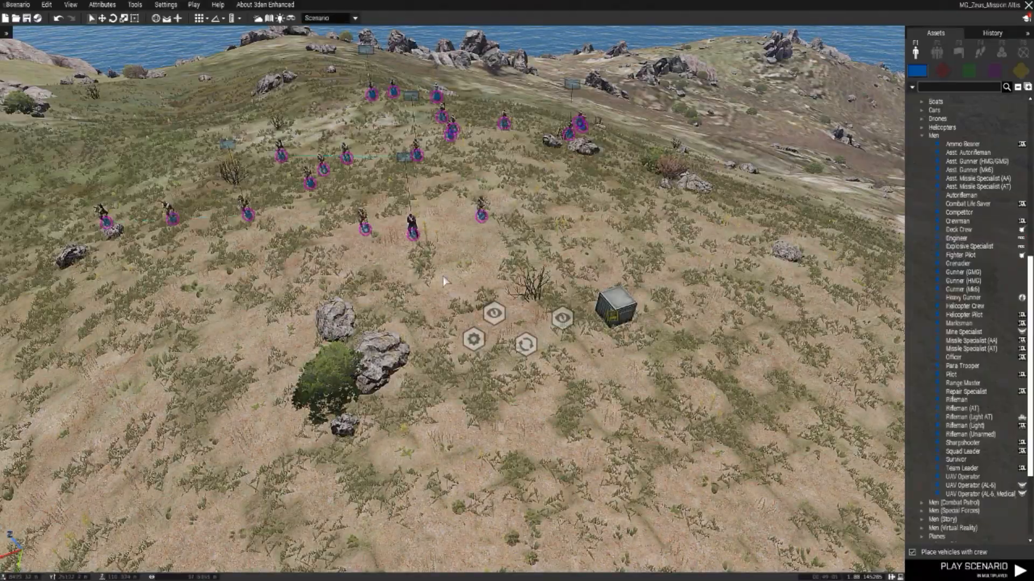
Step: Look at the Team Chief officer's attributes without changing them, and undo the last scenario edit
right_drag(443, 278, 409, 316)
key(s)
key(d)
key(w)
key(w)
key(a)
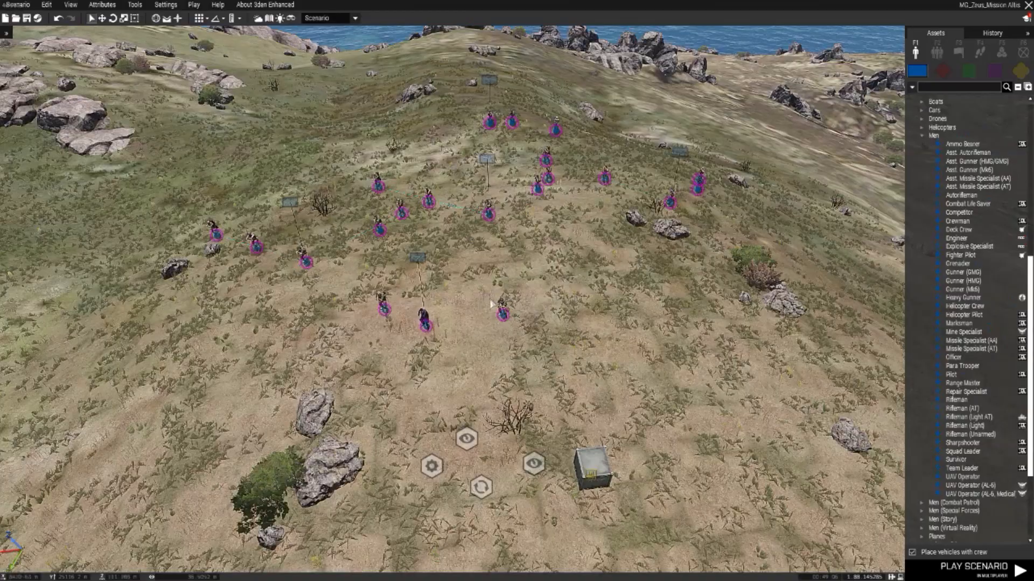
double_click(427, 325)
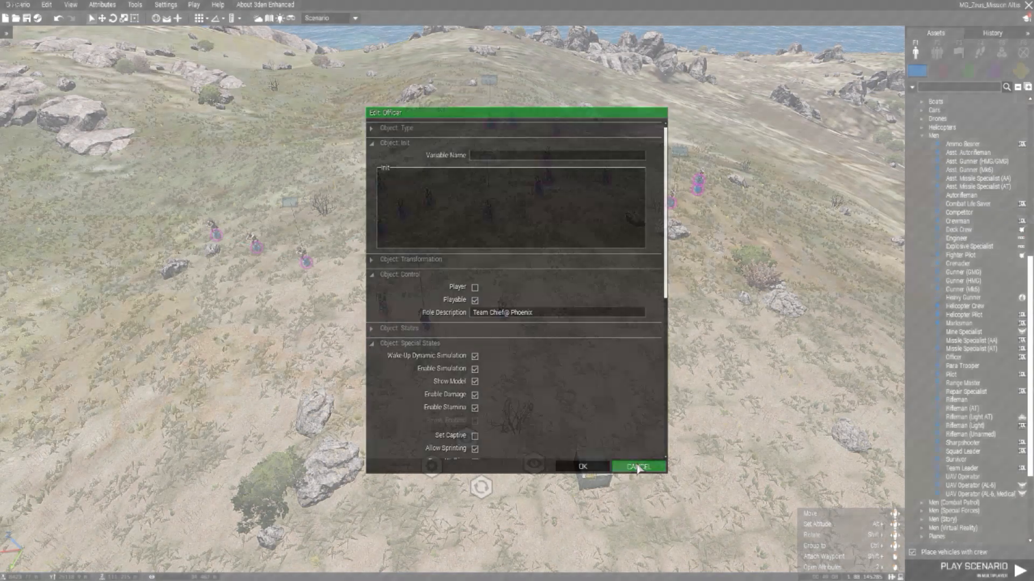
click(637, 466)
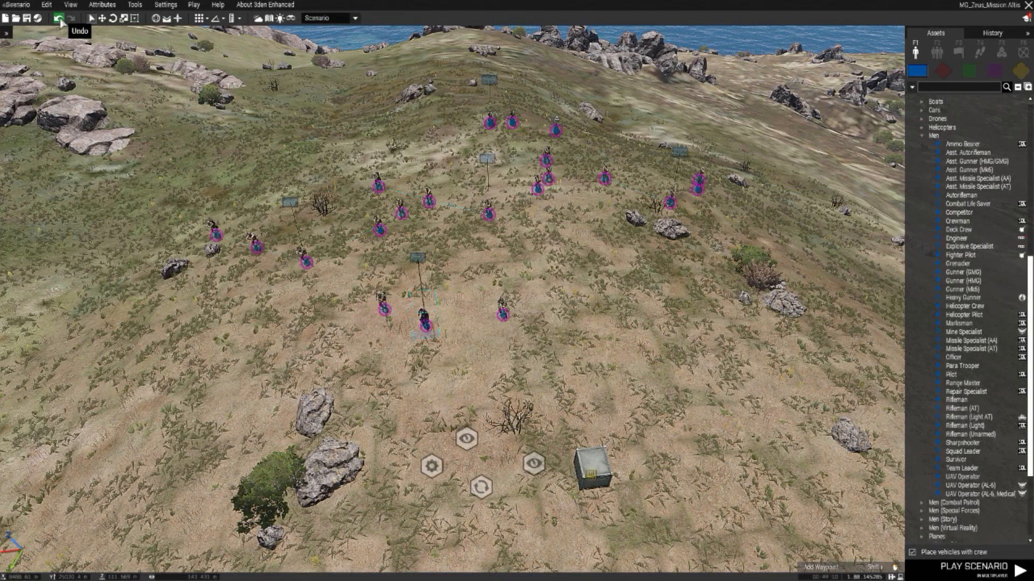
key(s)
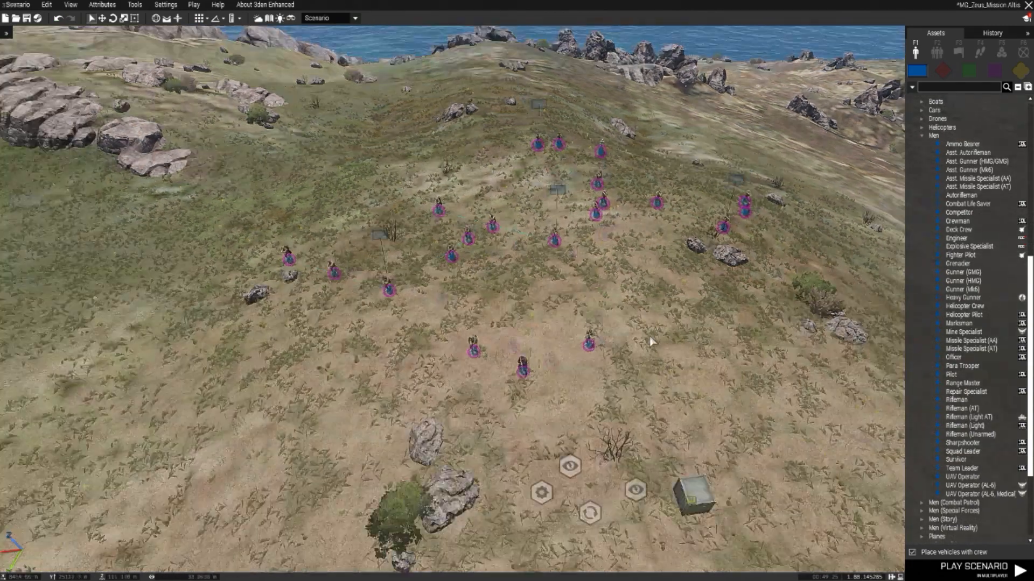